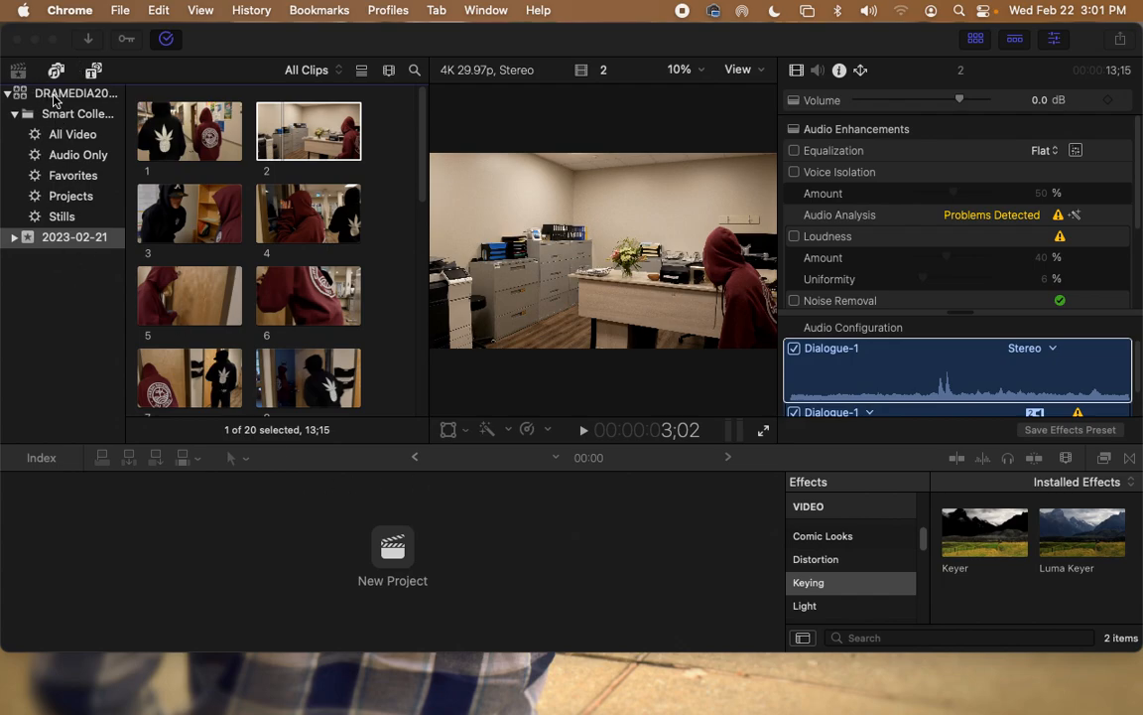
# Step: Bring Final Cut Pro forward on the 2023-02-21 event, browse its clips, and deselect clip 2
pyautogui.click(60, 238)
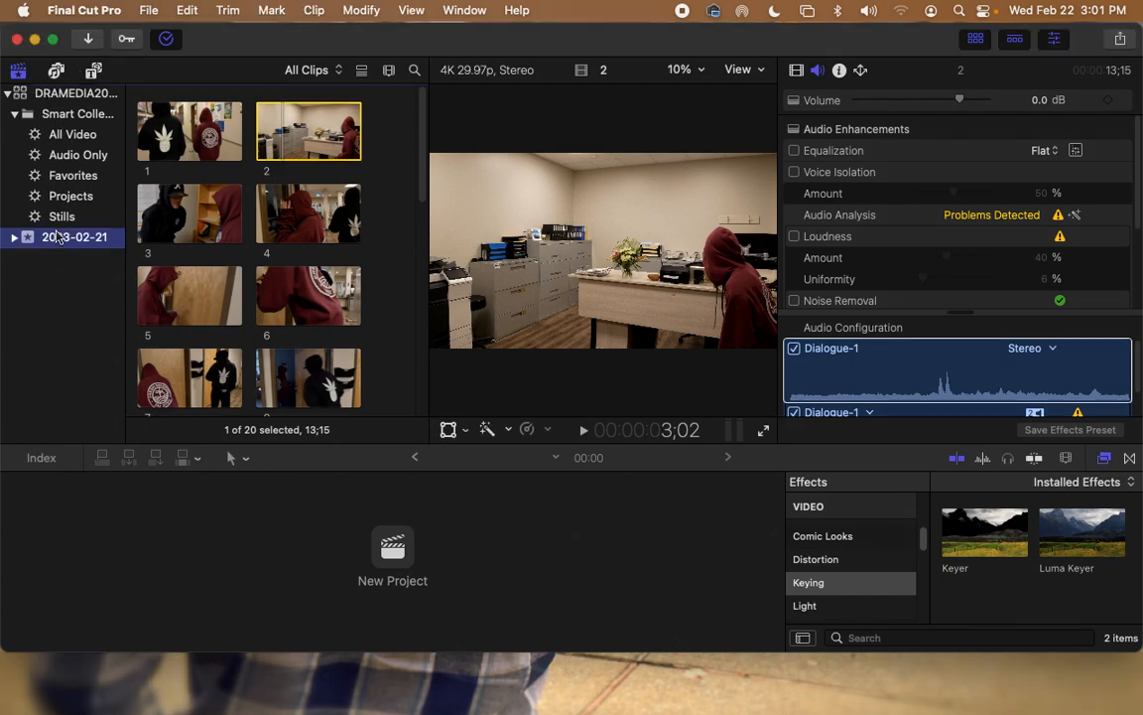
pyautogui.scroll(-10, 328, 265)
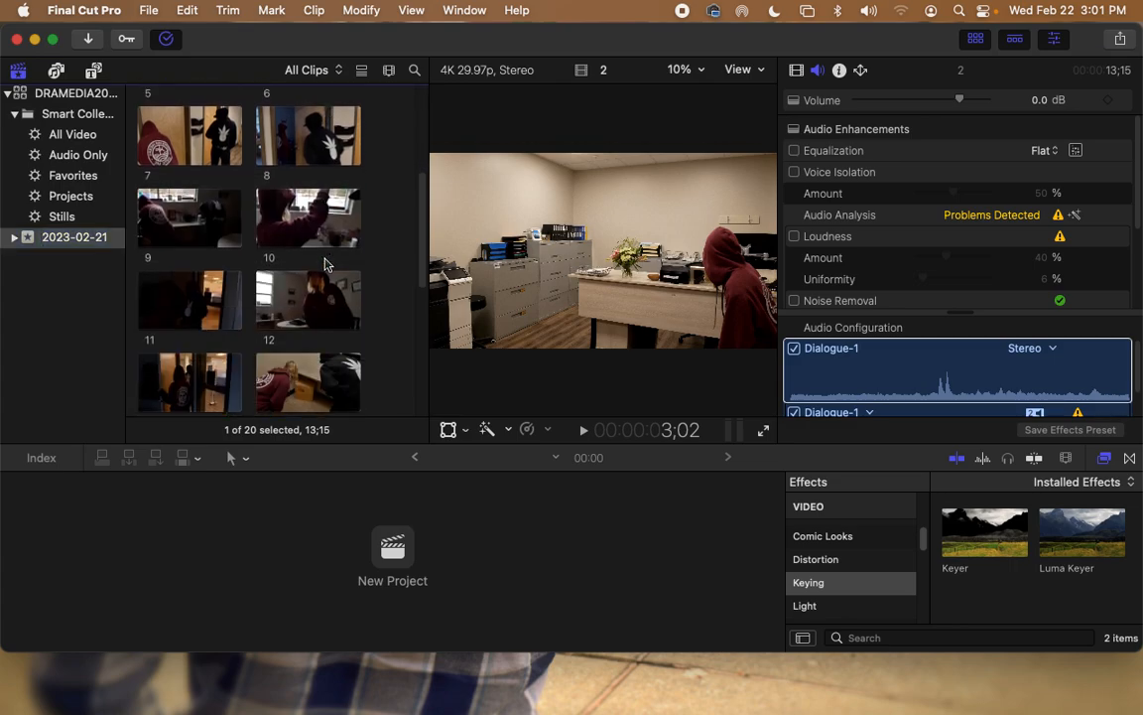
pyautogui.scroll(10, 328, 265)
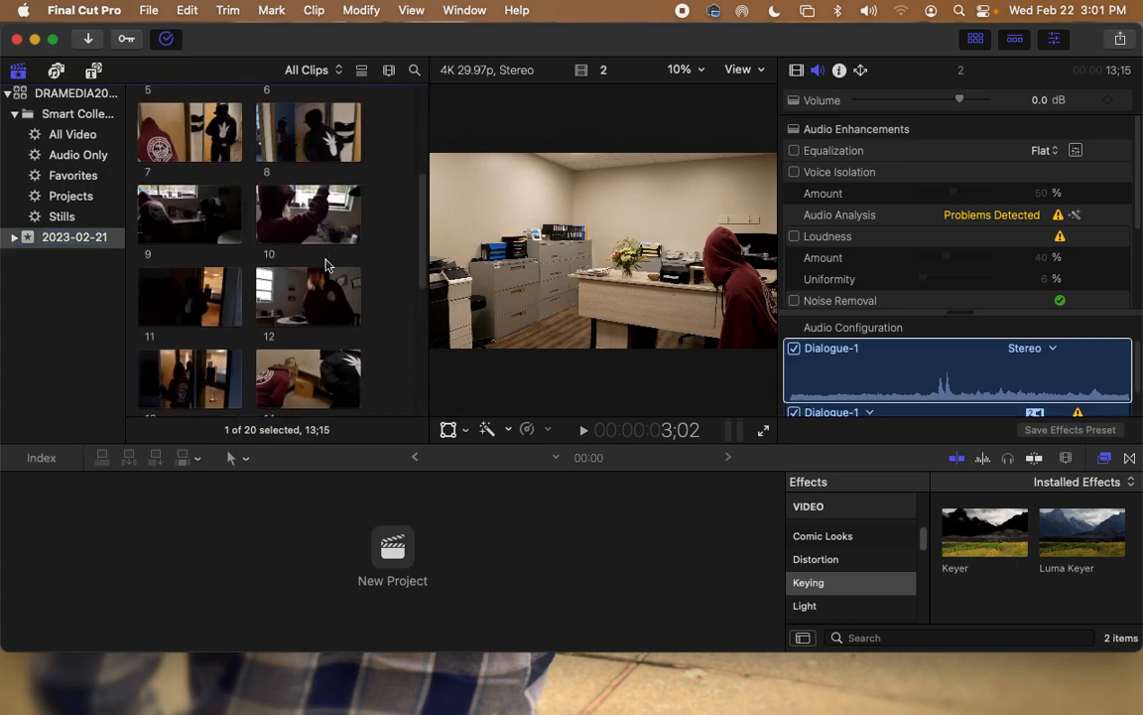
pyautogui.click(404, 210)
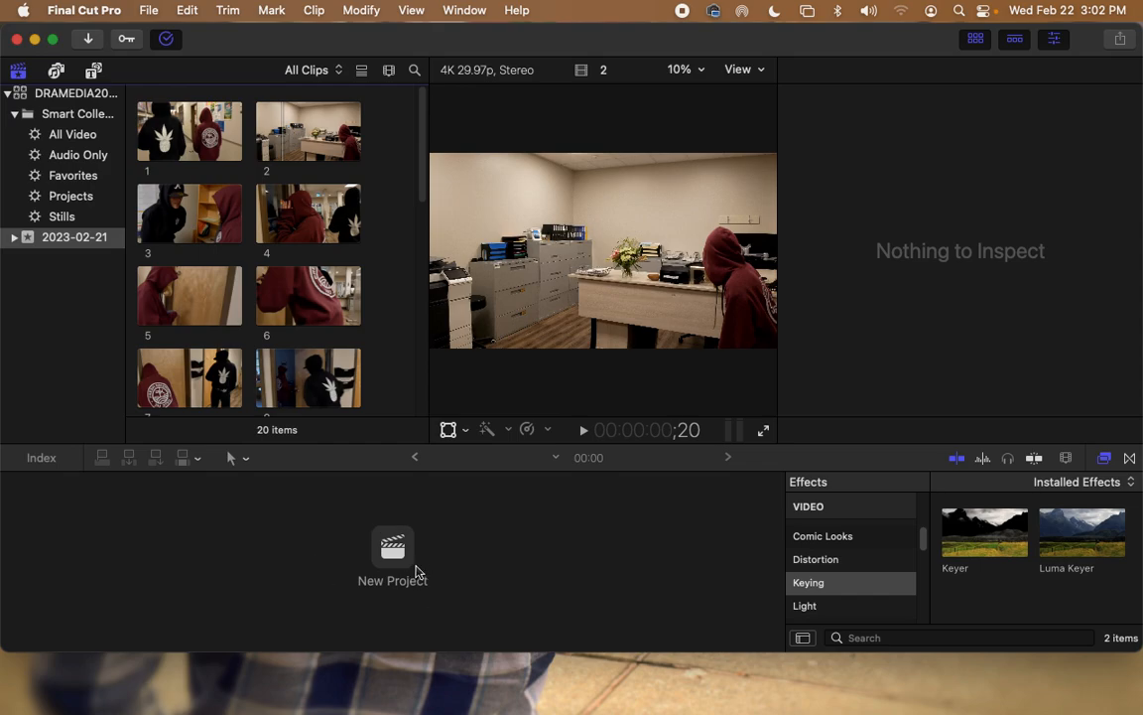
# Step: Create the Timberline Heist project with the author's name, keeping 1080p HD 29.97p settings
pyautogui.click(148, 9)
pyautogui.moveTo(155, 36)
pyautogui.click(439, 42)
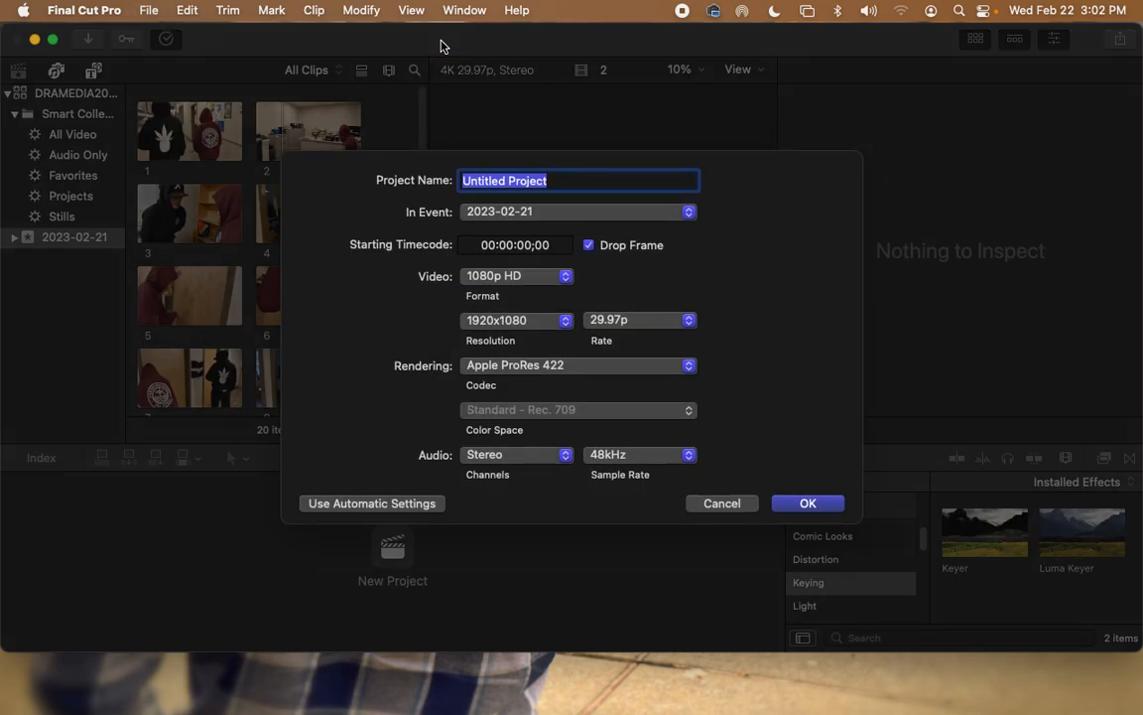
pyautogui.write('Timberline Heist - Lewis')
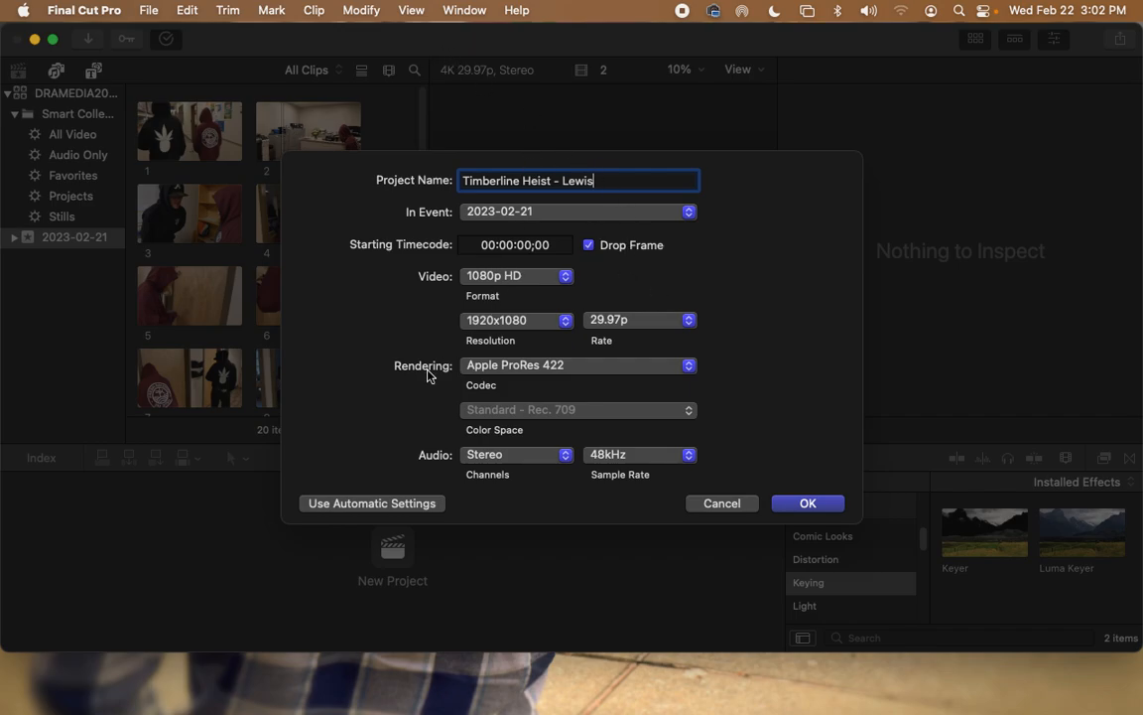
pyautogui.click(809, 504)
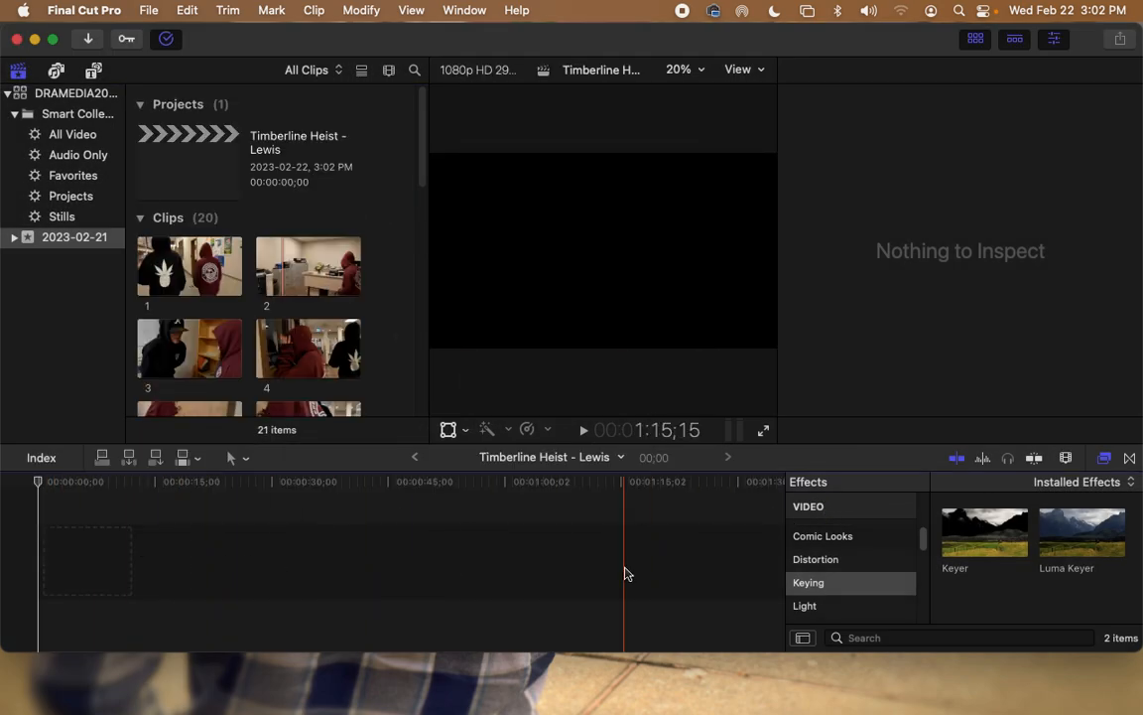
# Step: Preview clip 1 and place it at the start of the empty timeline
pyautogui.click(180, 261)
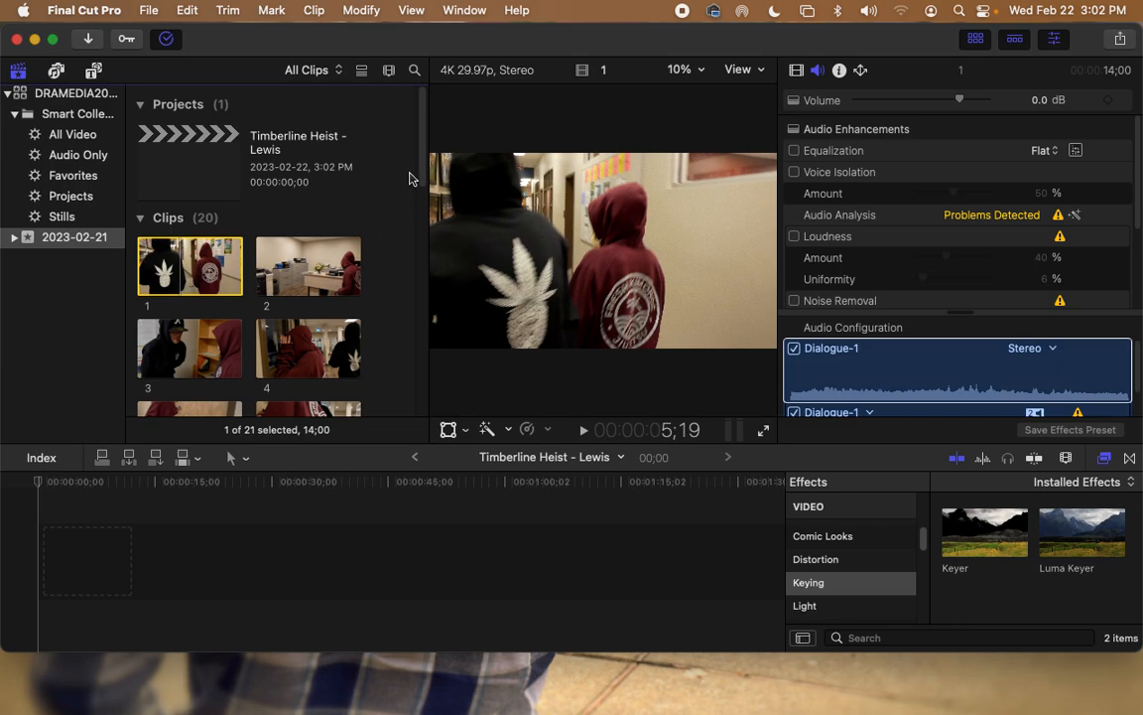
pyautogui.scroll(-3, 412, 177)
pyautogui.scroll(-2, 421, 180)
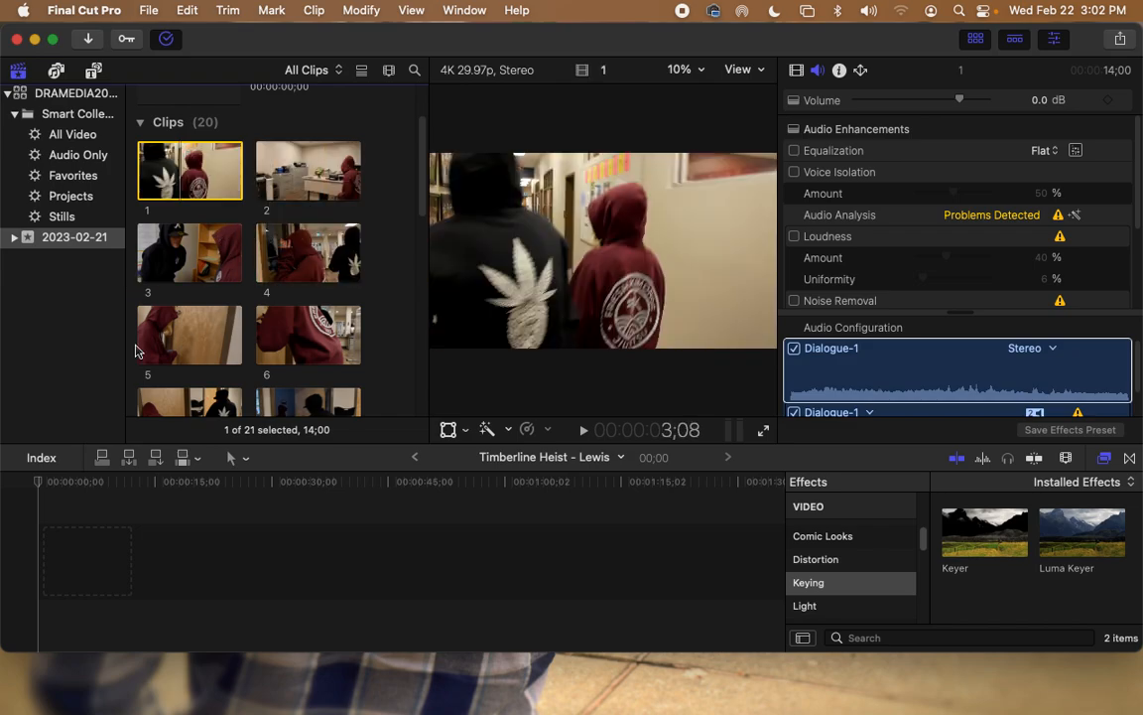
pyautogui.click(408, 585)
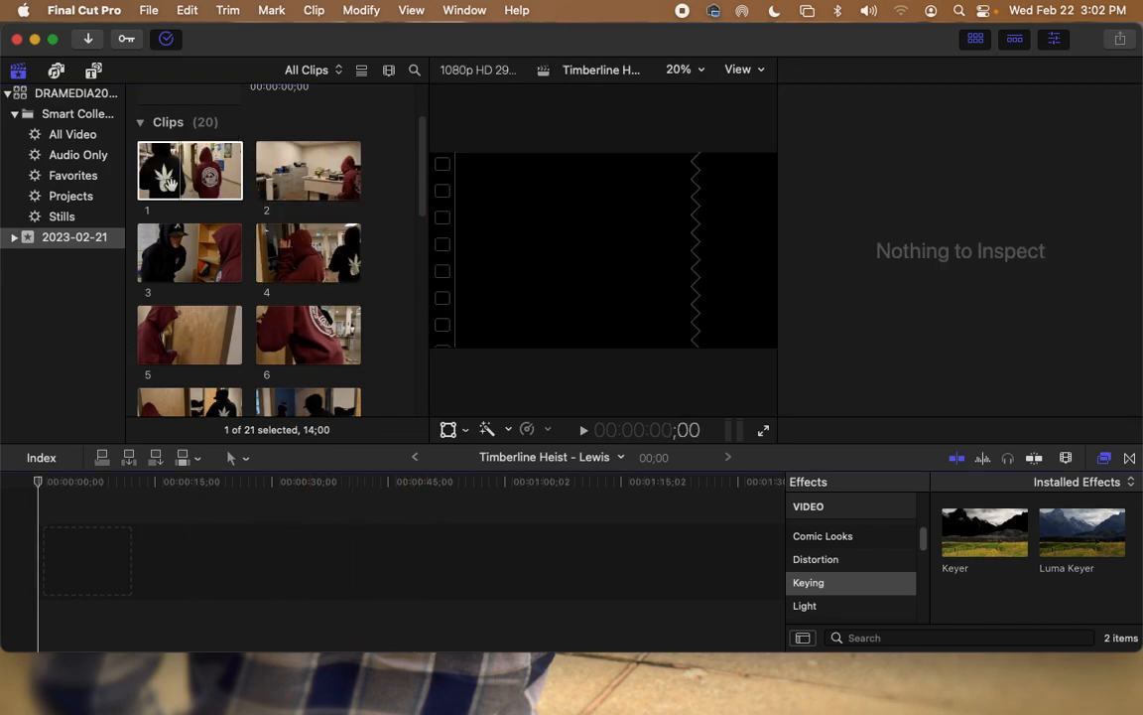
pyautogui.click(203, 156)
pyautogui.moveTo(204, 156); pyautogui.dragTo(44, 568)
# Step: Append clips 2, 3, 4 and 5, then clip 15b, end to end after clip 1
pyautogui.moveTo(340, 156); pyautogui.dragTo(199, 564)
pyautogui.moveTo(181, 250); pyautogui.dragTo(290, 566)
pyautogui.moveTo(324, 246); pyautogui.dragTo(437, 566)
pyautogui.moveTo(179, 320); pyautogui.dragTo(436, 561)
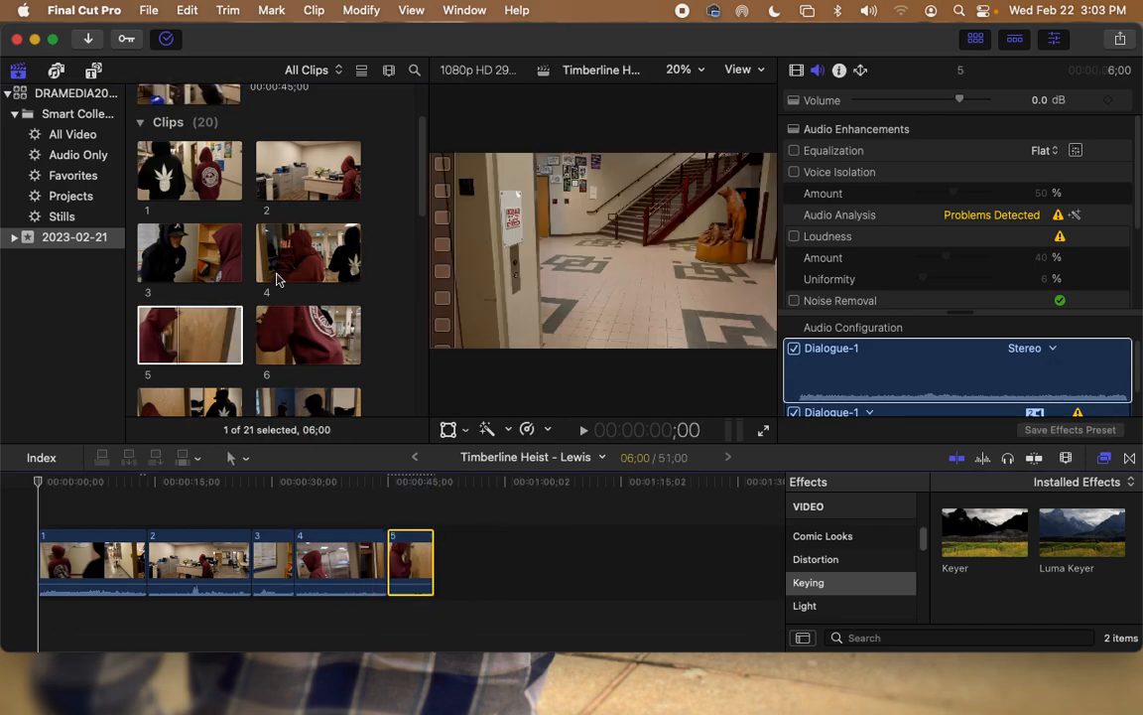
pyautogui.scroll(-10, 291, 272)
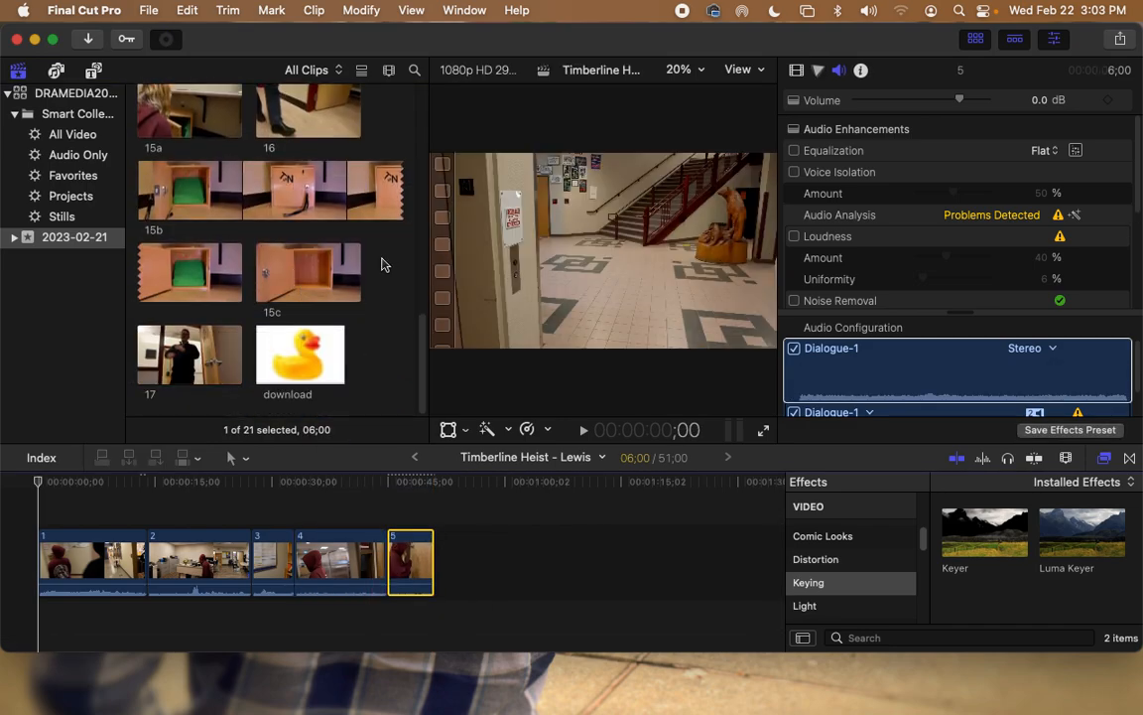
pyautogui.moveTo(276, 276)
pyautogui.mouseDown()
pyautogui.moveTo(422, 387)
pyautogui.moveTo(501, 596)
pyautogui.moveTo(437, 476)
pyautogui.moveTo(285, 270)
pyautogui.mouseUp()
pyautogui.moveTo(177, 214); pyautogui.dragTo(434, 604)
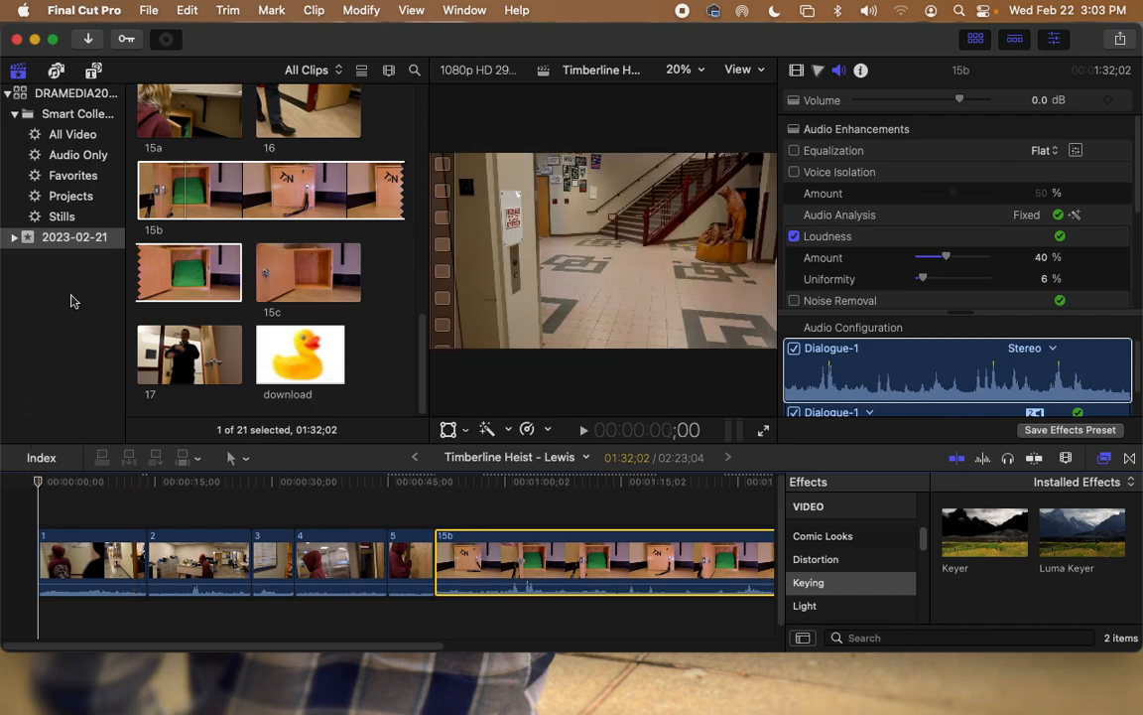
pyautogui.press('space')
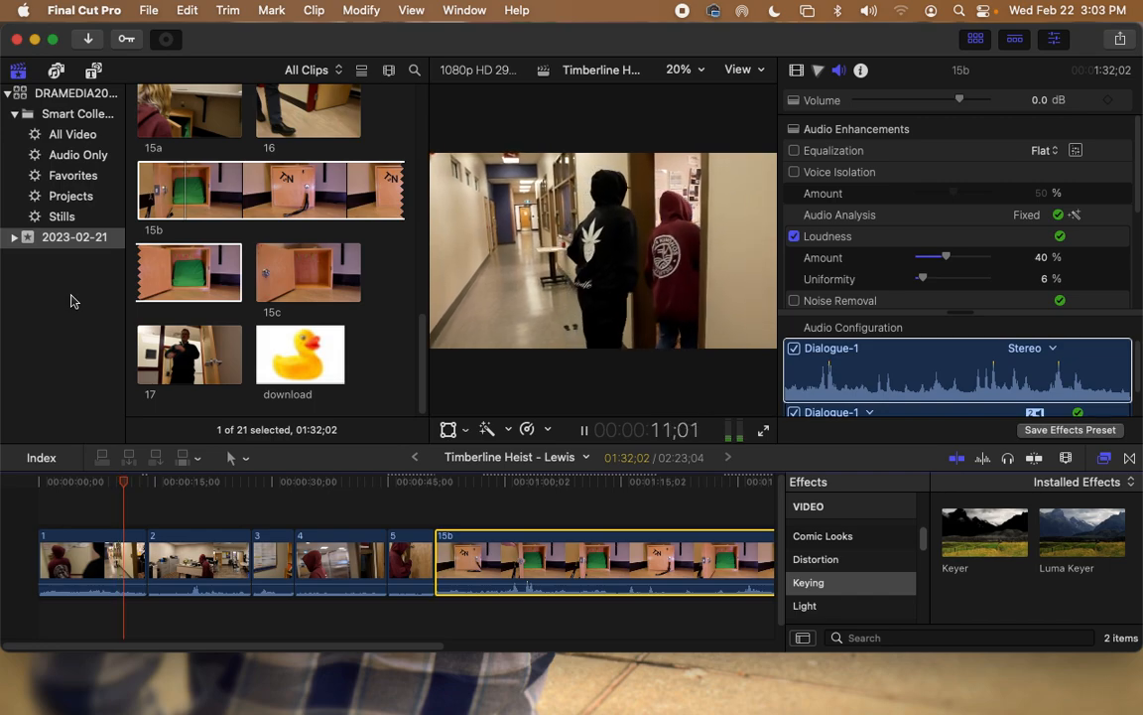
pyautogui.press('space')
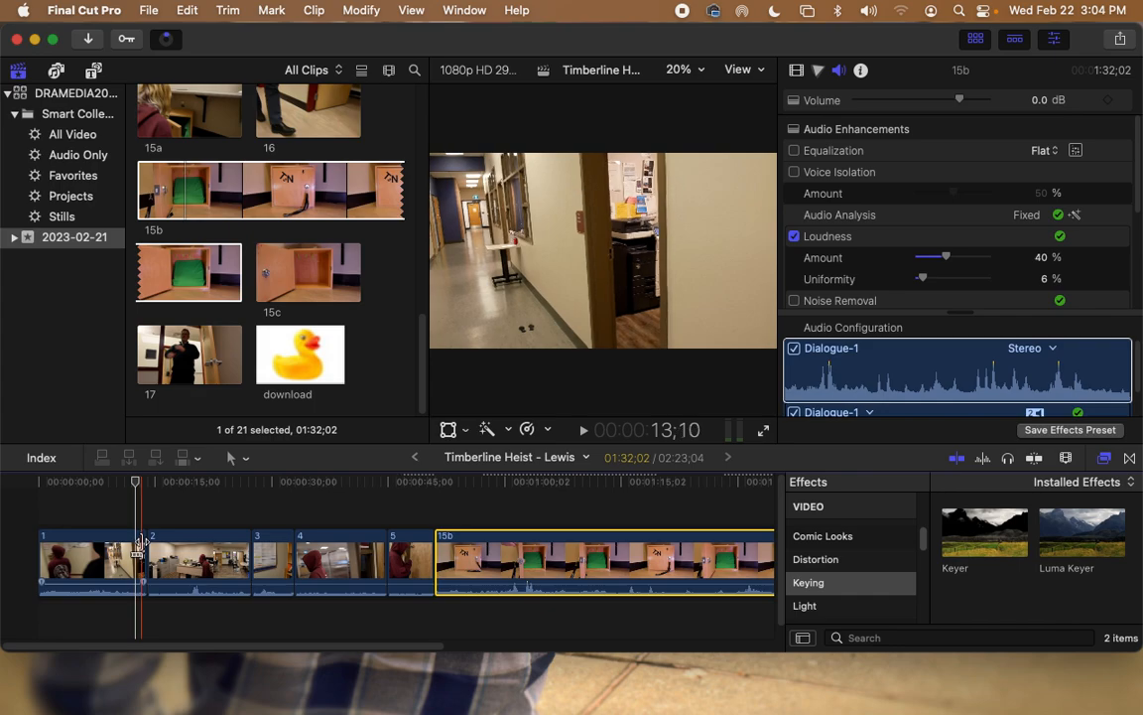
# Step: Trim clip 1's end and clip 2's start, play back the cut, and hide the effects browser
pyautogui.moveTo(140, 541); pyautogui.dragTo(135, 539)
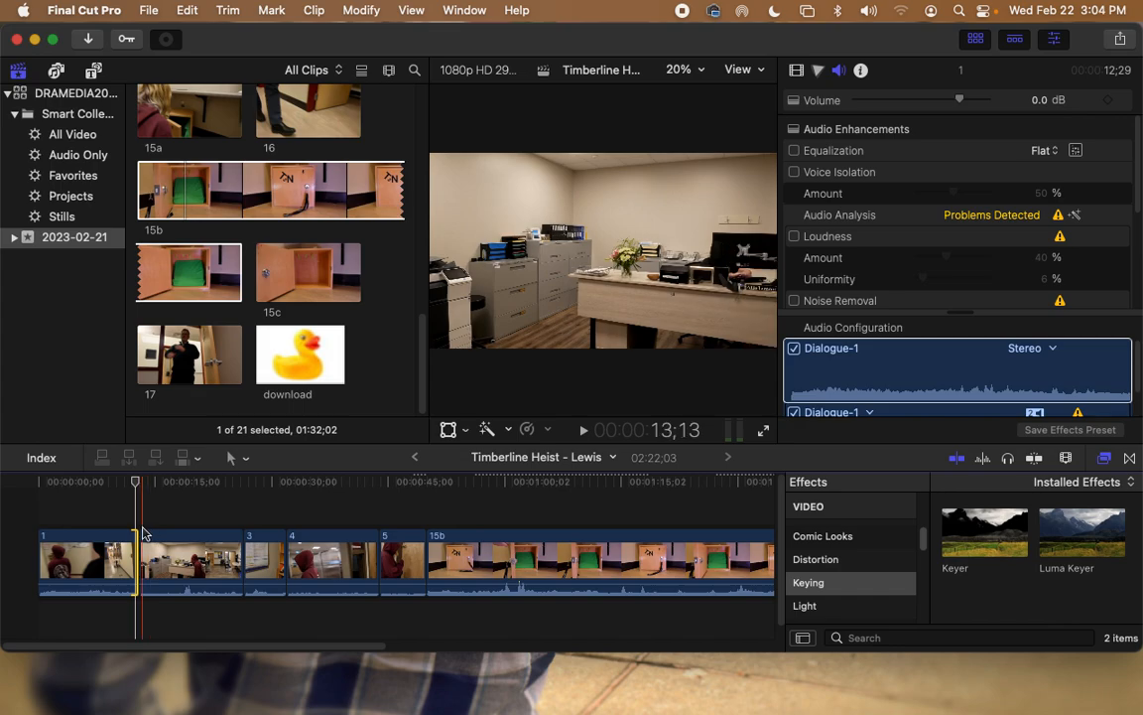
pyautogui.moveTo(142, 534); pyautogui.dragTo(149, 539)
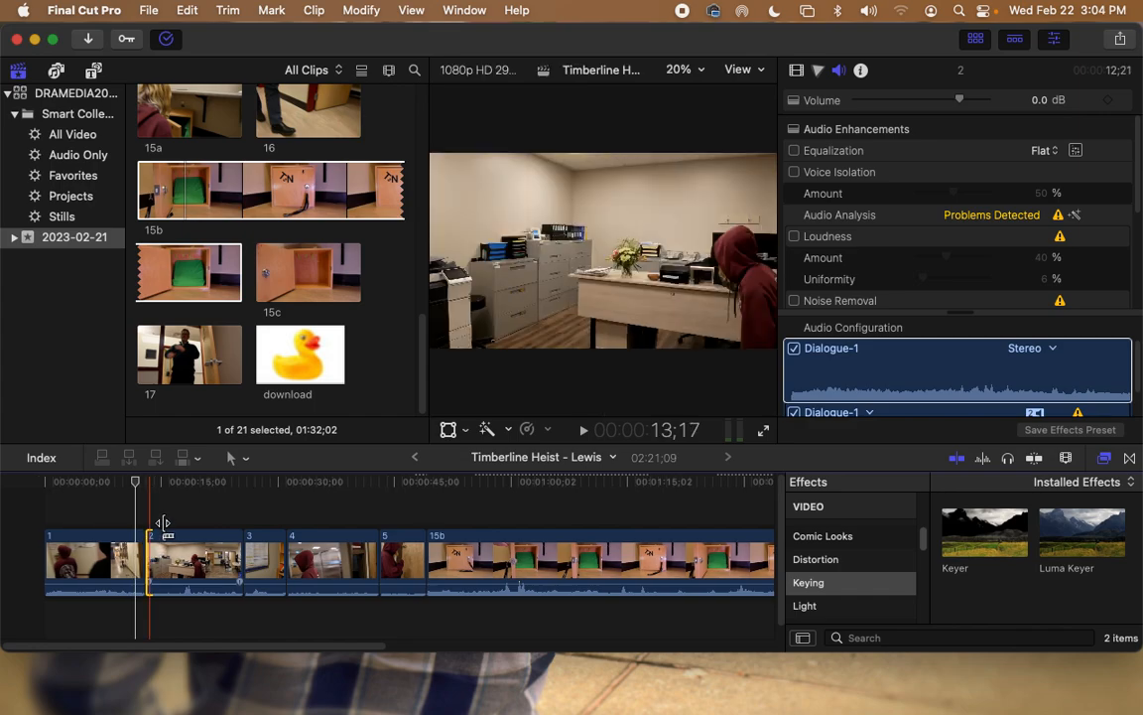
pyautogui.click(80, 489)
pyautogui.click(118, 505)
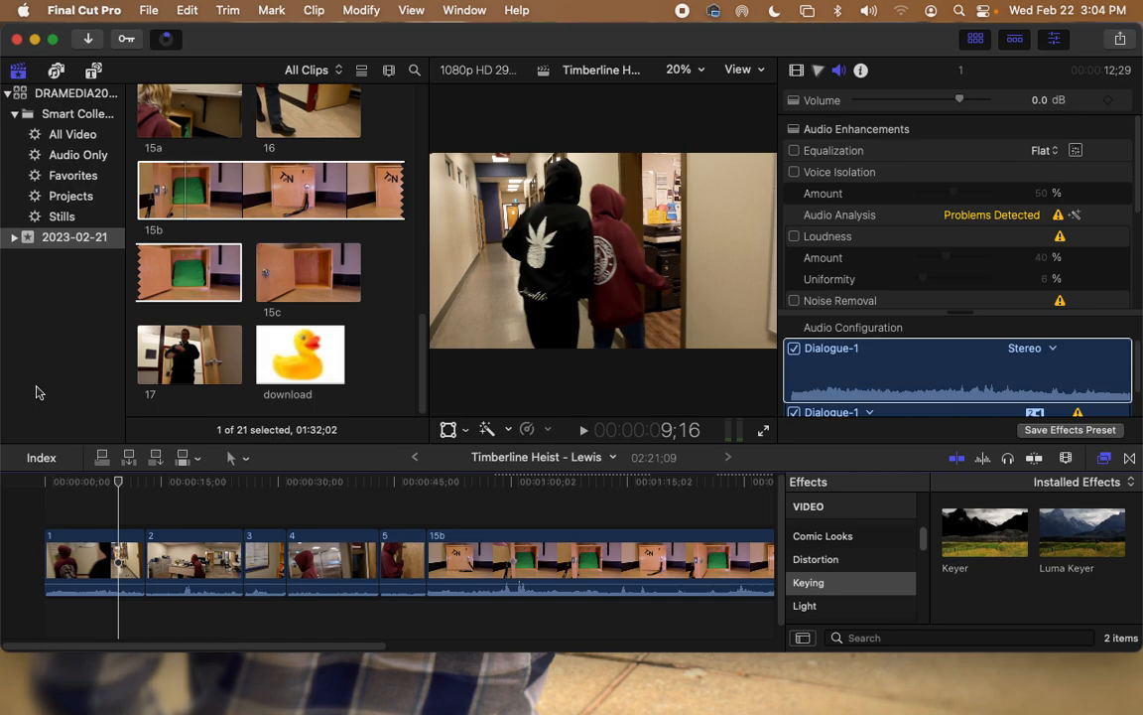
pyautogui.press('space')
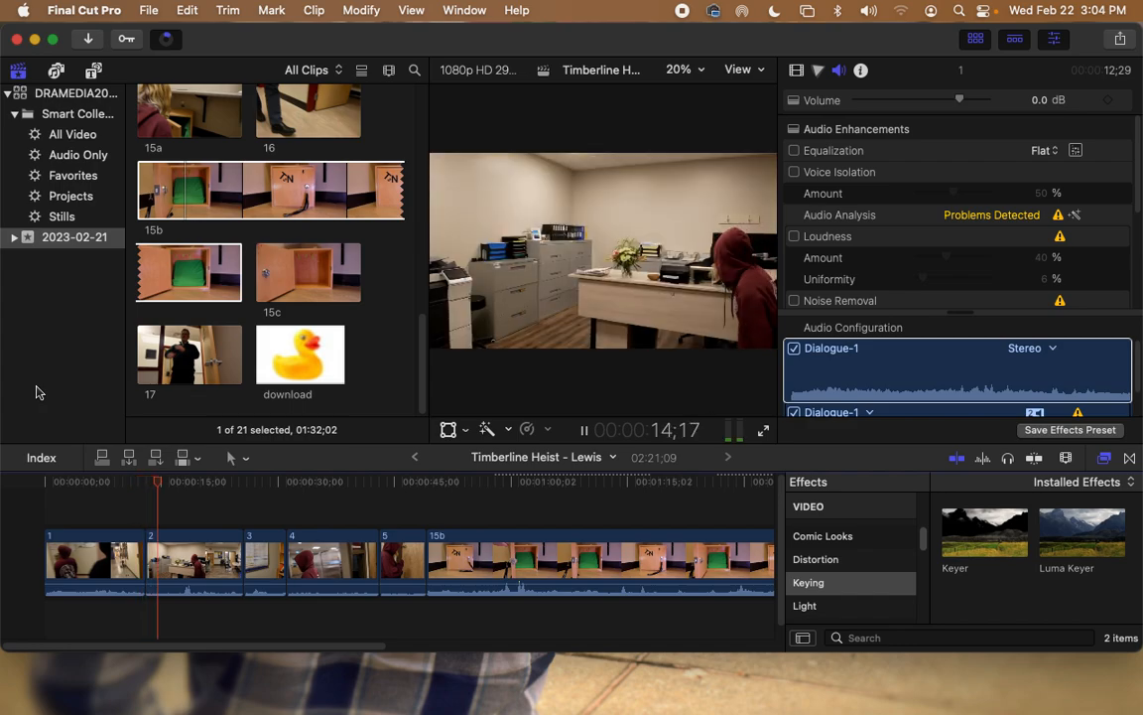
pyautogui.press('space')
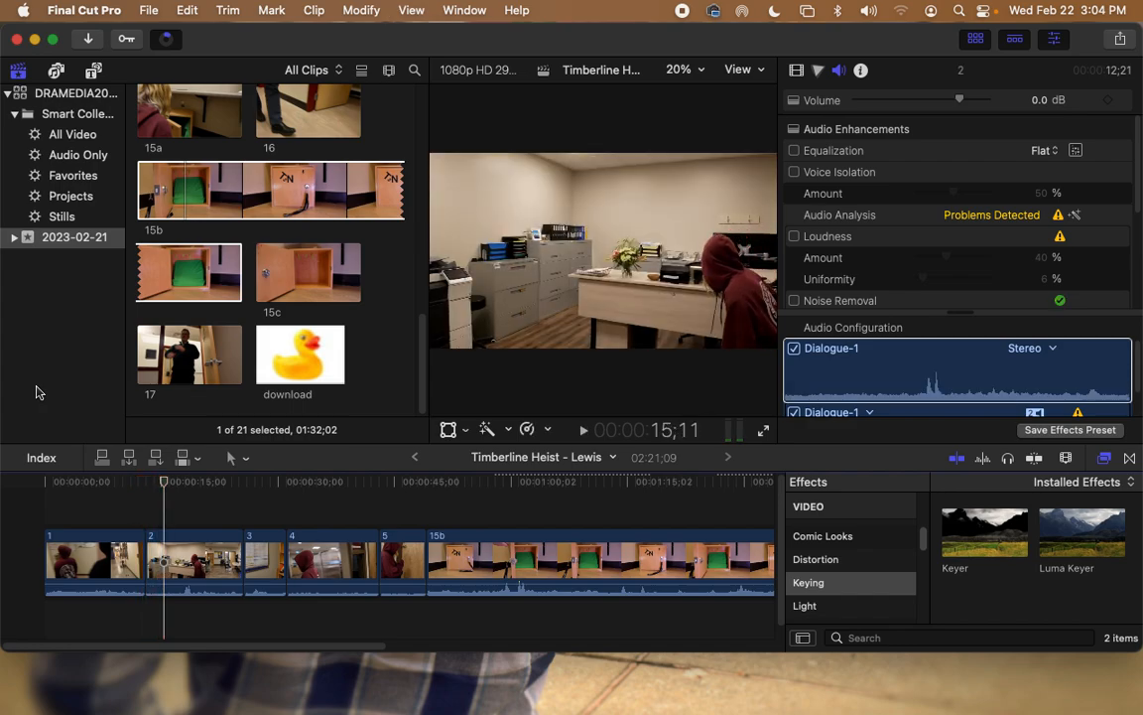
pyautogui.click(802, 392)
pyautogui.click(1106, 463)
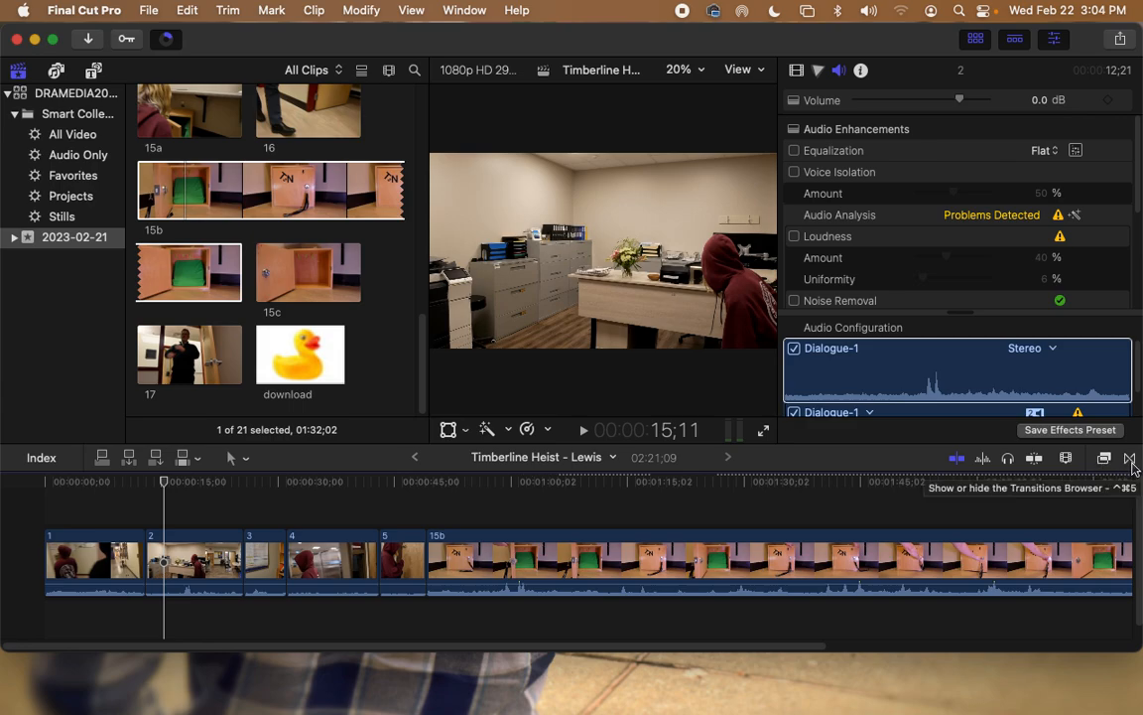
# Step: Open the transitions browser on the Lights category and select the Bloom transition
pyautogui.click(1132, 460)
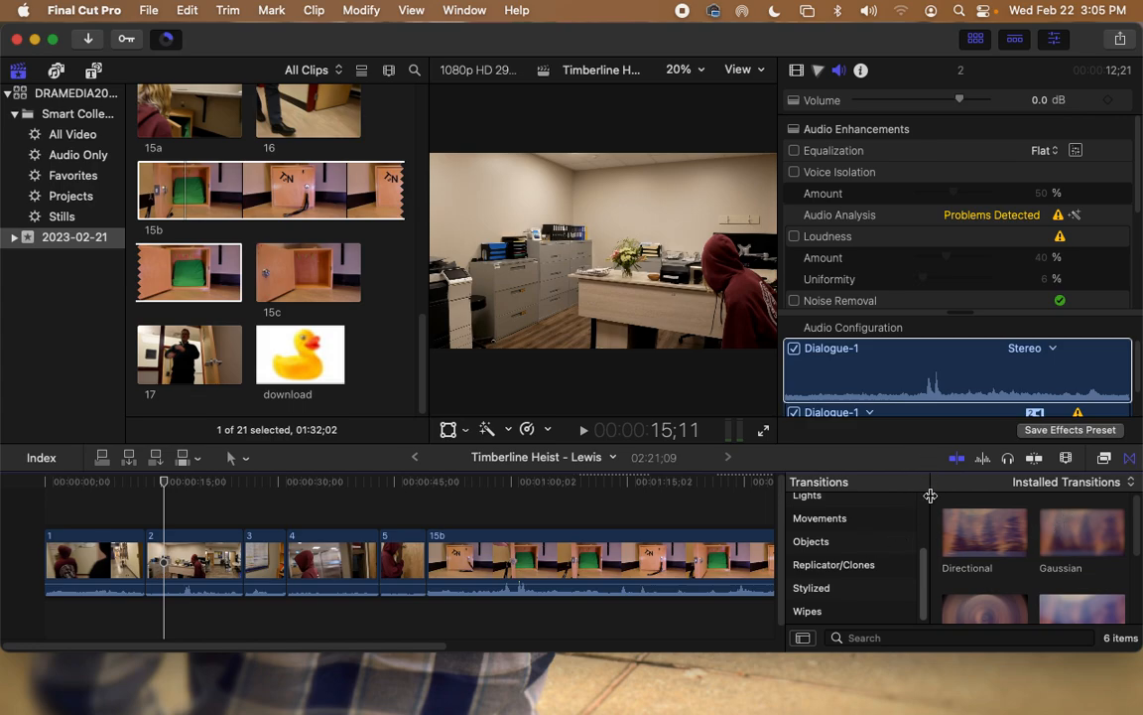
pyautogui.scroll(-4, 981, 589)
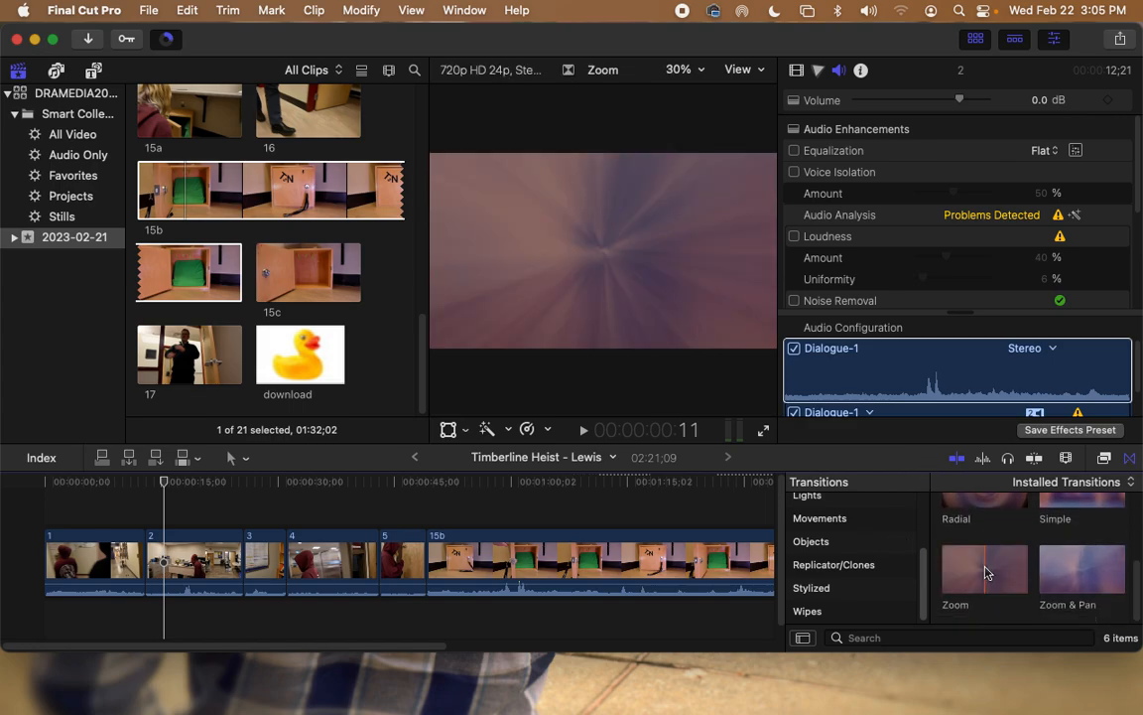
pyautogui.scroll(4, 986, 570)
pyautogui.scroll(4, 924, 558)
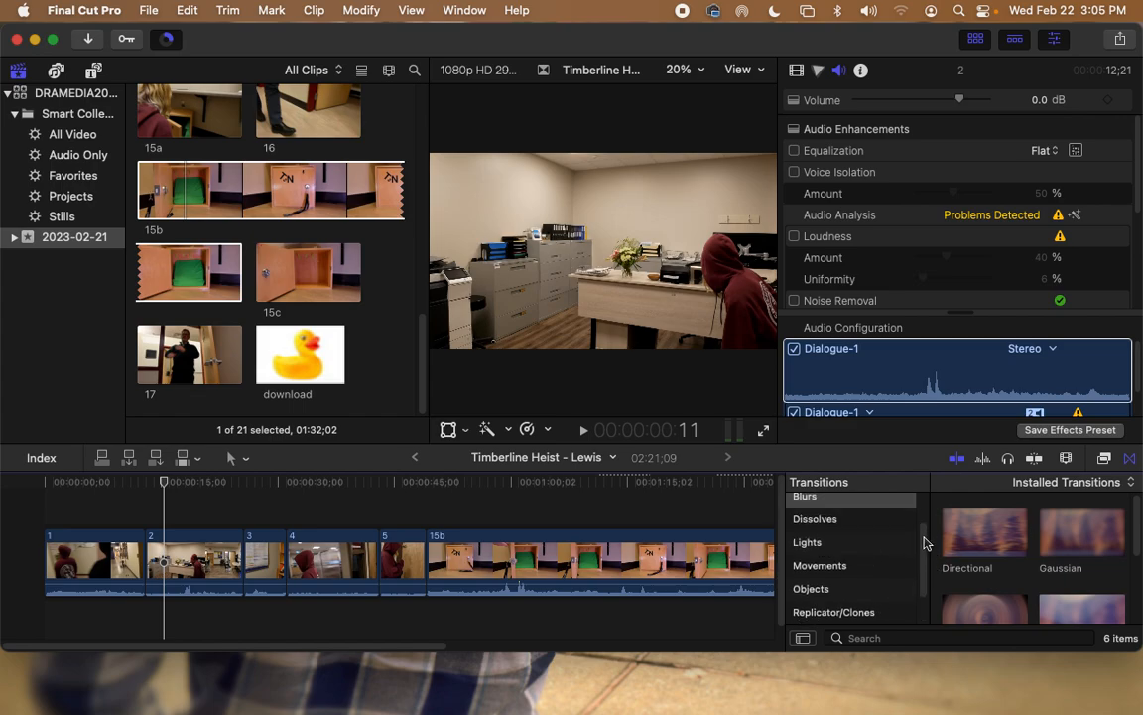
pyautogui.scroll(-2, 860, 567)
pyautogui.click(911, 563)
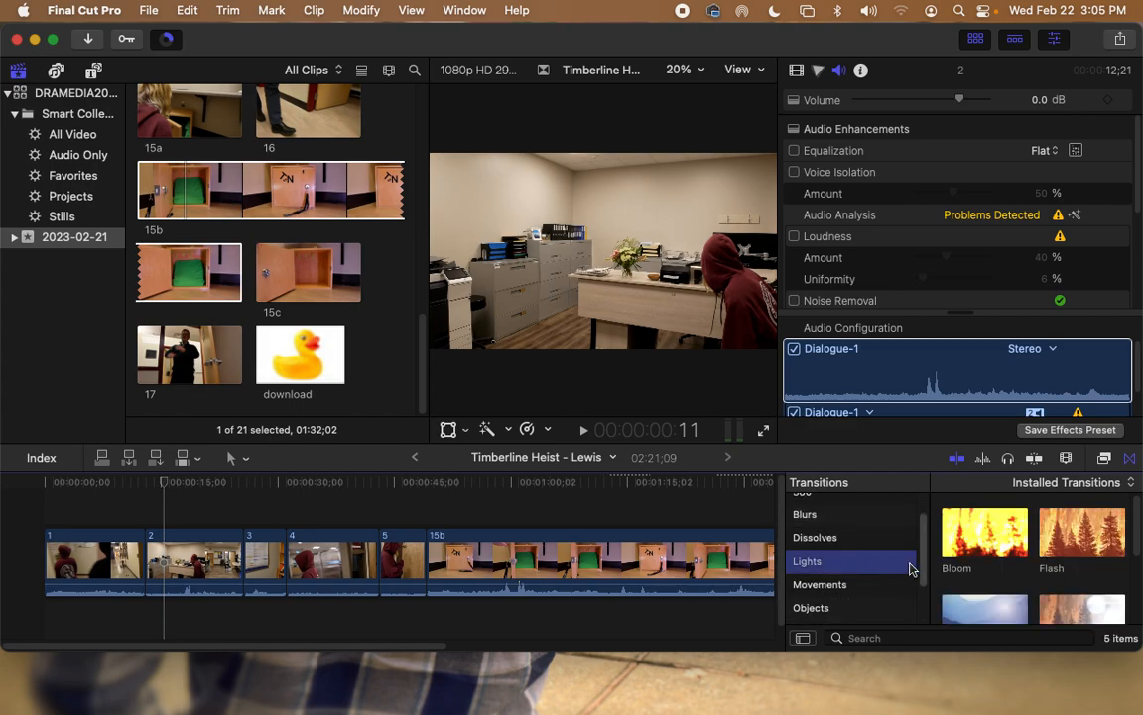
pyautogui.click(1014, 551)
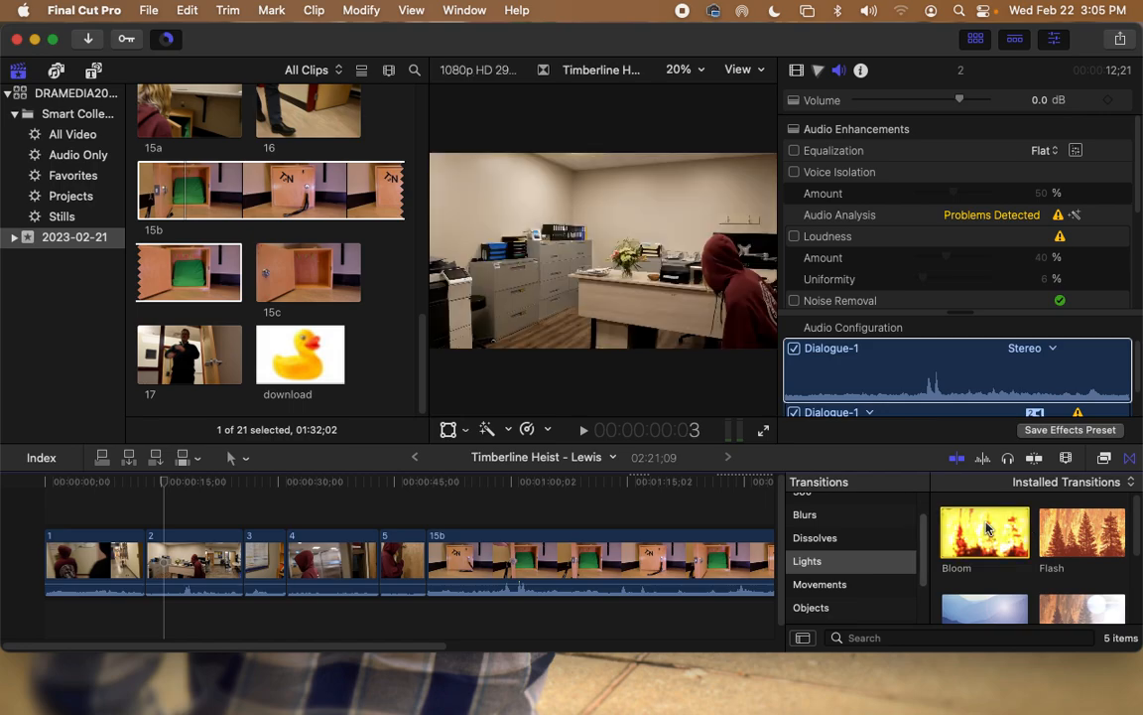
pyautogui.moveTo(986, 528)
pyautogui.mouseDown()
pyautogui.moveTo(837, 474)
pyautogui.moveTo(729, 549)
pyautogui.moveTo(179, 553)
pyautogui.moveTo(140, 561)
pyautogui.moveTo(143, 576)
pyautogui.moveTo(141, 566)
pyautogui.mouseUp()
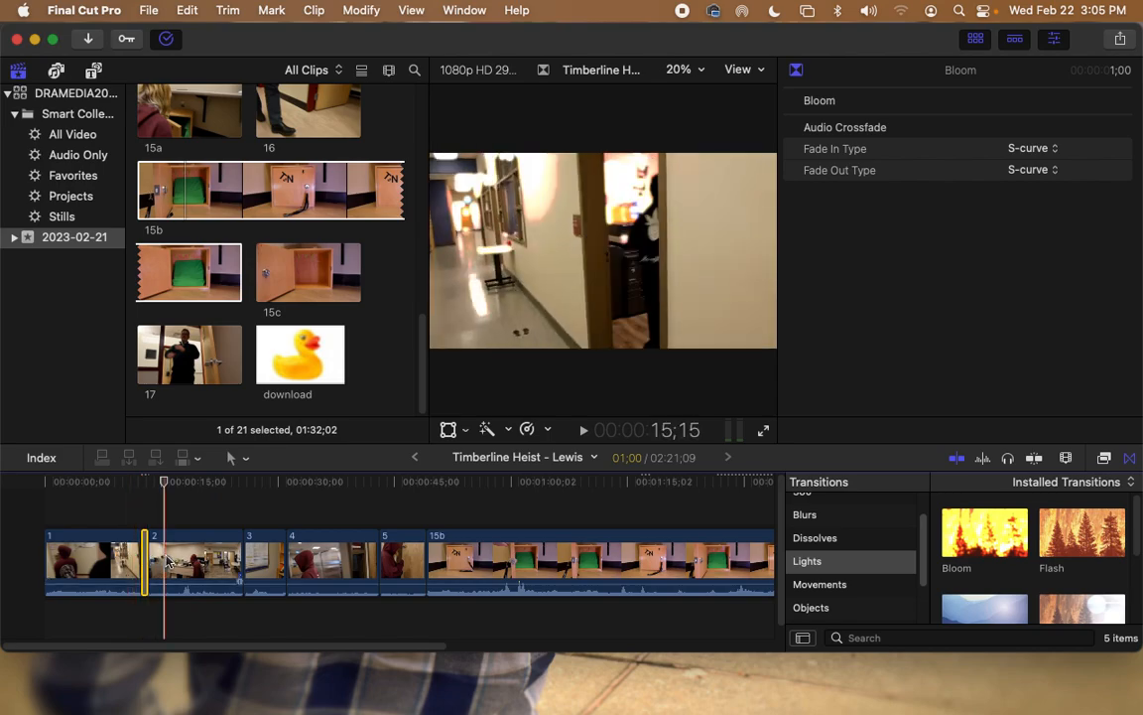
pyautogui.moveTo(166, 483); pyautogui.dragTo(135, 485)
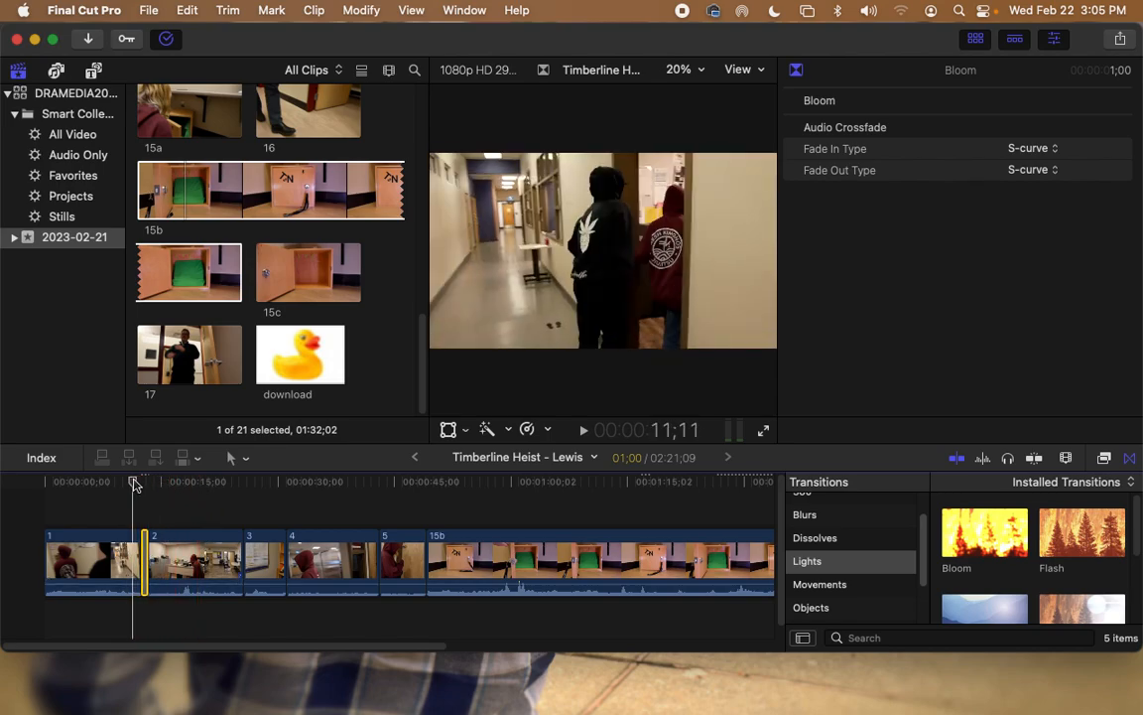
pyautogui.press('space')
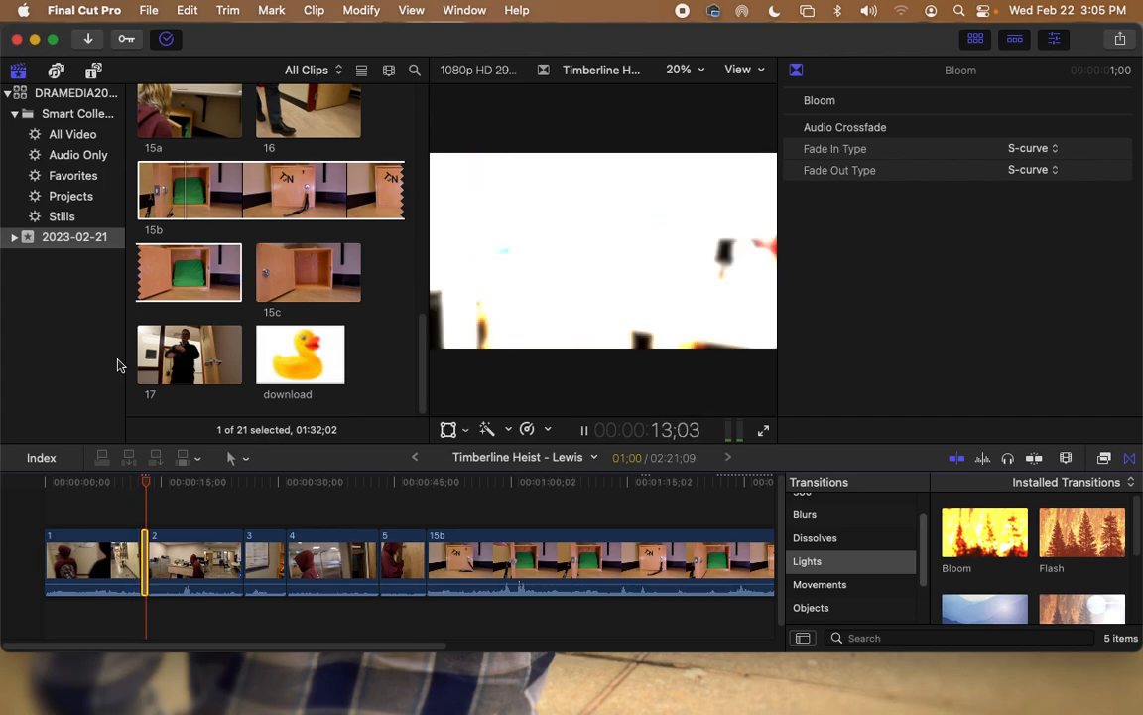
pyautogui.press('space')
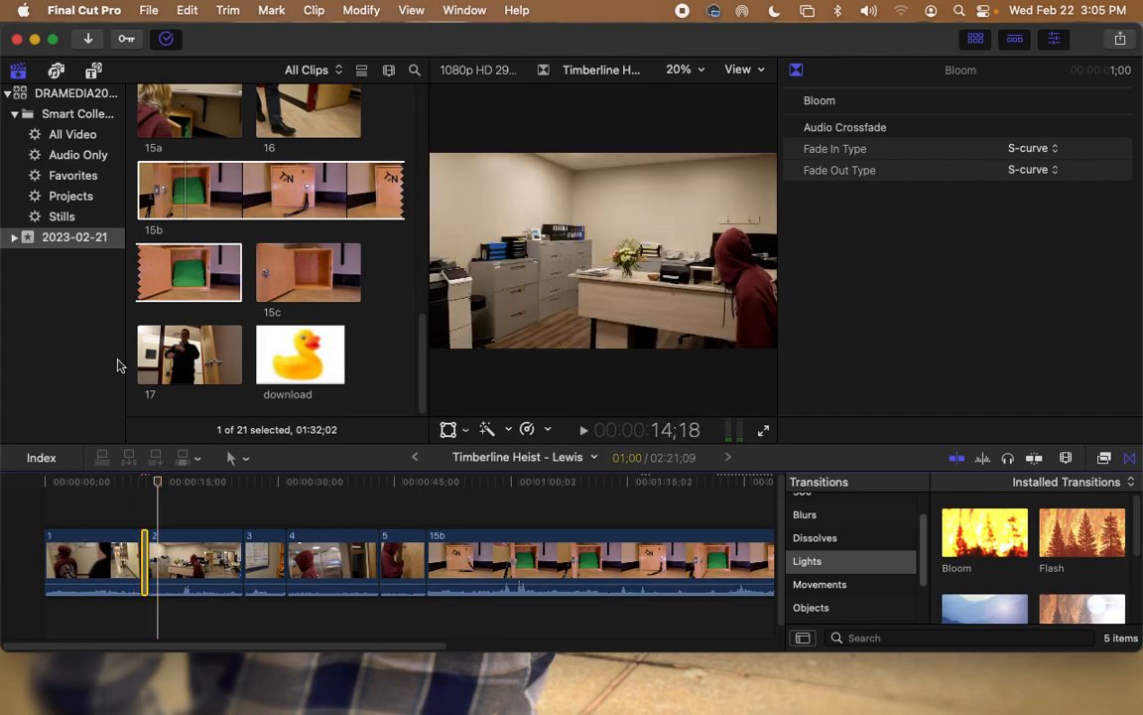
pyautogui.moveTo(156, 482); pyautogui.dragTo(137, 487)
pyautogui.press('space')
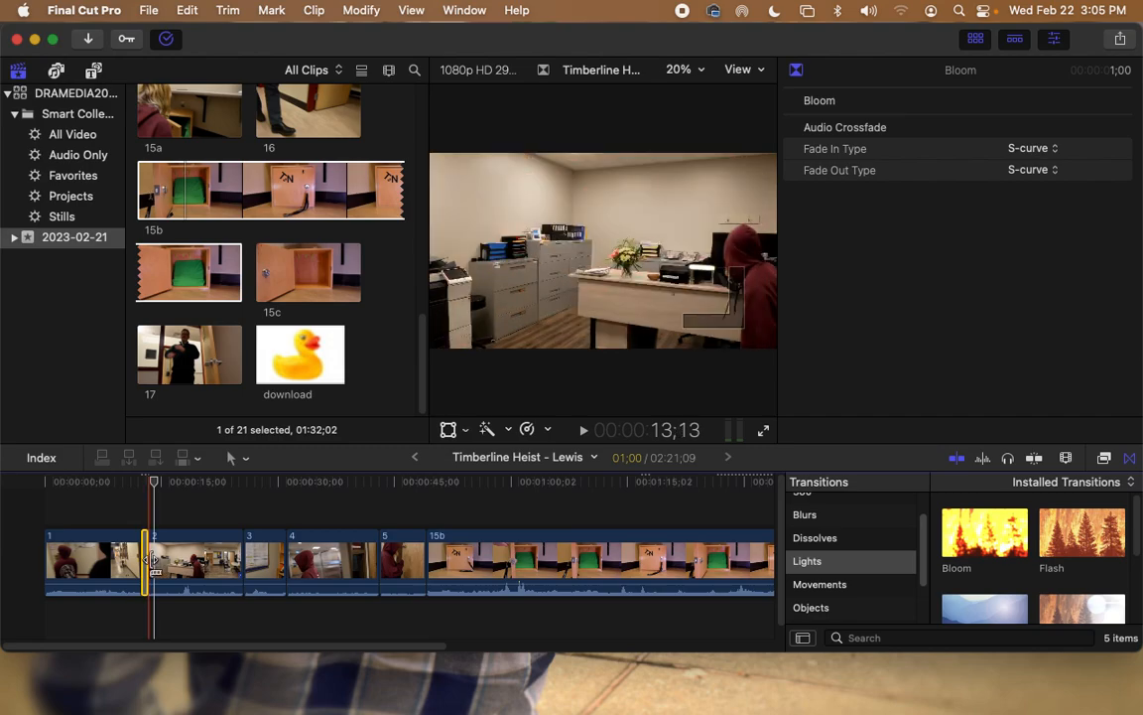
pyautogui.moveTo(153, 481)
pyautogui.mouseDown()
pyautogui.moveTo(142, 482)
pyautogui.moveTo(154, 488)
pyautogui.mouseUp()
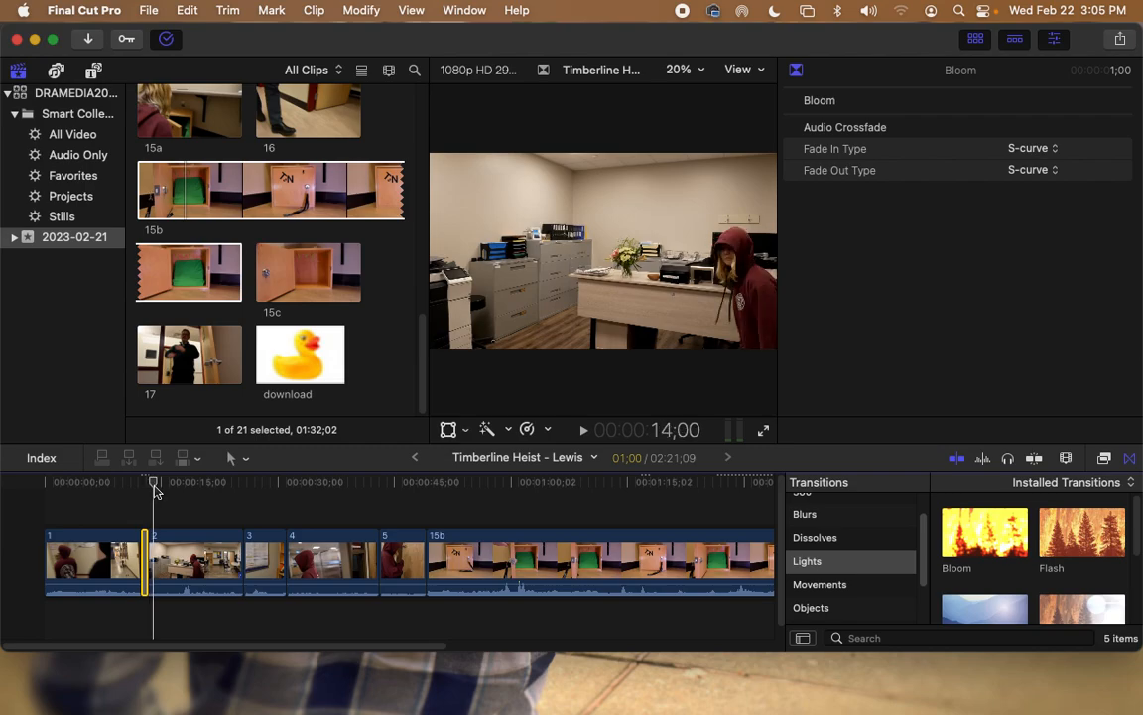
pyautogui.scroll(-3, 1022, 583)
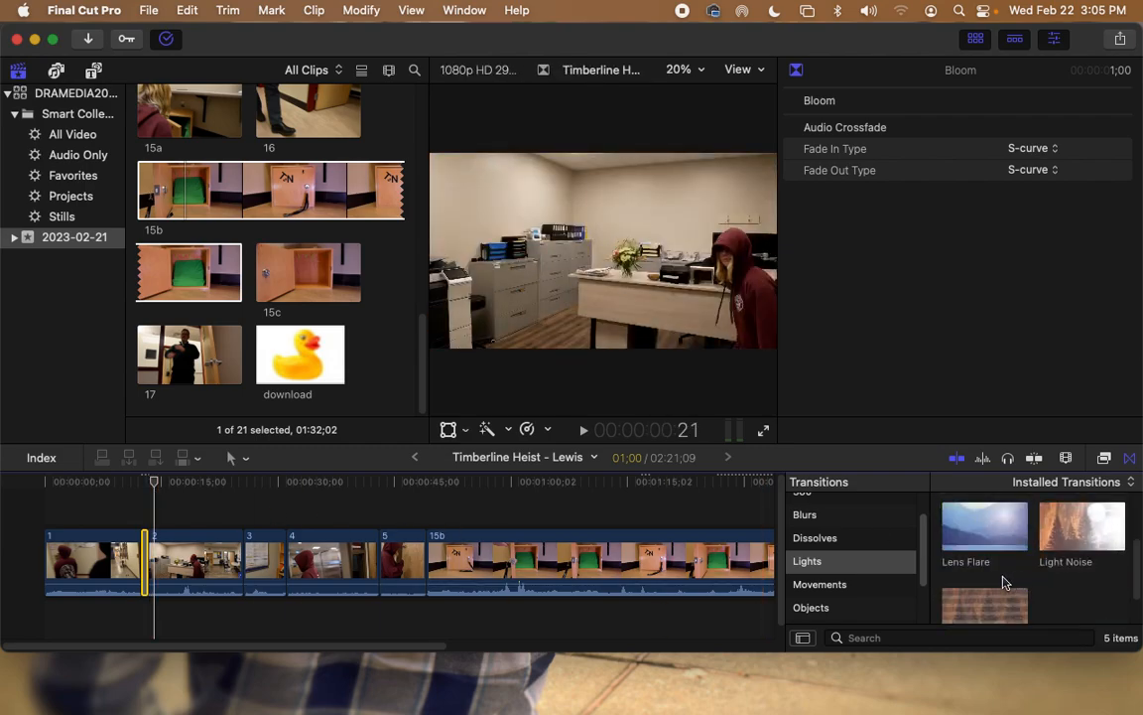
# Step: Add a Cross Dissolve between clips 2 and 3, trimming media to fit, and preview it
pyautogui.click(834, 540)
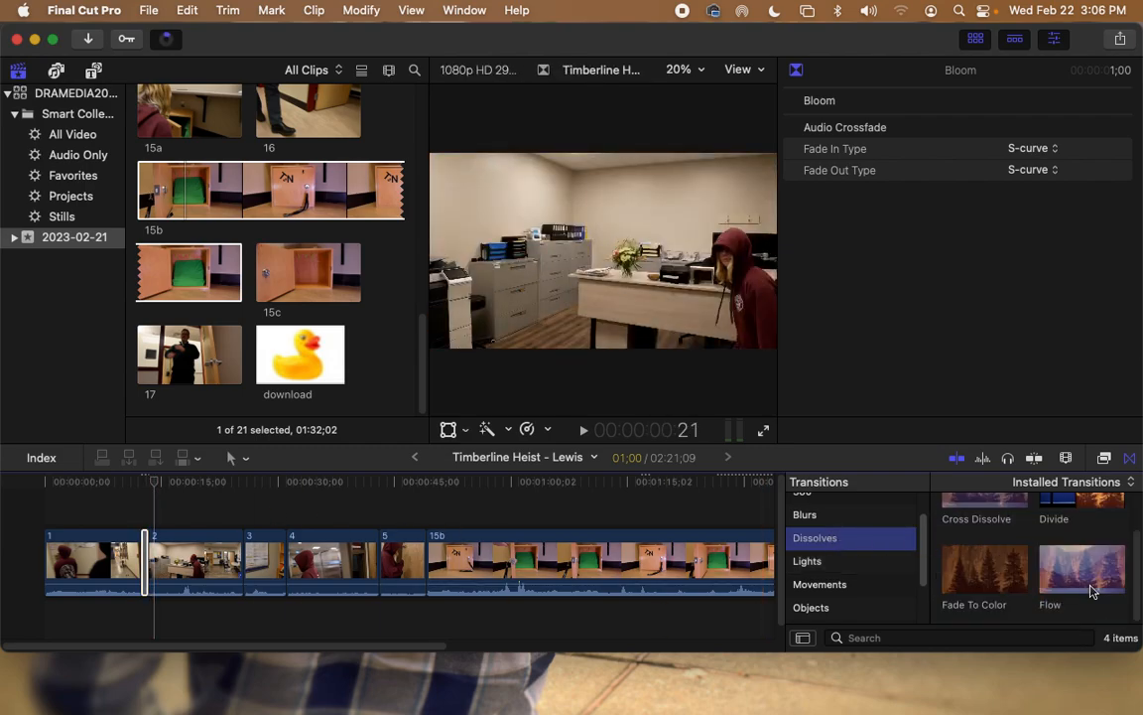
pyautogui.moveTo(986, 508); pyautogui.dragTo(247, 581)
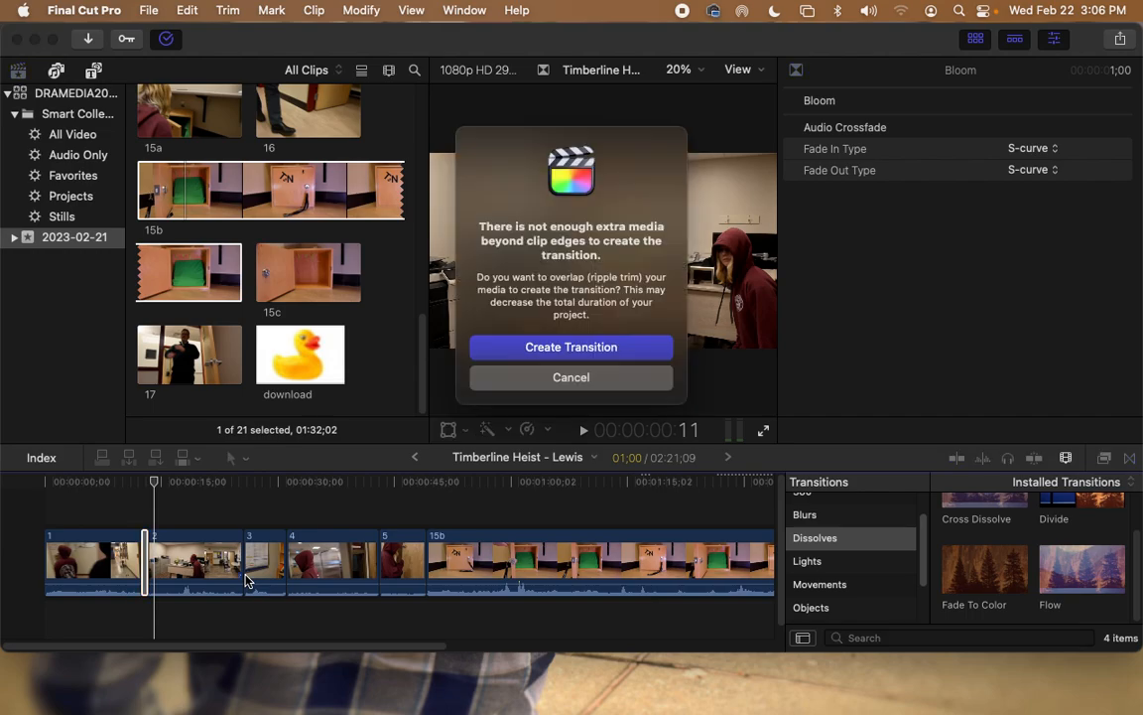
pyautogui.click(572, 348)
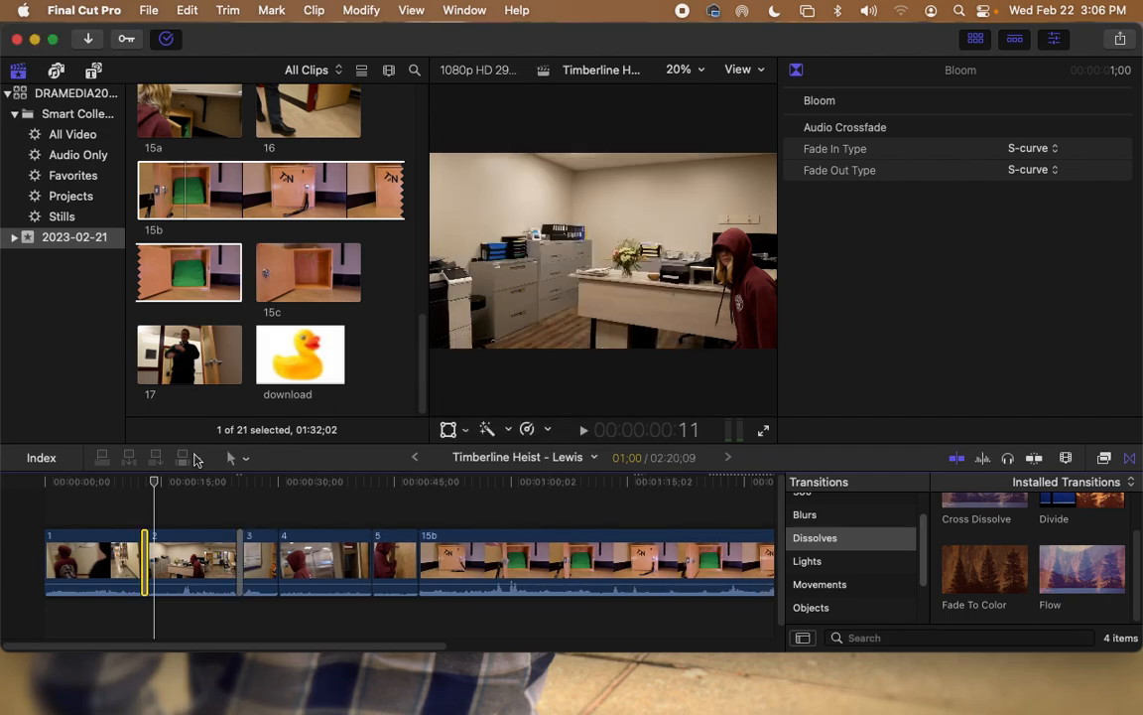
pyautogui.moveTo(154, 492); pyautogui.dragTo(232, 483)
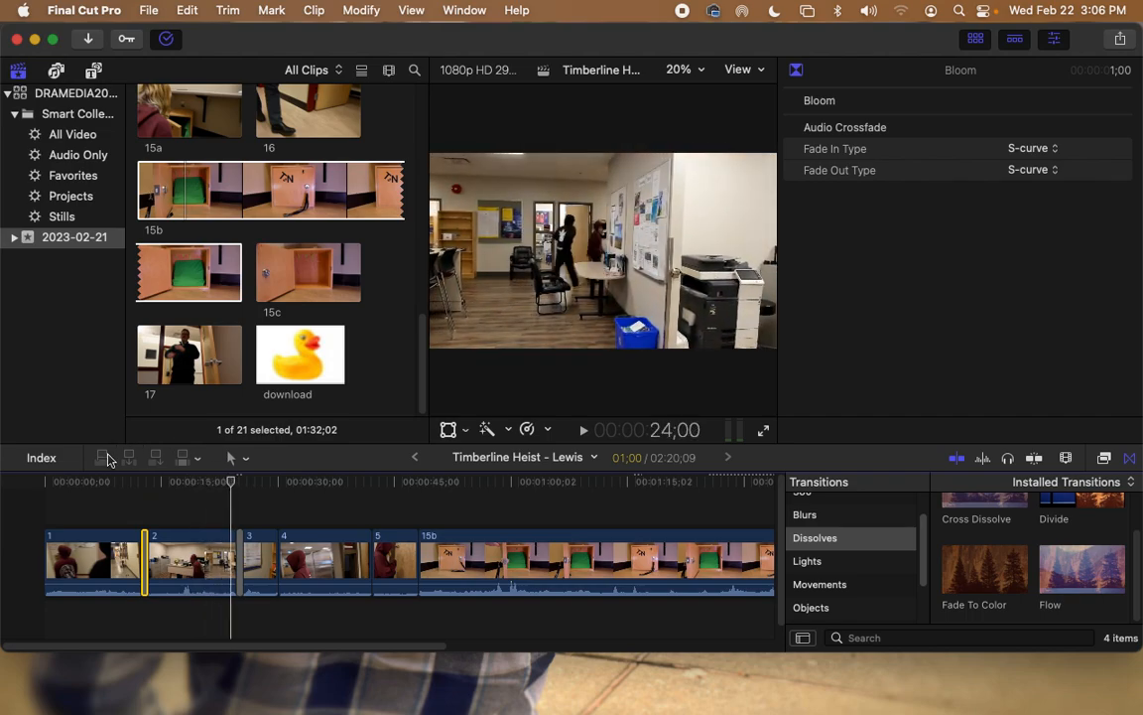
pyautogui.press('space')
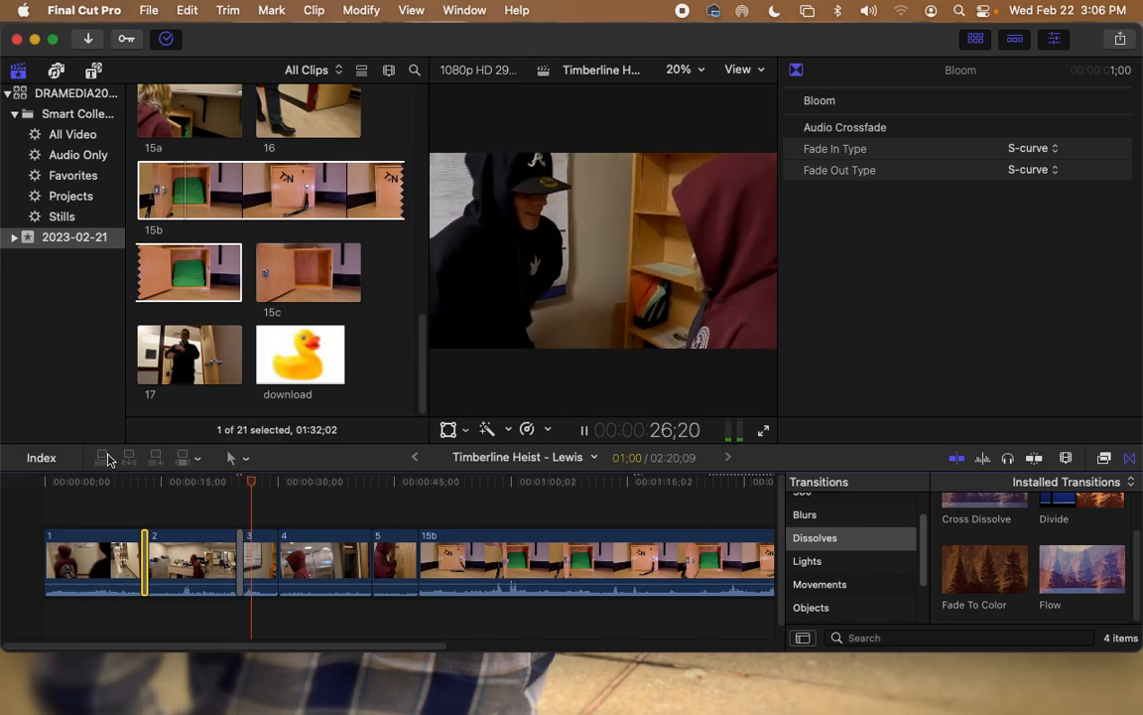
pyautogui.click(244, 483)
pyautogui.moveTo(238, 483); pyautogui.dragTo(249, 485)
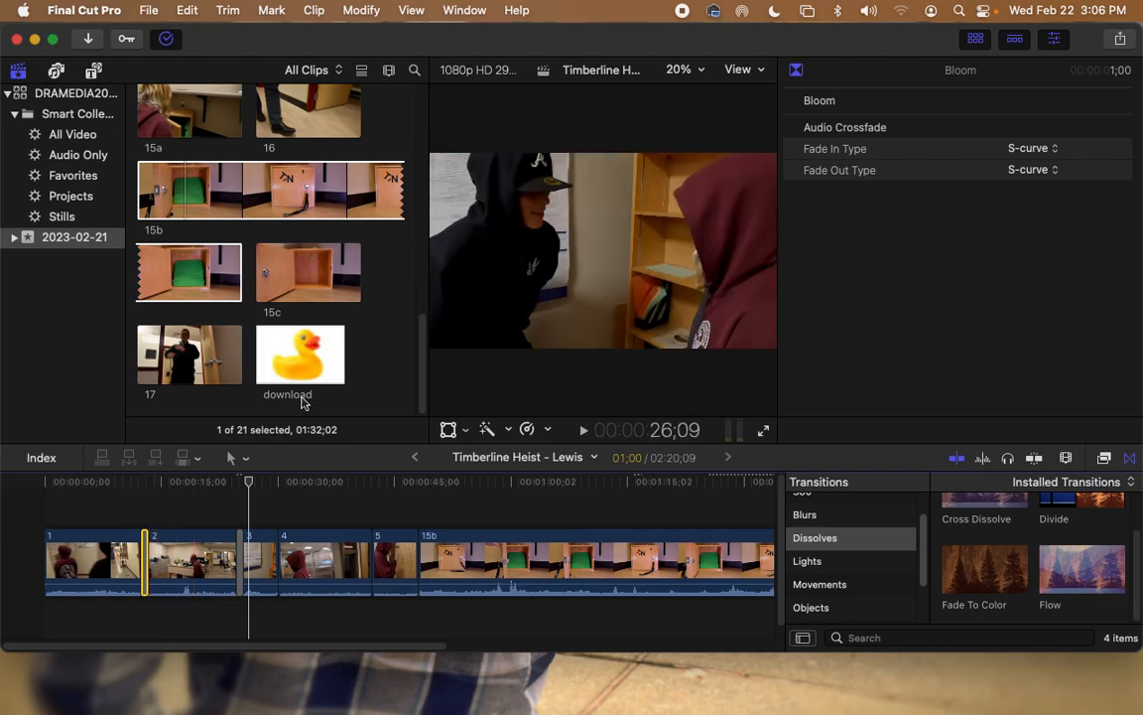
# Step: Delete the Bloom and Cross Dissolve transitions, then play back the straight cuts
pyautogui.press('Delete')
pyautogui.click(144, 561)
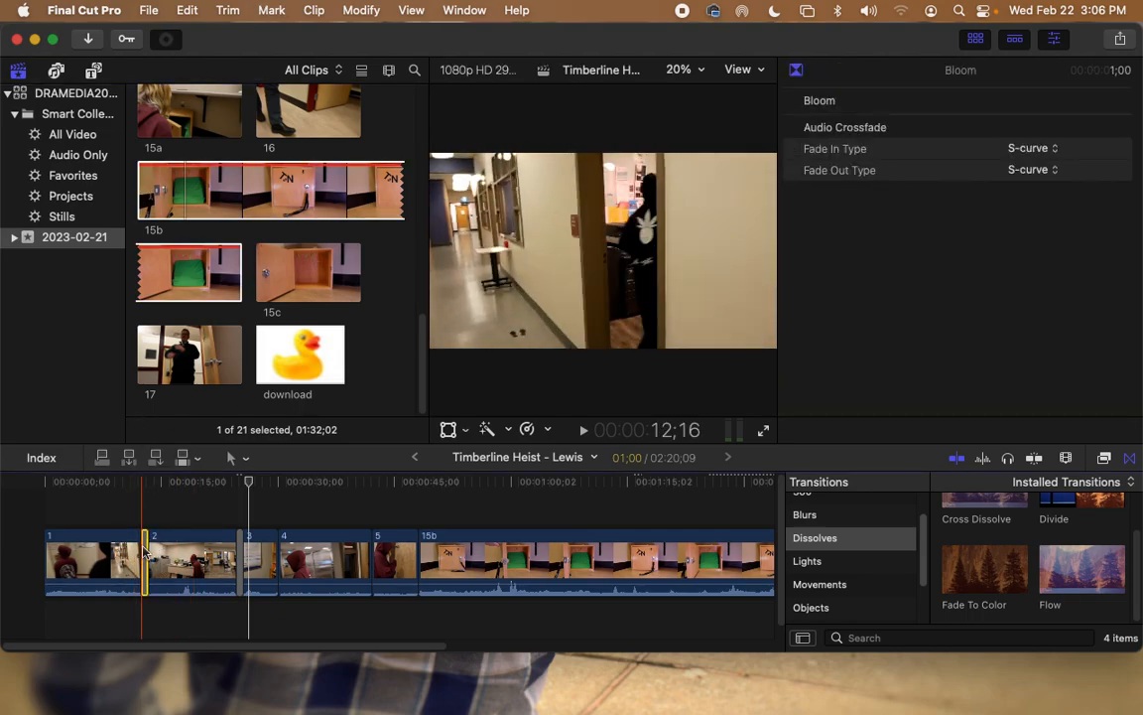
pyautogui.press('Delete')
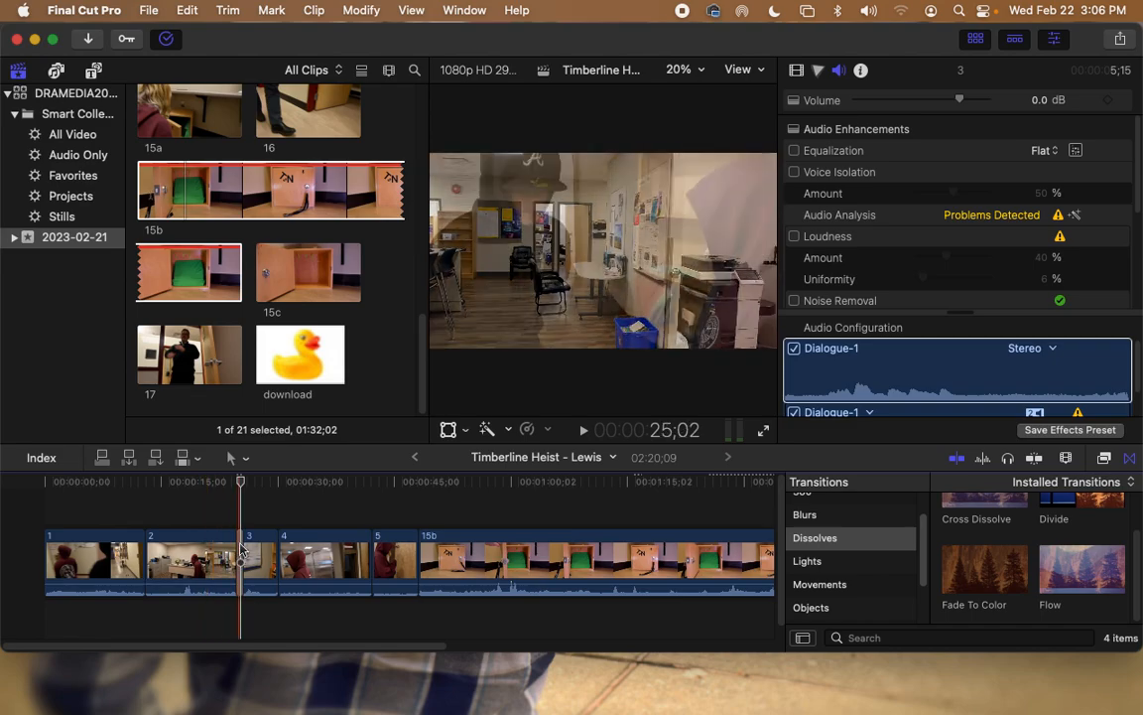
pyautogui.click(240, 547)
pyautogui.press('Delete')
pyautogui.click(225, 544)
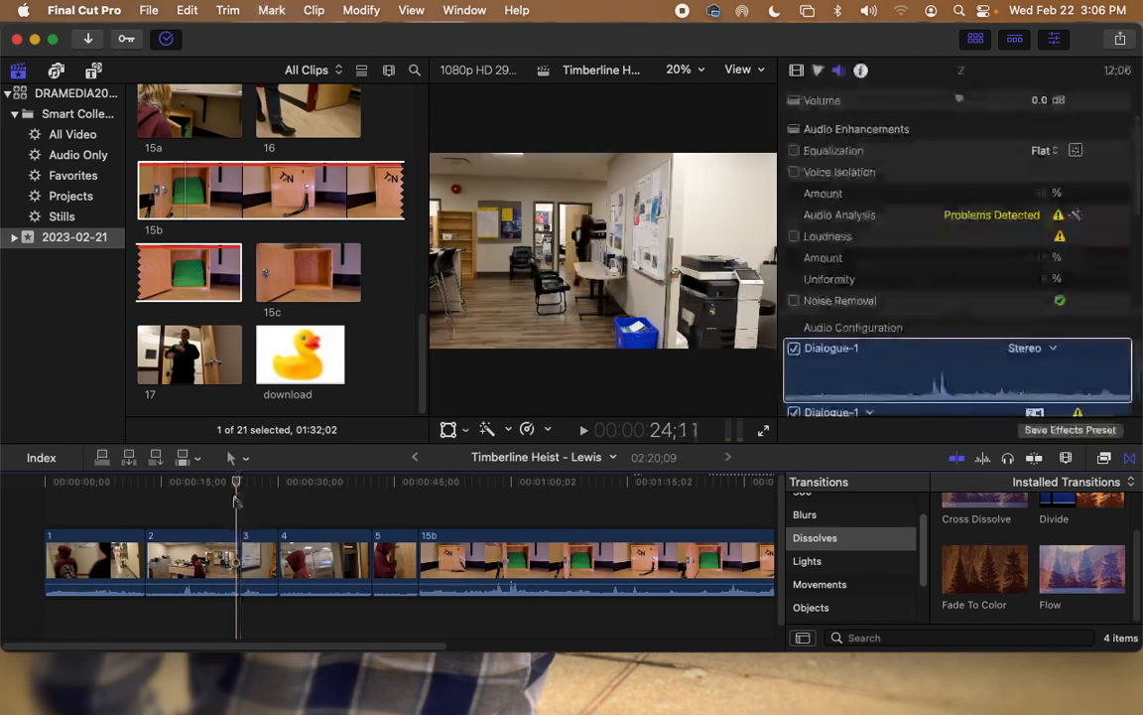
pyautogui.press('/')
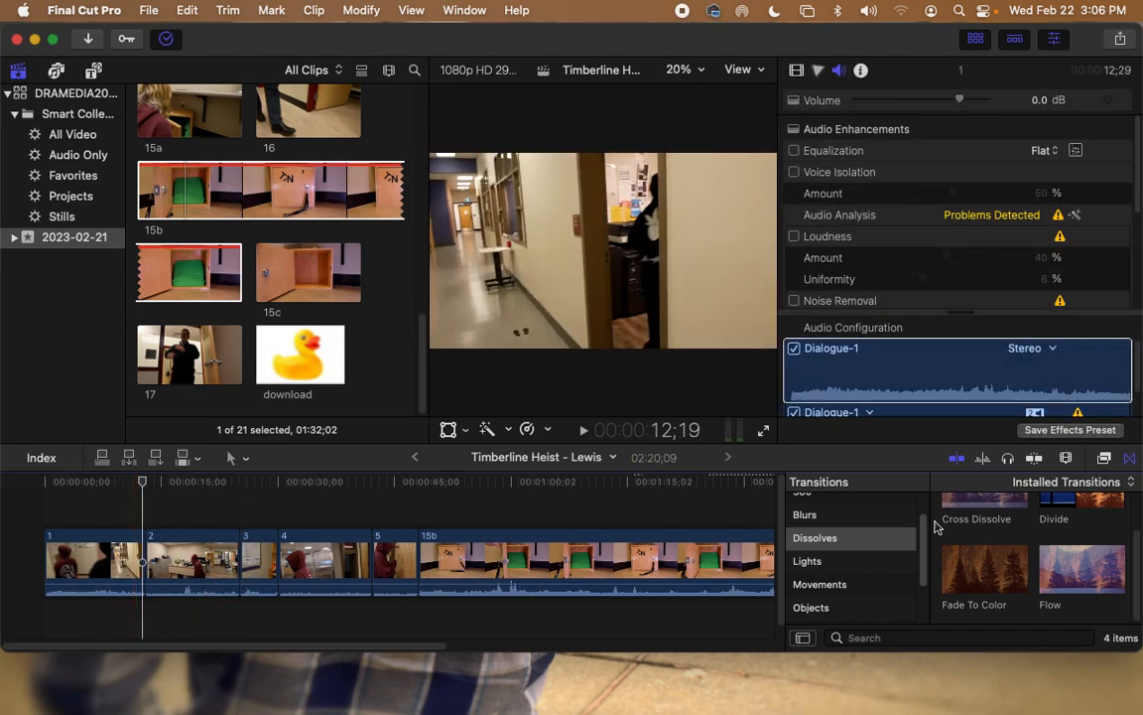
# Step: Switch to the effects browser, show All effects, and drag Cartoon onto clip 1
pyautogui.click(1128, 462)
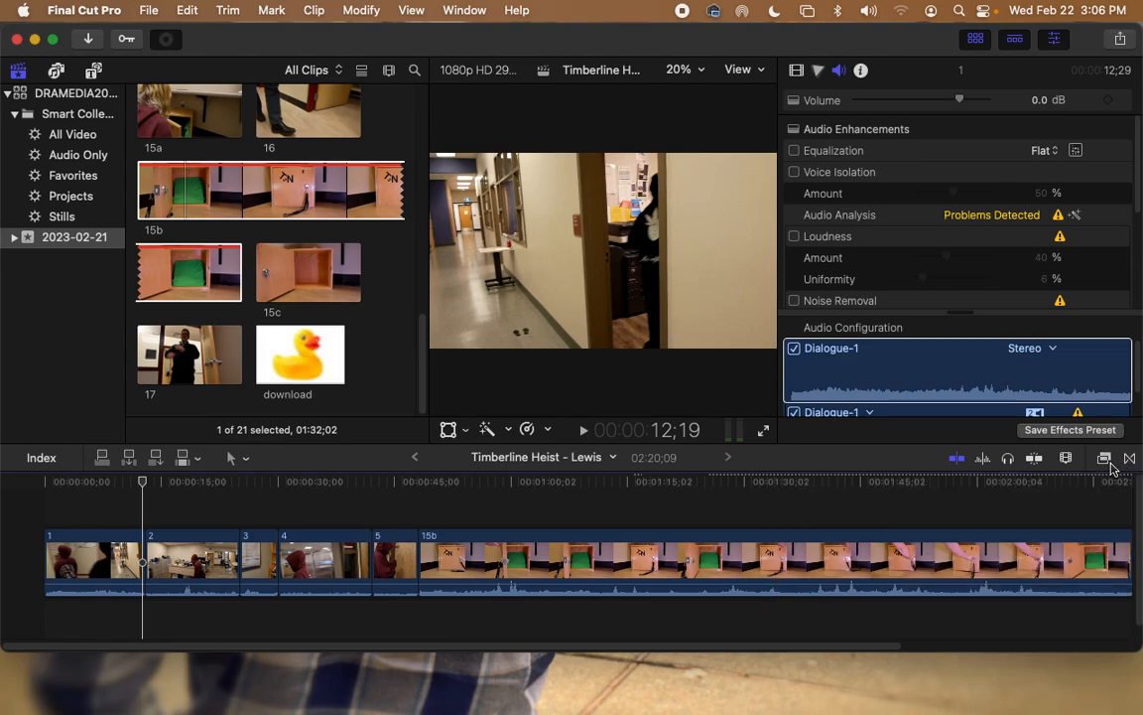
pyautogui.click(1105, 460)
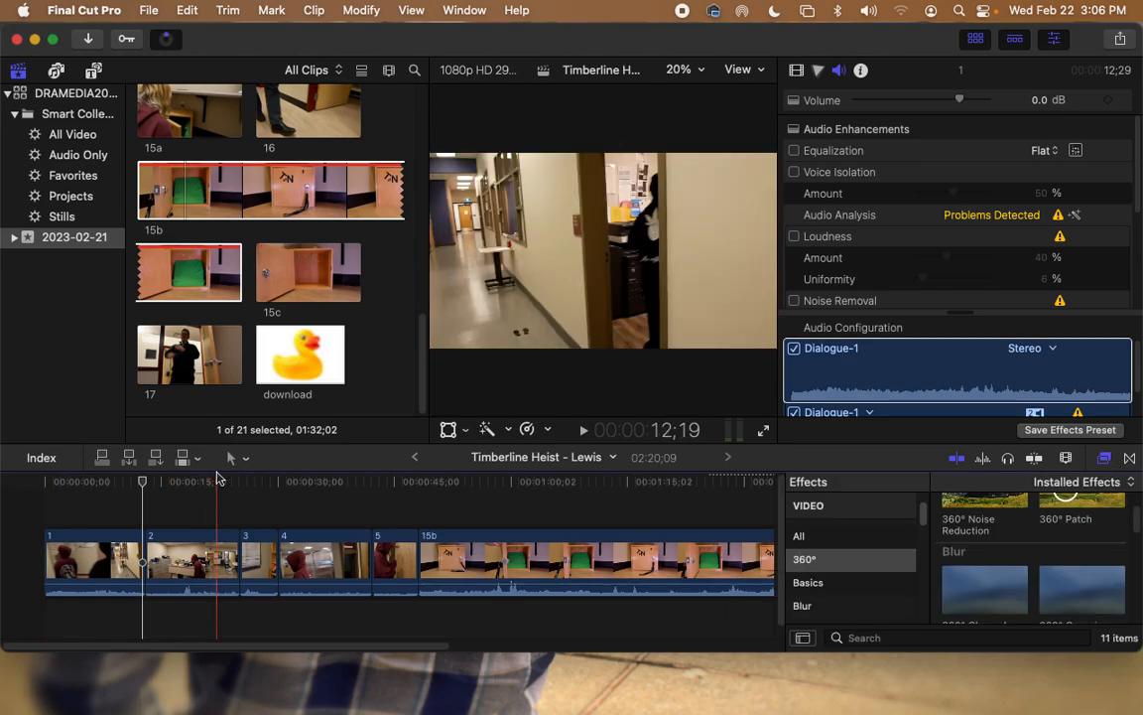
pyautogui.click(105, 490)
pyautogui.click(87, 488)
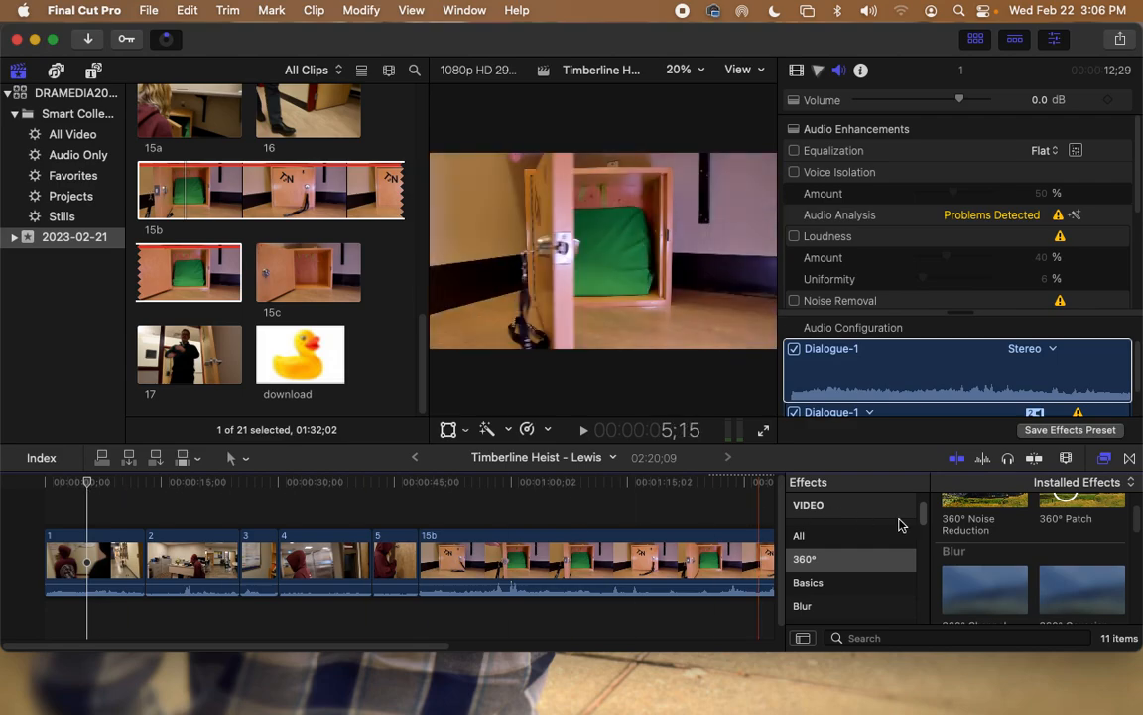
pyautogui.click(844, 536)
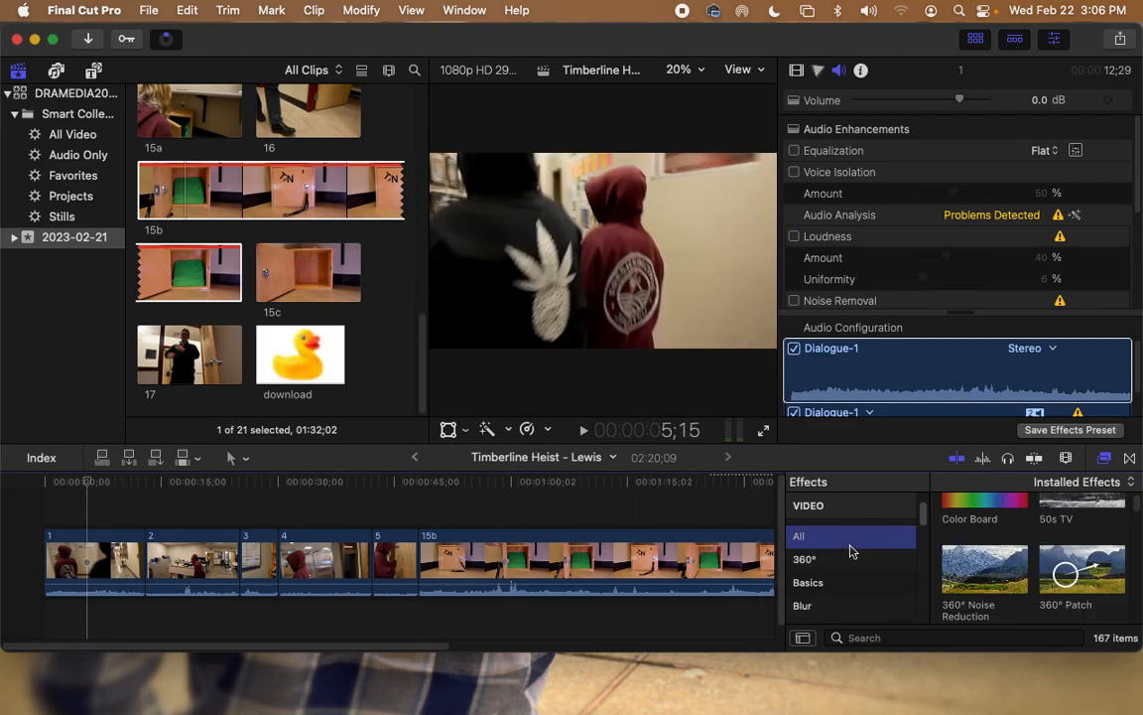
pyautogui.scroll(-5, 1006, 584)
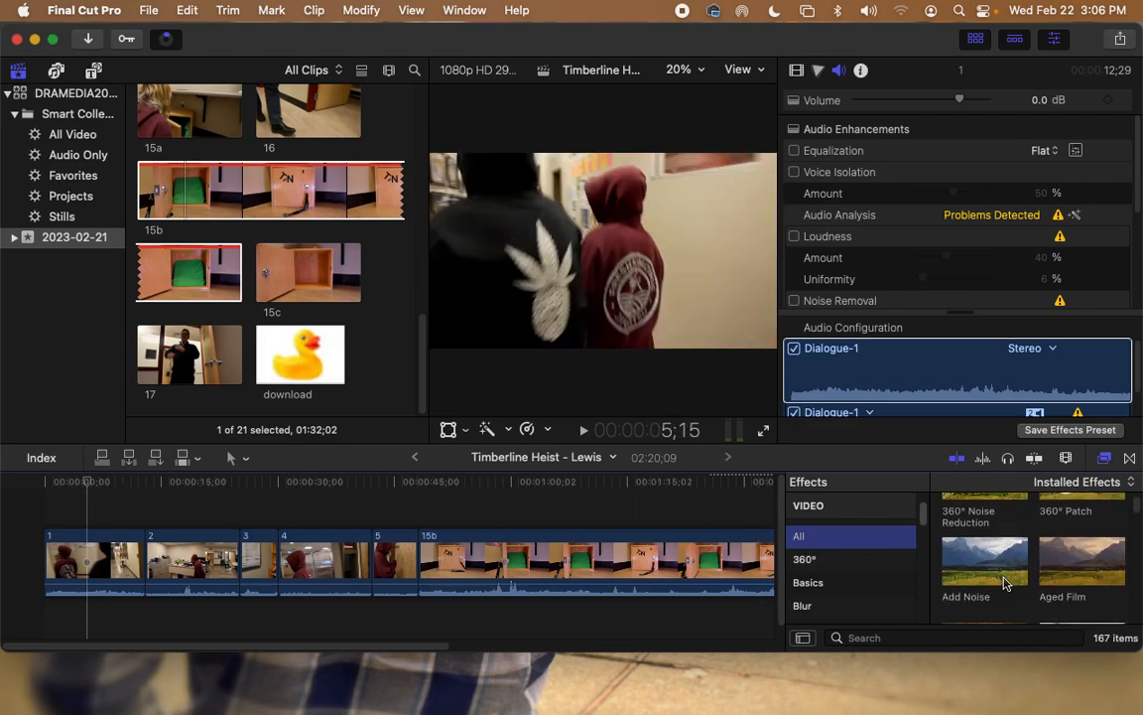
pyautogui.scroll(-4, 1007, 581)
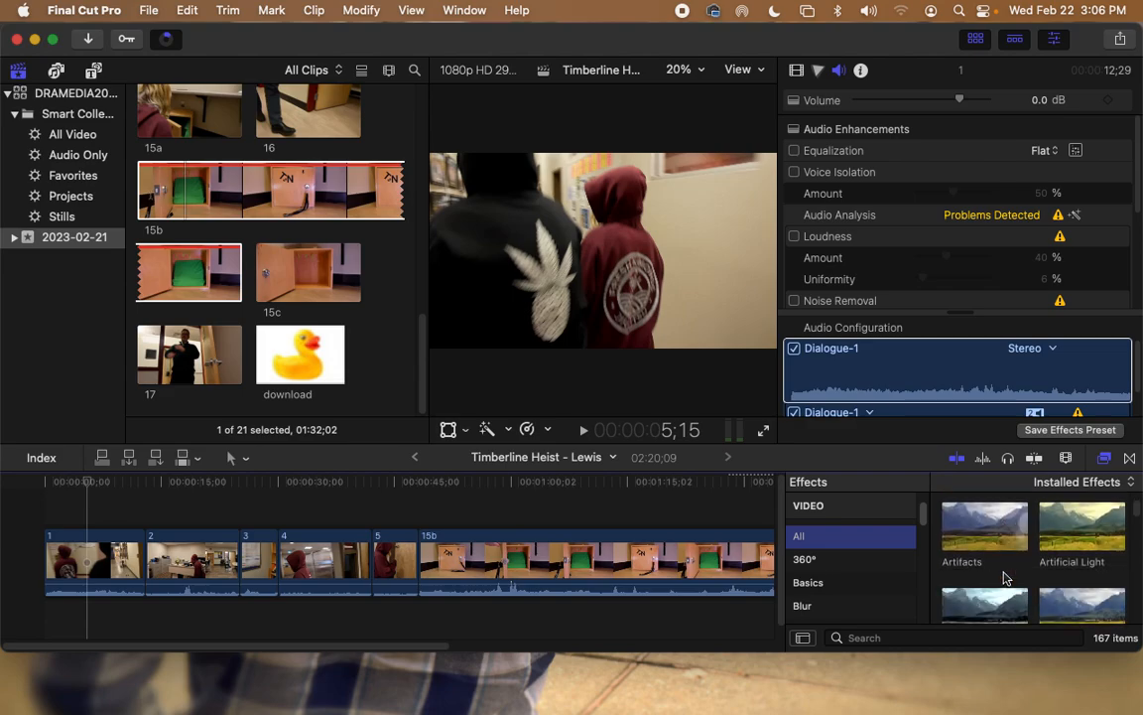
pyautogui.scroll(-3, 1007, 576)
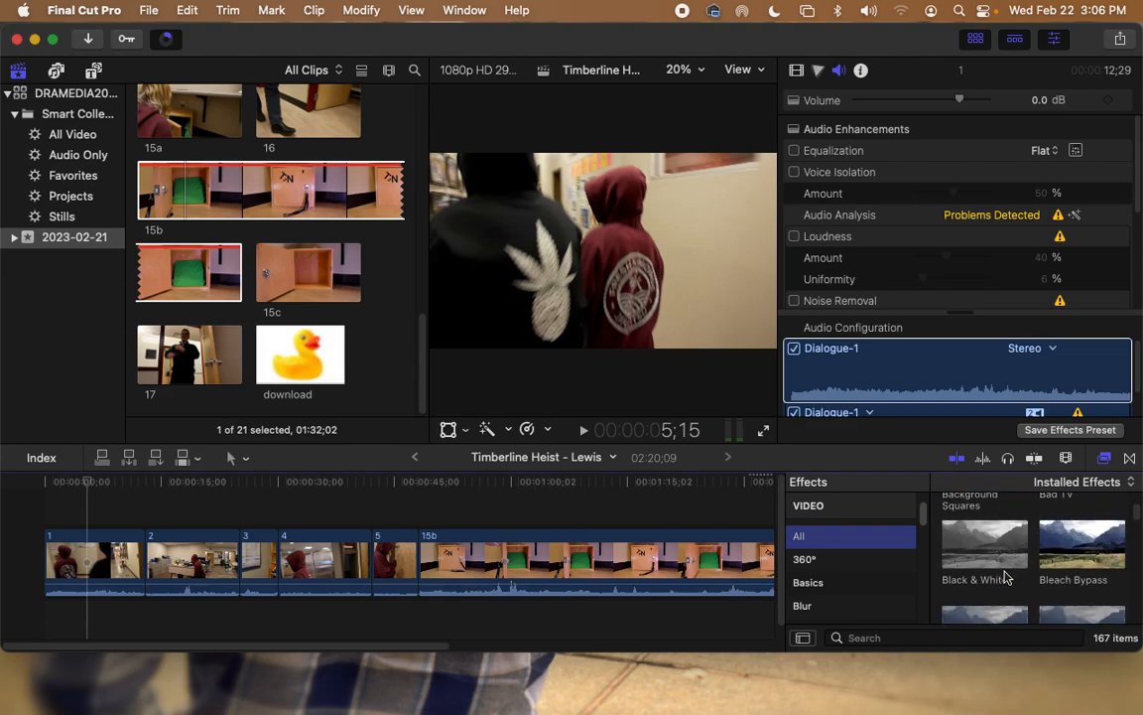
pyautogui.scroll(-4, 1013, 562)
pyautogui.scroll(-1, 1013, 564)
pyautogui.scroll(1, 1013, 564)
pyautogui.click(1117, 531)
pyautogui.moveTo(1116, 531); pyautogui.dragTo(122, 563)
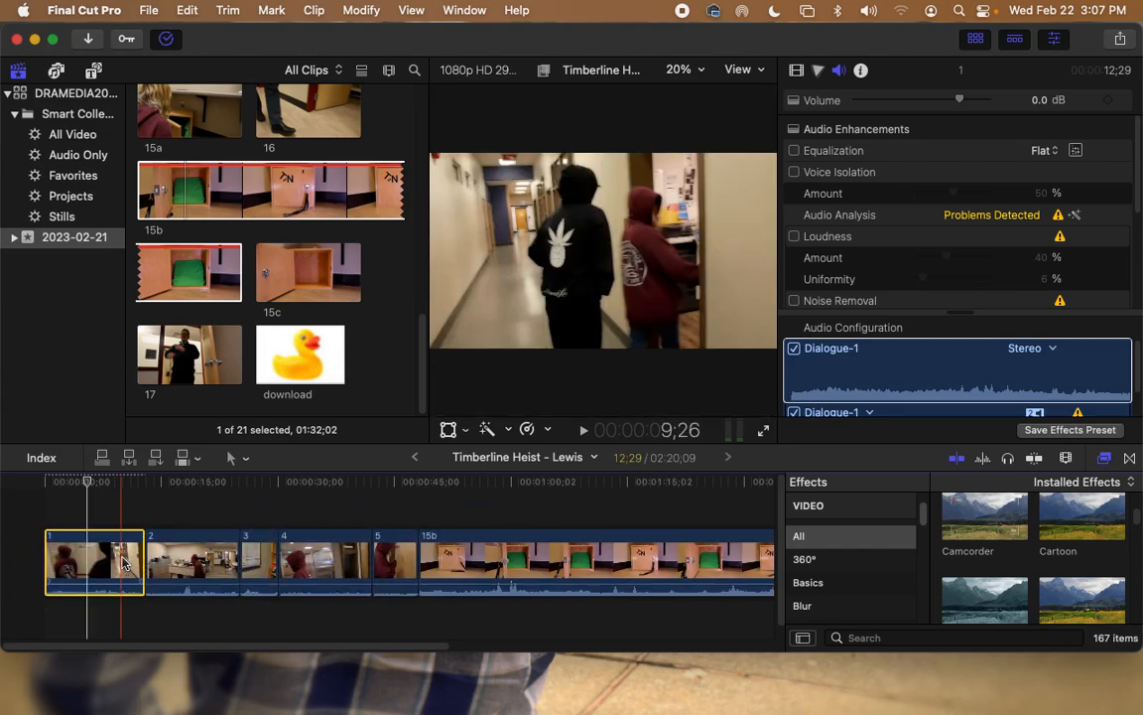
# Step: Play back clip 1 from the start to preview the Cartoon effect
pyautogui.moveTo(88, 487); pyautogui.dragTo(44, 489)
pyautogui.press('space')
pyautogui.click(66, 507)
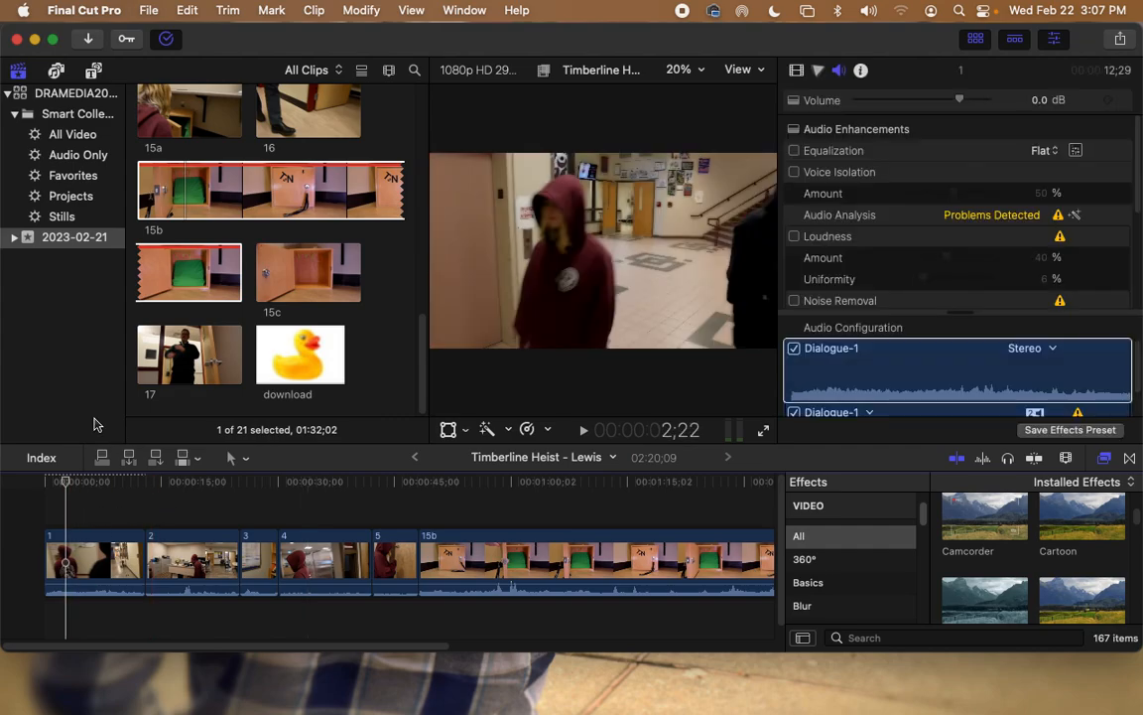
pyautogui.press('space')
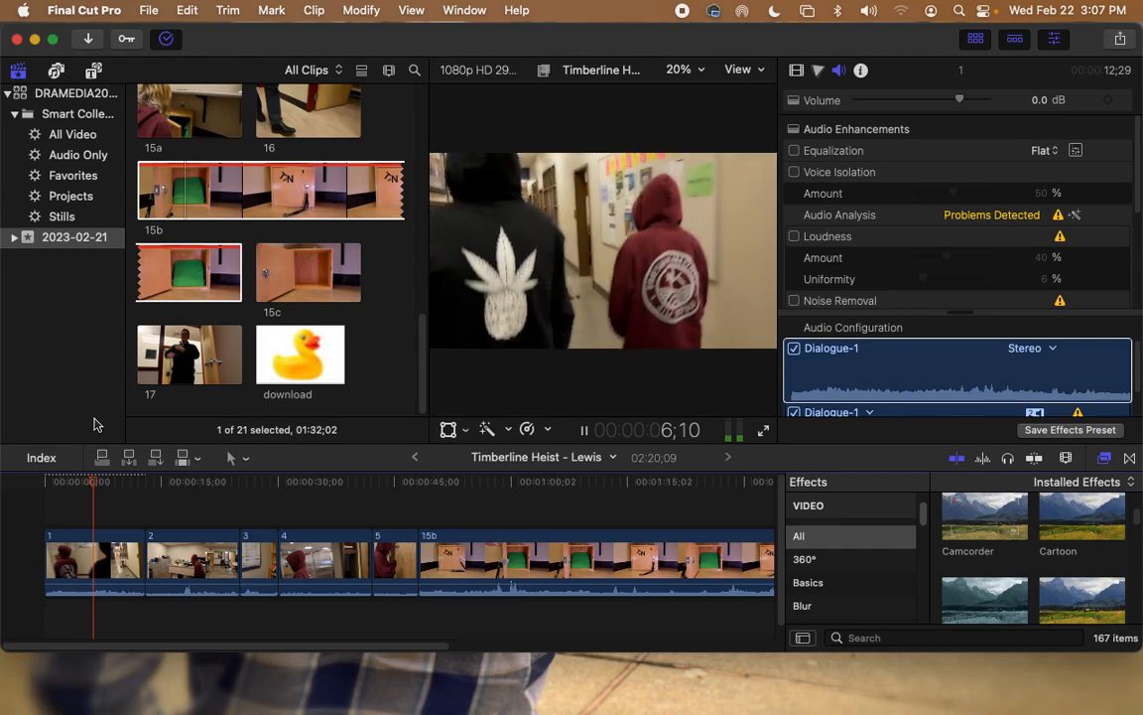
pyautogui.press('space')
# Step: Switch off clip 1's Cartoon effect, apply Cold Steel to it, and preview the result
pyautogui.click(797, 72)
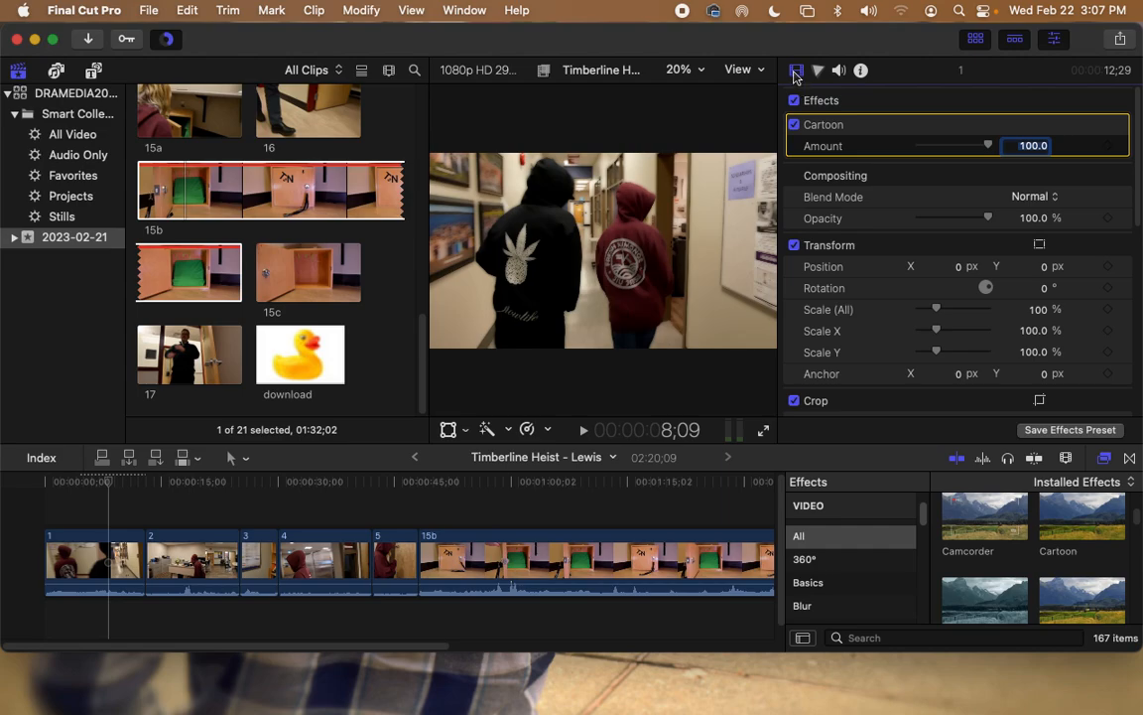
pyautogui.click(795, 125)
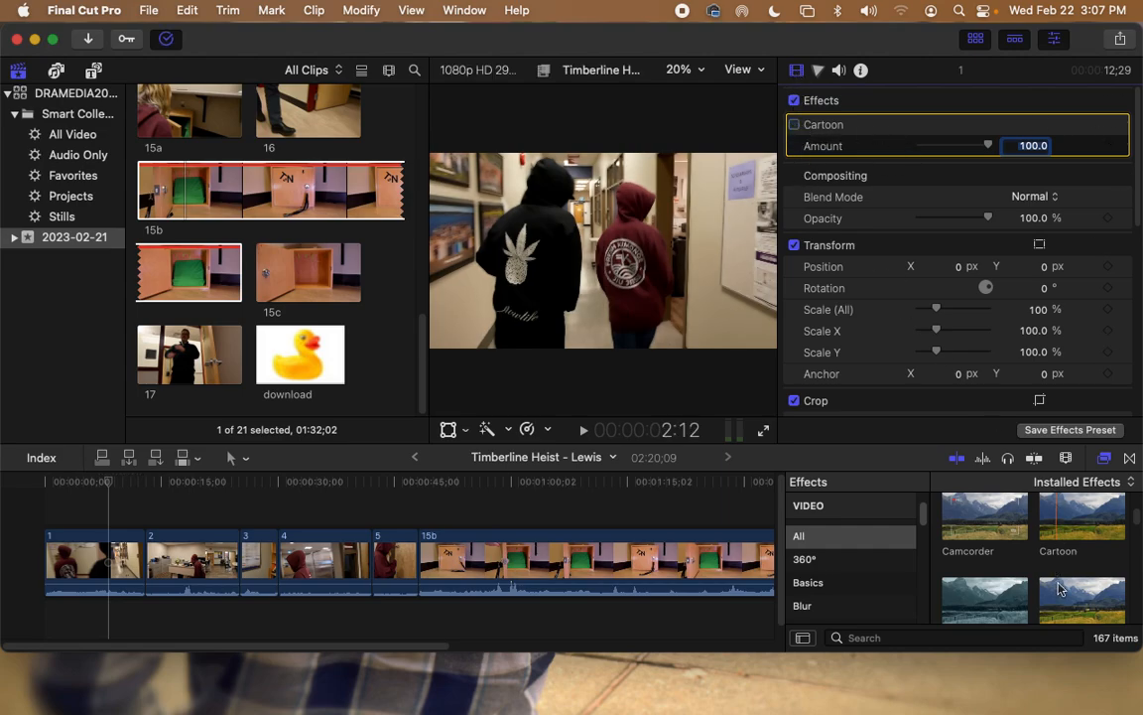
pyautogui.scroll(-5, 1058, 585)
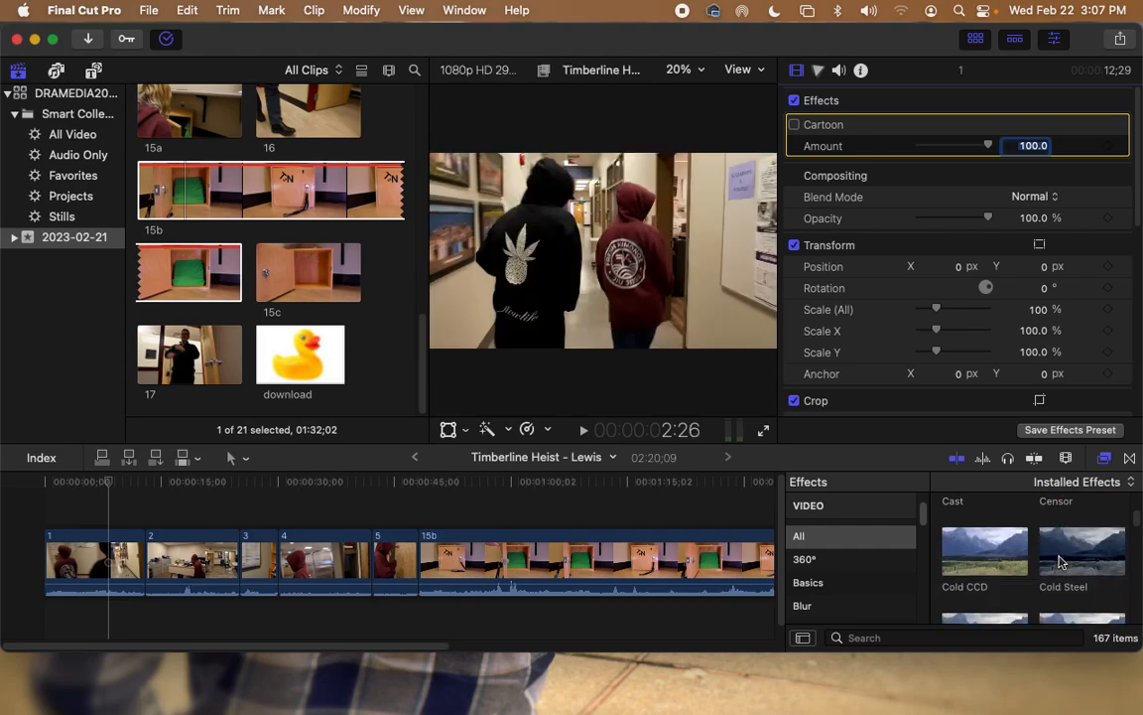
pyautogui.moveTo(1058, 562); pyautogui.dragTo(60, 487)
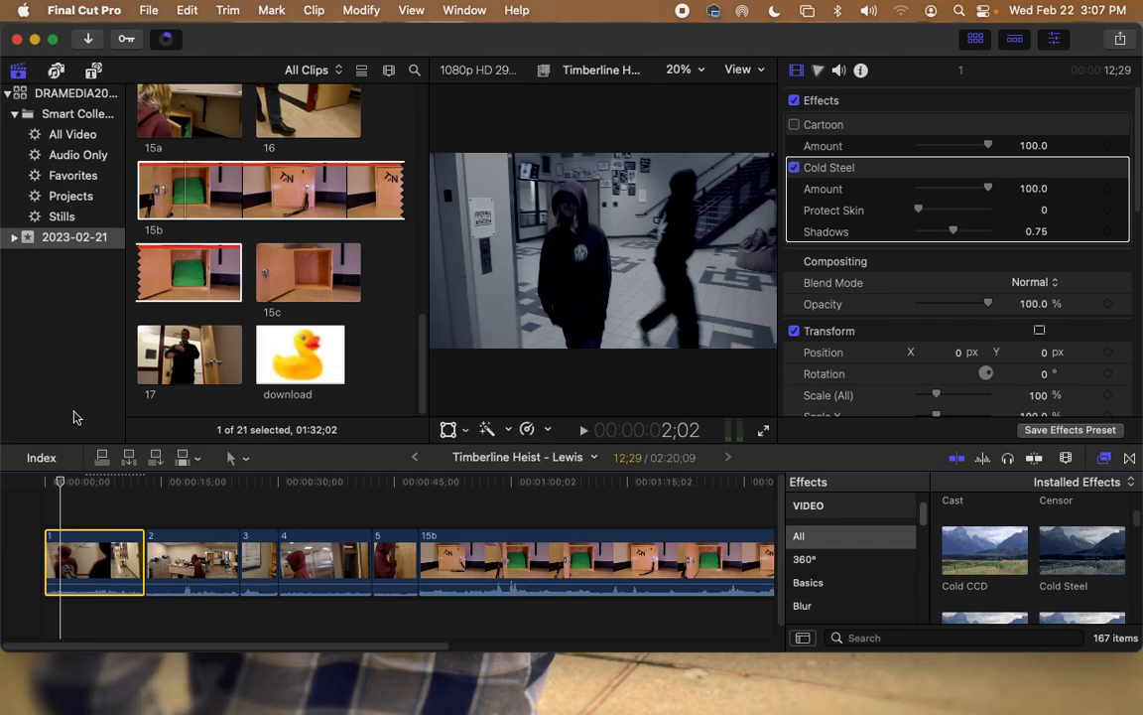
pyautogui.press('space')
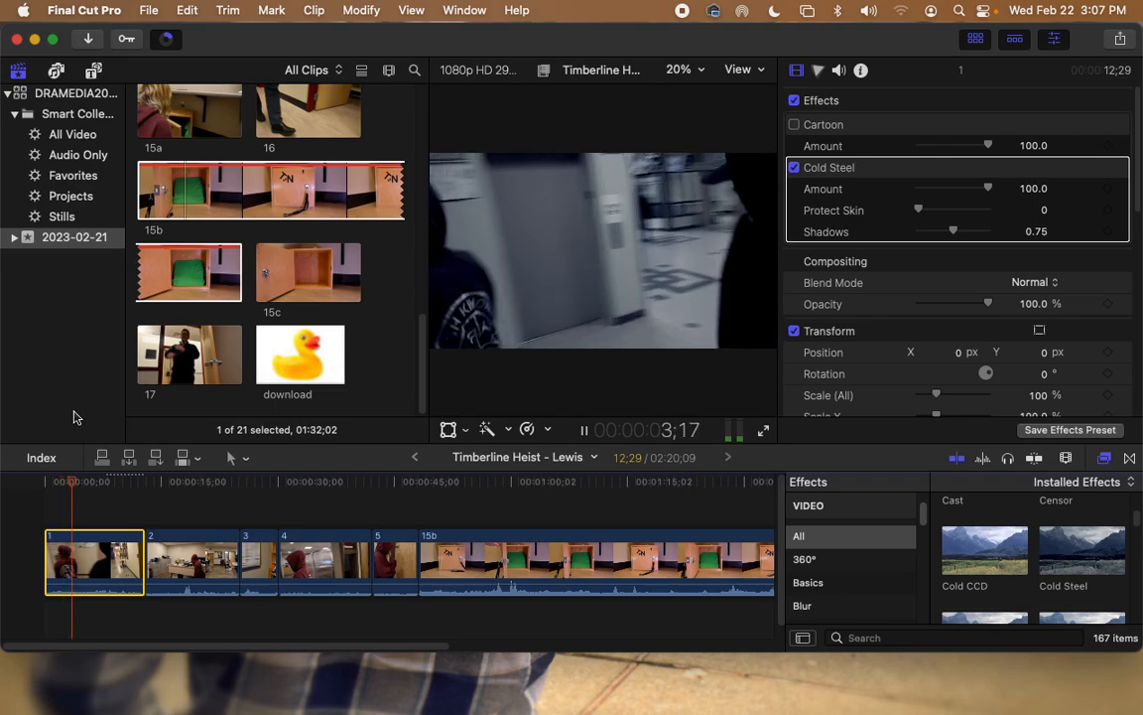
# Step: Drag the Gaussian effect from the Blur category onto clip 2 and play it back
pyautogui.press('space')
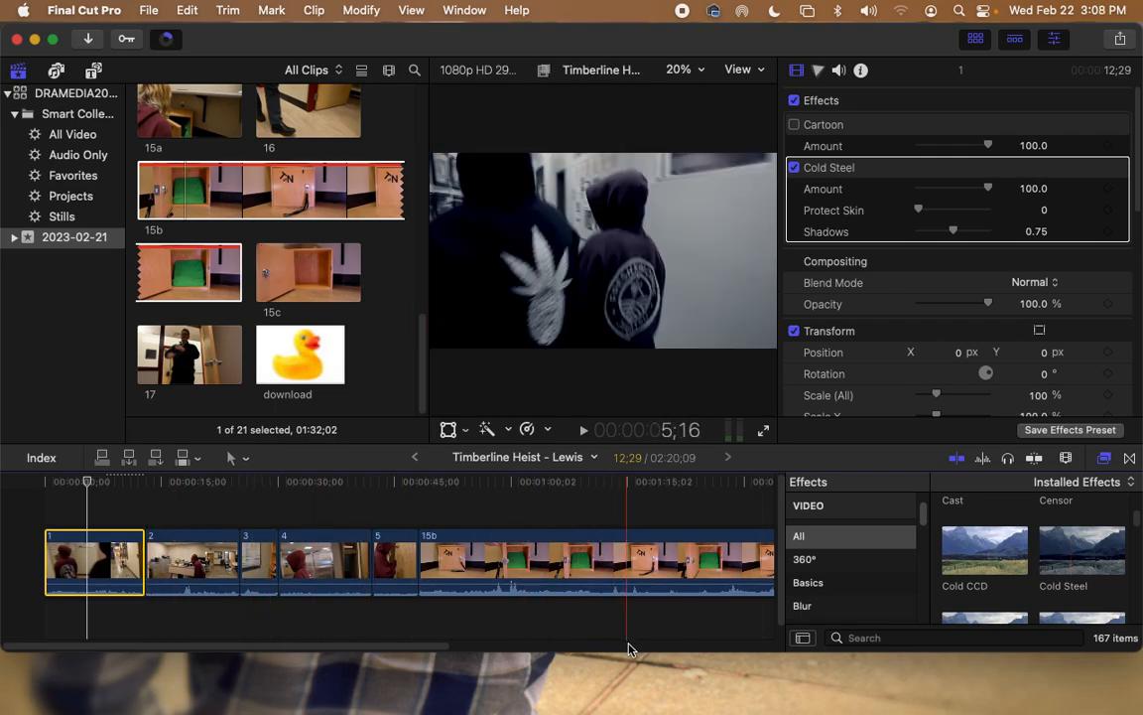
pyautogui.click(881, 605)
pyautogui.scroll(3, 1083, 550)
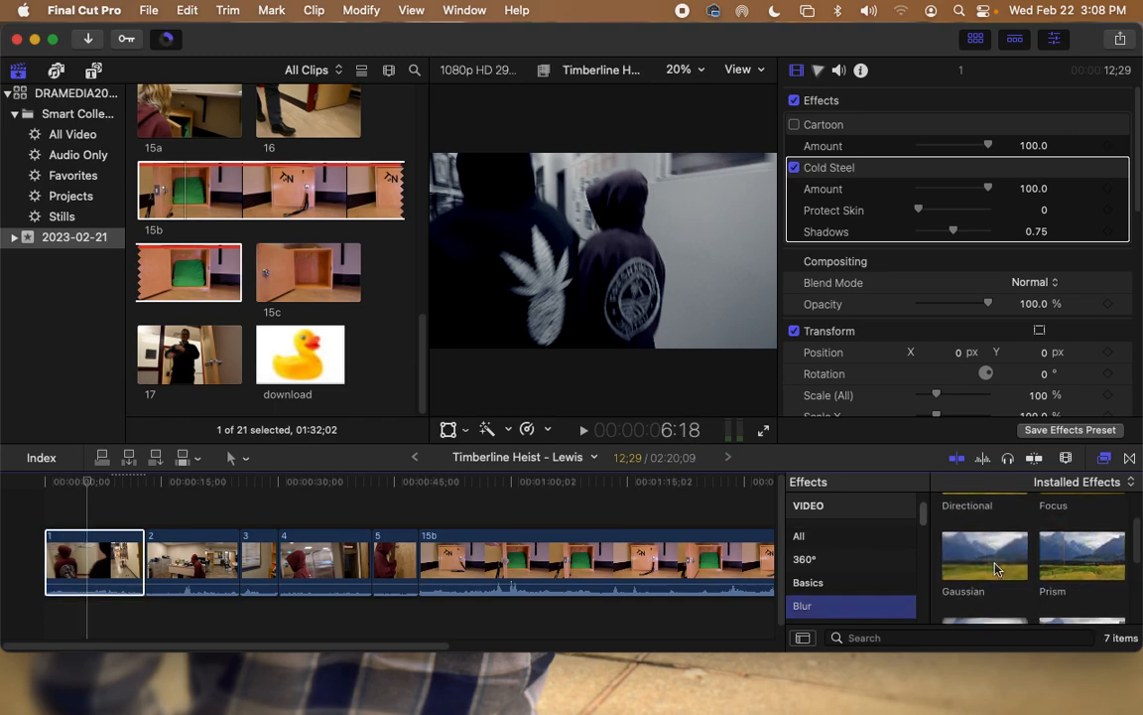
pyautogui.moveTo(988, 556); pyautogui.dragTo(193, 558)
pyautogui.click(168, 483)
pyautogui.moveTo(169, 487); pyautogui.dragTo(176, 488)
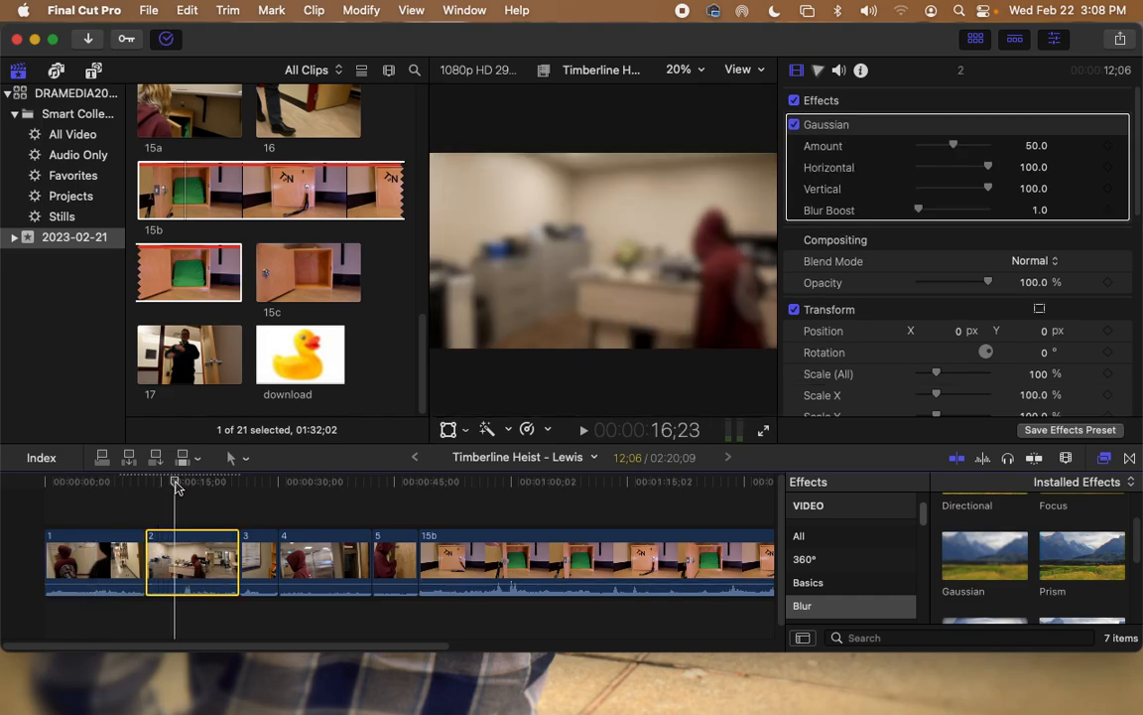
pyautogui.press('space')
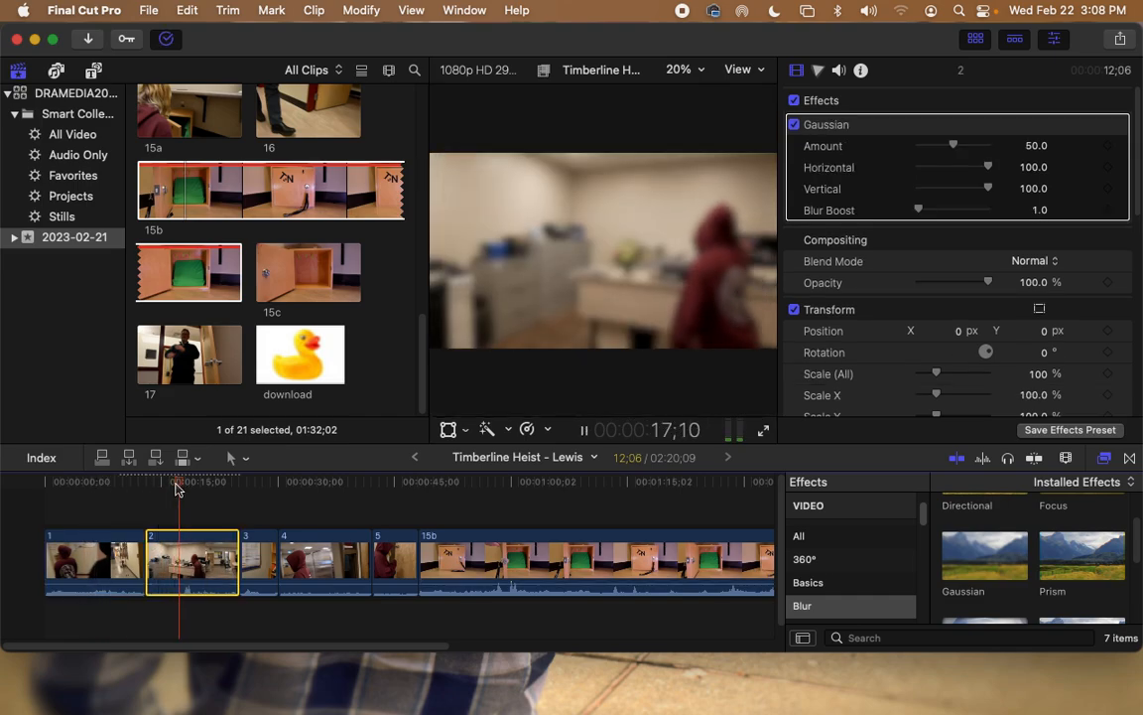
pyautogui.press('space')
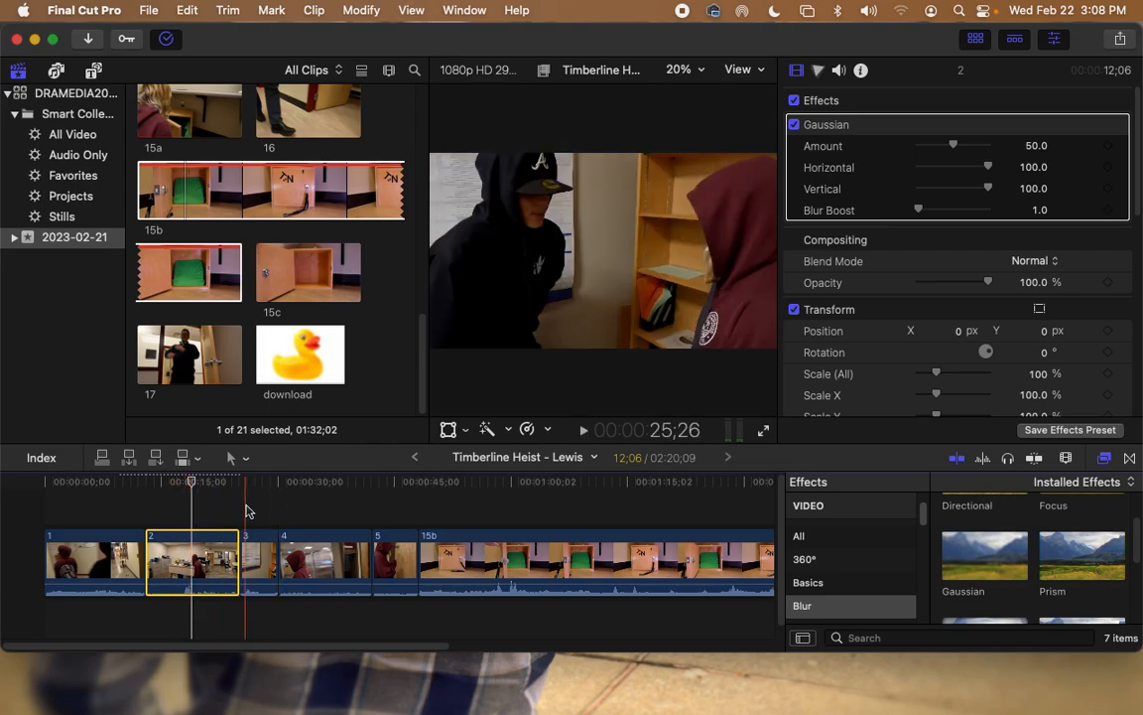
# Step: Turn off clip 2's Gaussian blur, then try Transform scale/position, Crop and Distort adjustments
pyautogui.click(794, 124)
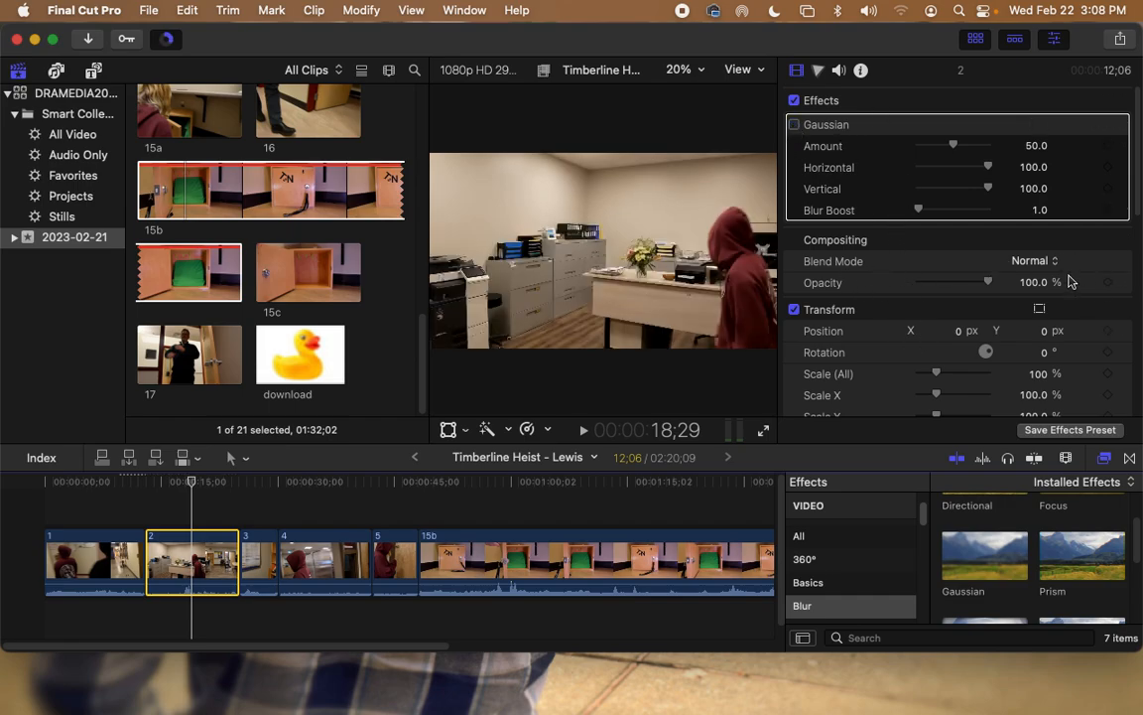
pyautogui.scroll(-3, 992, 290)
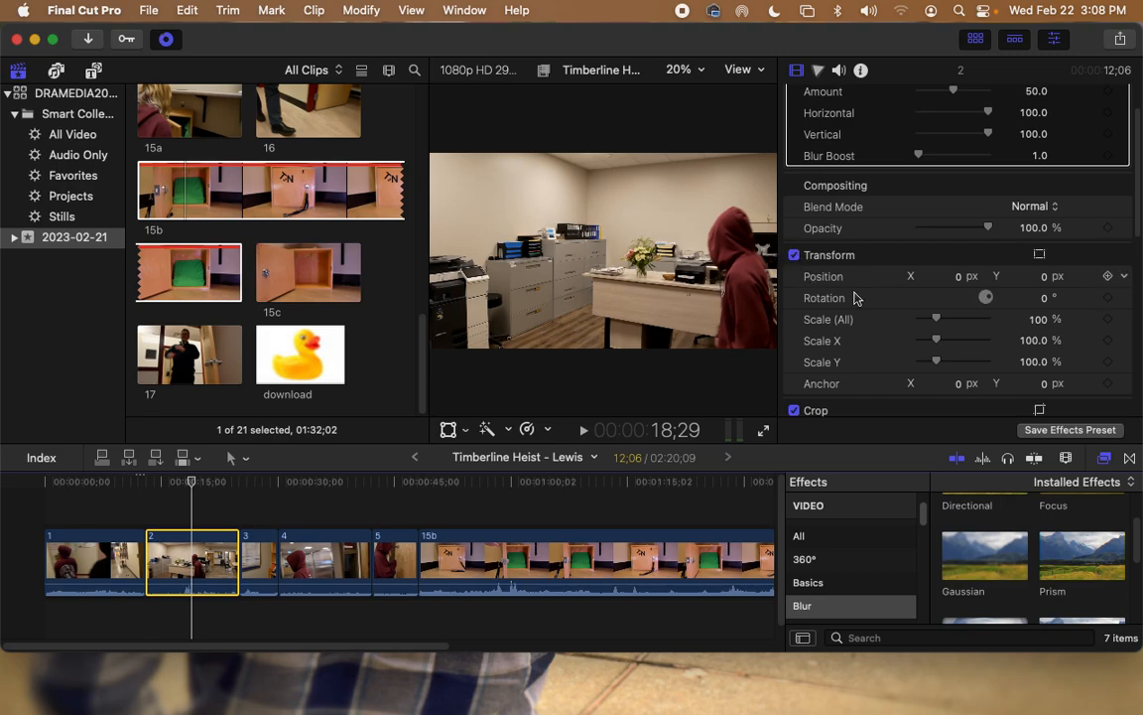
pyautogui.moveTo(935, 319)
pyautogui.mouseDown()
pyautogui.moveTo(950, 324)
pyautogui.moveTo(938, 323)
pyautogui.mouseUp()
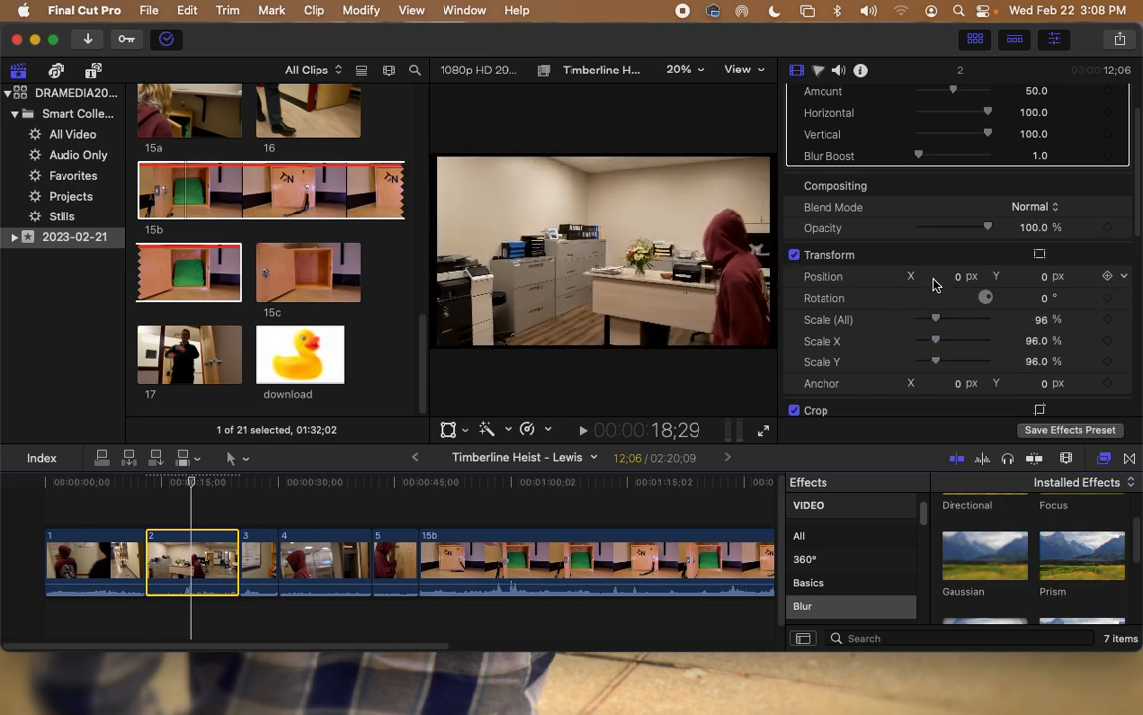
pyautogui.moveTo(947, 276)
pyautogui.mouseDown()
pyautogui.moveTo(922, 276)
pyautogui.moveTo(934, 276)
pyautogui.mouseUp()
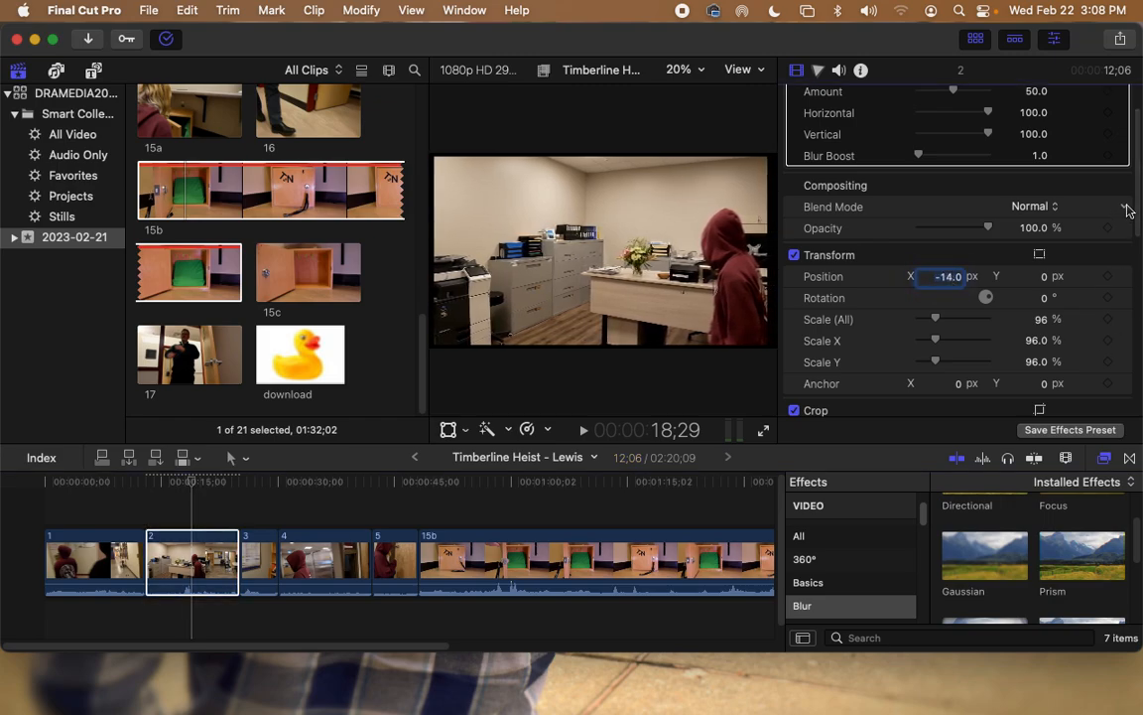
pyautogui.scroll(-5, 1136, 209)
pyautogui.moveTo(918, 206); pyautogui.dragTo(981, 205)
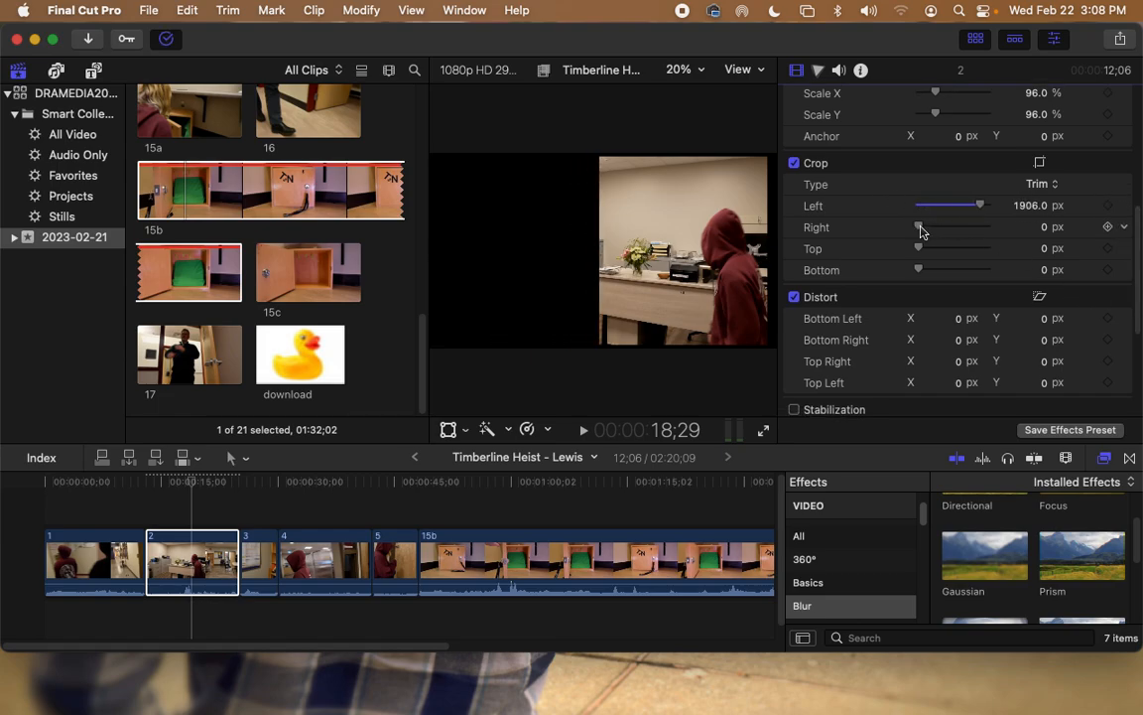
pyautogui.moveTo(919, 228); pyautogui.dragTo(933, 227)
pyautogui.moveTo(944, 327); pyautogui.dragTo(871, 327)
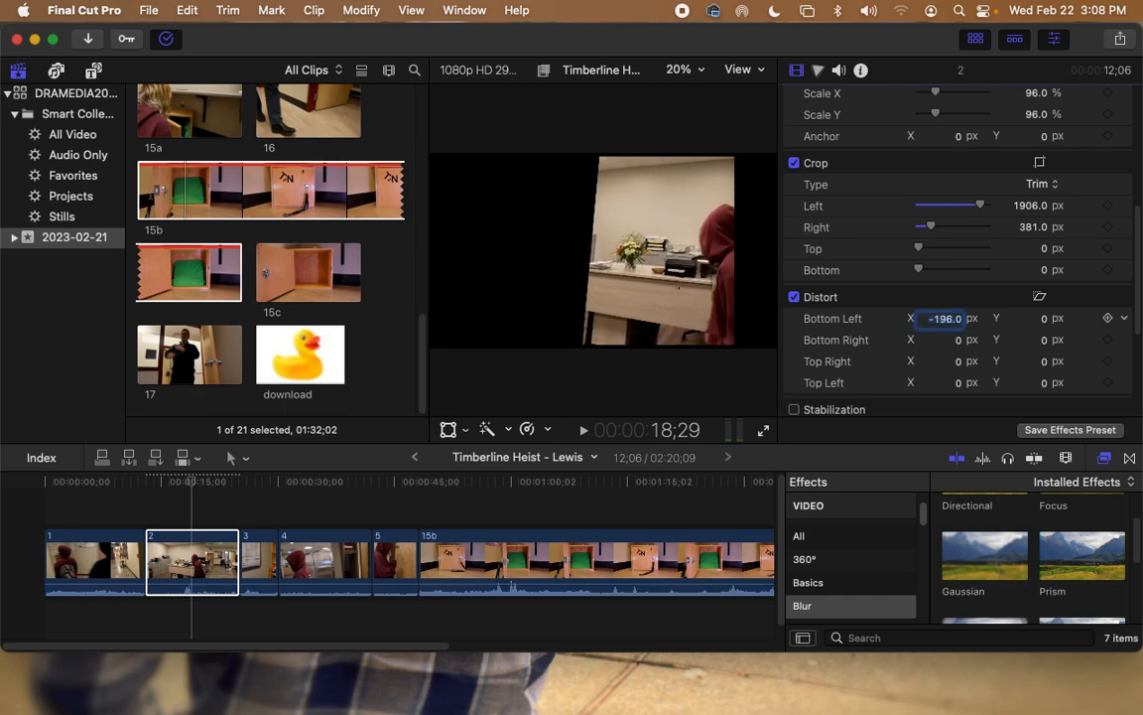
# Step: Switch off clip 2's Distort, Crop and Transform adjustments in the inspector
pyautogui.scroll(-5, 1139, 270)
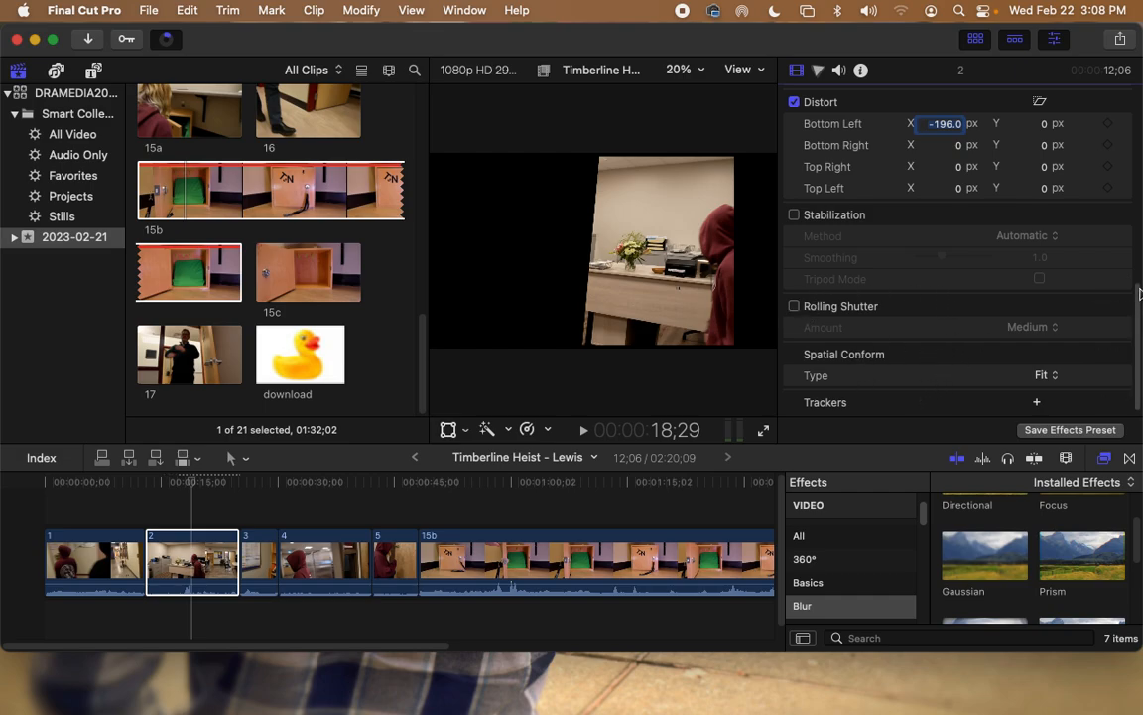
pyautogui.scroll(5, 1139, 293)
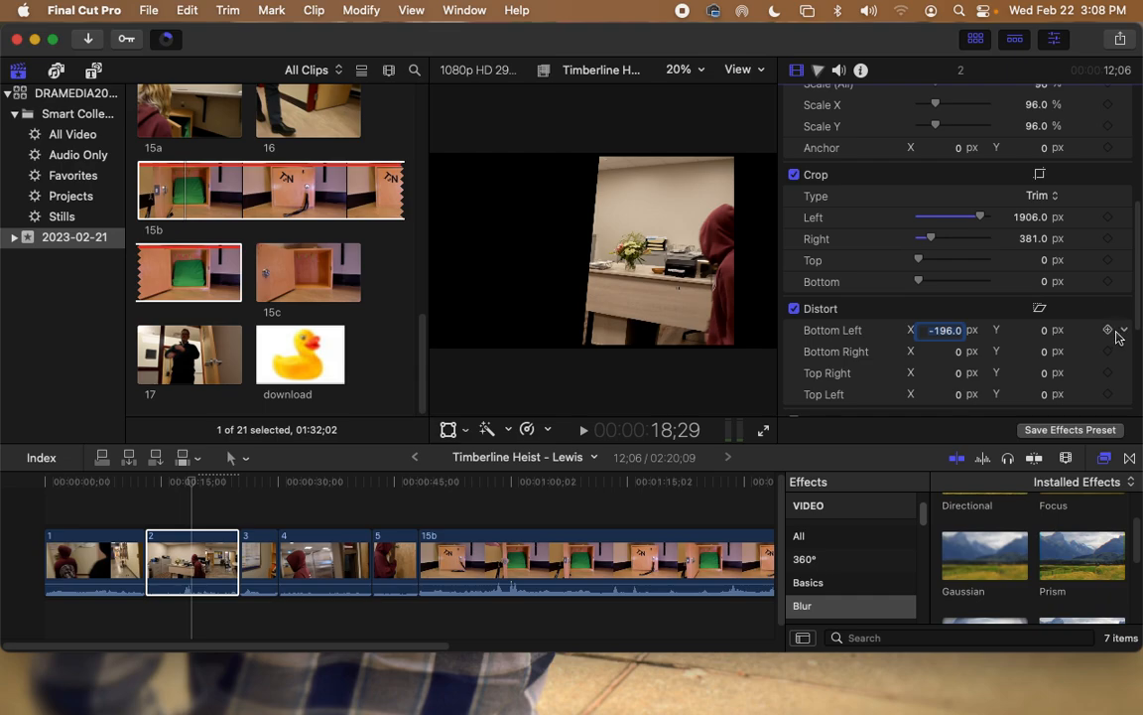
pyautogui.click(794, 309)
pyautogui.click(794, 175)
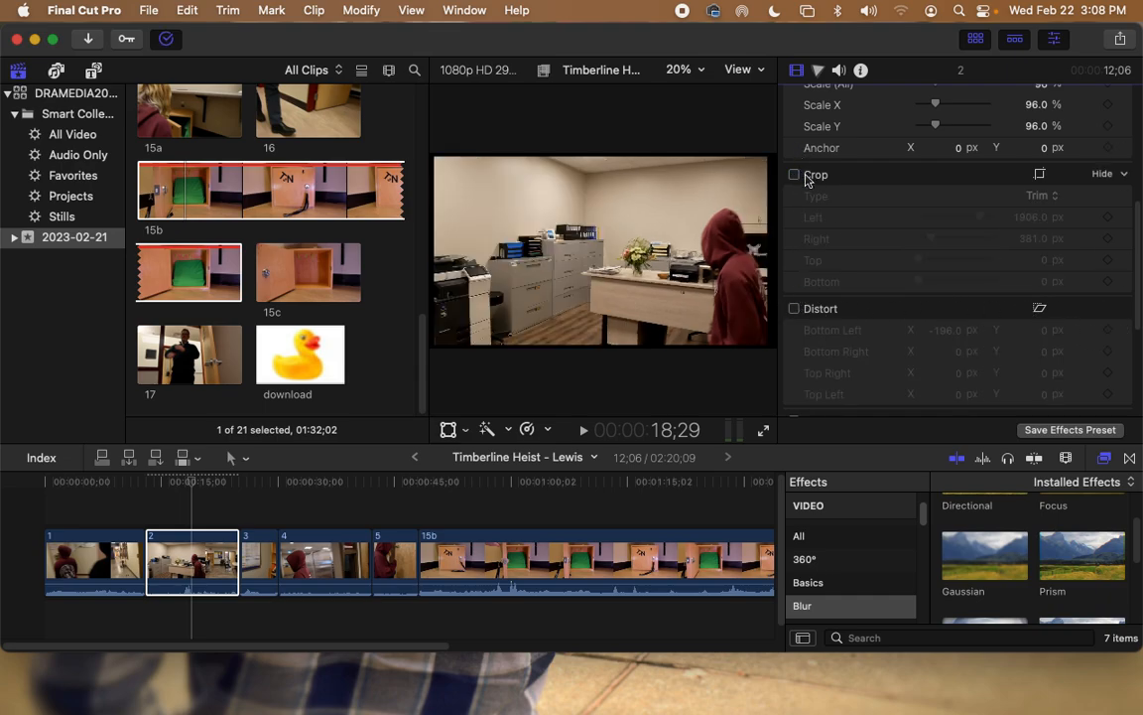
pyautogui.scroll(5, 811, 171)
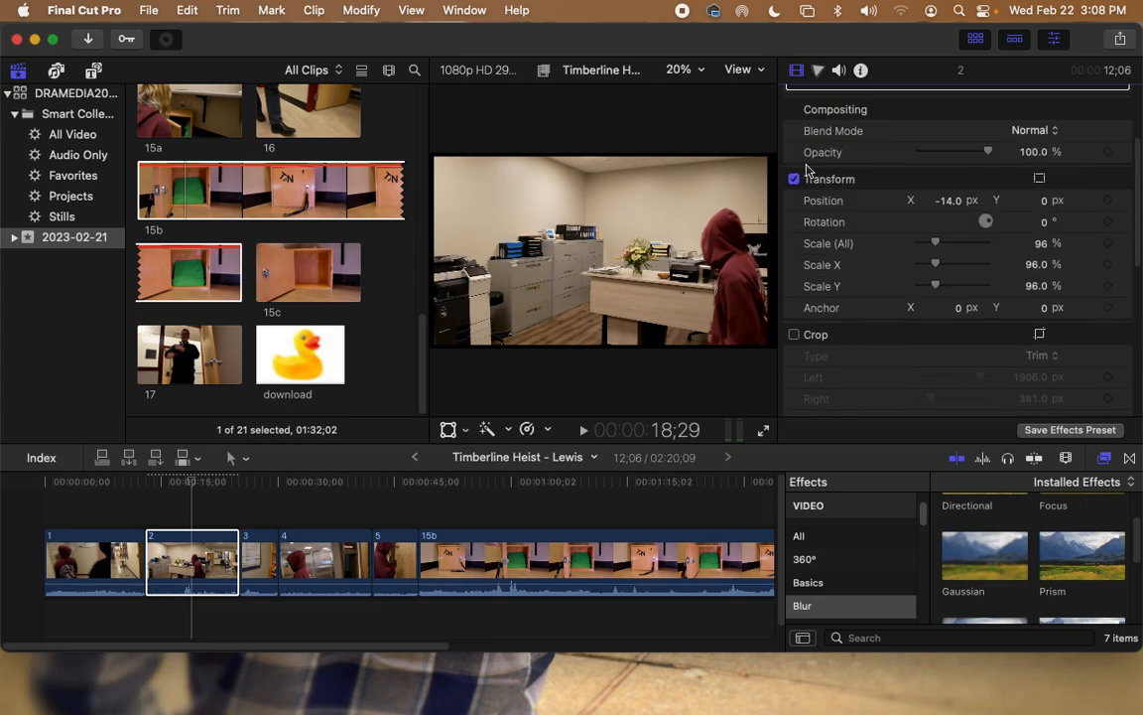
pyautogui.click(794, 179)
pyautogui.scroll(4, 799, 298)
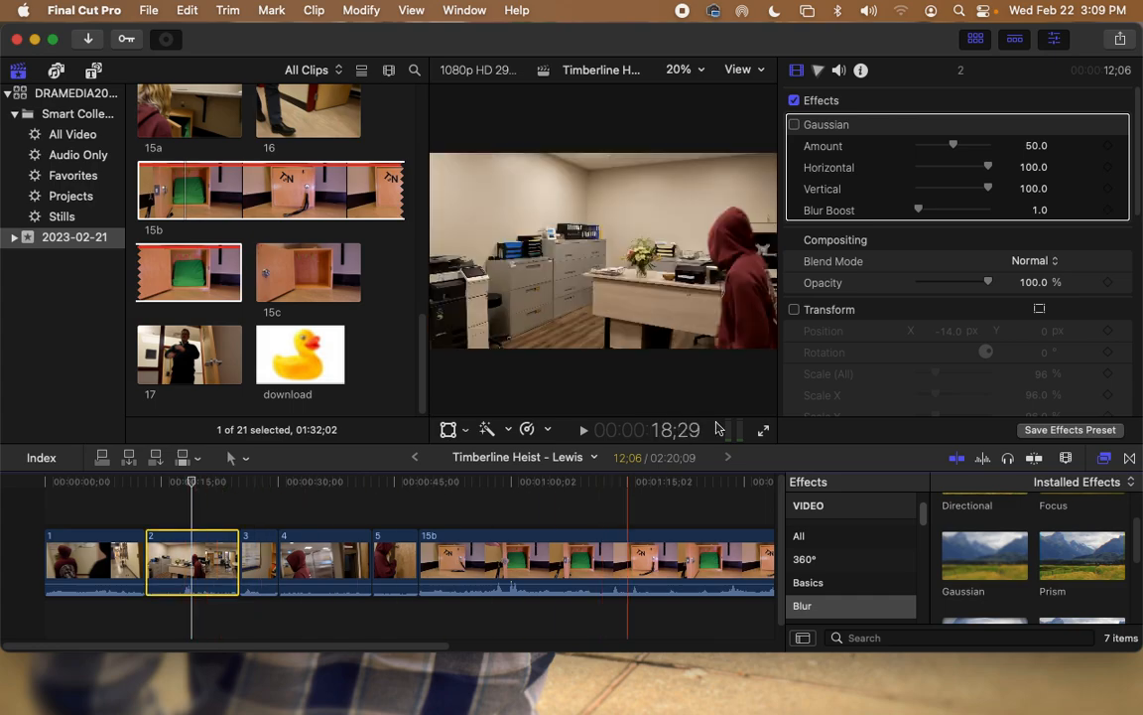
# Step: Delete the altered clip 2 from the timeline
pyautogui.click(794, 310)
pyautogui.moveTo(936, 395); pyautogui.dragTo(958, 395)
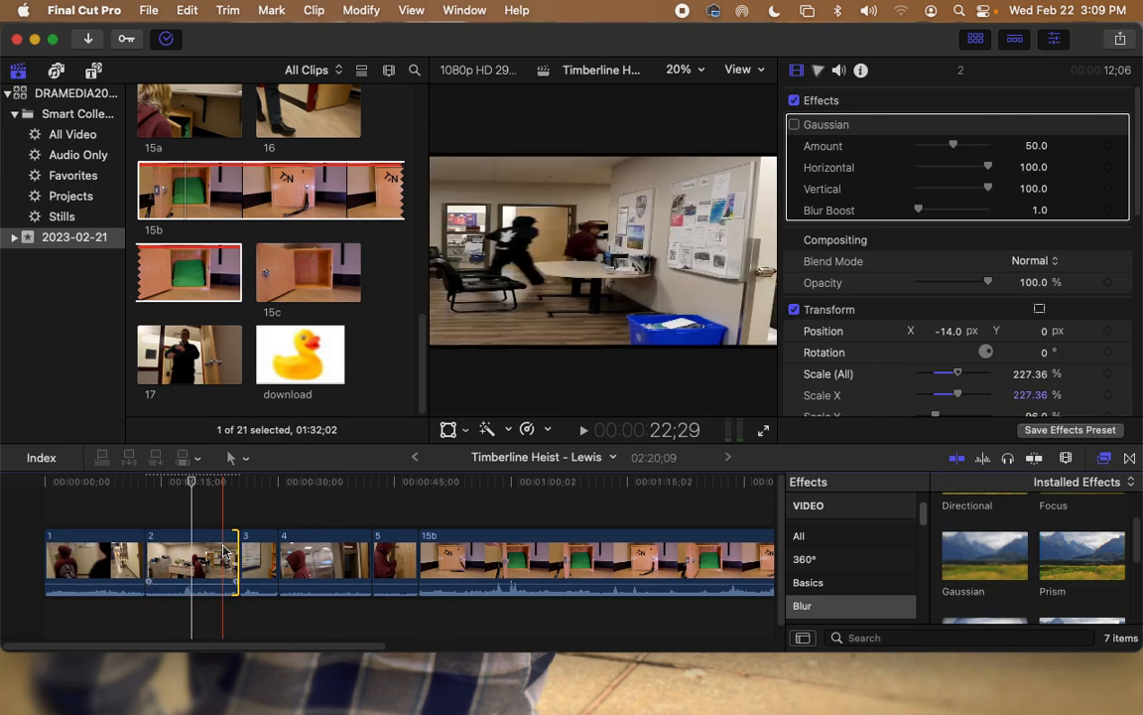
pyautogui.press('Delete')
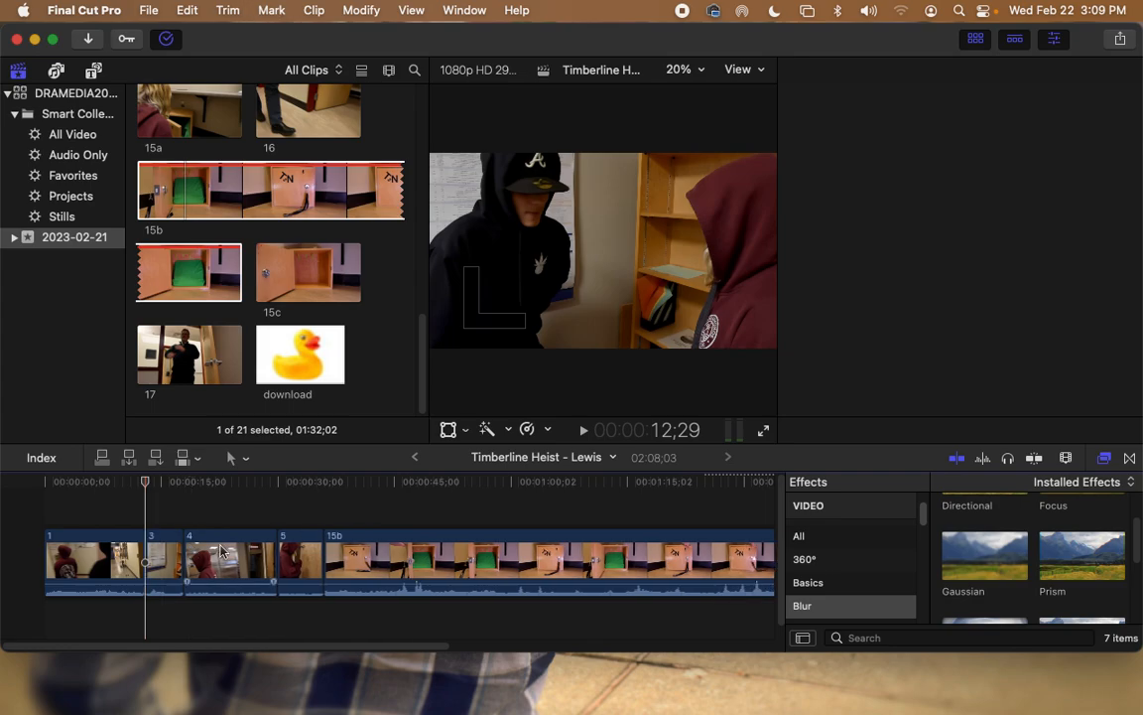
# Step: Insert an unaltered copy of clip 2 from the browser right after clip 1
pyautogui.scroll(5, 333, 286)
pyautogui.scroll(5, 333, 286)
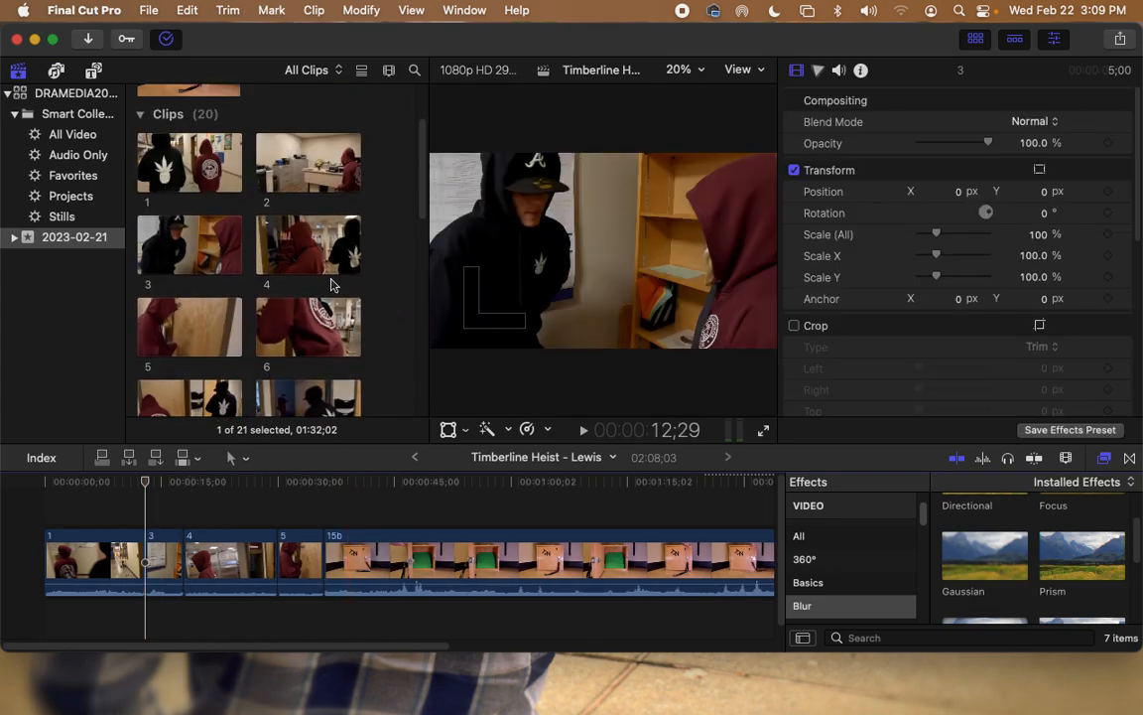
pyautogui.click(294, 176)
pyautogui.moveTo(293, 176); pyautogui.dragTo(146, 558)
pyautogui.moveTo(145, 483); pyautogui.dragTo(203, 491)
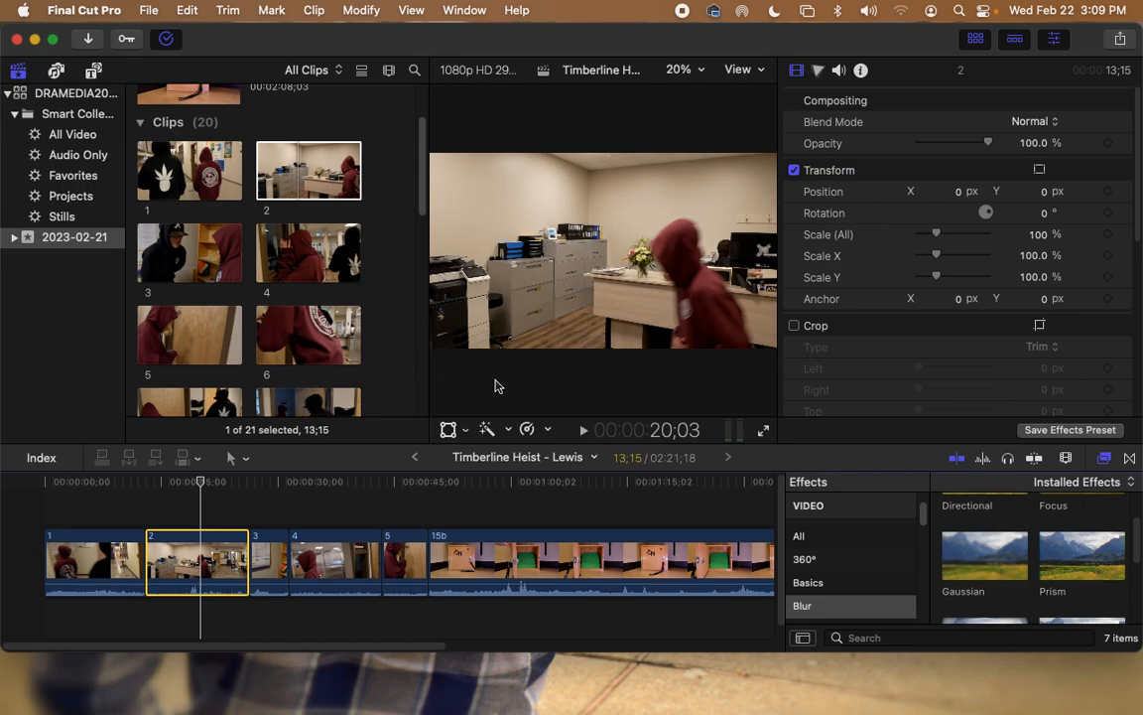
# Step: Apply the Keyer effect from the Keying category to clip 15b
pyautogui.scroll(-5, 878, 576)
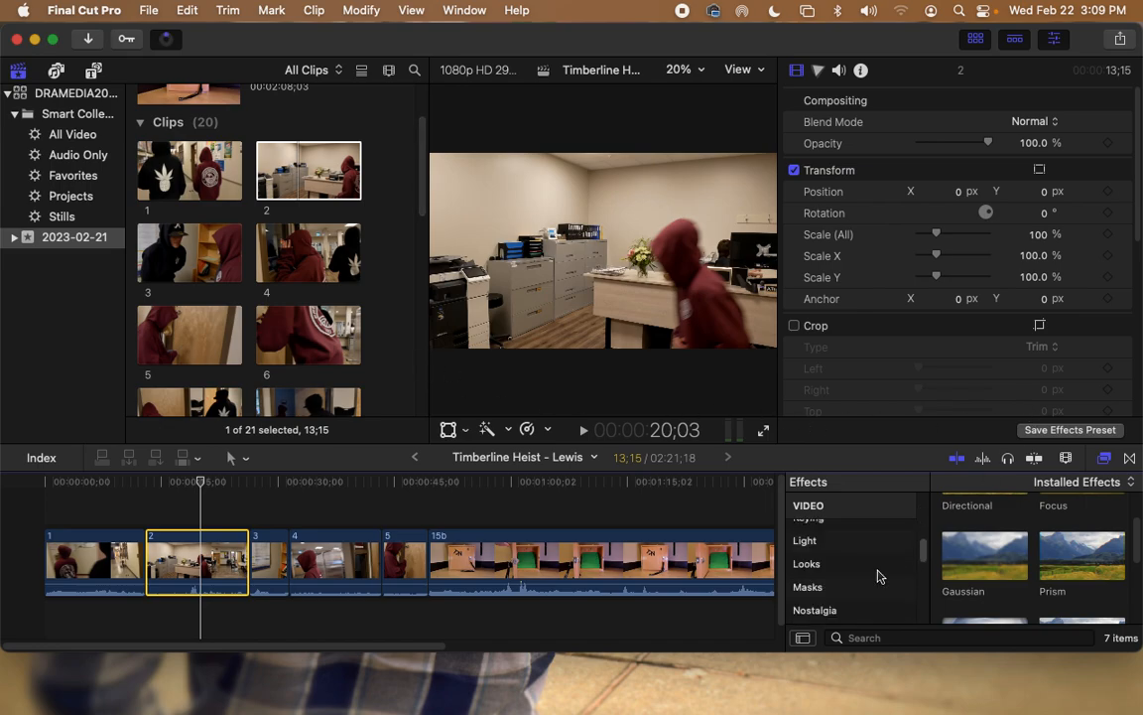
pyautogui.scroll(3, 876, 575)
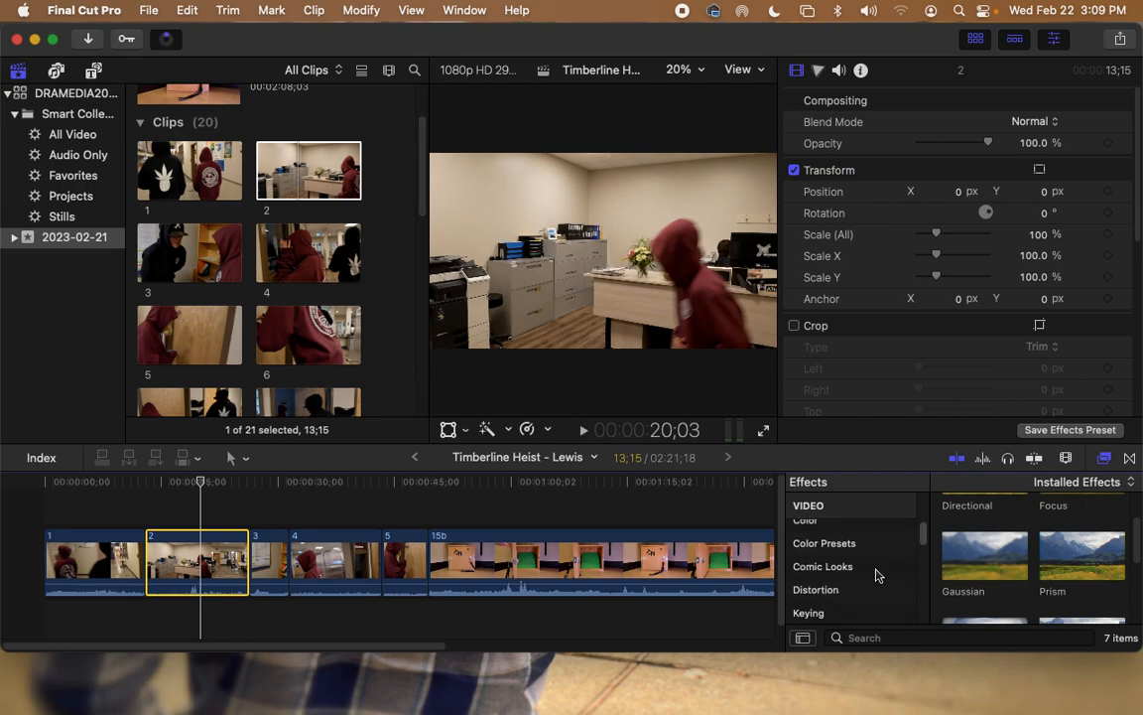
pyautogui.click(808, 604)
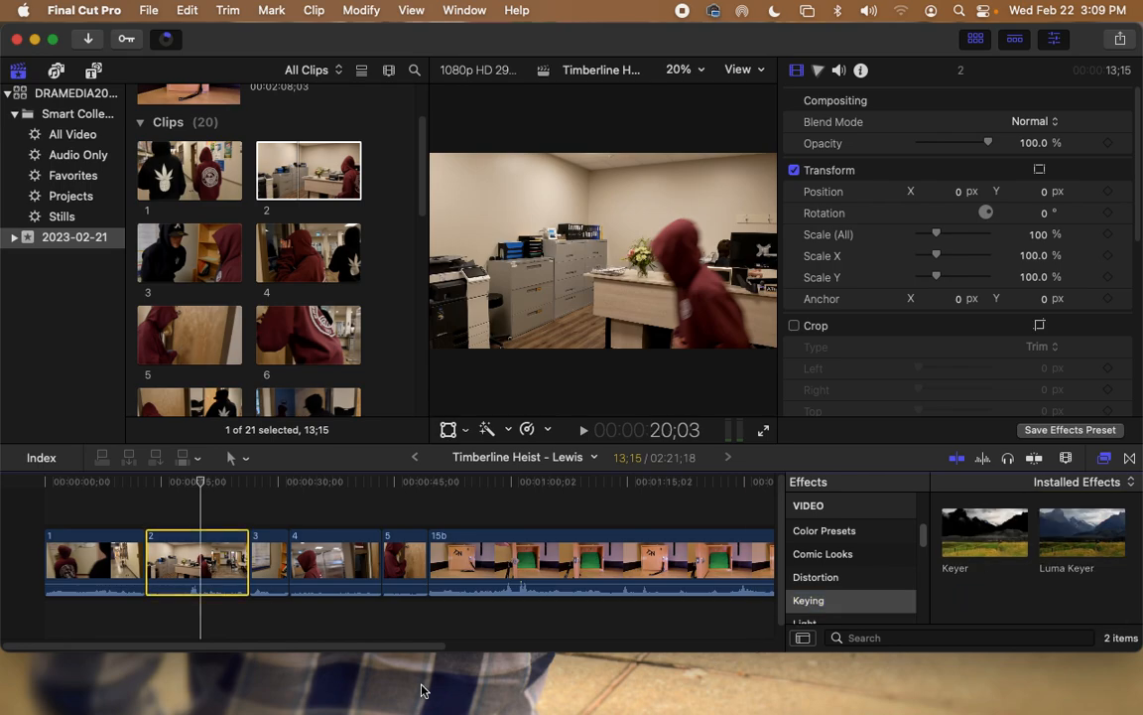
pyautogui.hscroll(5, 424, 648)
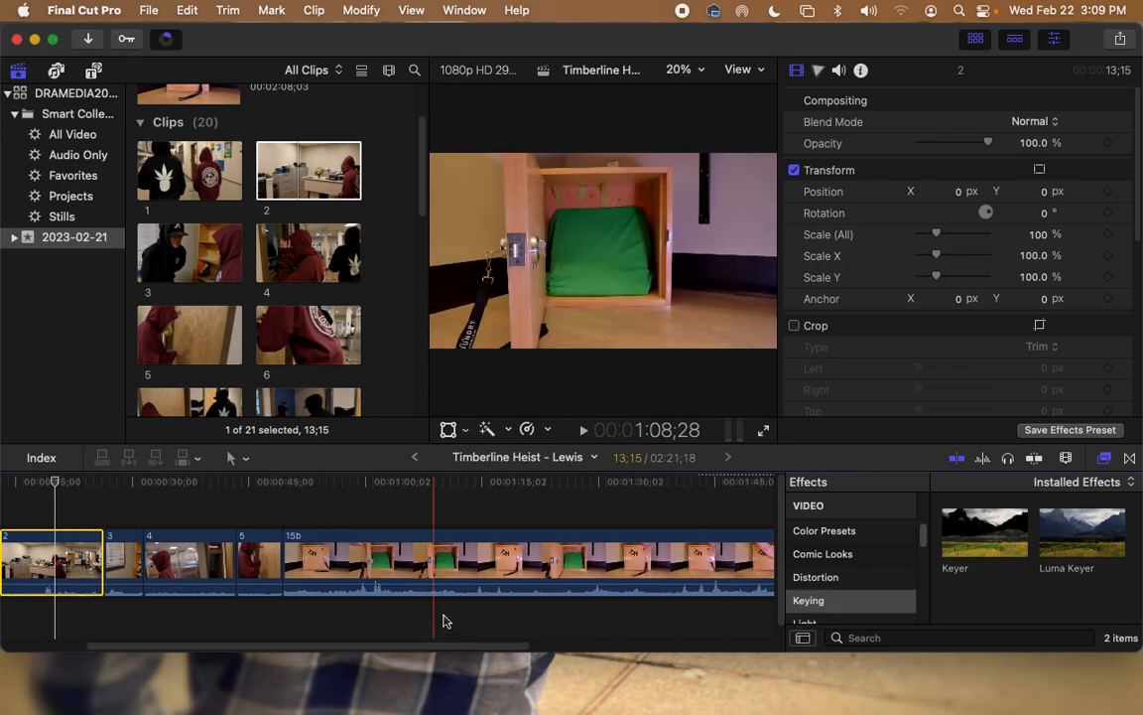
pyautogui.click(453, 625)
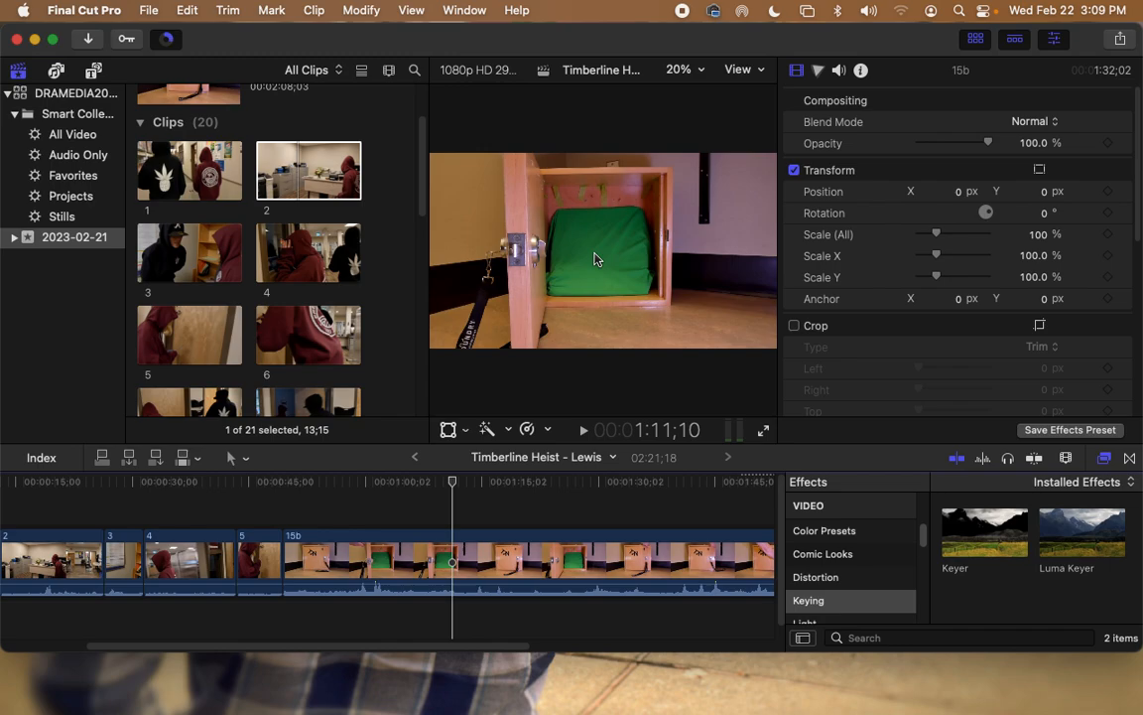
pyautogui.click(989, 533)
pyautogui.moveTo(997, 533); pyautogui.dragTo(605, 263)
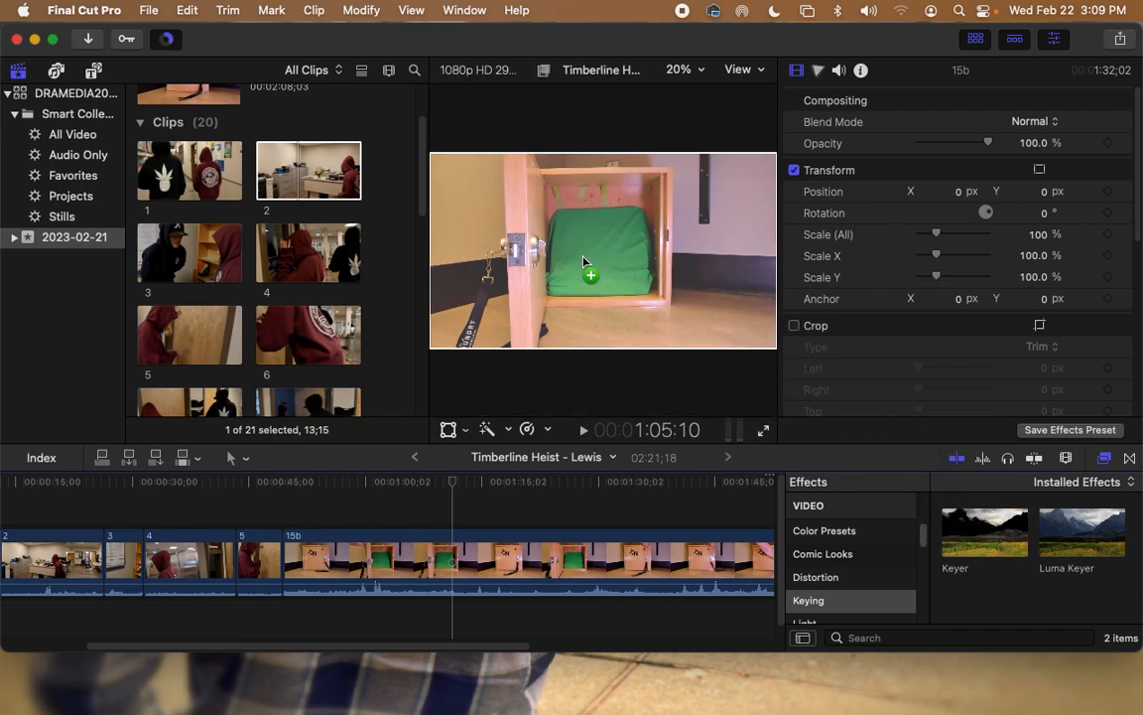
pyautogui.moveTo(583, 261); pyautogui.dragTo(584, 261)
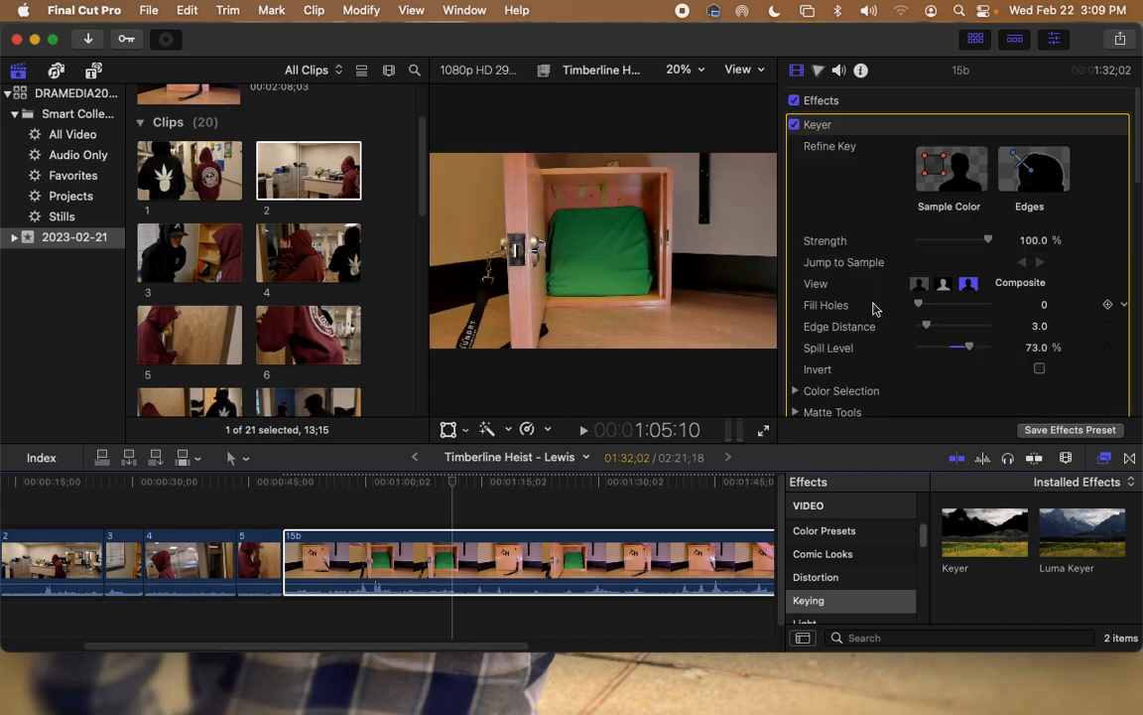
# Step: Sample the green screen, set edge distance to 2.0 and spill level to about 71%
pyautogui.click(941, 173)
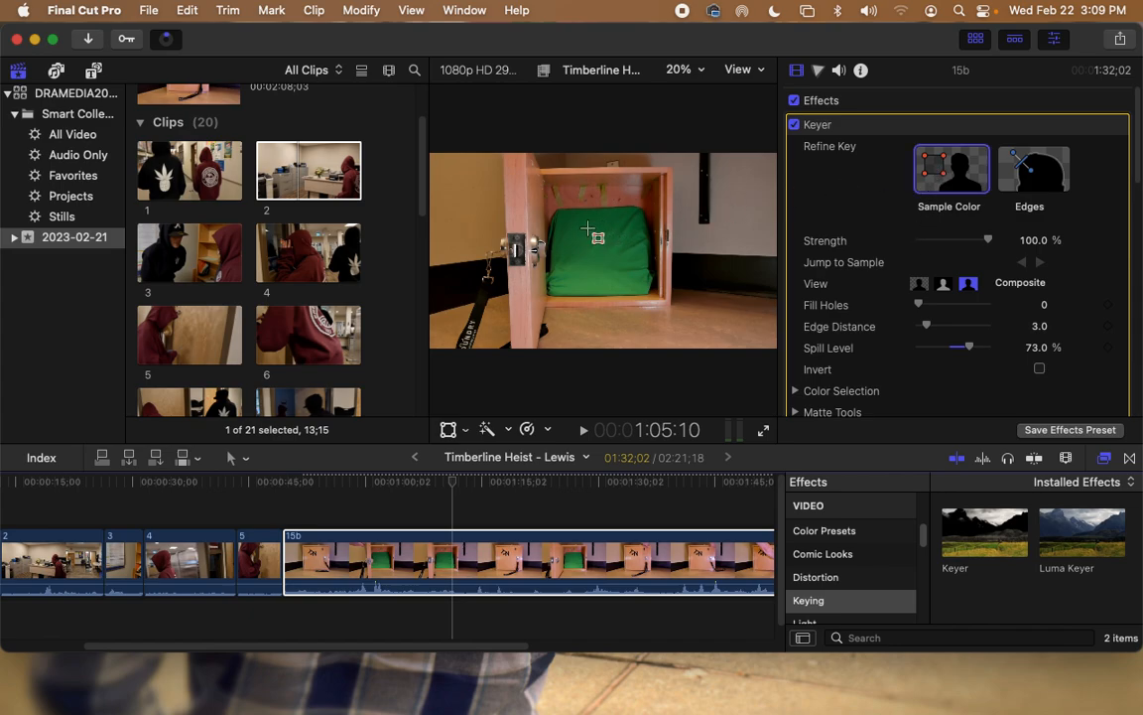
pyautogui.moveTo(583, 252); pyautogui.dragTo(596, 267)
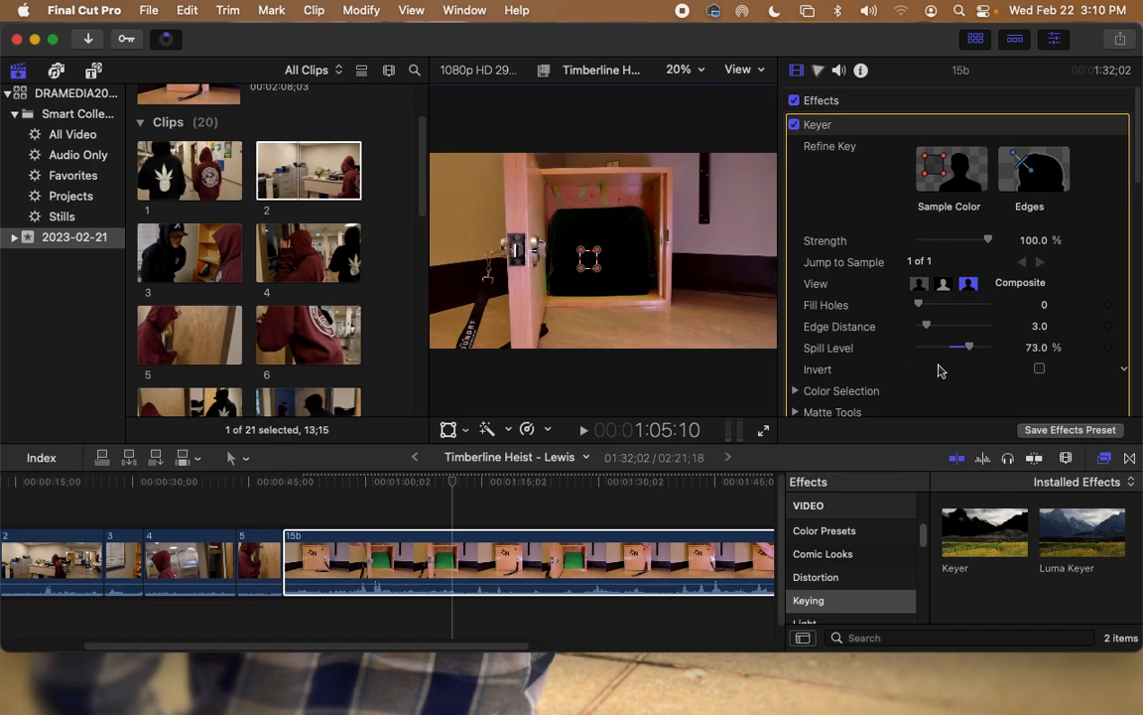
pyautogui.moveTo(928, 325); pyautogui.dragTo(923, 328)
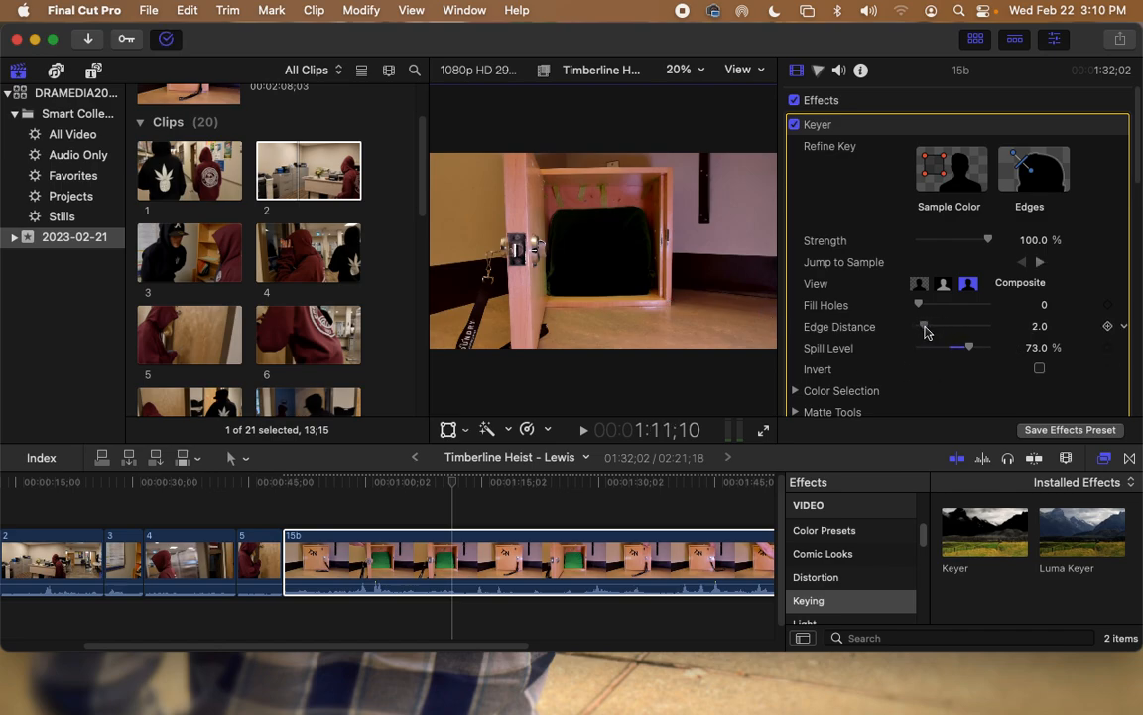
pyautogui.moveTo(972, 354)
pyautogui.mouseDown()
pyautogui.moveTo(986, 349)
pyautogui.moveTo(957, 352)
pyautogui.moveTo(972, 355)
pyautogui.mouseUp()
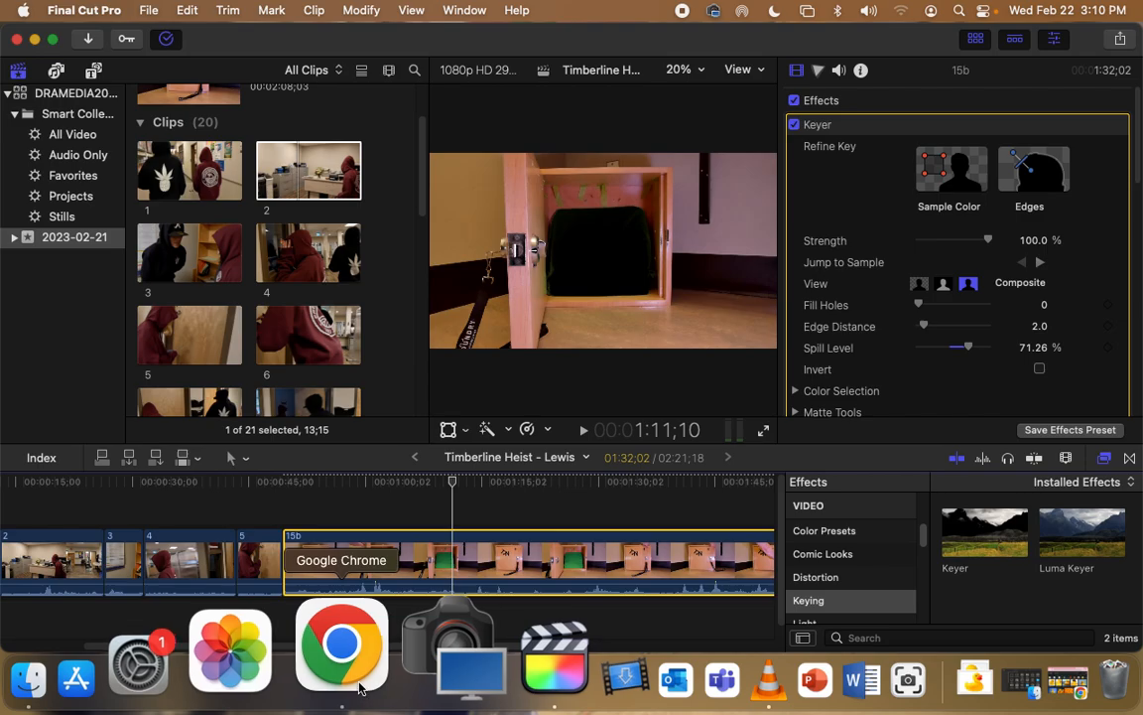
# Step: Save the White Hot Ducky image as a JPEG in Downloads and reveal it in Finder
pyautogui.click(359, 685)
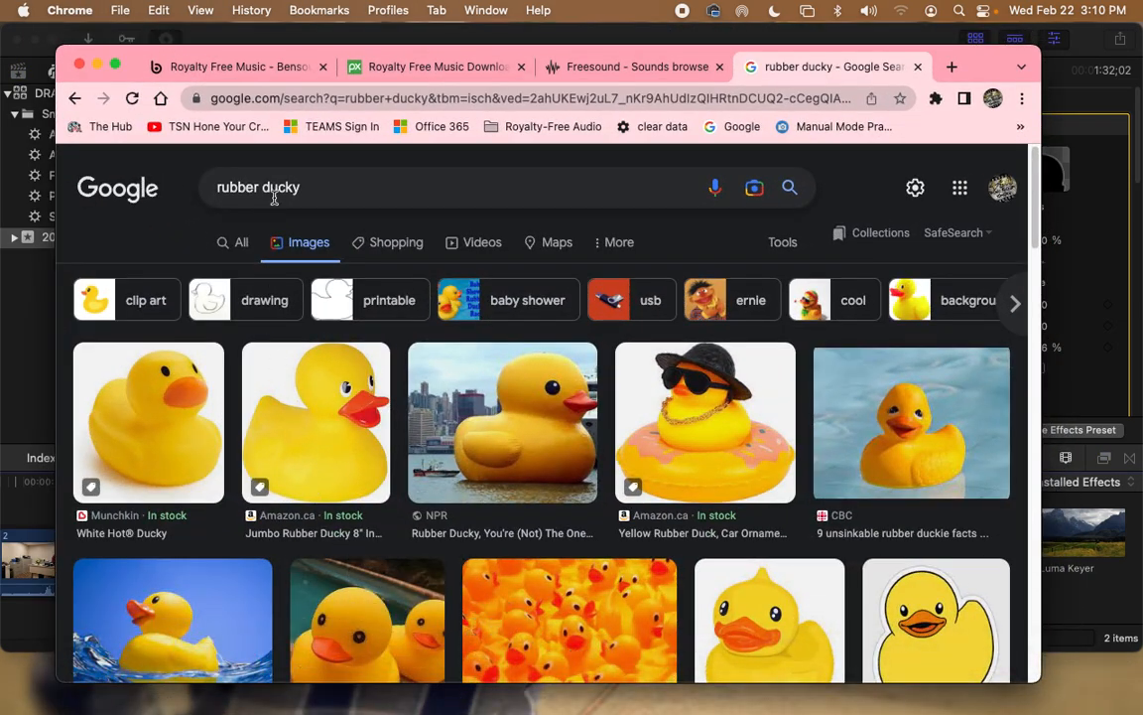
pyautogui.click(148, 368)
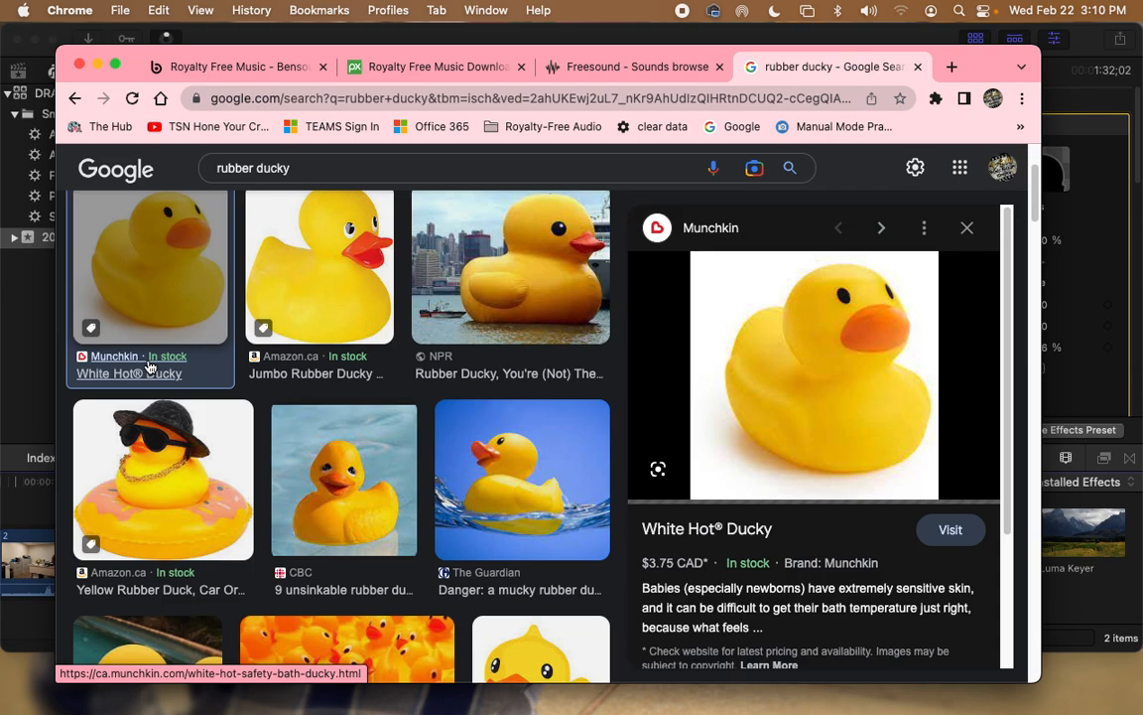
pyautogui.rightClick(828, 350)
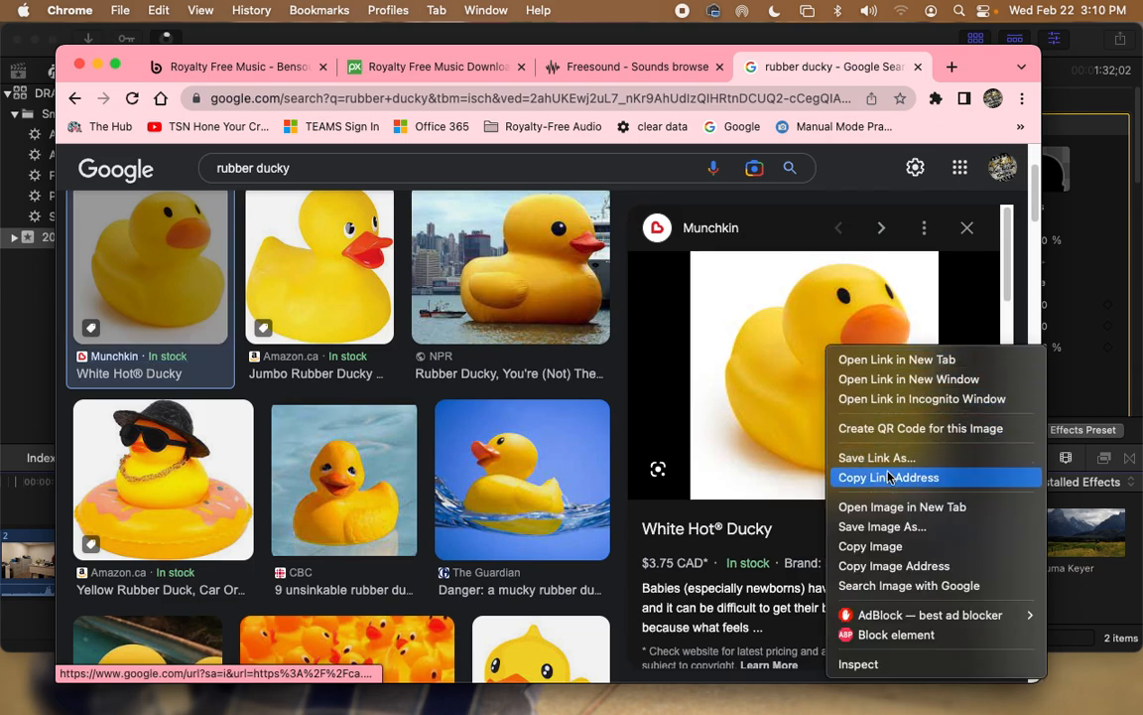
pyautogui.click(891, 527)
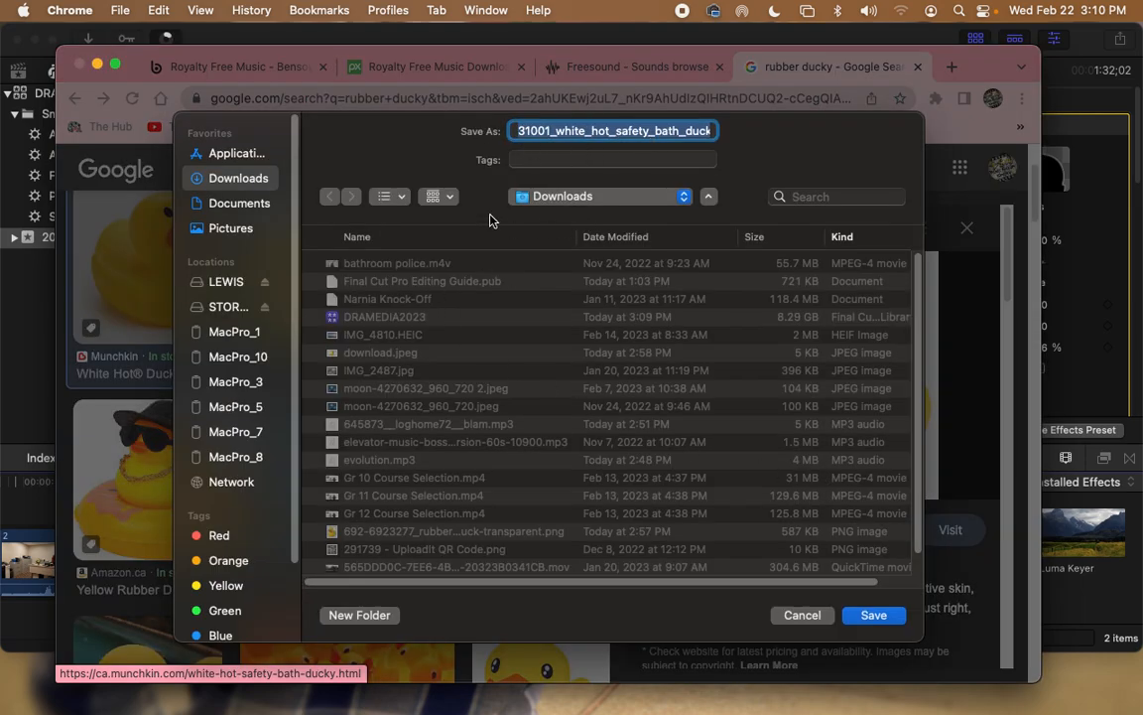
pyautogui.click(875, 616)
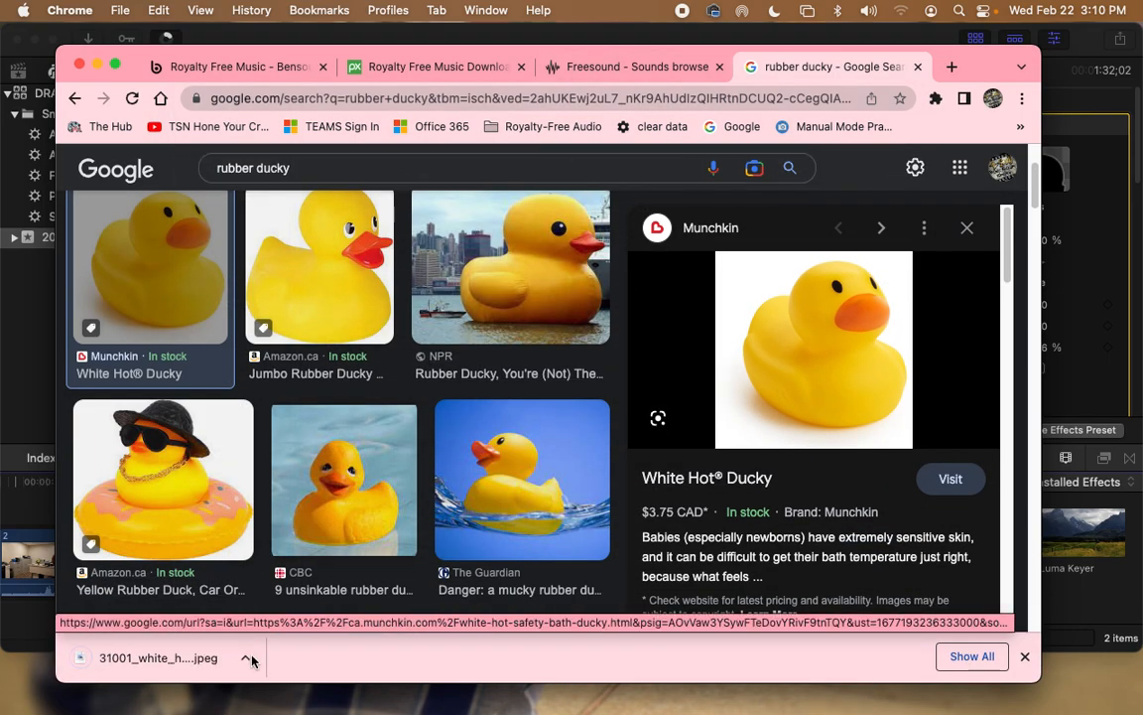
pyautogui.click(245, 657)
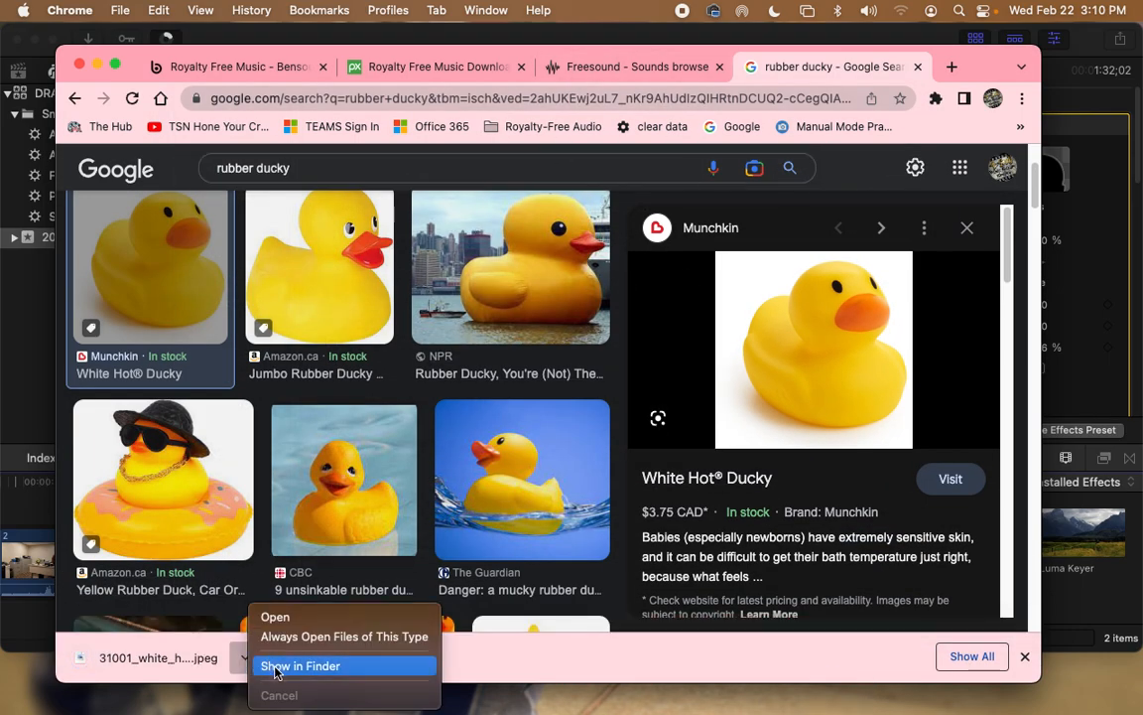
pyautogui.click(276, 667)
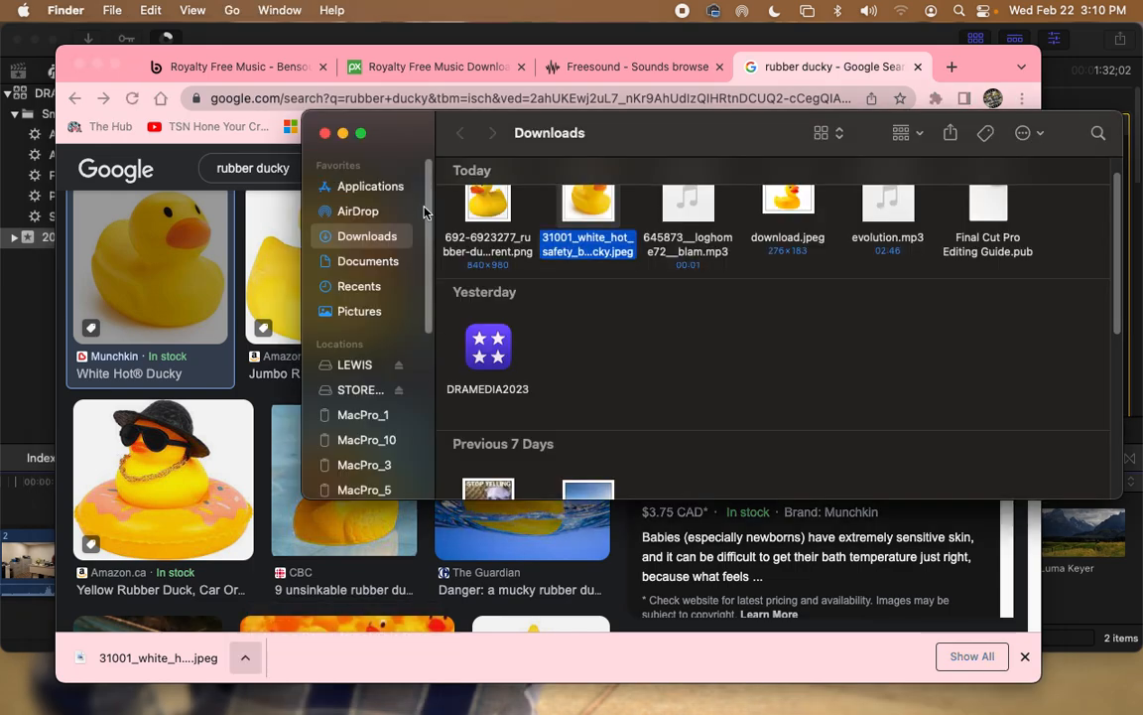
# Step: Drag the duck JPEG from Downloads into the timeline as a connected clip under 15b
pyautogui.click(96, 66)
pyautogui.moveTo(601, 115); pyautogui.dragTo(596, 65)
pyautogui.moveTo(592, 169); pyautogui.dragTo(383, 508)
pyautogui.moveTo(160, 382); pyautogui.dragTo(439, 615)
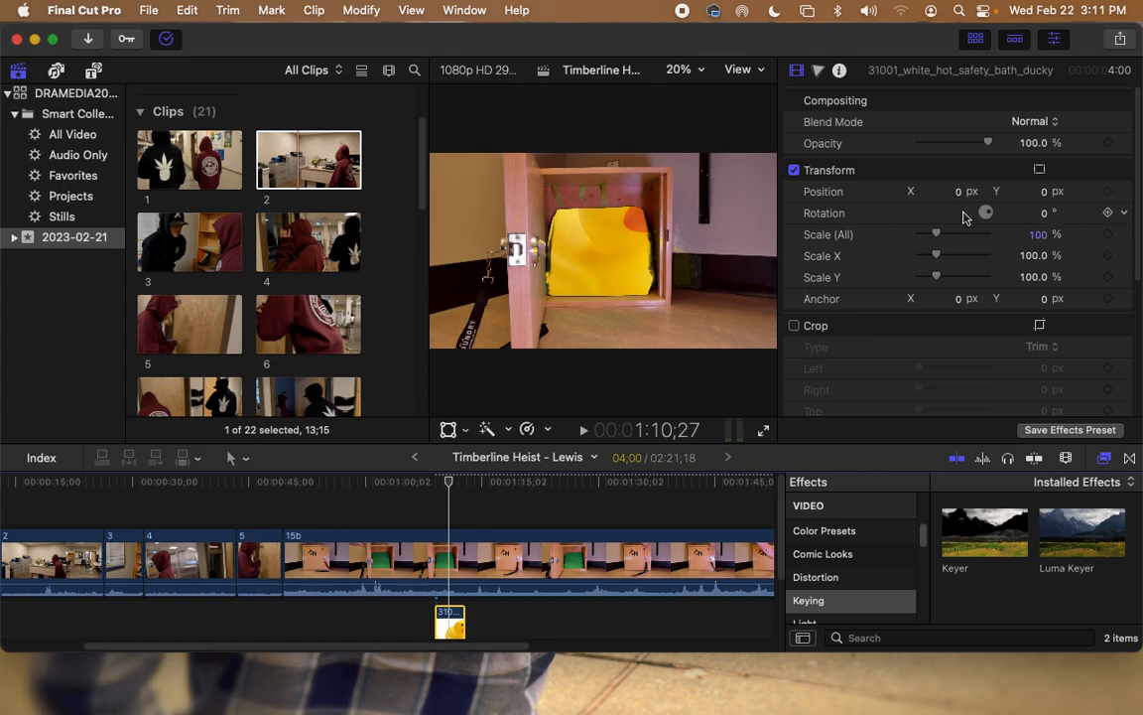
# Step: Scale the duck clip to 44%, set Position X to -43 px, and apply Keyer to it
pyautogui.moveTo(939, 238); pyautogui.dragTo(930, 239)
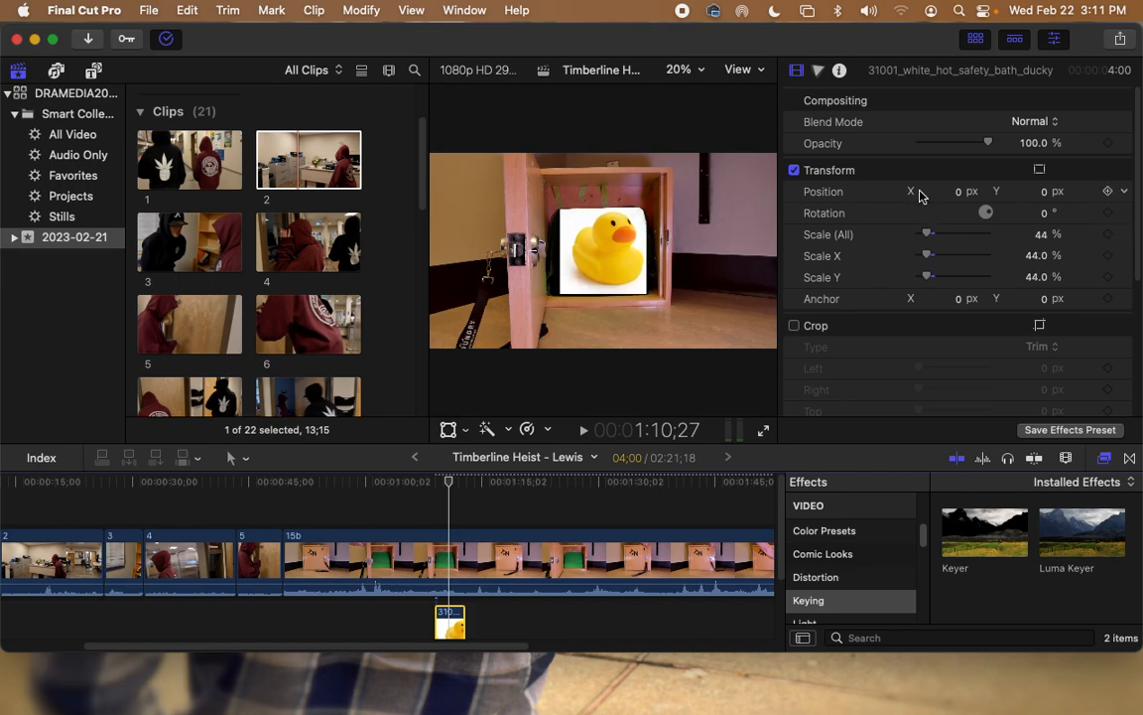
pyautogui.moveTo(938, 192); pyautogui.dragTo(895, 192)
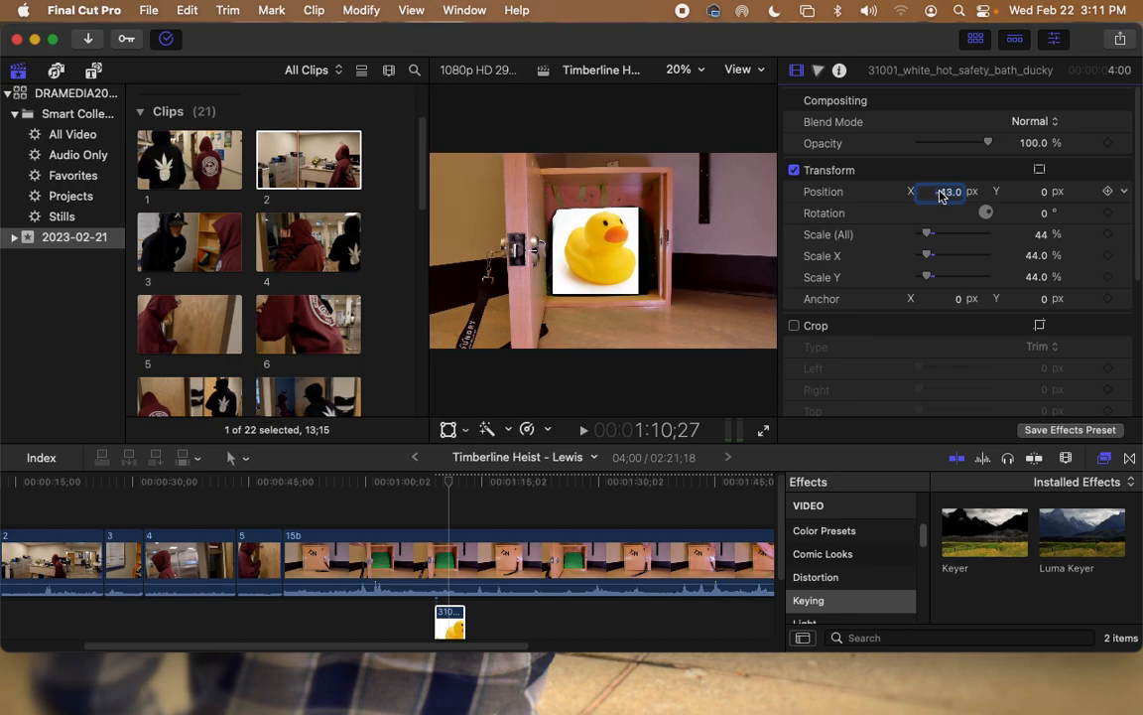
pyautogui.click(1001, 543)
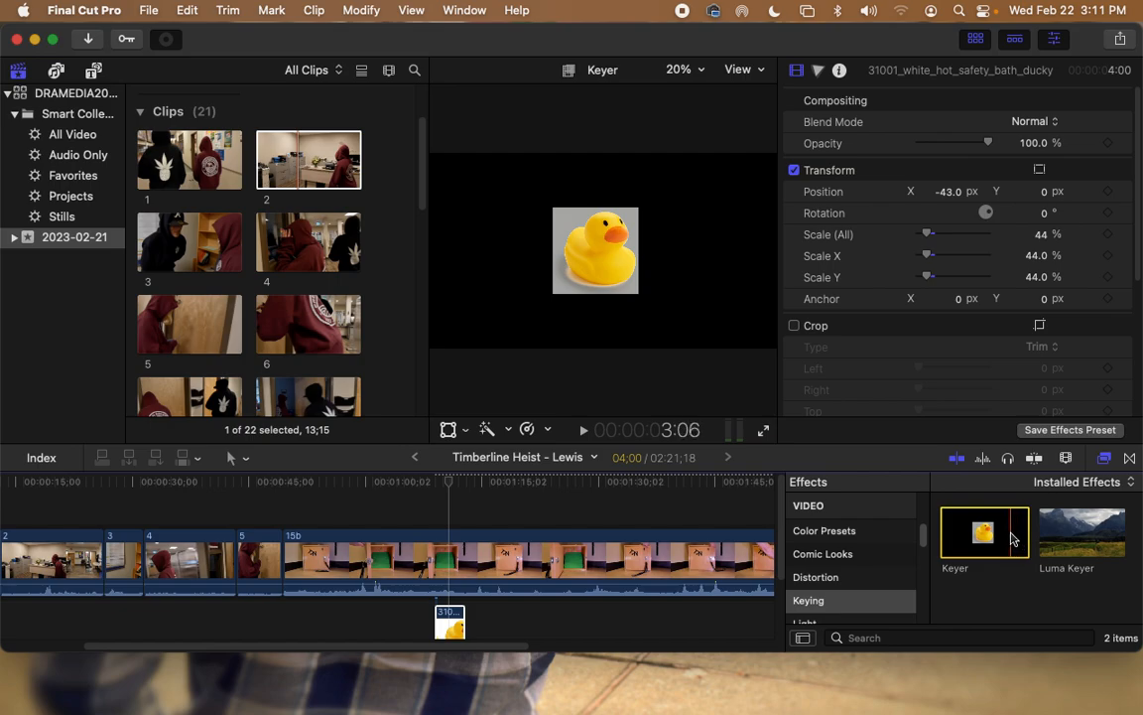
pyautogui.moveTo(1010, 531); pyautogui.dragTo(446, 635)
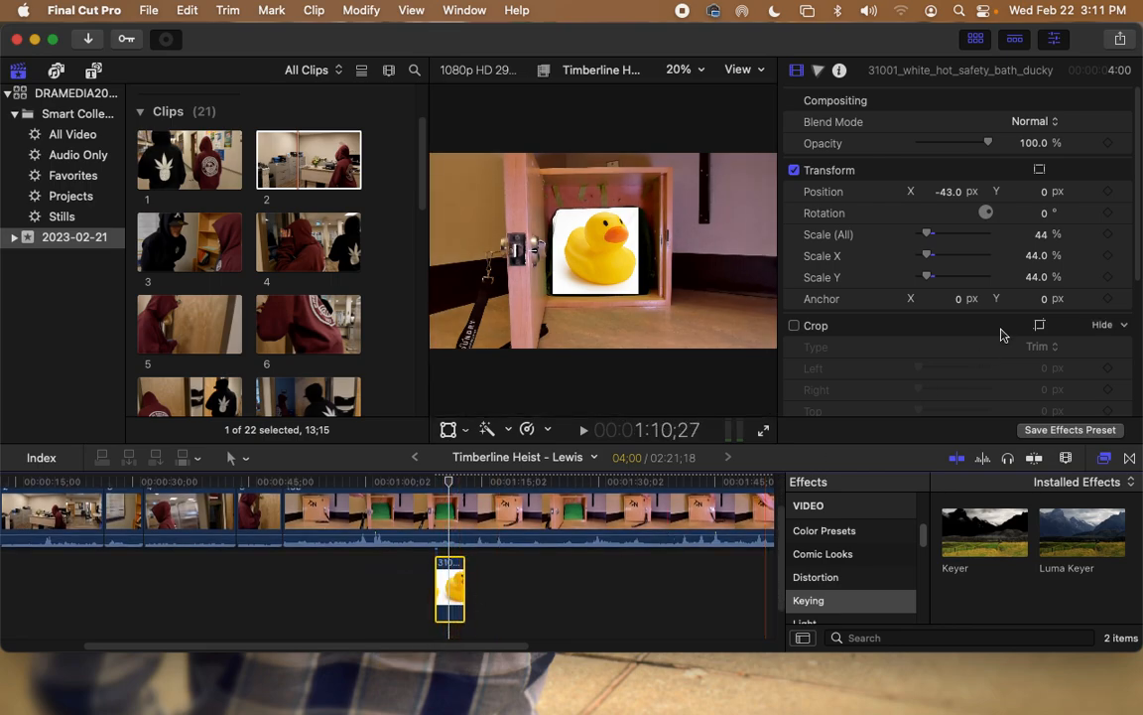
pyautogui.moveTo(953, 543); pyautogui.dragTo(454, 596)
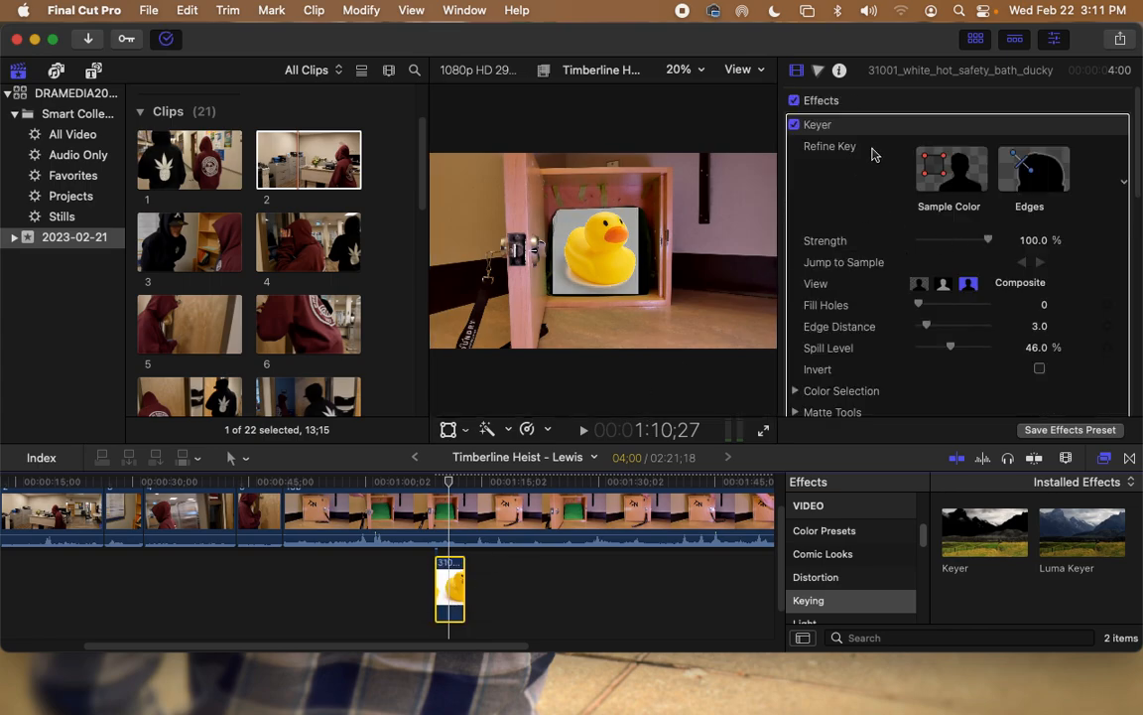
# Step: Sample the duck's white background with the Keyer to remove it
pyautogui.click(939, 165)
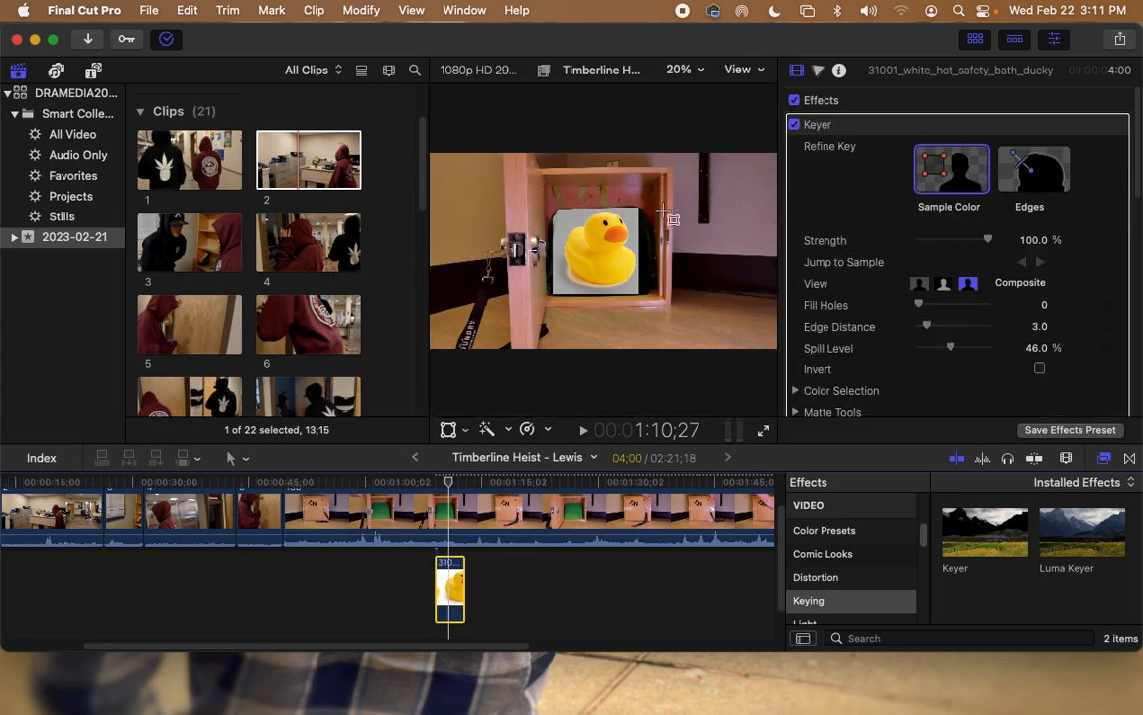
pyautogui.moveTo(565, 213); pyautogui.dragTo(573, 216)
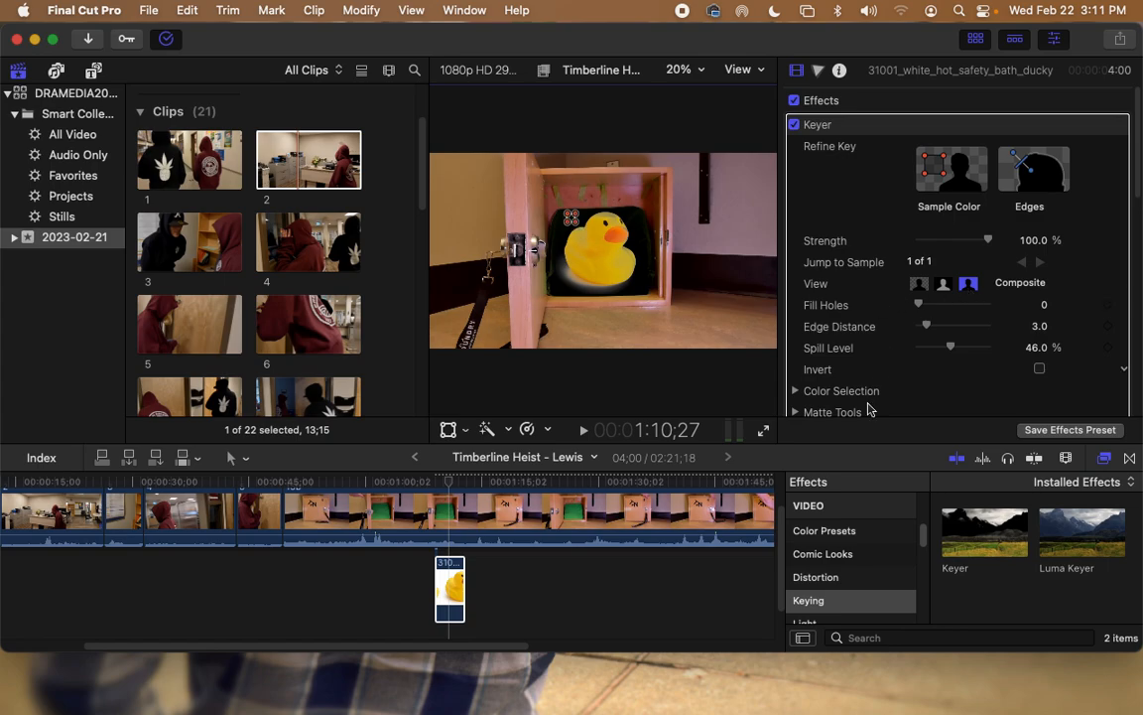
pyautogui.click(703, 591)
# Step: Drag the duck clip's edges outward so it starts earlier and ends much later
pyautogui.click(454, 636)
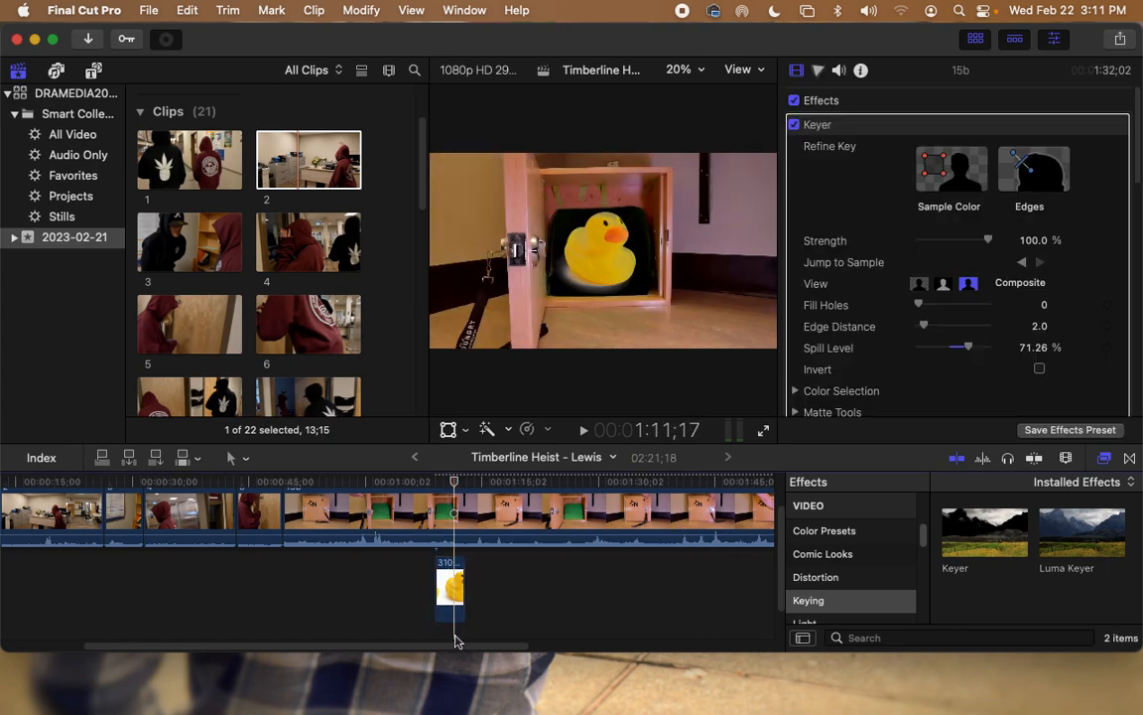
pyautogui.moveTo(465, 595); pyautogui.dragTo(789, 639)
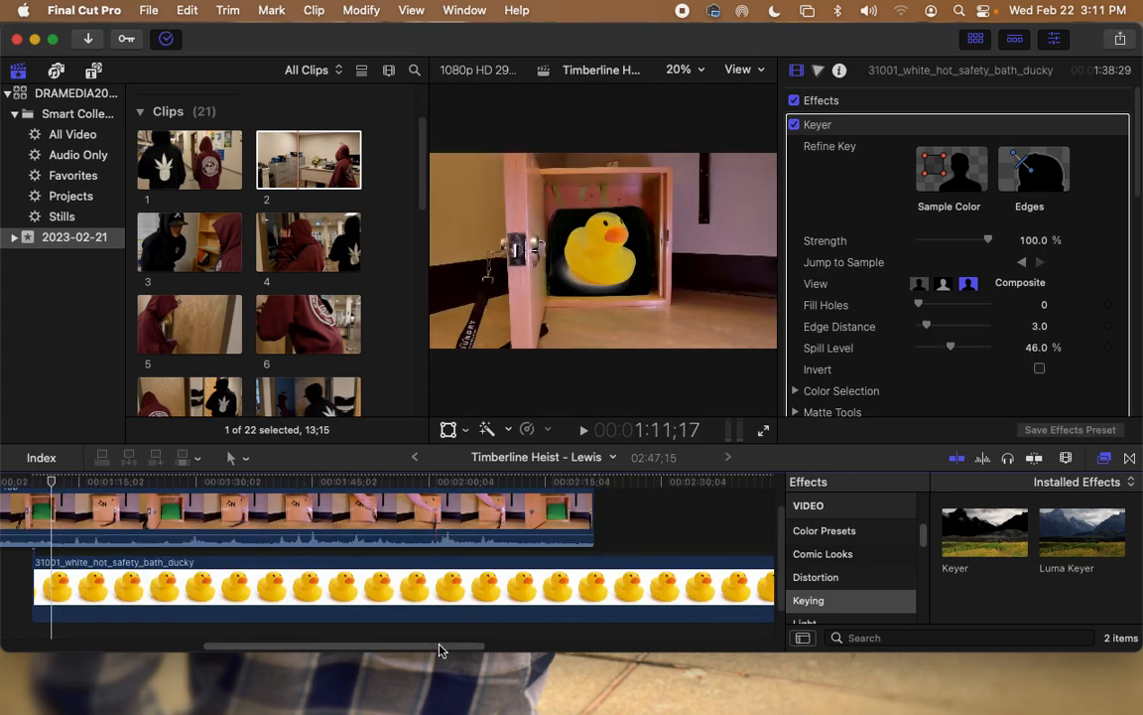
pyautogui.moveTo(442, 650); pyautogui.dragTo(342, 653)
pyautogui.moveTo(377, 591); pyautogui.dragTo(219, 592)
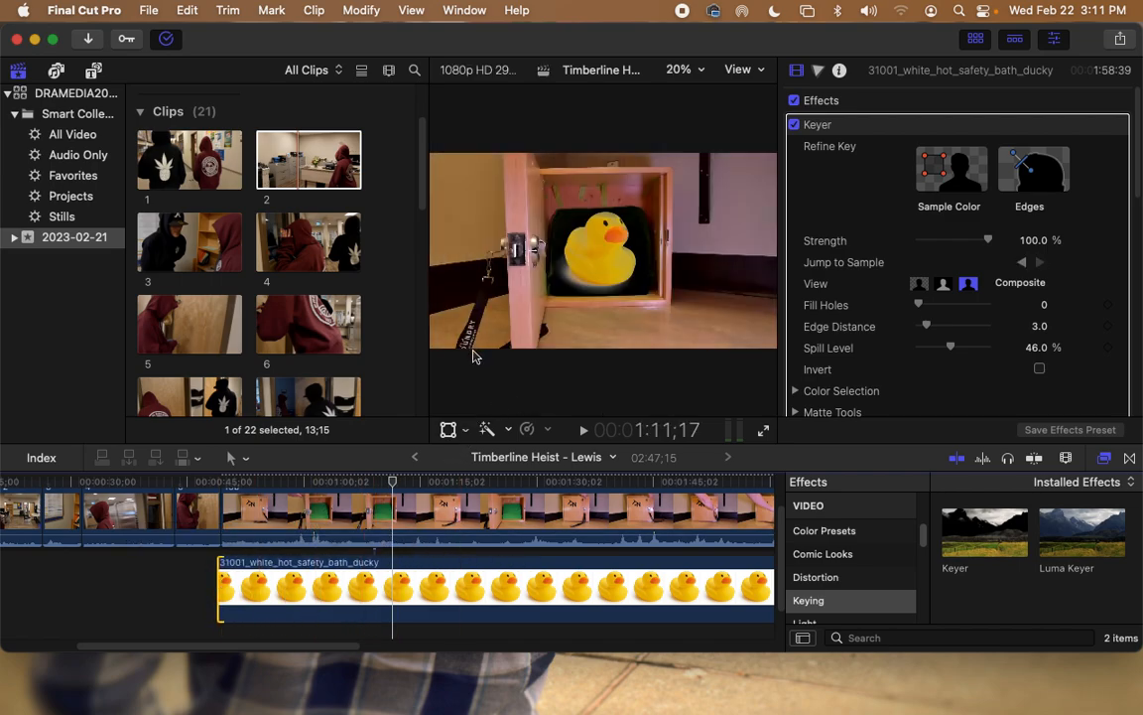
pyautogui.moveTo(392, 480); pyautogui.dragTo(514, 483)
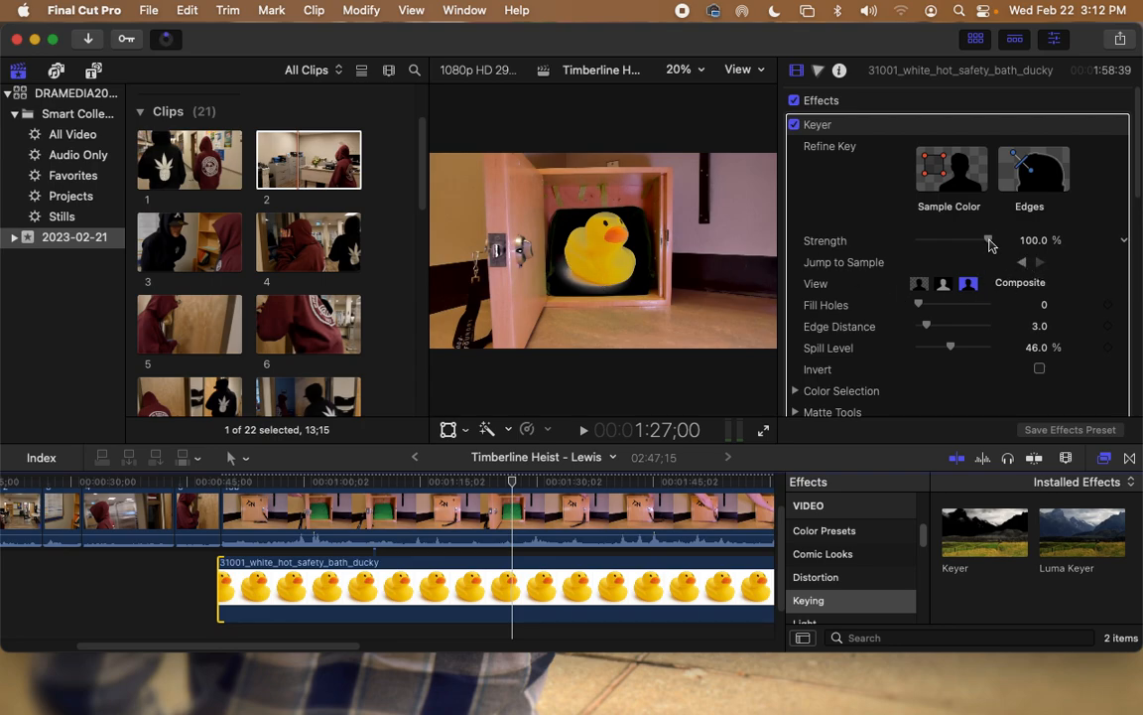
# Step: Set the duck's Keyer Fill Holes to 1.81, Edge Distance 2.0 and Spill Level 25.29%
pyautogui.moveTo(924, 309)
pyautogui.mouseDown()
pyautogui.moveTo(953, 306)
pyautogui.moveTo(923, 308)
pyautogui.moveTo(937, 302)
pyautogui.mouseUp()
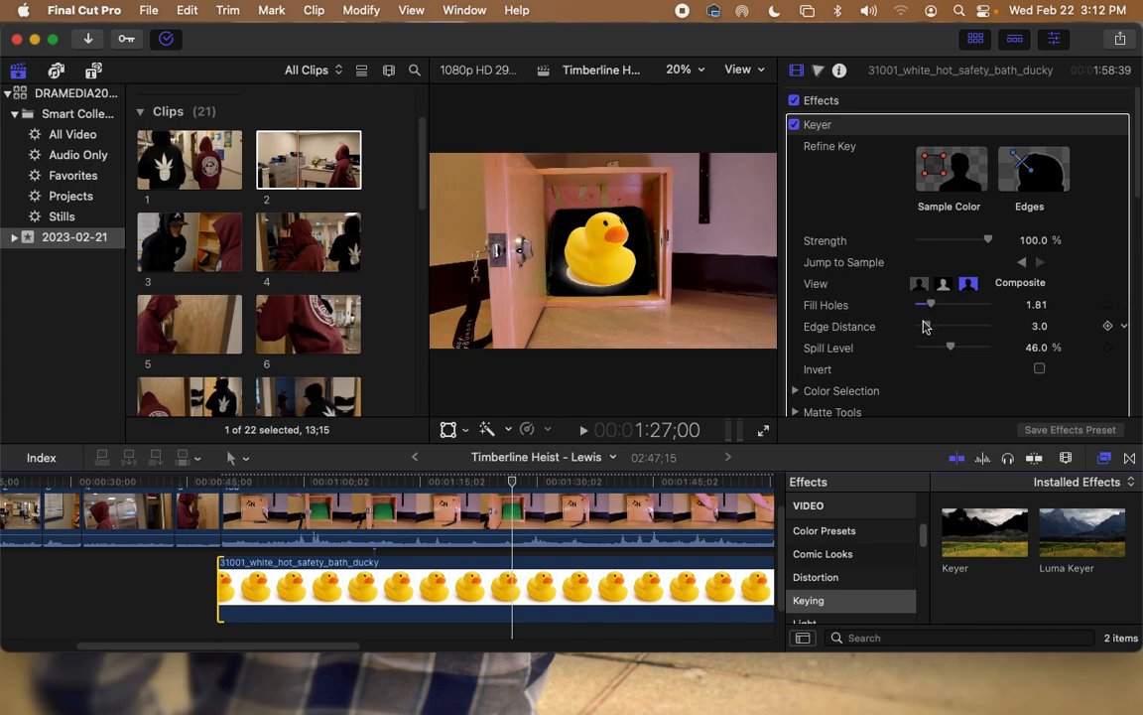
pyautogui.moveTo(926, 331); pyautogui.dragTo(891, 351)
pyautogui.scroll(-5, 938, 338)
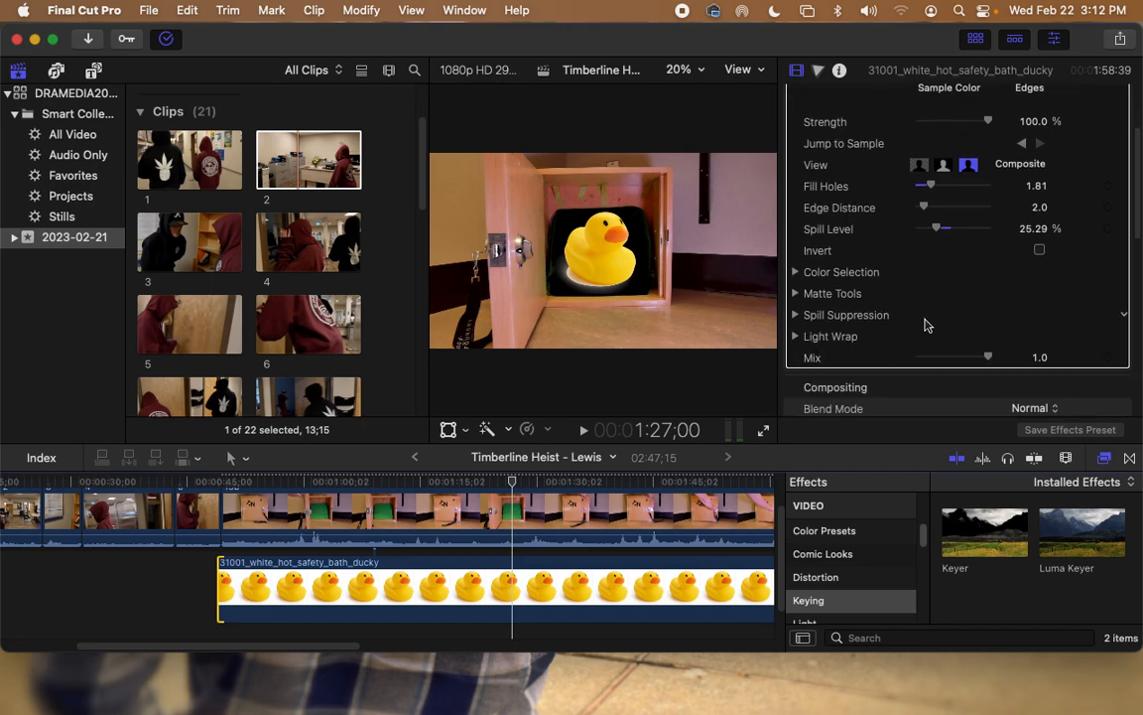
pyautogui.scroll(-1, 970, 331)
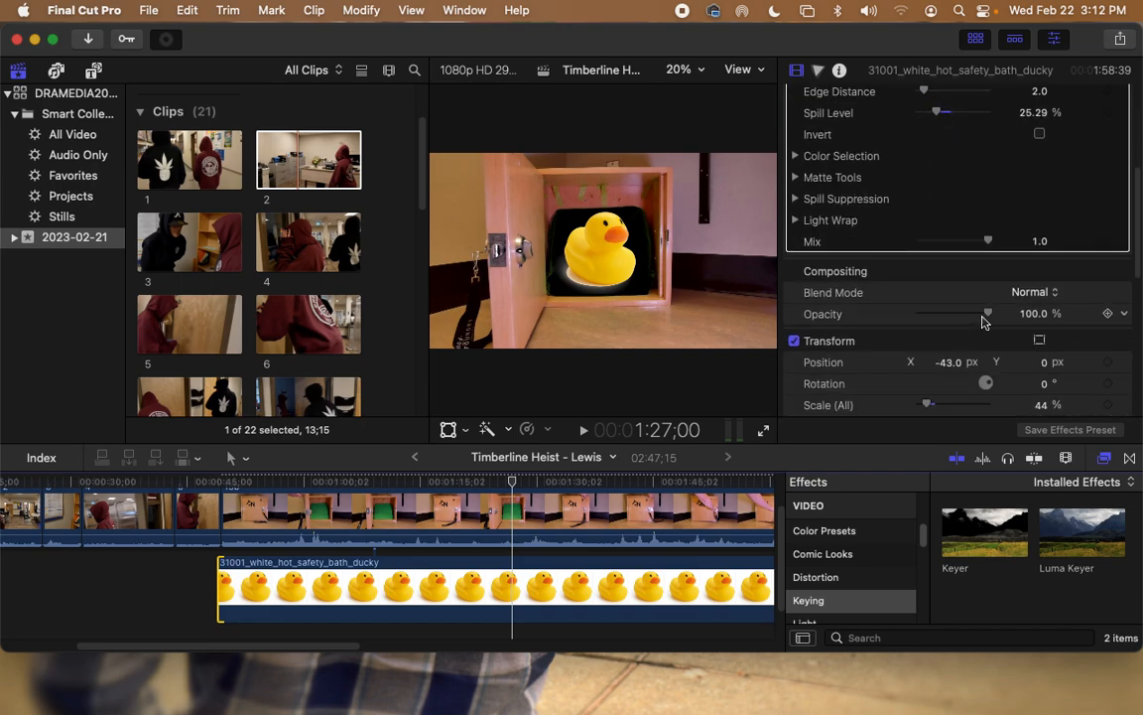
pyautogui.scroll(3, 898, 299)
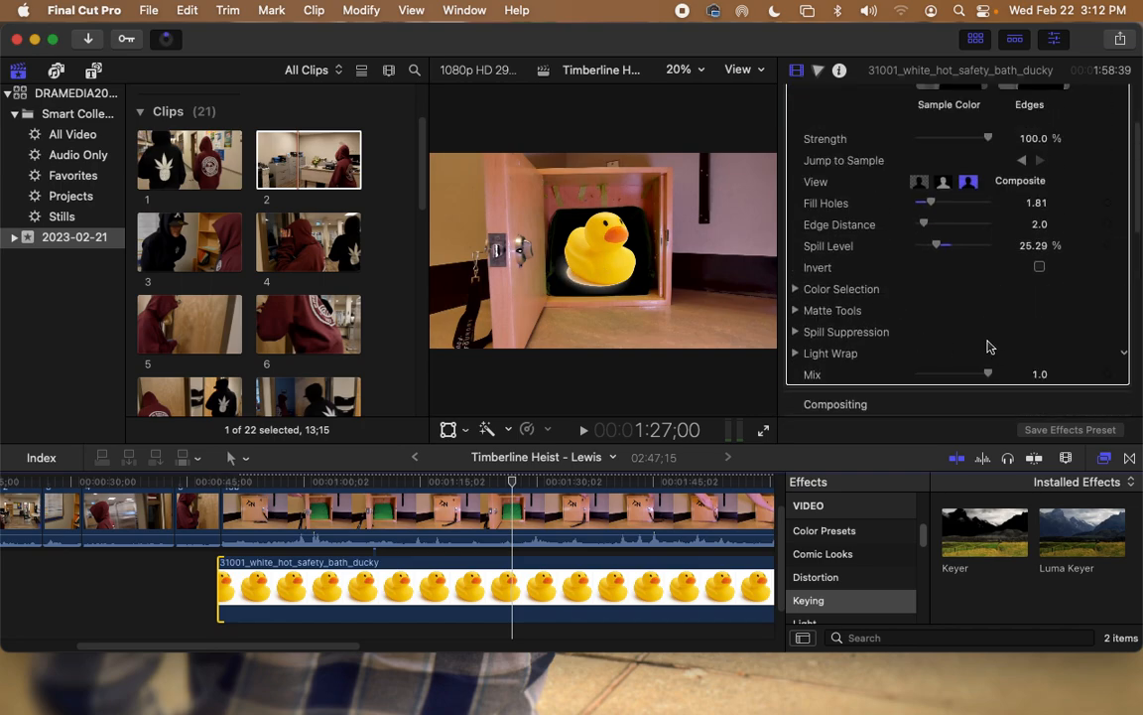
pyautogui.scroll(-1, 986, 338)
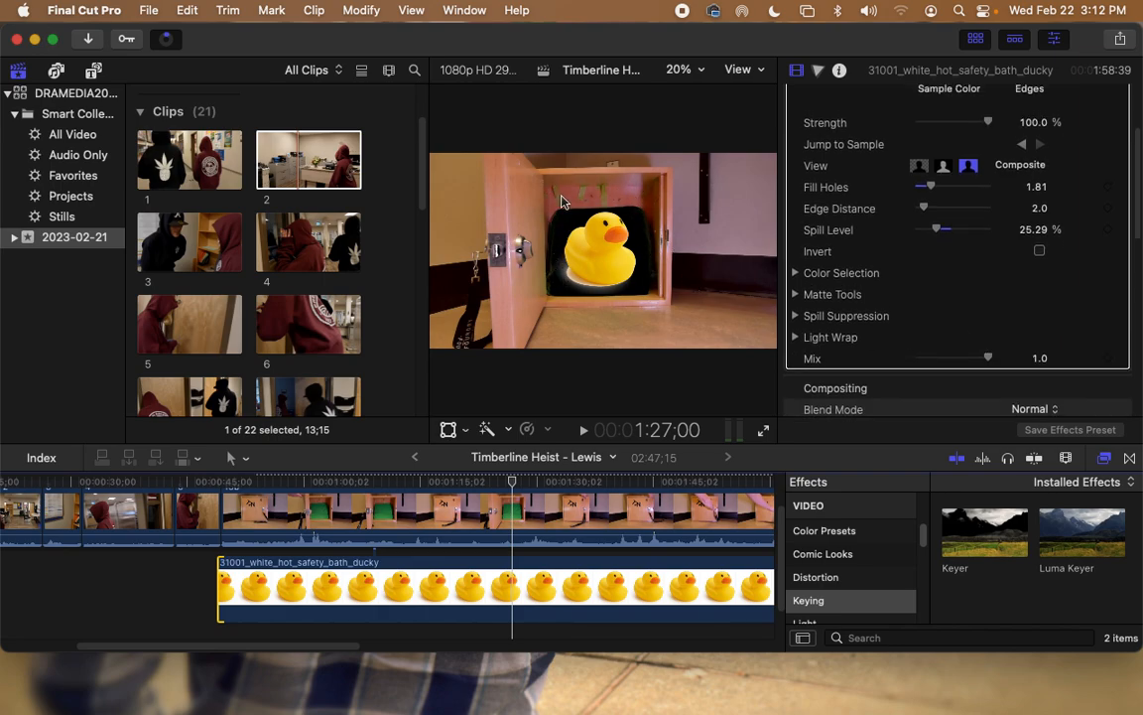
# Step: Browse the sound effects, music, and Credits titles libraries
pyautogui.click(57, 71)
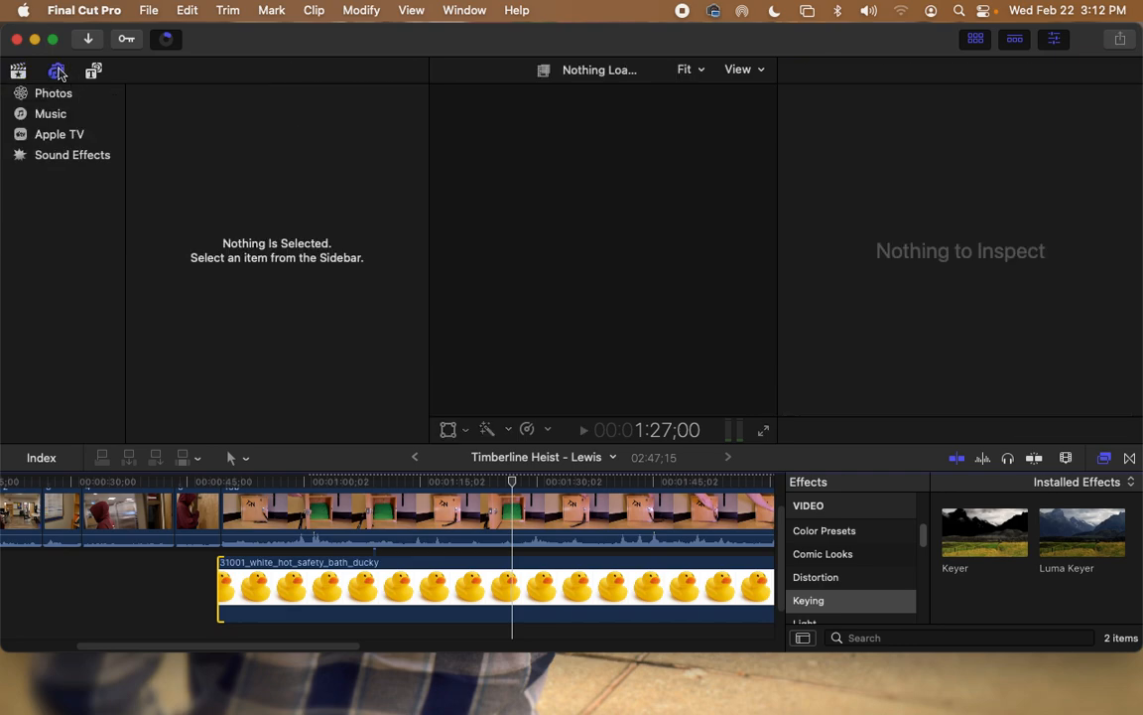
pyautogui.click(57, 153)
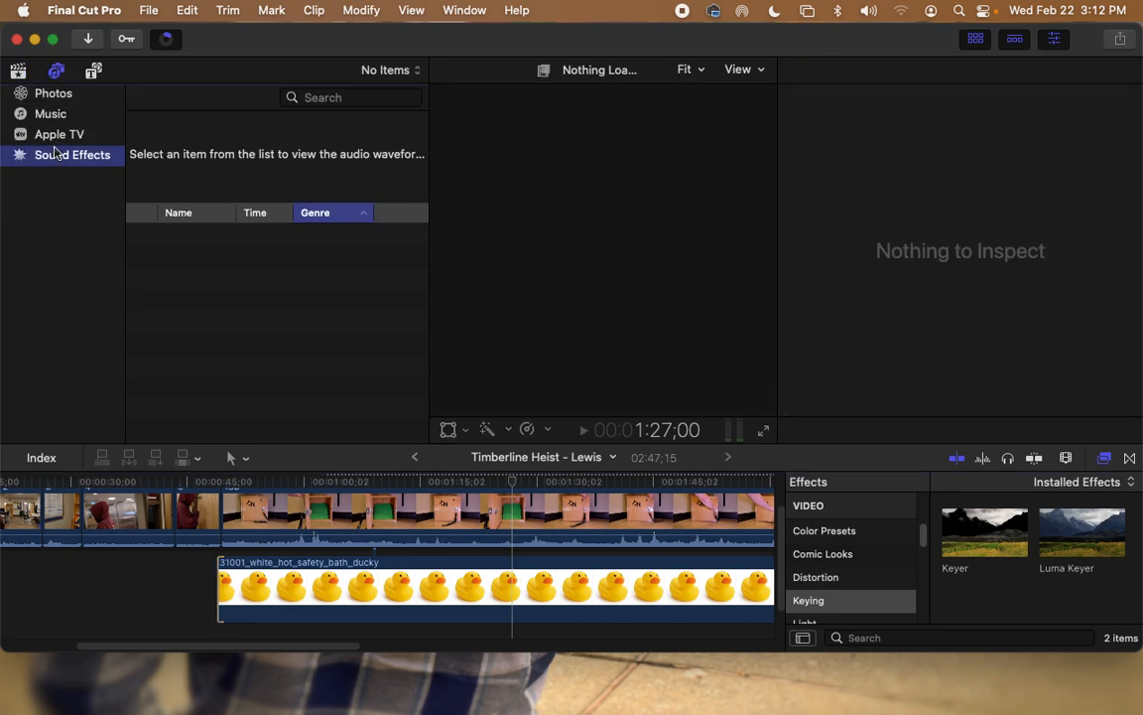
pyautogui.click(53, 115)
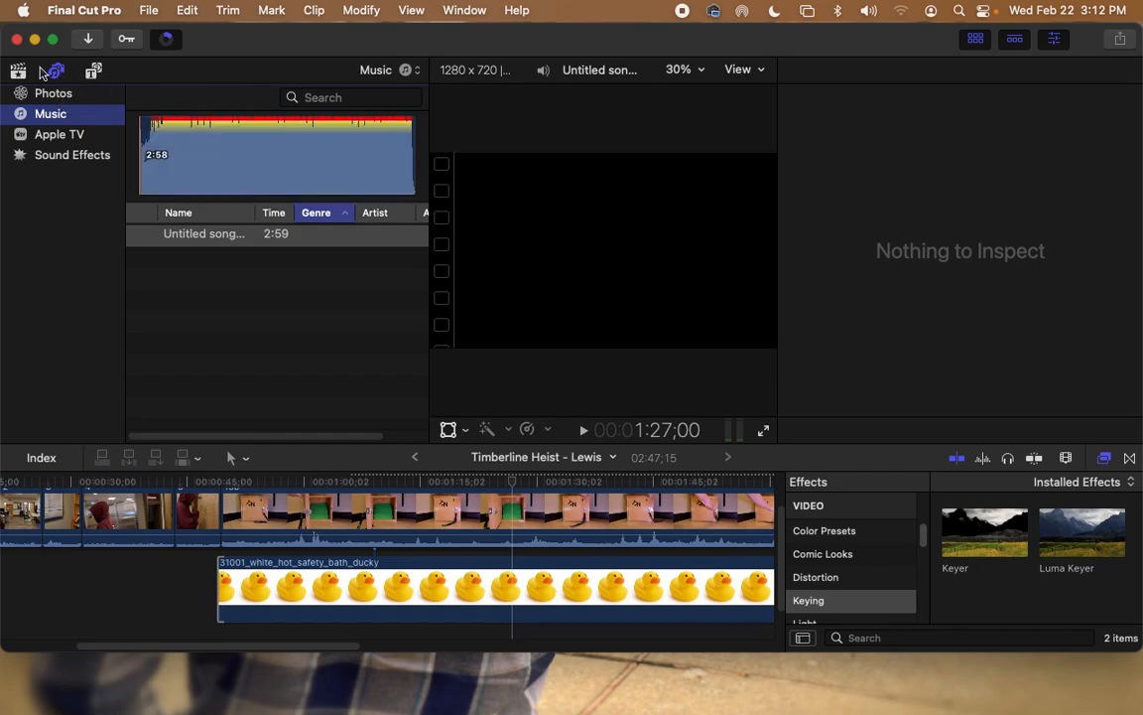
pyautogui.click(94, 75)
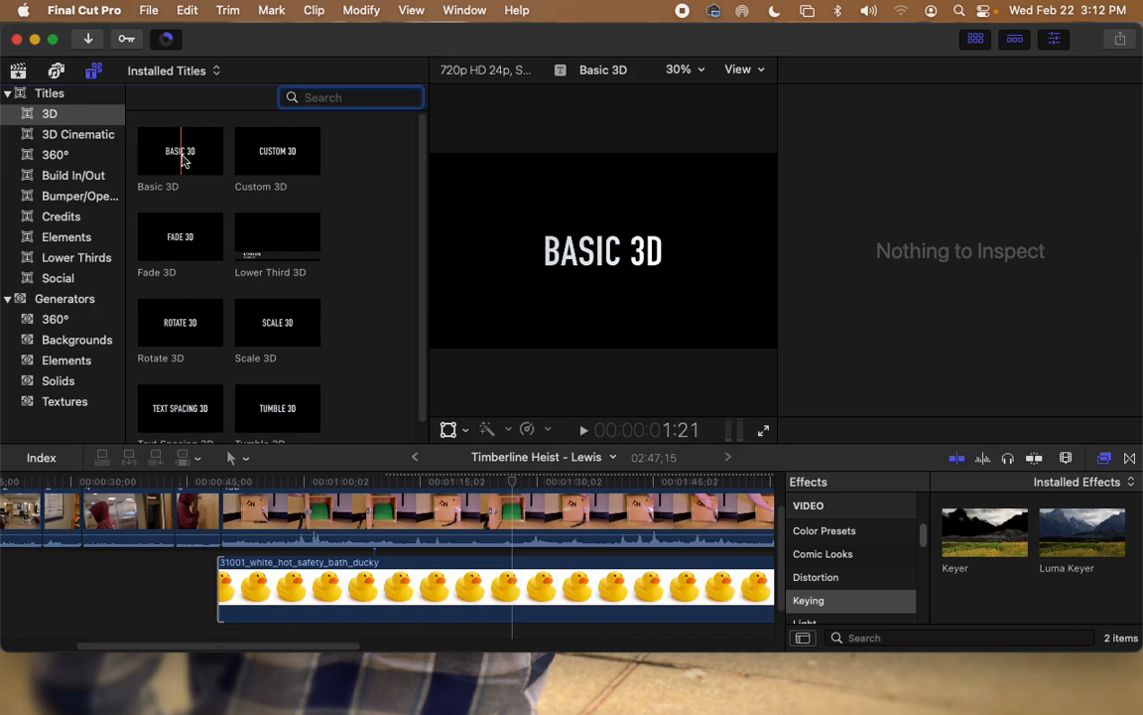
pyautogui.click(68, 216)
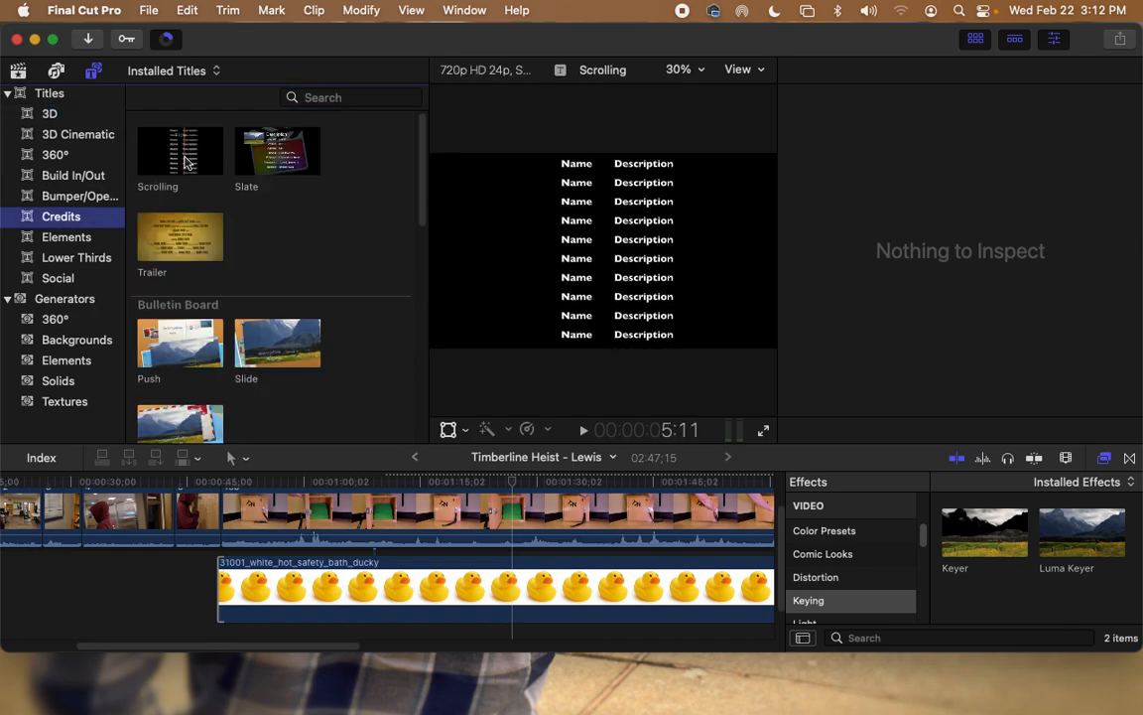
pyautogui.click(8, 94)
# Step: Look through the Backgrounds, Elements and Solids generators, then pick the Wood texture
pyautogui.click(60, 136)
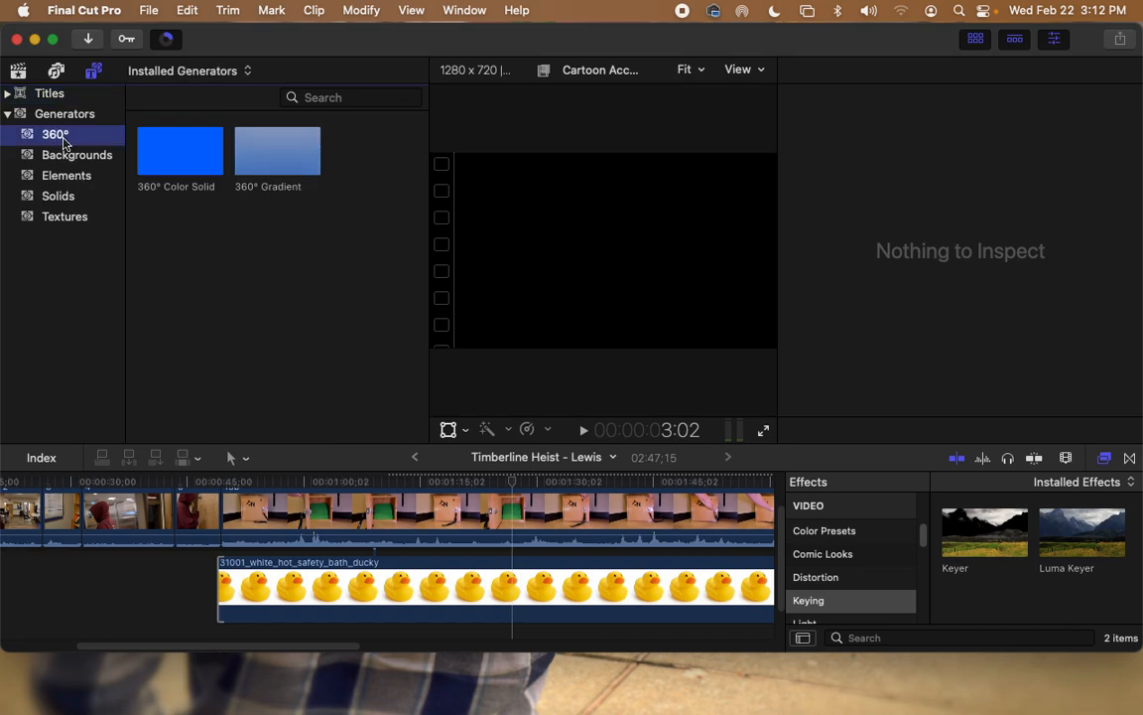
pyautogui.click(67, 156)
pyautogui.scroll(-6, 286, 209)
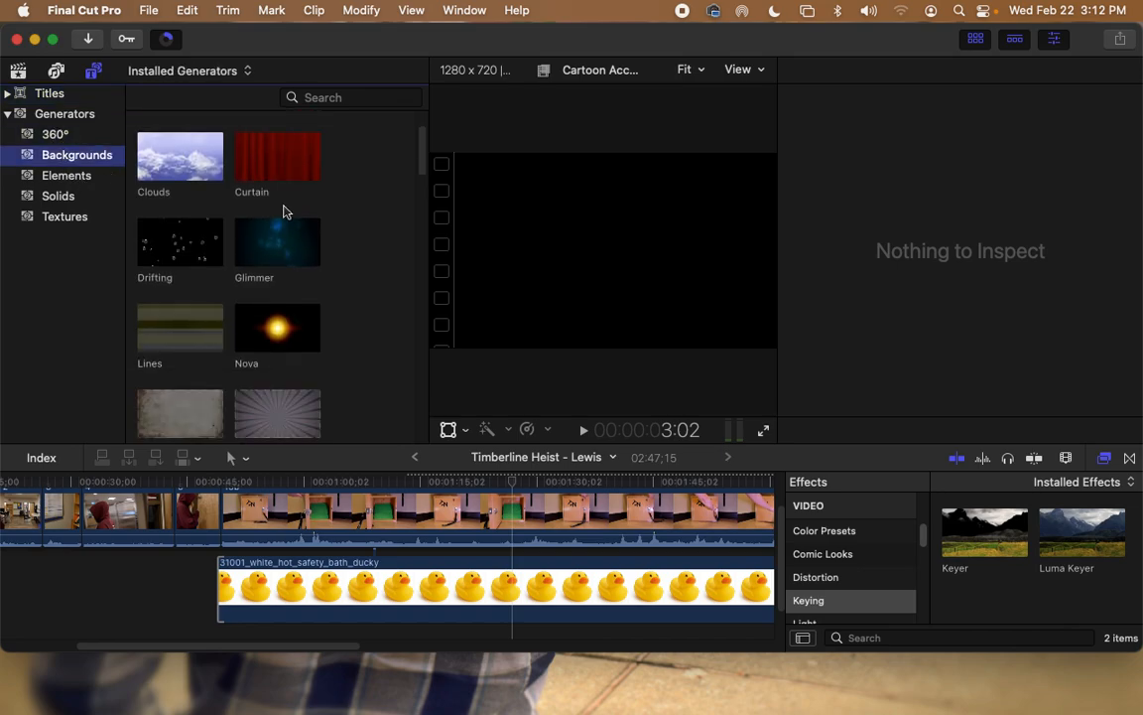
pyautogui.scroll(-10, 286, 206)
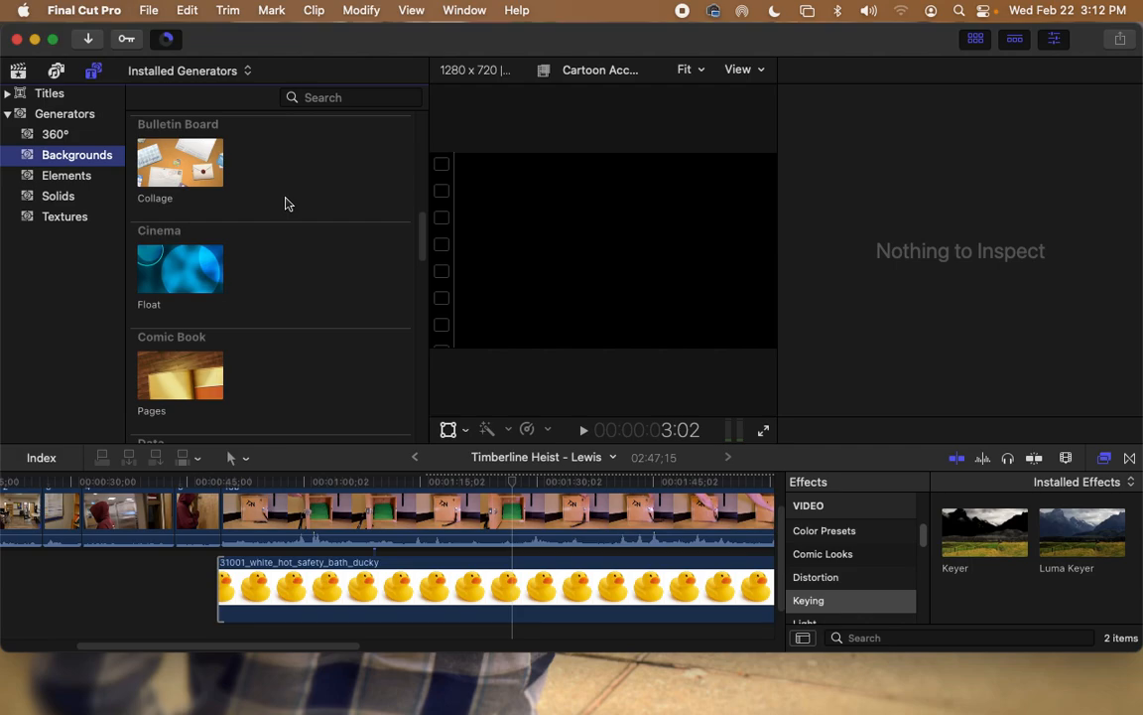
pyautogui.scroll(-5, 286, 202)
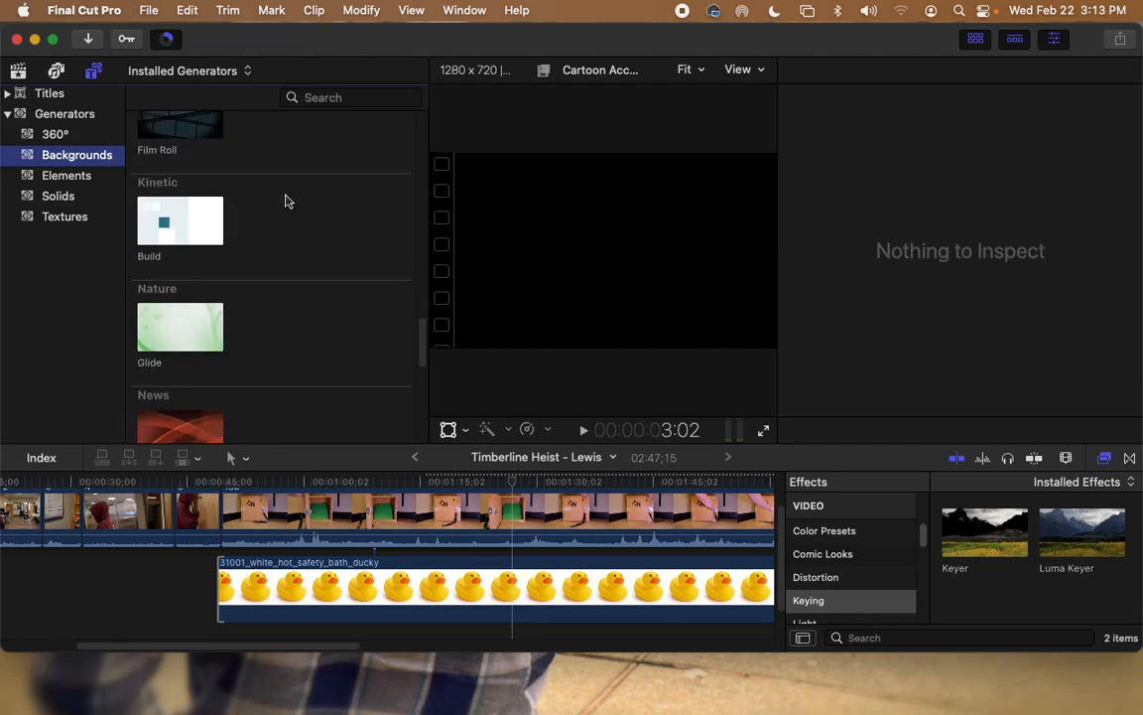
pyautogui.click(65, 177)
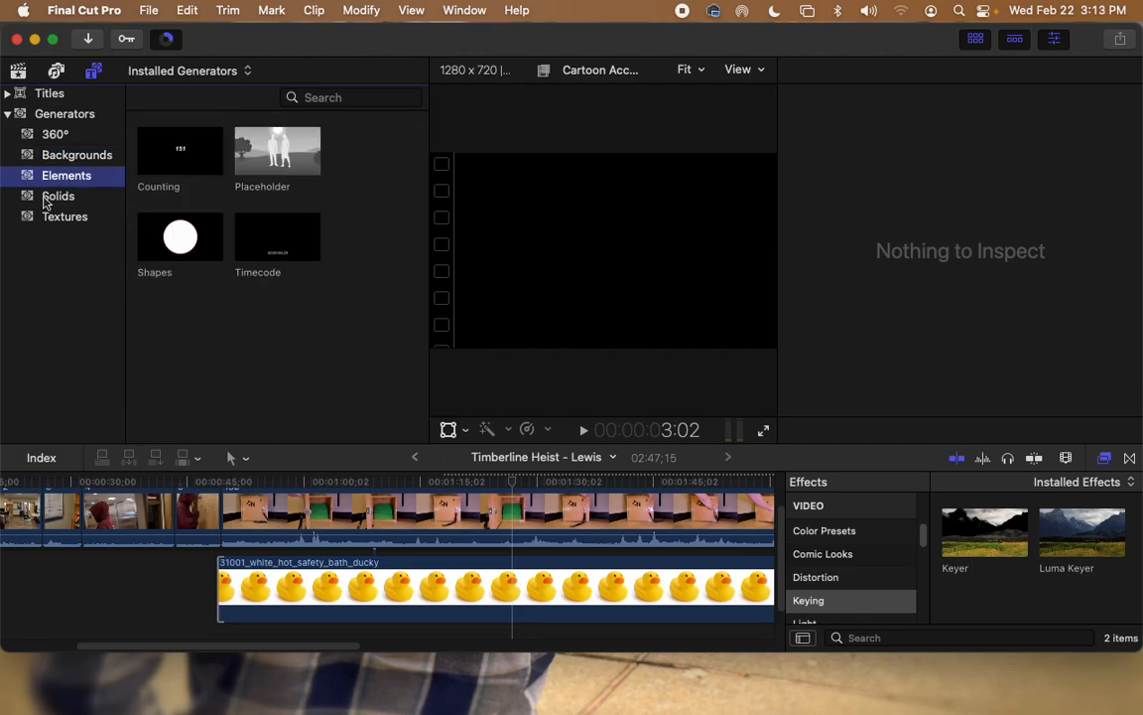
pyautogui.click(45, 199)
pyautogui.click(77, 217)
pyautogui.scroll(-5, 236, 218)
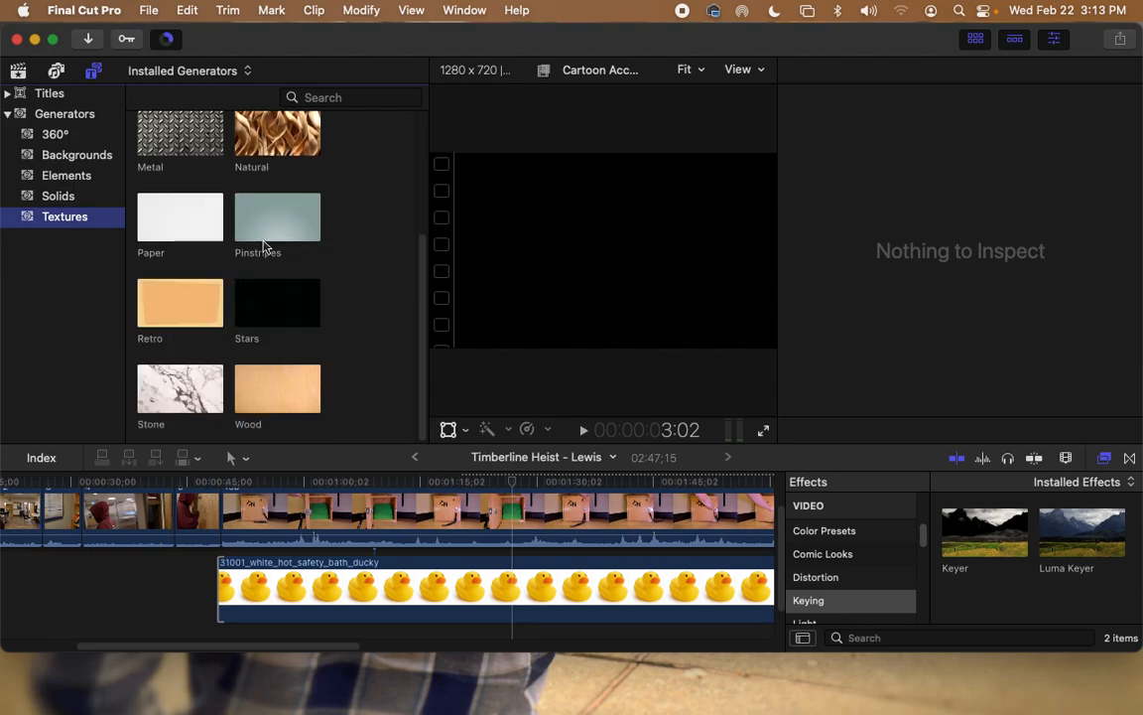
pyautogui.click(307, 394)
# Step: Place the Wood texture beneath the duck clip and shorten the duck clip's end
pyautogui.moveTo(266, 395); pyautogui.dragTo(496, 621)
pyautogui.moveTo(695, 549); pyautogui.dragTo(495, 549)
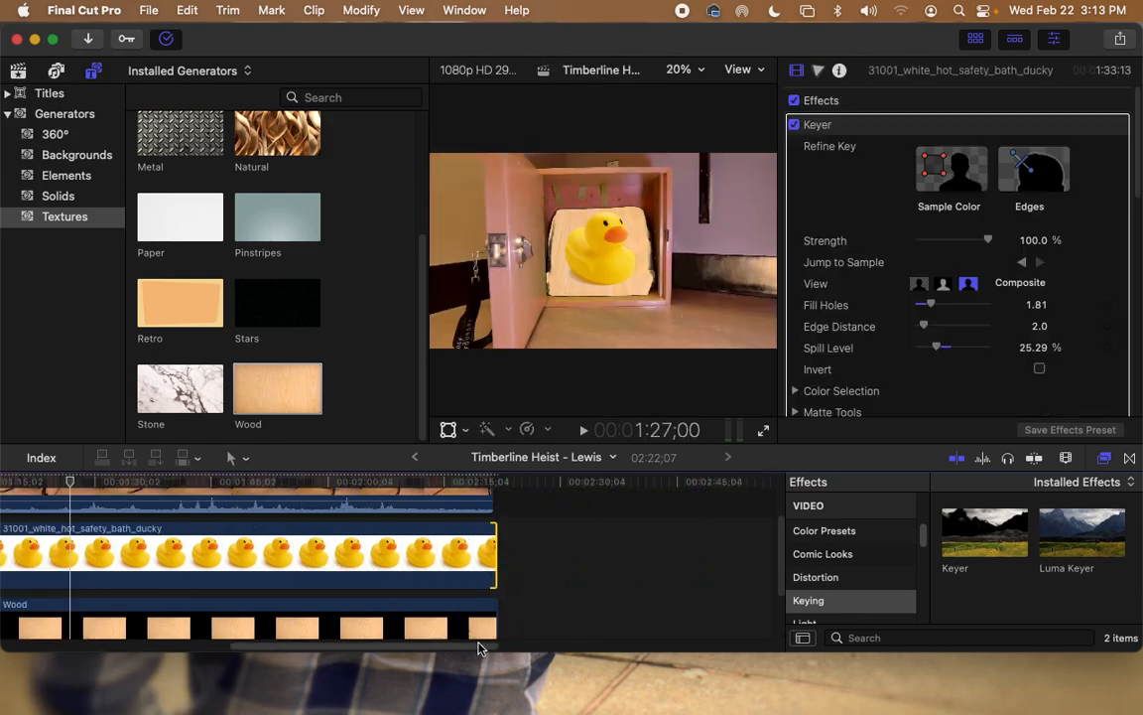
pyautogui.moveTo(478, 647); pyautogui.dragTo(399, 647)
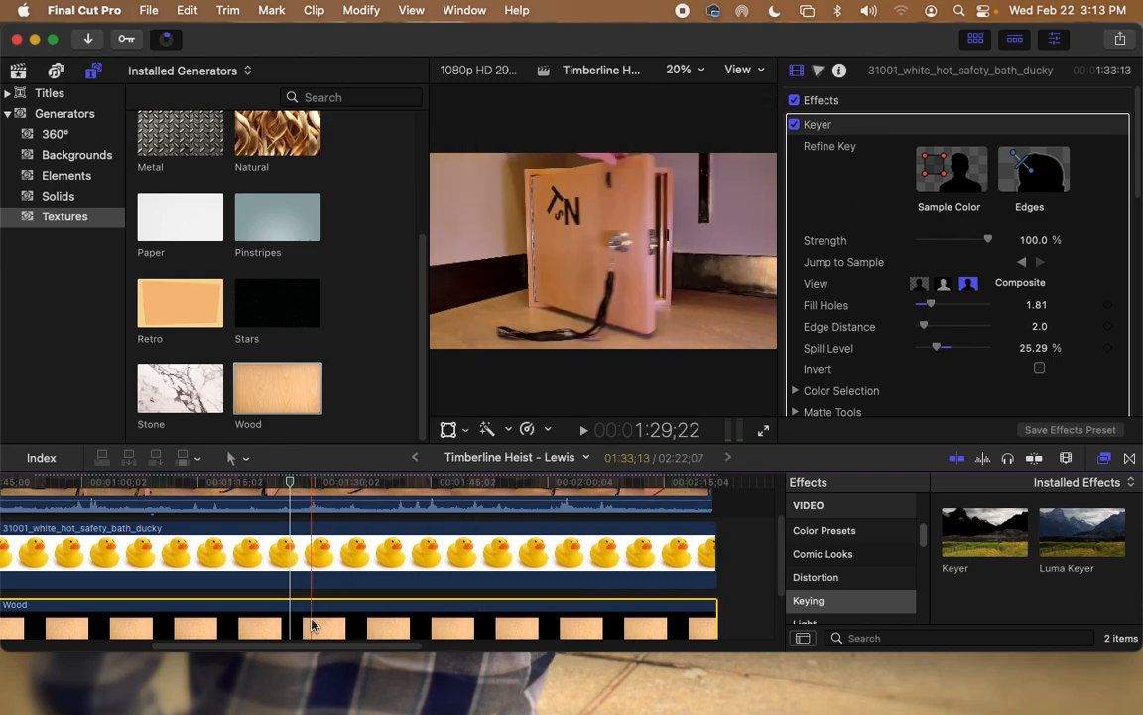
# Step: Lower the Wood clip's opacity to 42.92%
pyautogui.click(397, 623)
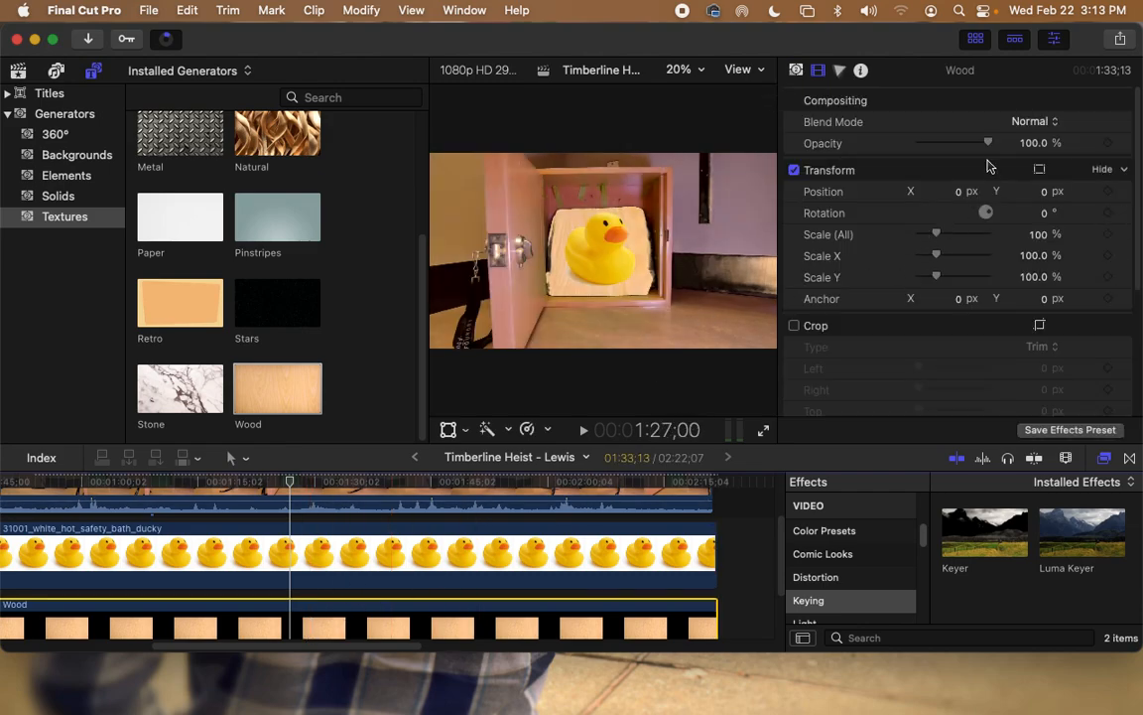
pyautogui.moveTo(990, 143); pyautogui.dragTo(951, 146)
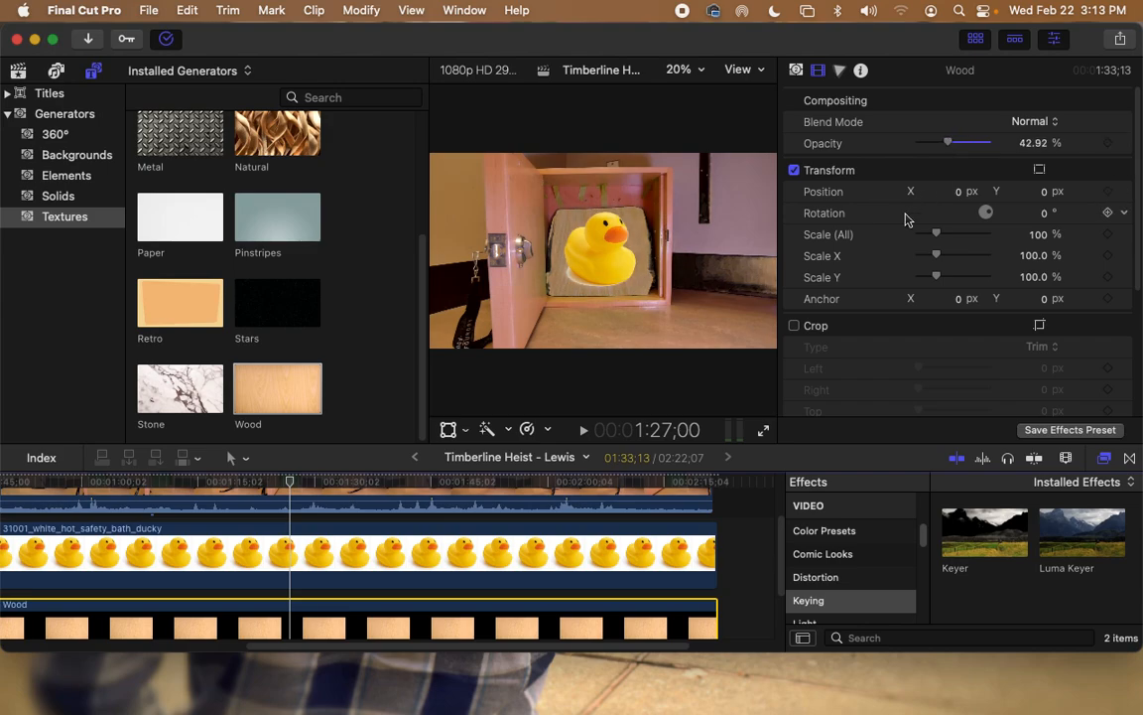
pyautogui.scroll(-5, 862, 392)
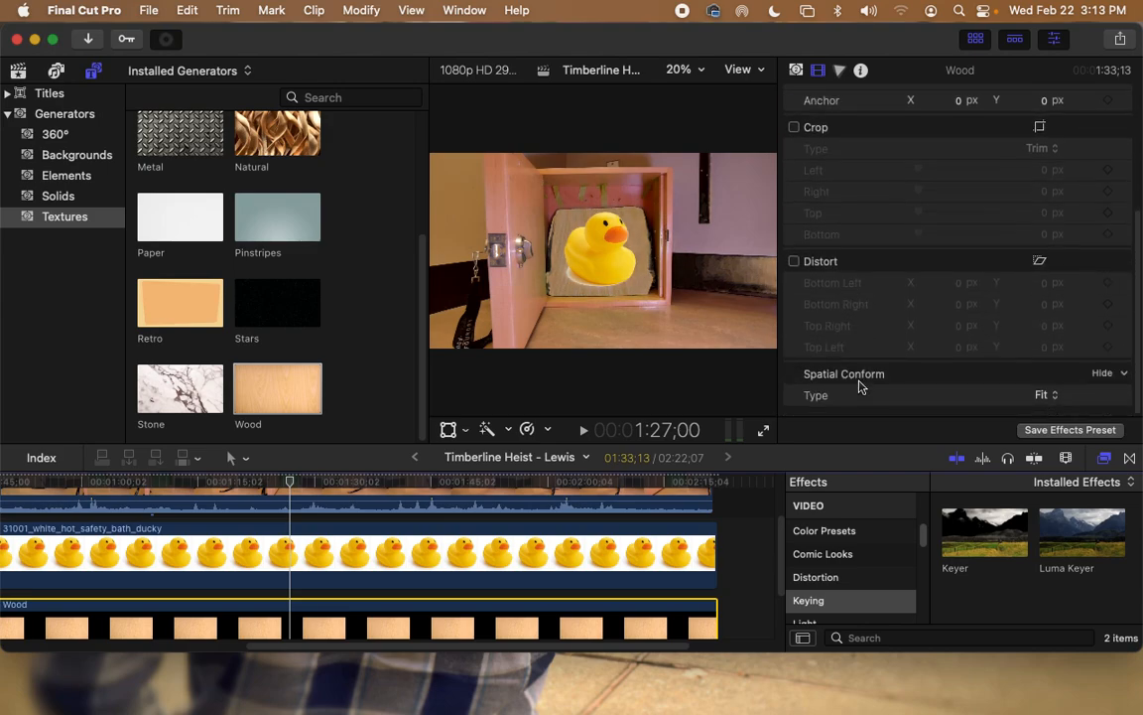
pyautogui.scroll(5, 861, 385)
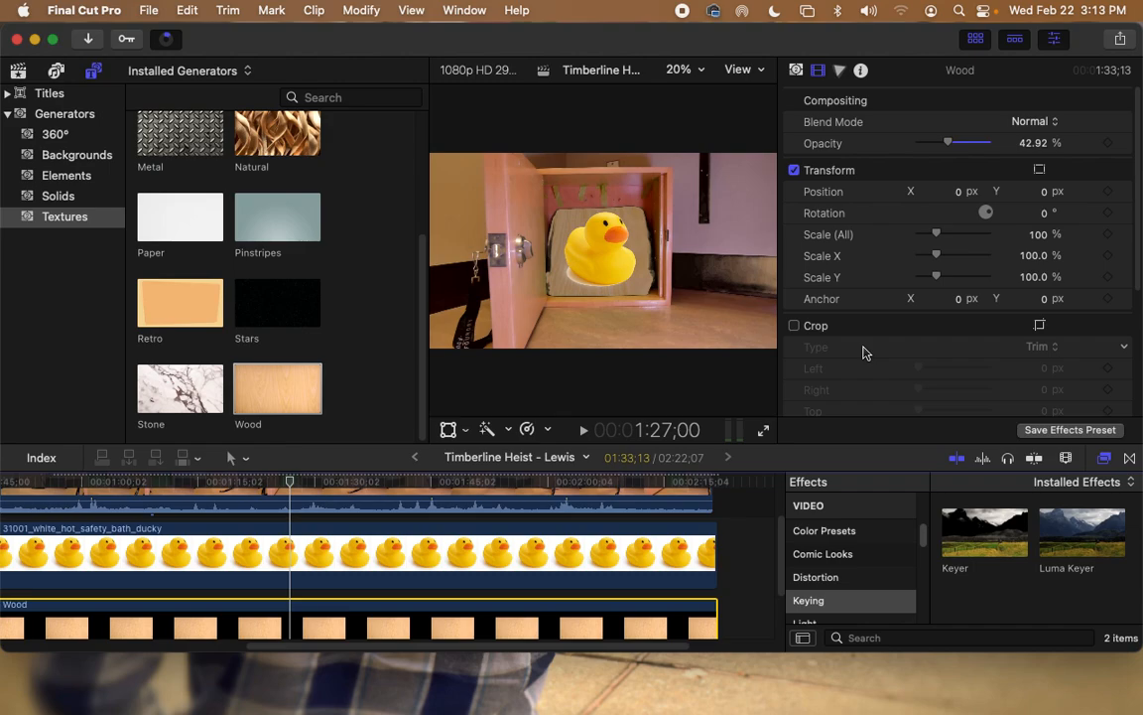
pyautogui.scroll(3, 695, 595)
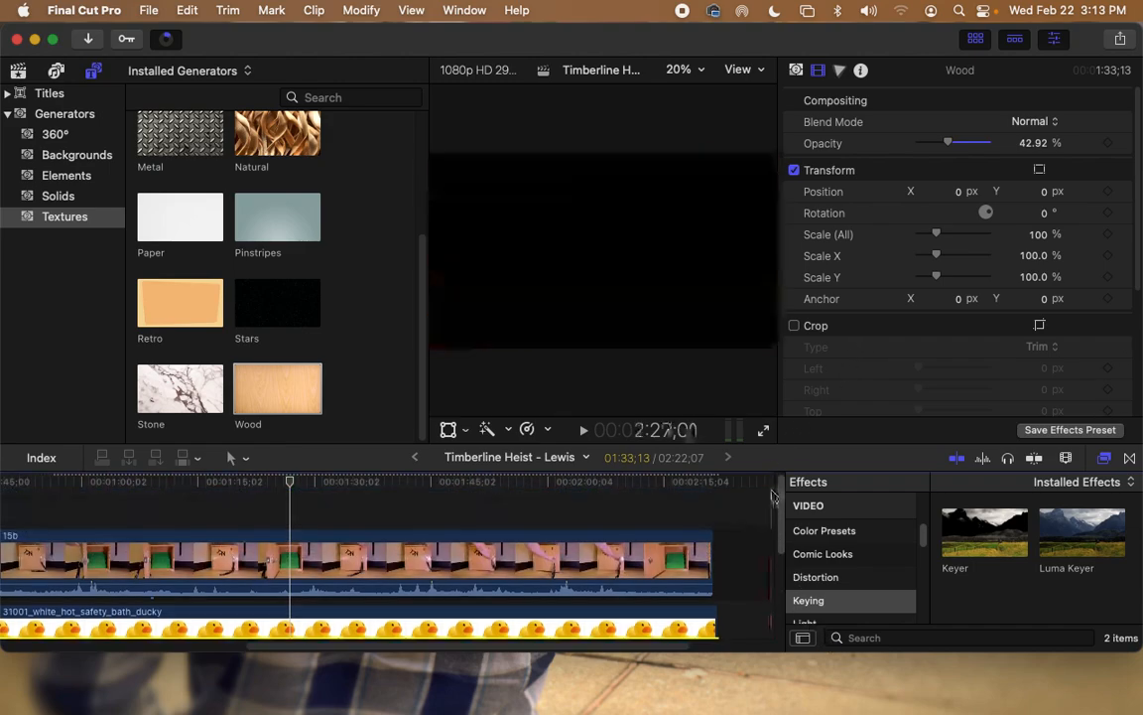
pyautogui.hscroll(-5, 674, 652)
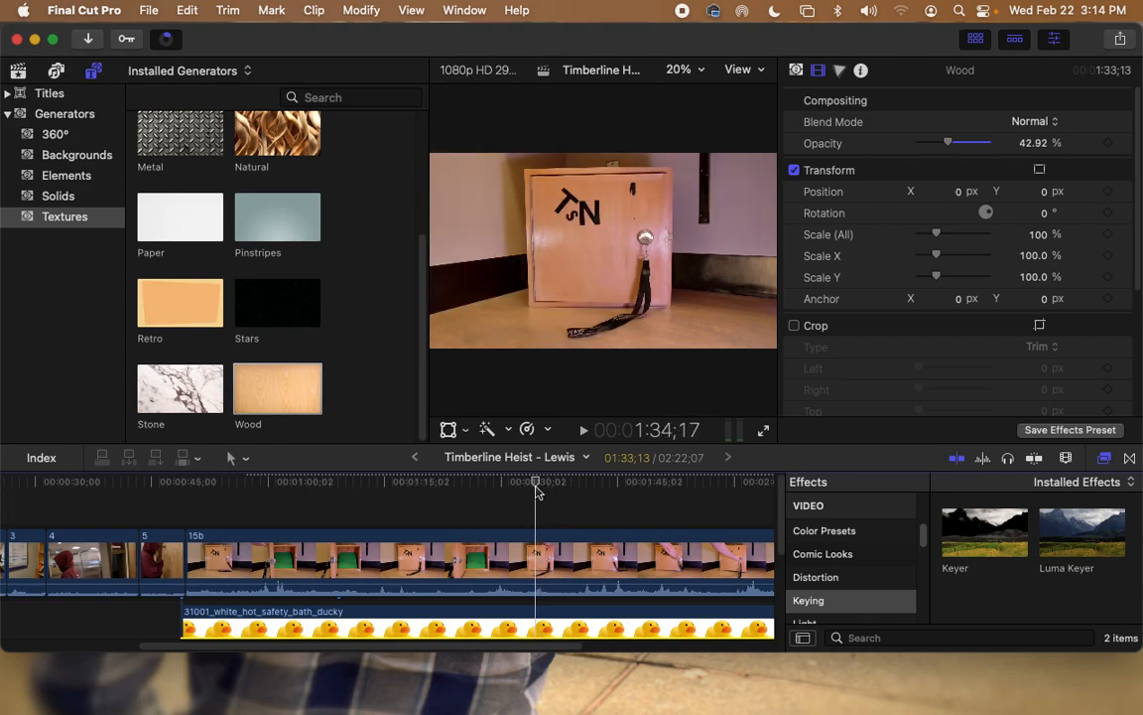
# Step: Split clip 15b at the playhead with the Blade tool
pyautogui.click(244, 458)
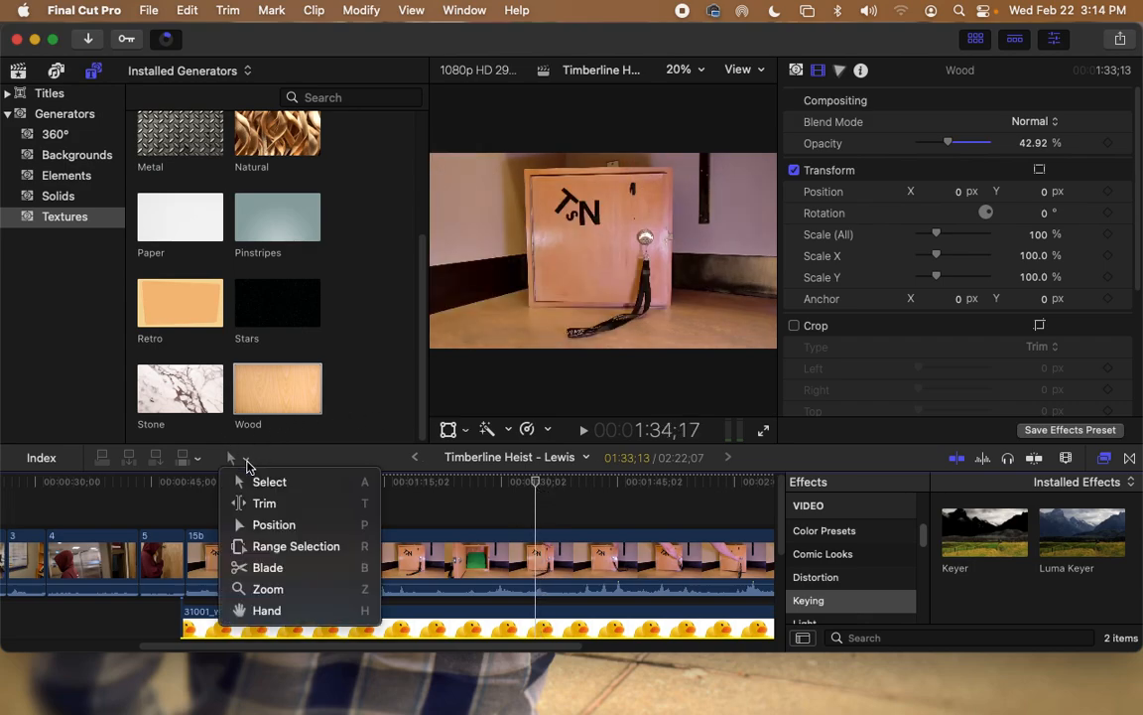
pyautogui.click(369, 568)
pyautogui.press('b')
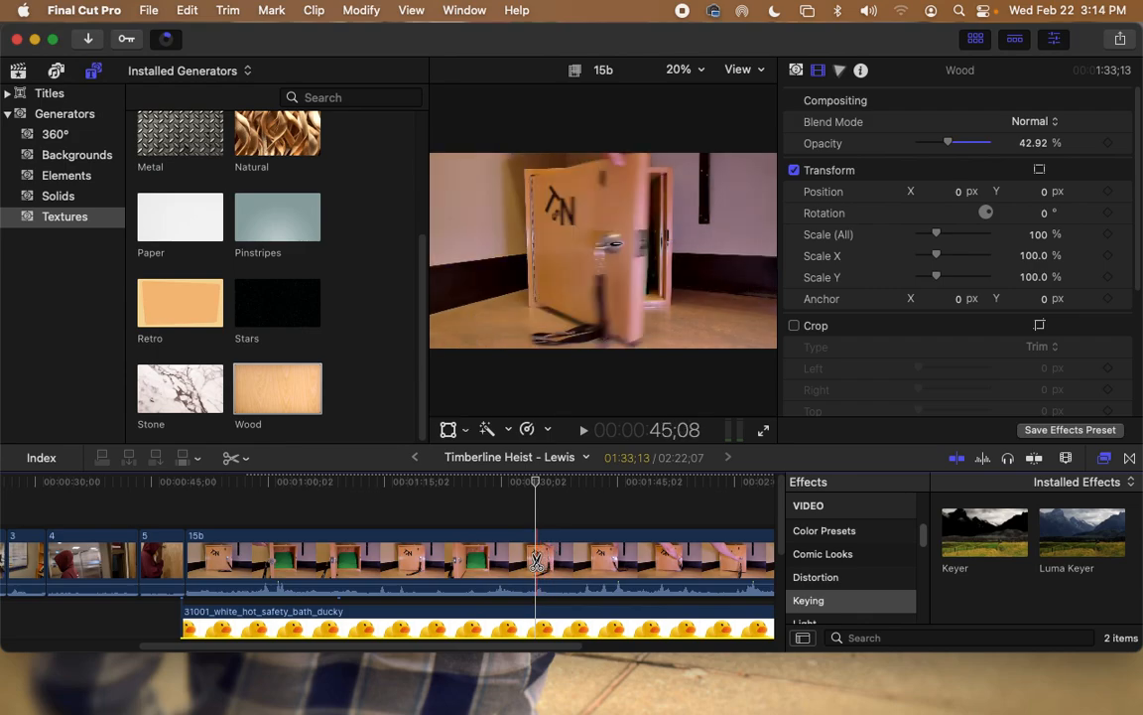
pyautogui.click(534, 563)
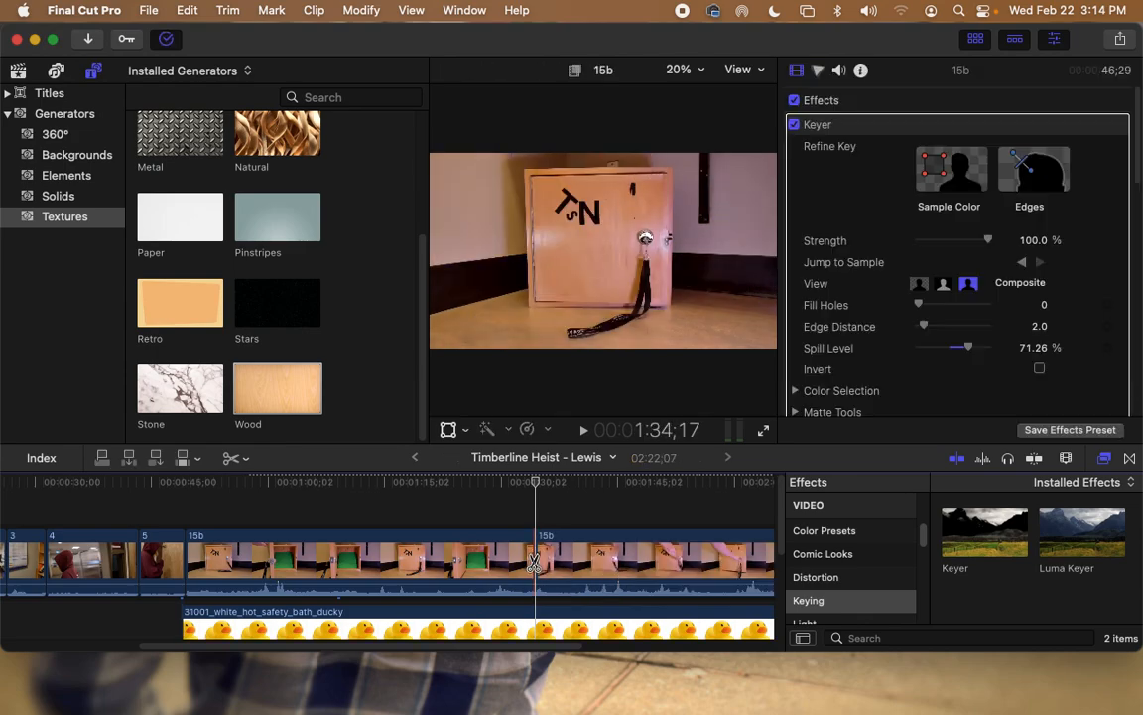
pyautogui.moveTo(537, 485); pyautogui.dragTo(570, 486)
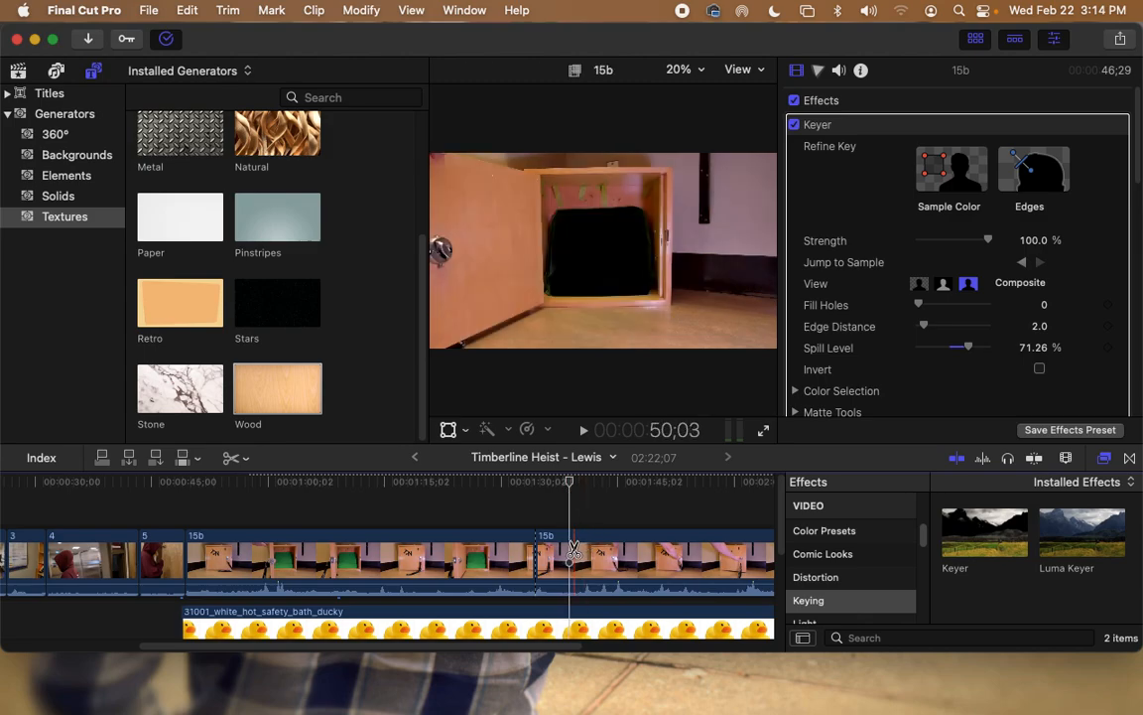
# Step: Return to the Select tool and delete the unwanted later section of 15b
pyautogui.click(236, 457)
pyautogui.click(273, 483)
pyautogui.click(451, 557)
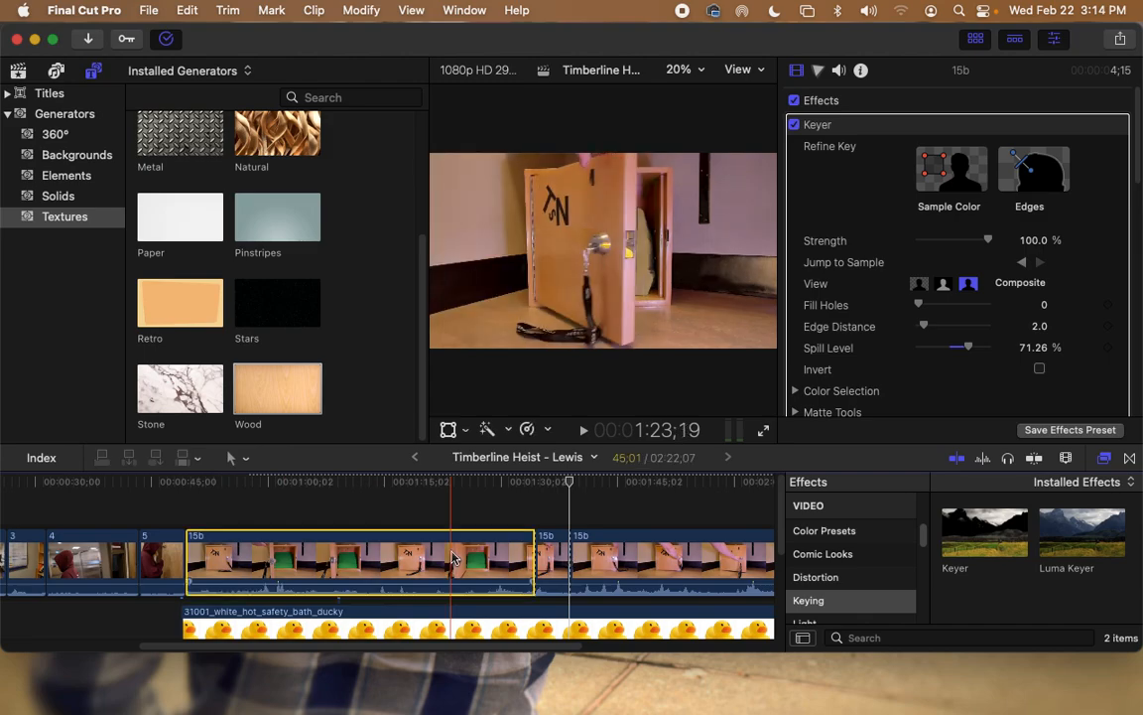
pyautogui.press('Delete')
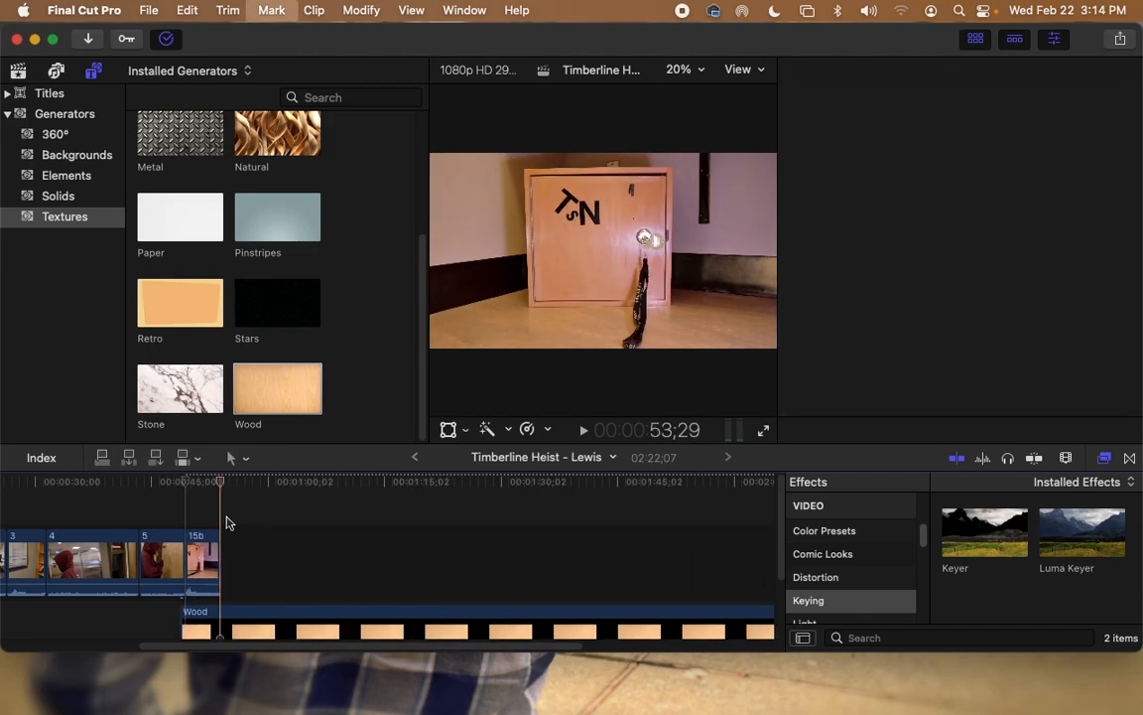
pyautogui.moveTo(223, 486); pyautogui.dragTo(184, 484)
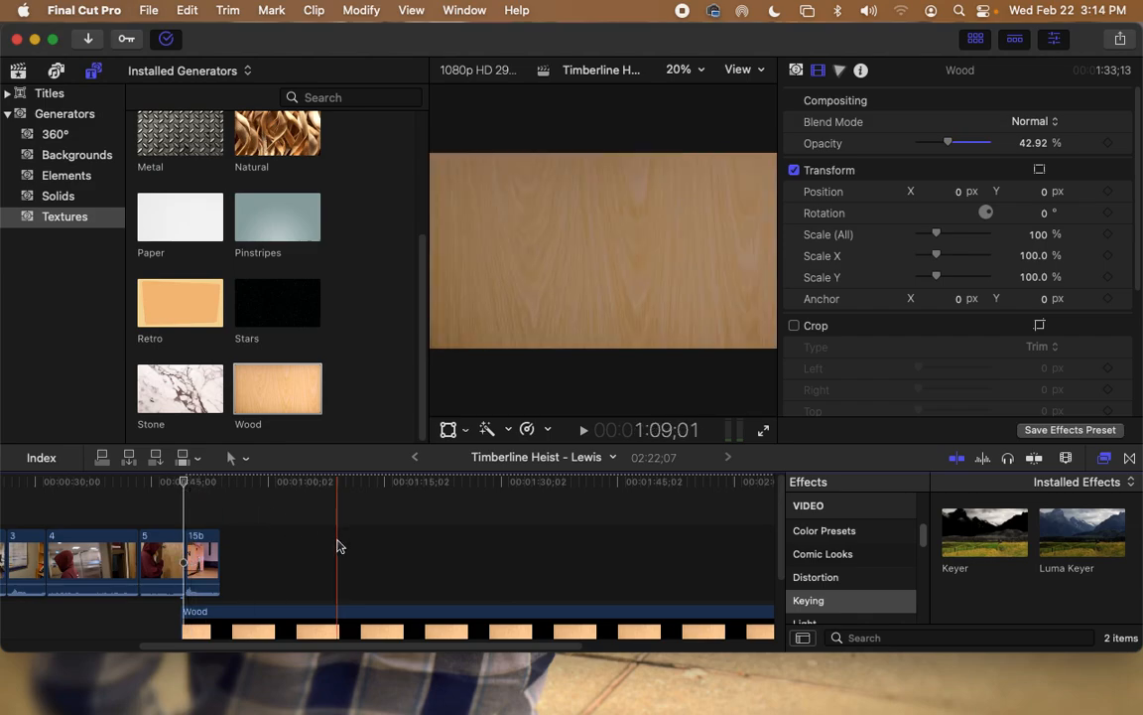
# Step: Trim the Wood texture clip's end to 5;08 so it finishes with clip 15b
pyautogui.scroll(-2, 342, 556)
pyautogui.scroll(2, 402, 563)
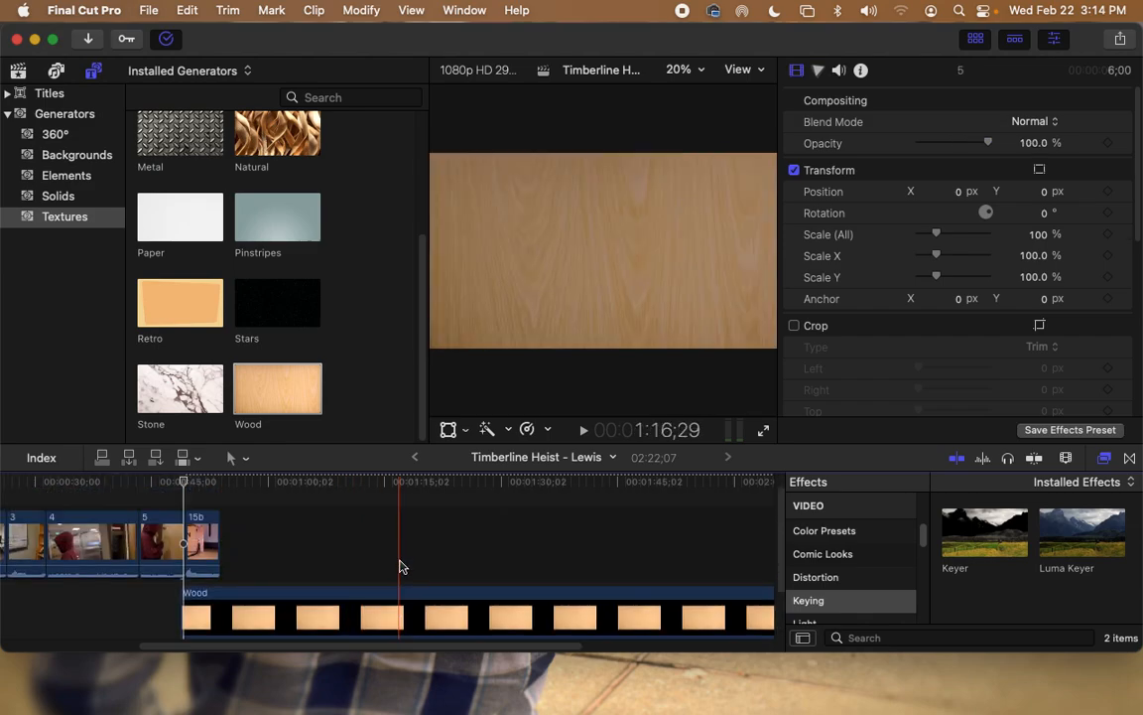
pyautogui.click(405, 593)
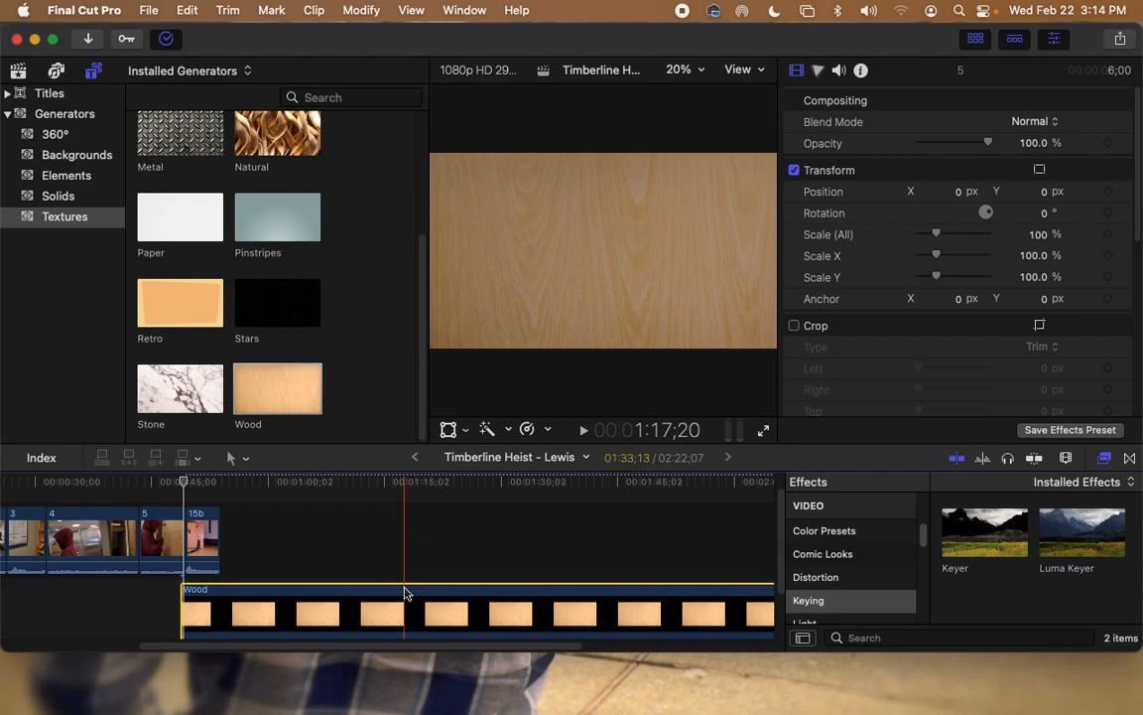
pyautogui.moveTo(288, 648); pyautogui.dragTo(427, 648)
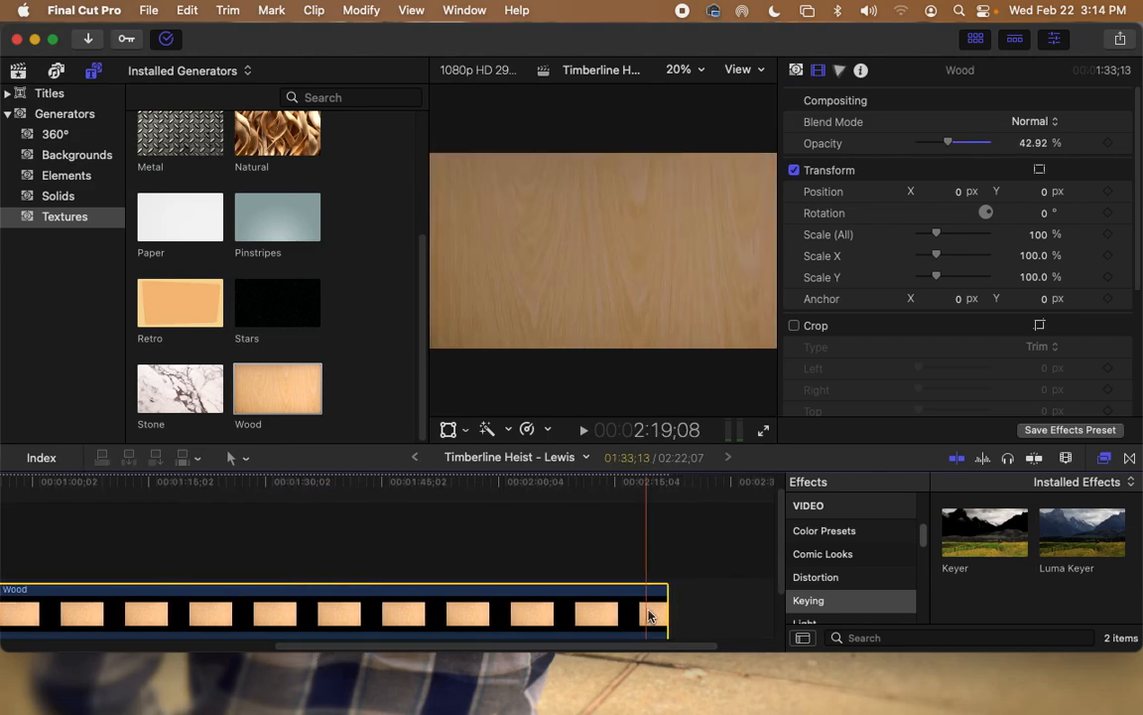
pyautogui.moveTo(665, 596); pyautogui.dragTo(429, 606)
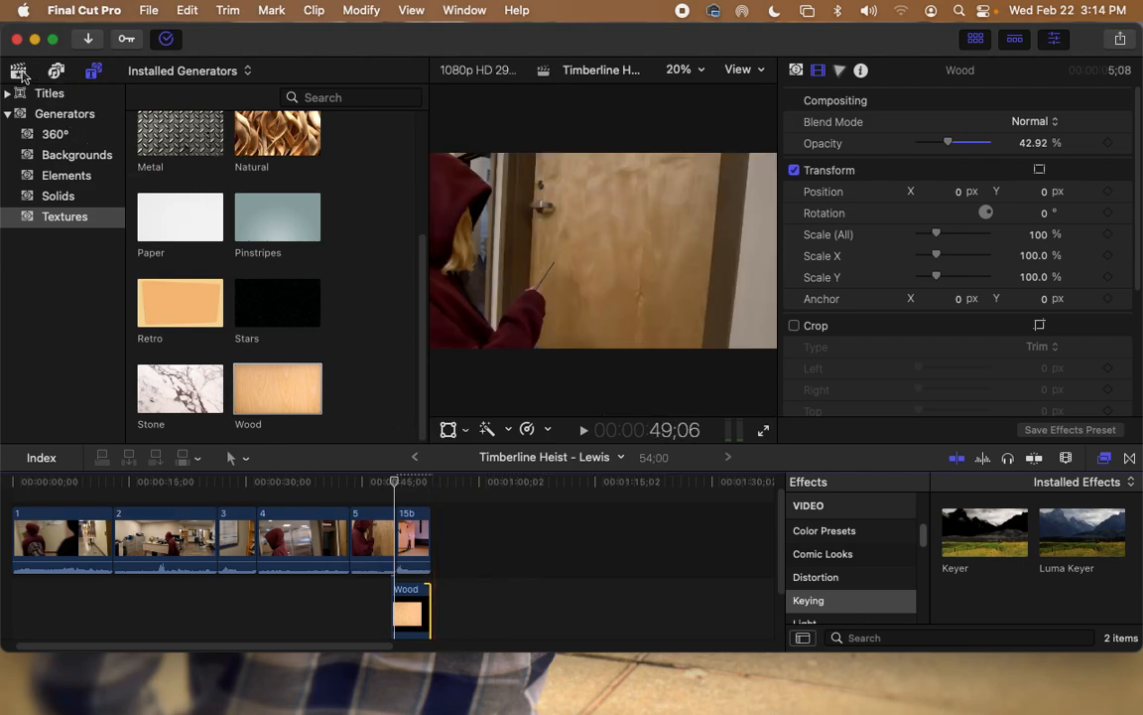
# Step: Connect the rubber duck still image above clip 15b
pyautogui.click(18, 70)
pyautogui.scroll(-5, 263, 216)
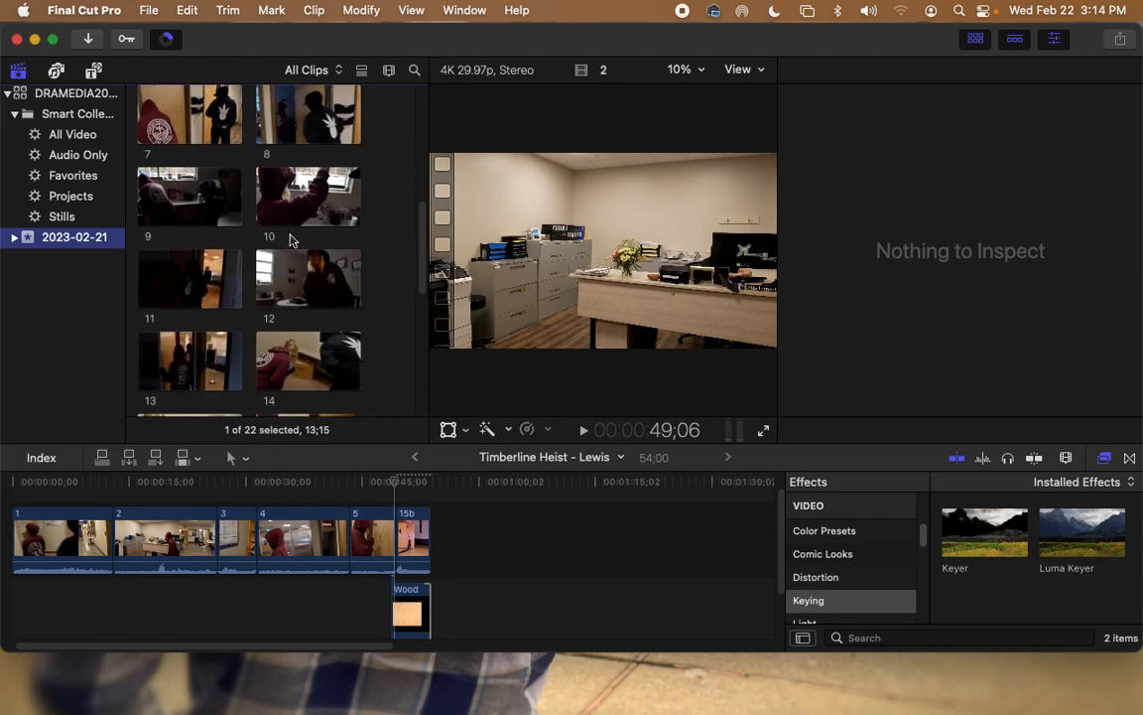
pyautogui.scroll(-4, 291, 242)
pyautogui.click(290, 345)
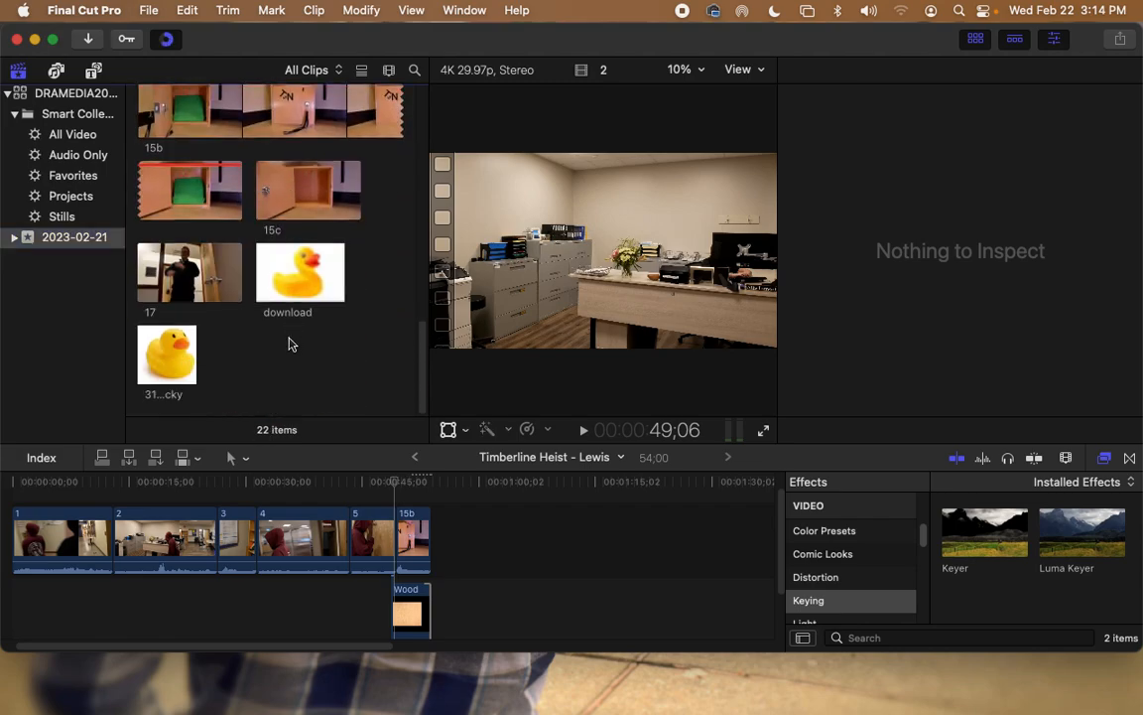
pyautogui.click(167, 353)
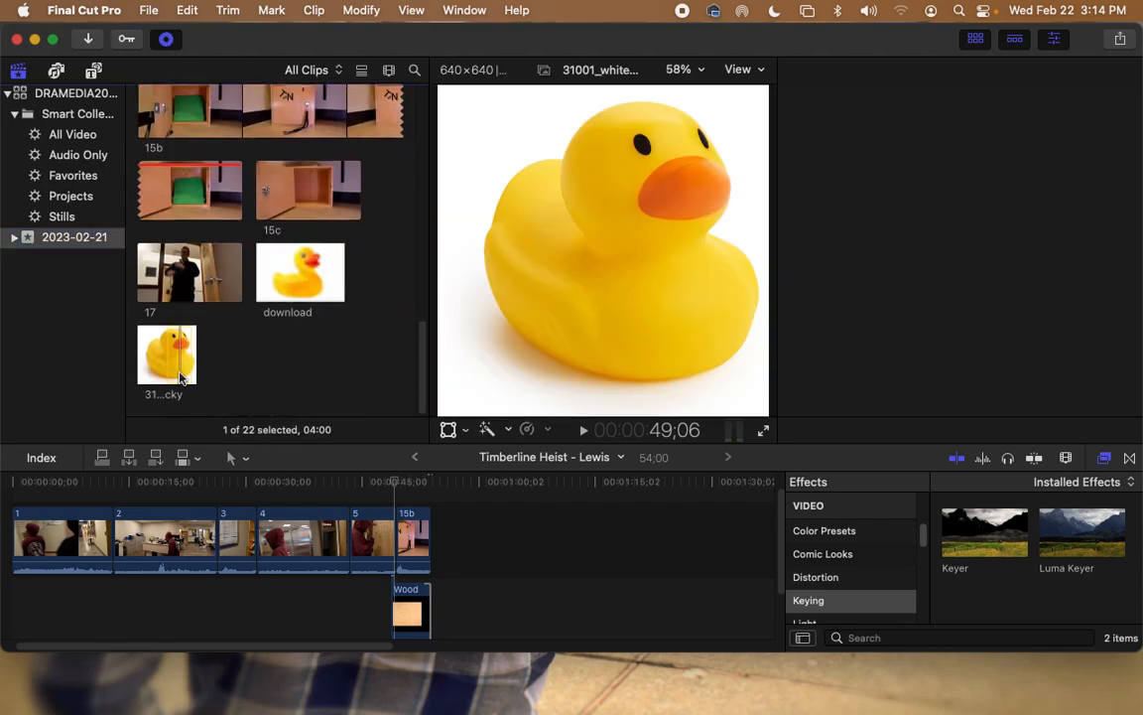
pyautogui.moveTo(166, 353); pyautogui.dragTo(428, 607)
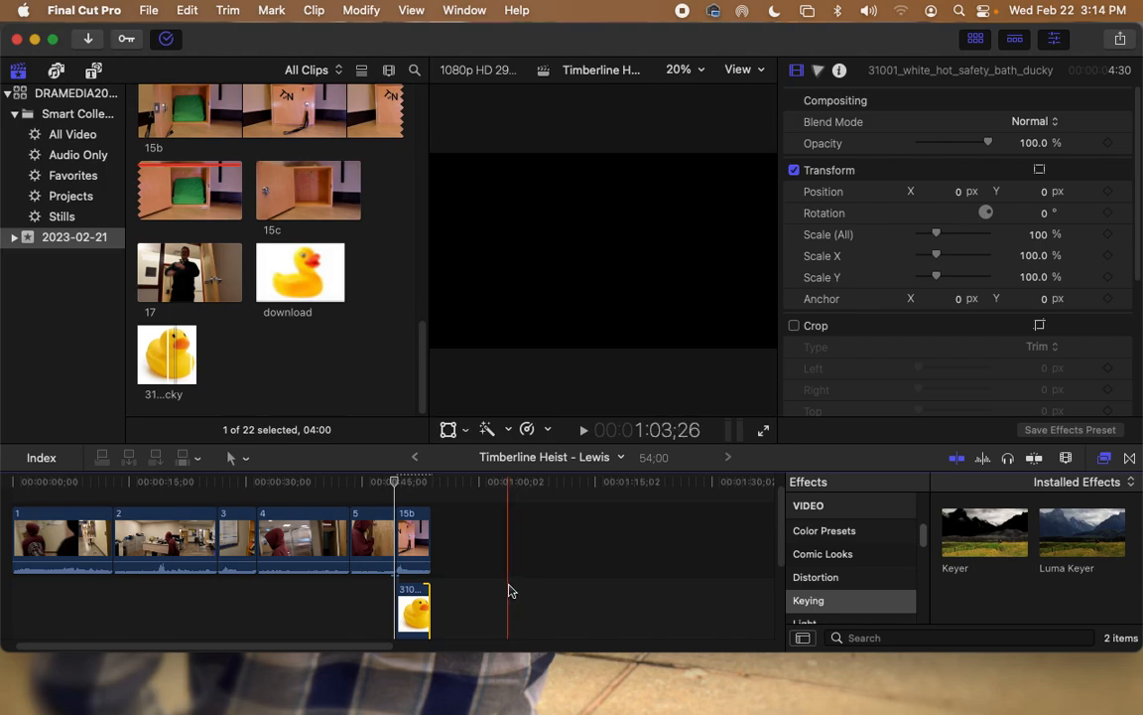
pyautogui.scroll(-1, 506, 586)
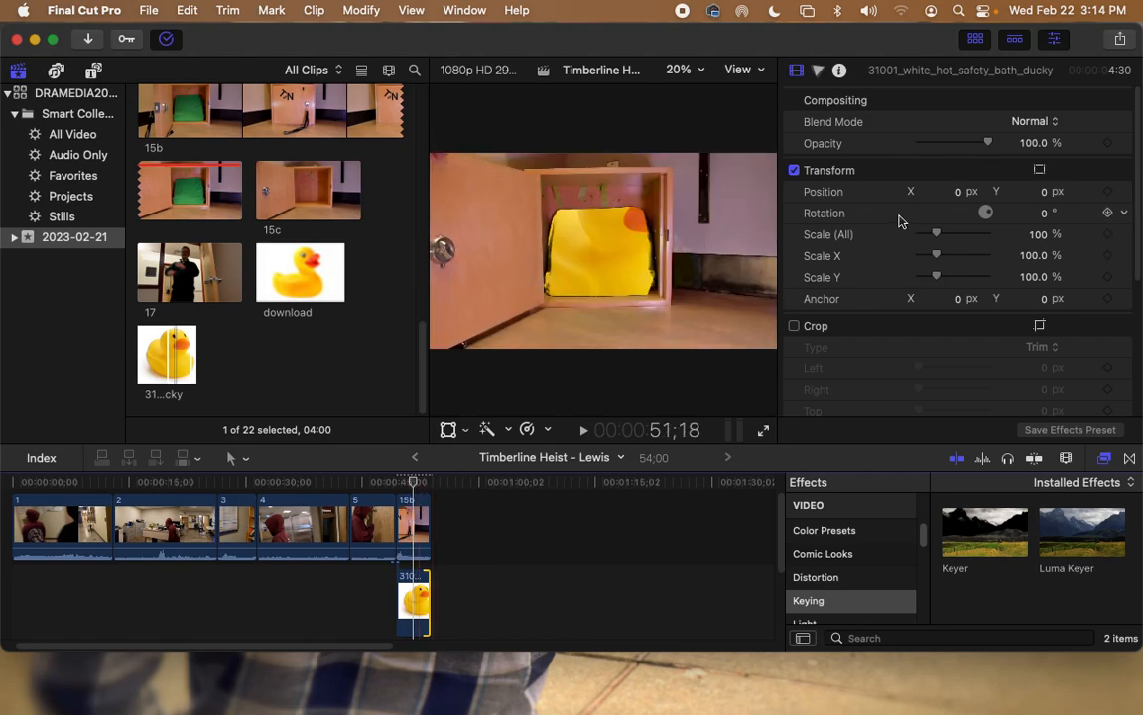
# Step: Shrink the duck overlay to 46% scale and shift it slightly left to X −23 px
pyautogui.click(414, 600)
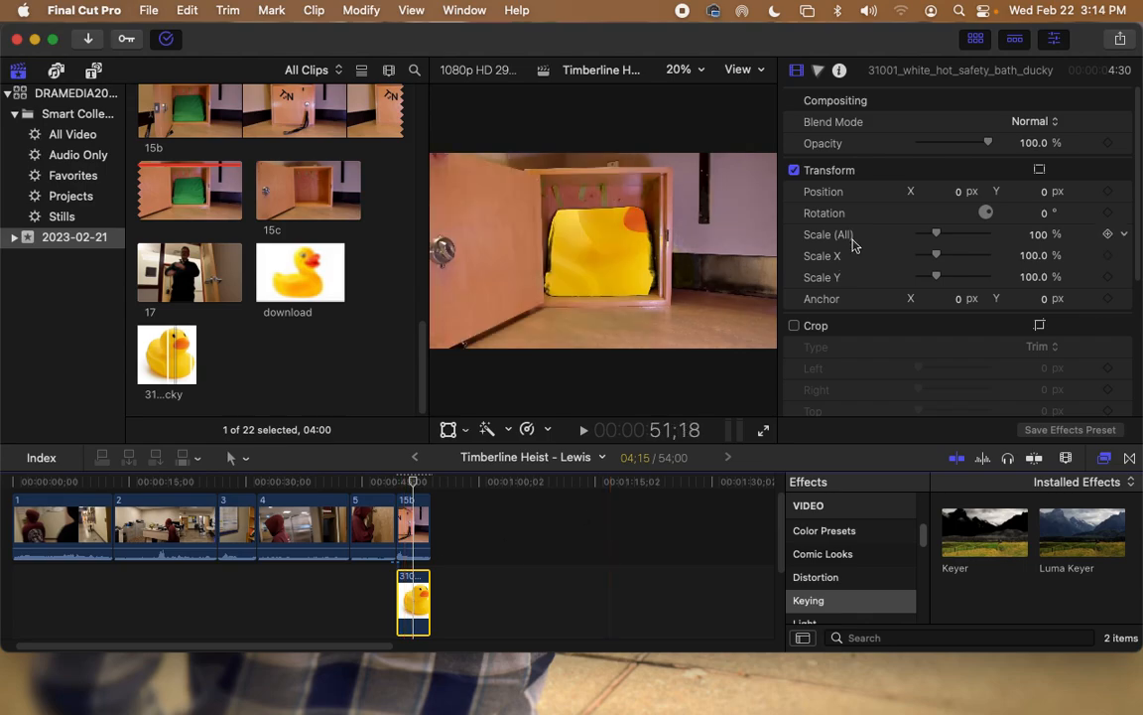
pyautogui.moveTo(936, 241); pyautogui.dragTo(928, 240)
pyautogui.moveTo(937, 191); pyautogui.dragTo(919, 191)
pyautogui.moveTo(928, 236); pyautogui.dragTo(928, 237)
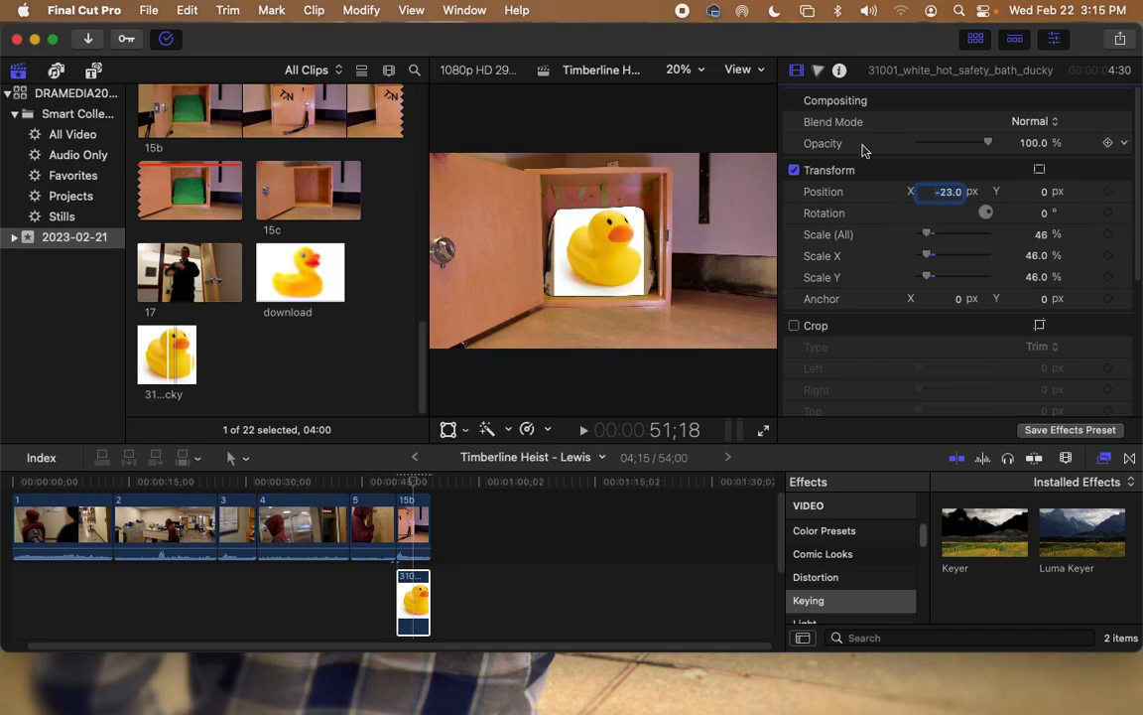
# Step: Apply a Keyer to the duck overlay, sampling its white background to remove it
pyautogui.moveTo(1002, 528); pyautogui.dragTo(417, 603)
pyautogui.click(938, 166)
pyautogui.click(563, 221)
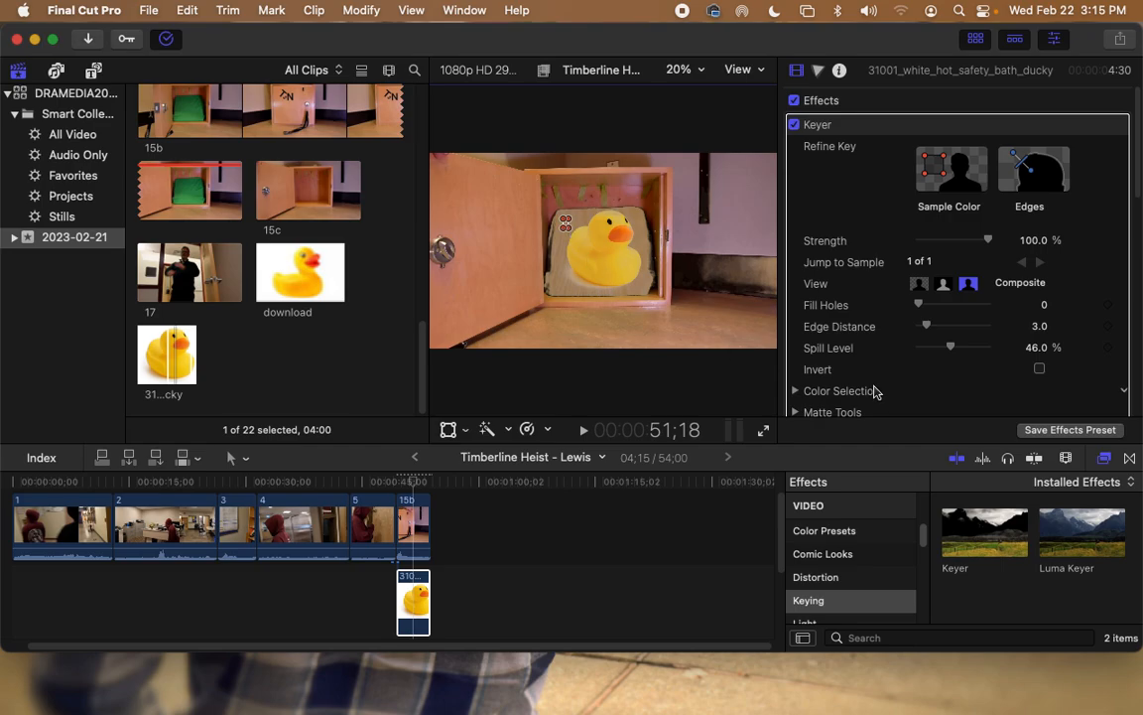
pyautogui.click(696, 556)
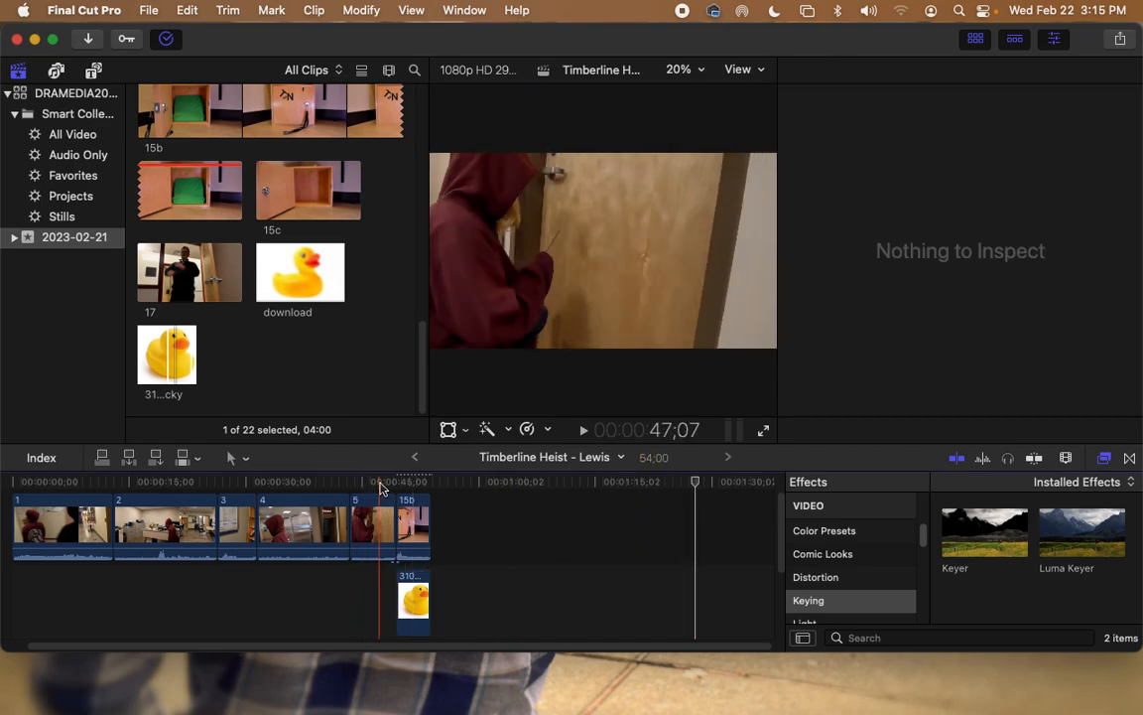
pyautogui.click(380, 486)
pyautogui.doubleClick(267, 306)
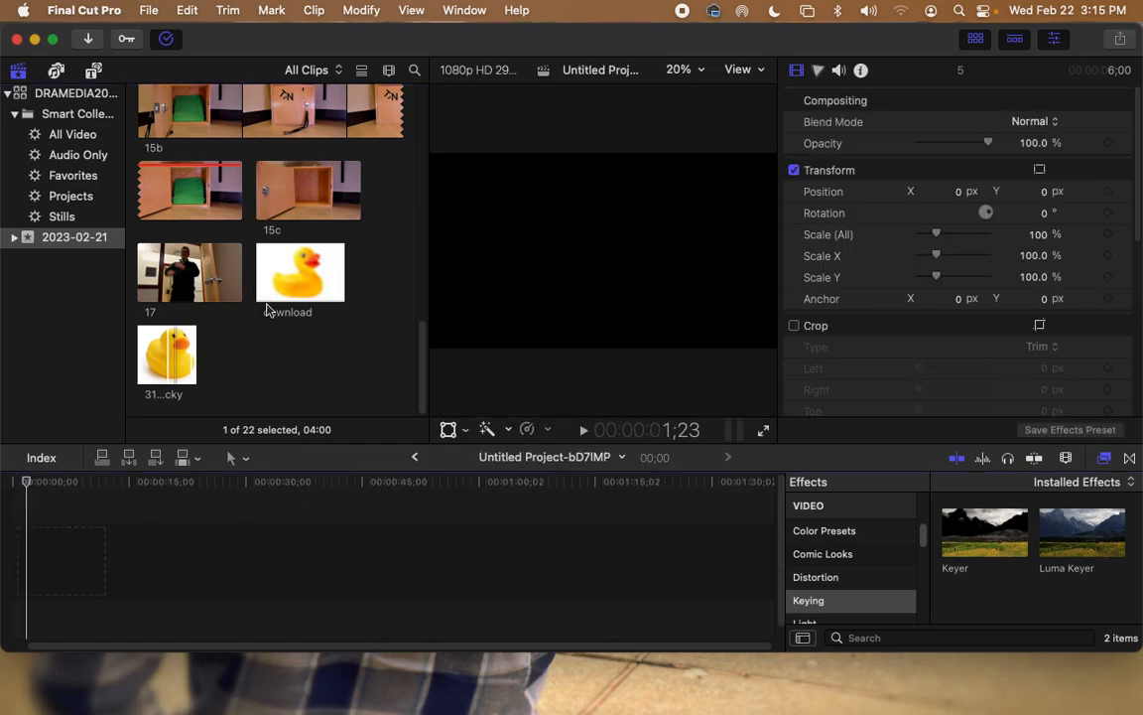
pyautogui.click(586, 457)
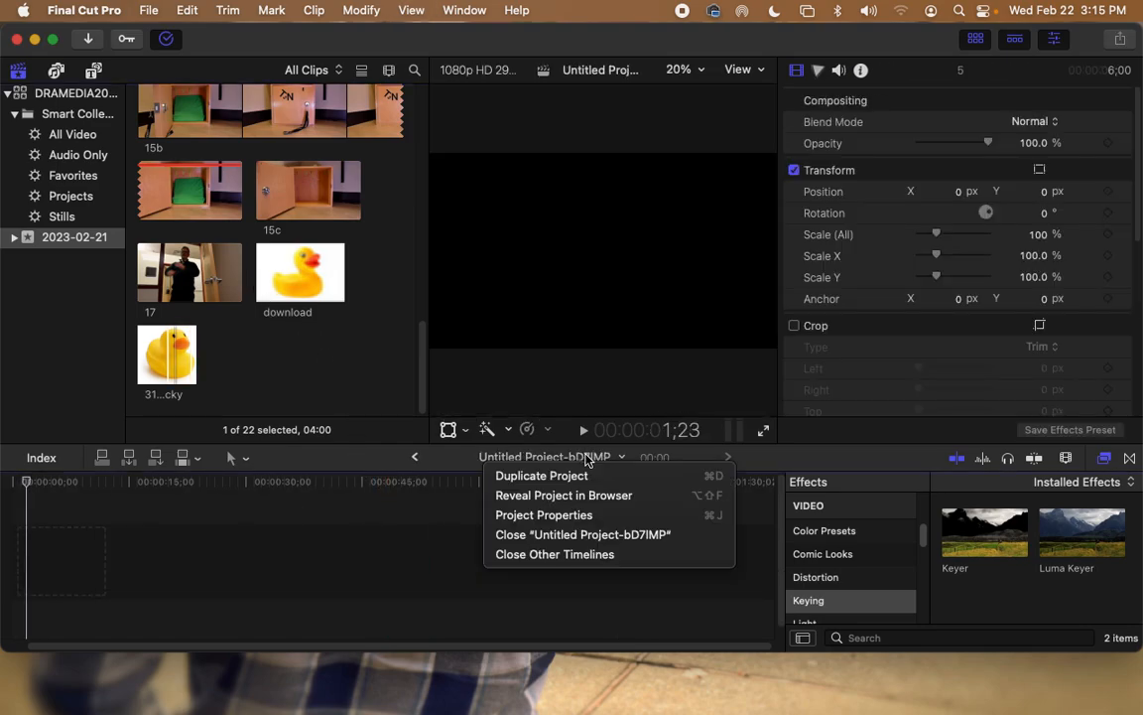
pyautogui.click(587, 461)
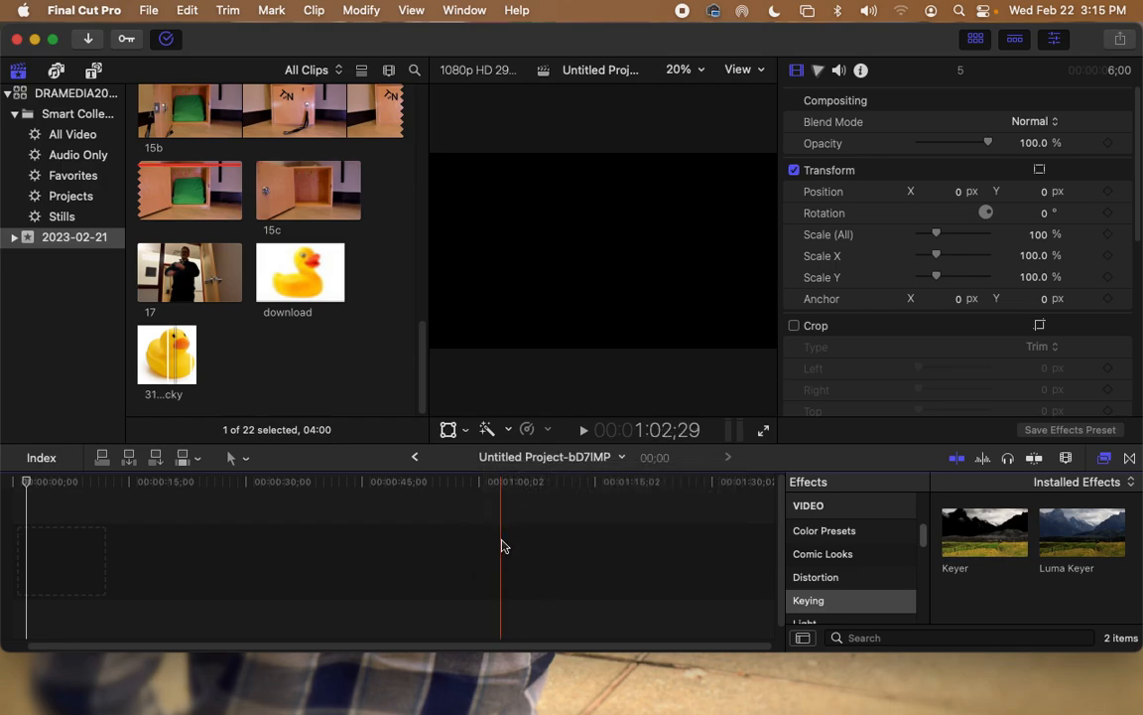
pyautogui.moveTo(242, 647); pyautogui.dragTo(147, 660)
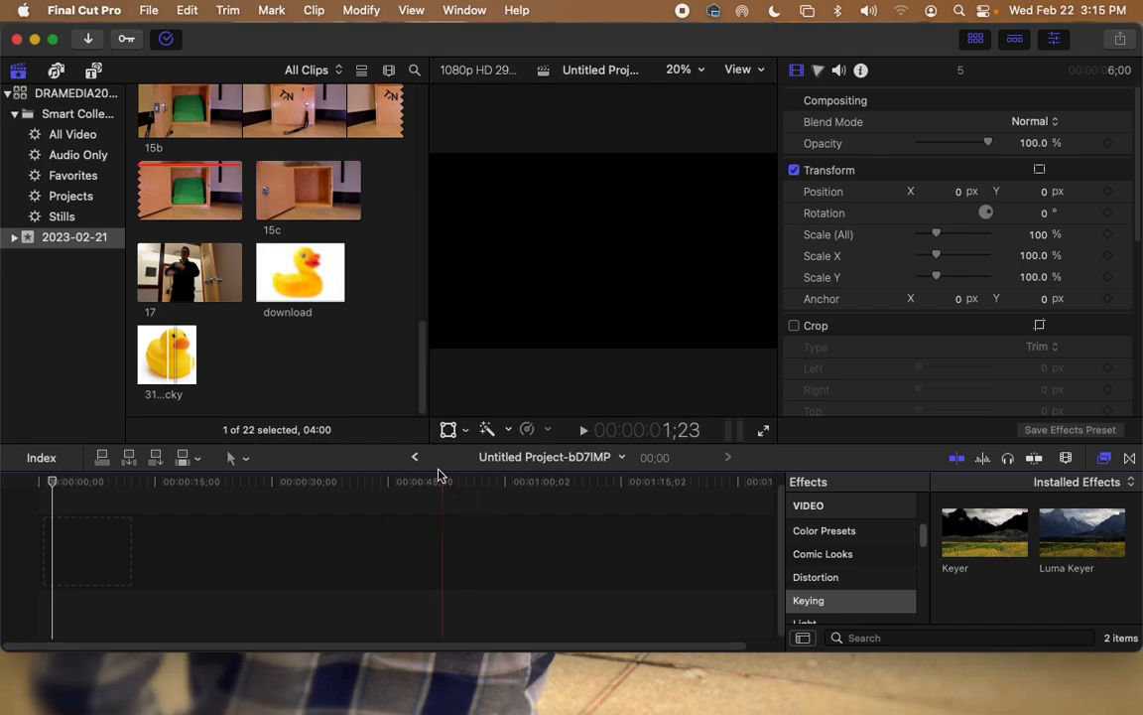
pyautogui.moveTo(427, 385); pyautogui.dragTo(371, 76)
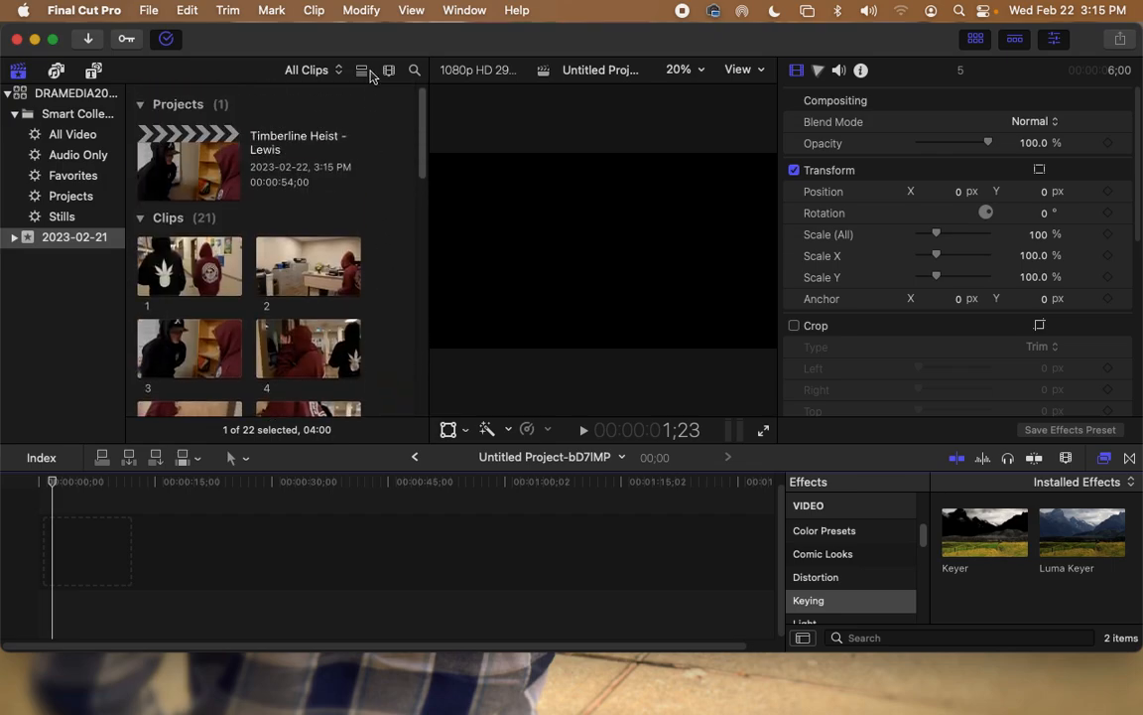
# Step: Reopen the Timberline Heist - Lewis project and play back from the end of clip 5
pyautogui.doubleClick(175, 184)
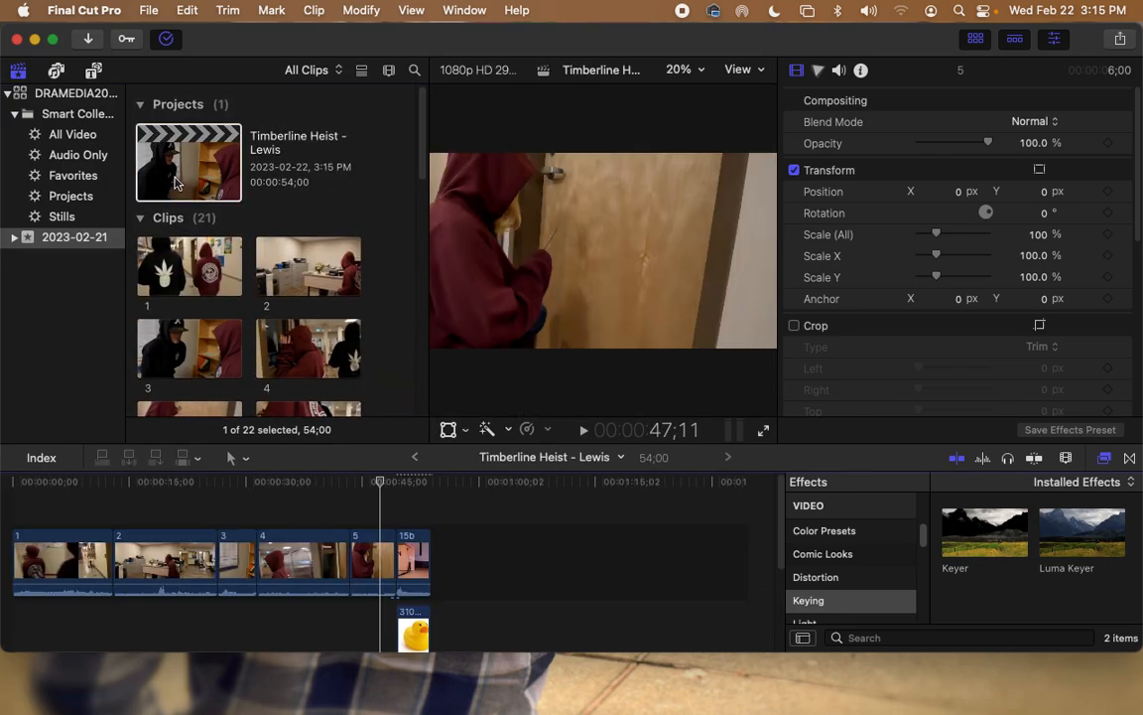
pyautogui.moveTo(383, 490); pyautogui.dragTo(408, 491)
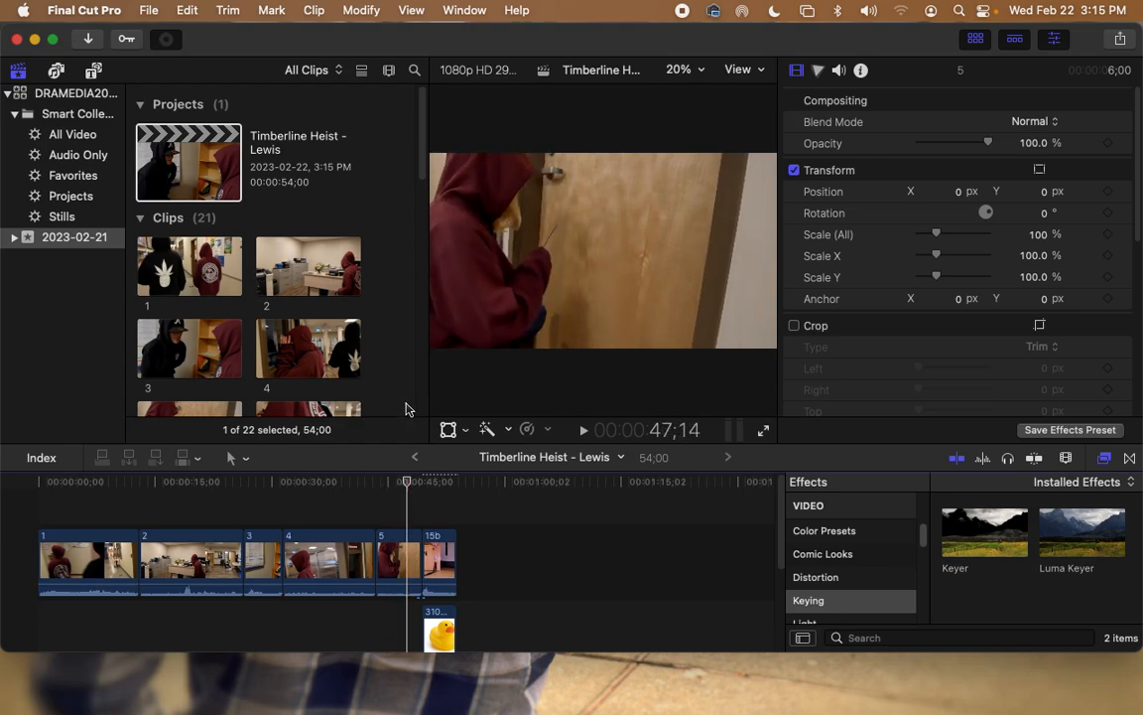
pyautogui.press('space')
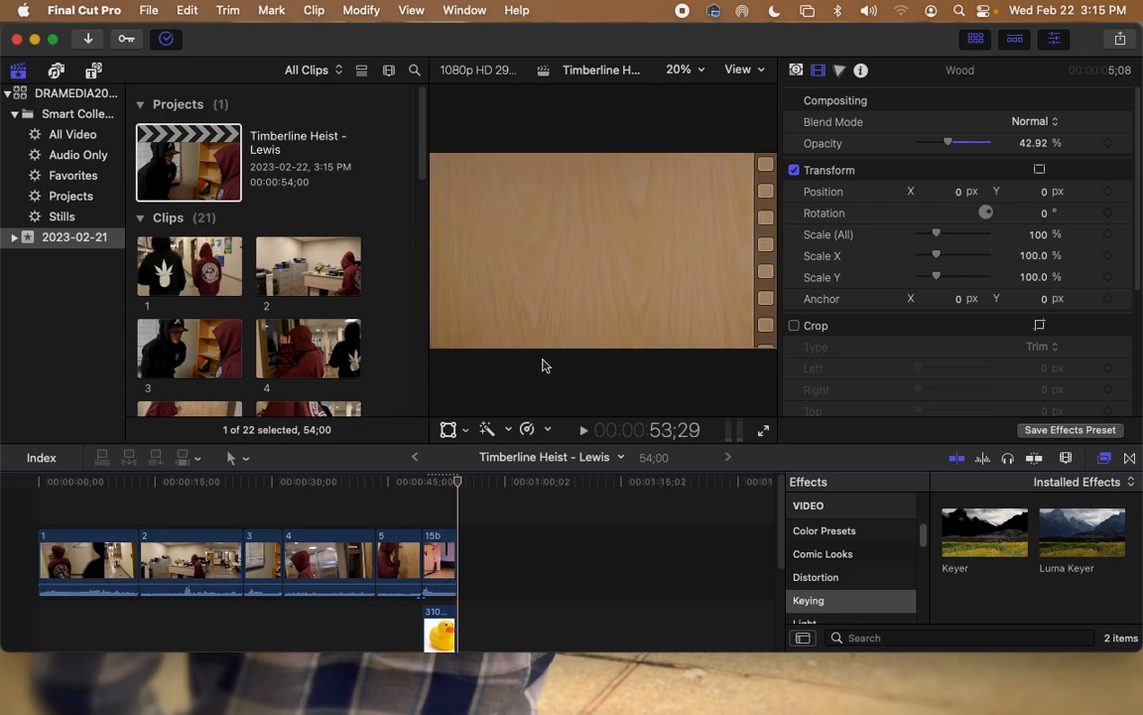
pyautogui.moveTo(783, 518); pyautogui.dragTo(784, 574)
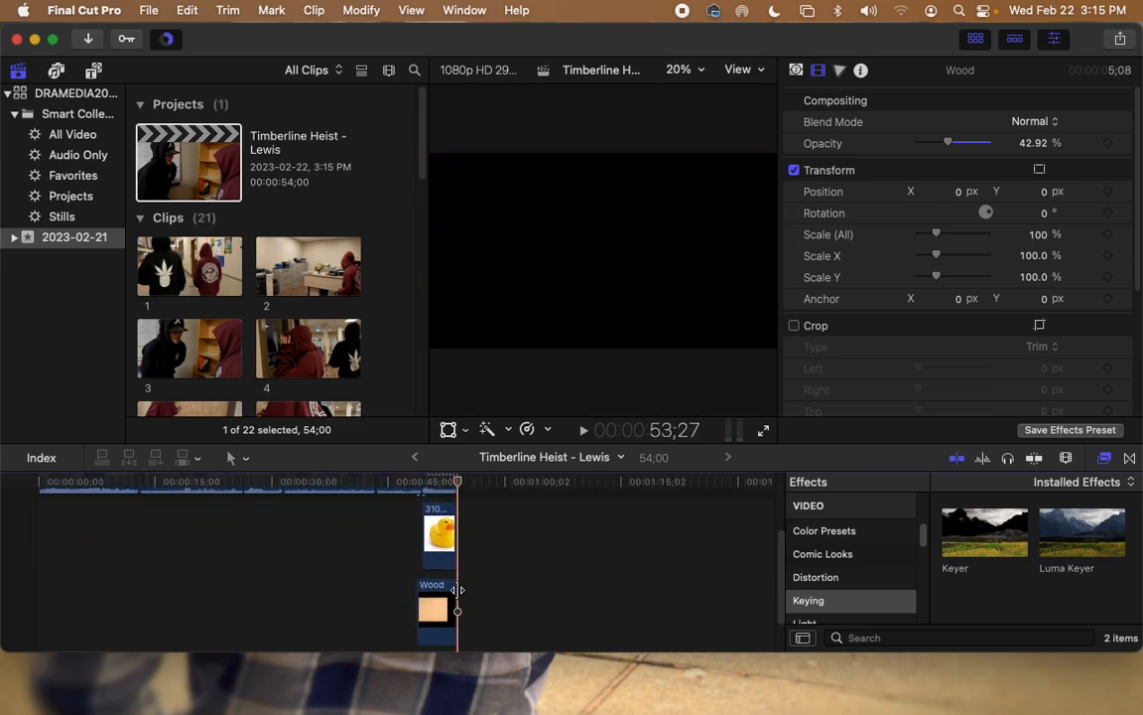
# Step: Trim three frames off the Wood clip (now 5;05) and show Titles and Generators
pyautogui.moveTo(456, 588); pyautogui.dragTo(454, 588)
pyautogui.scroll(3, 784, 581)
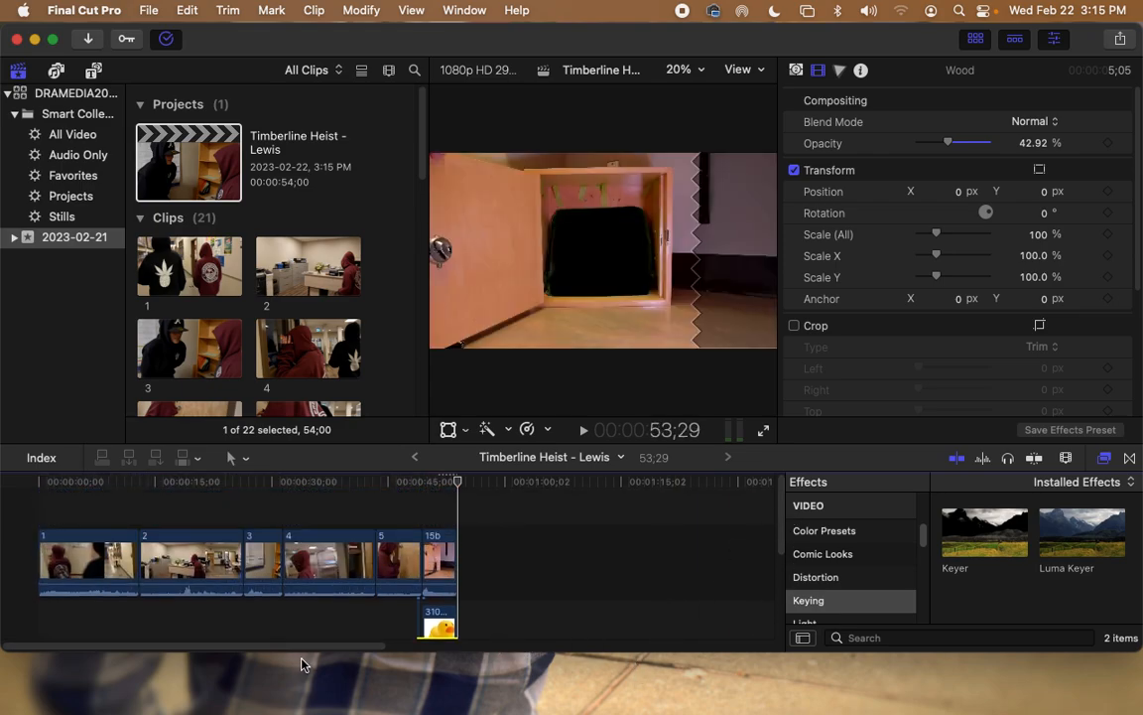
pyautogui.click(93, 72)
# Step: Insert the Basic 3D title at the start of the timeline
pyautogui.click(8, 94)
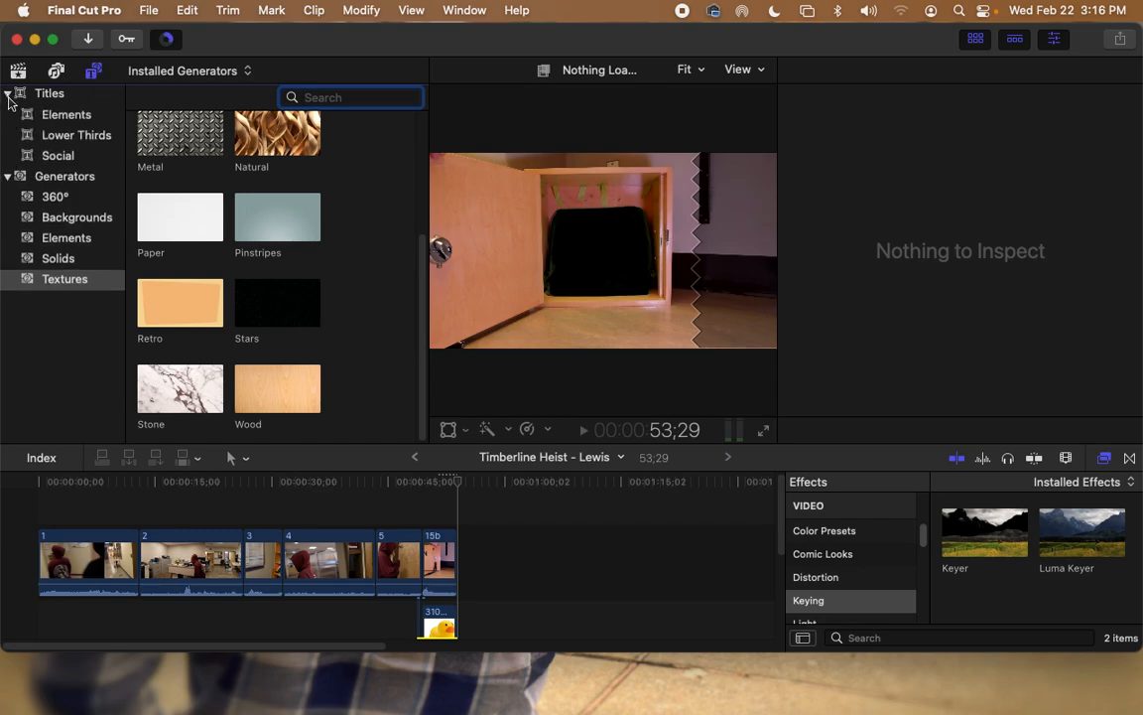
pyautogui.click(57, 112)
pyautogui.moveTo(170, 149); pyautogui.dragTo(36, 552)
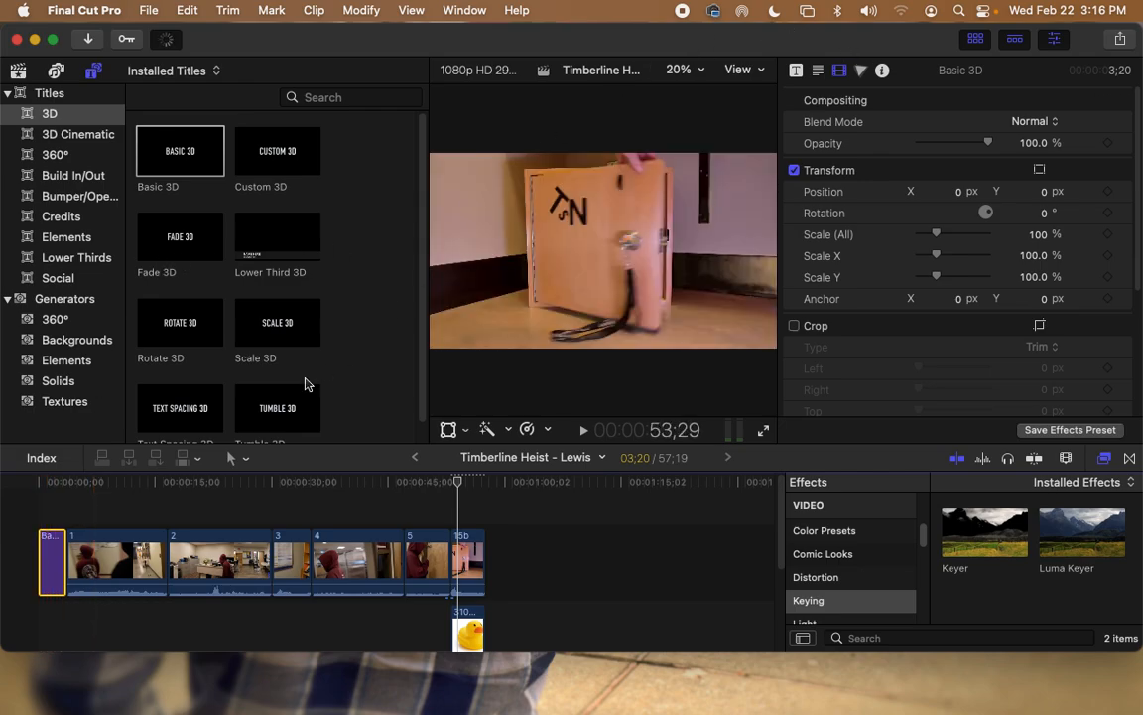
pyautogui.click(49, 491)
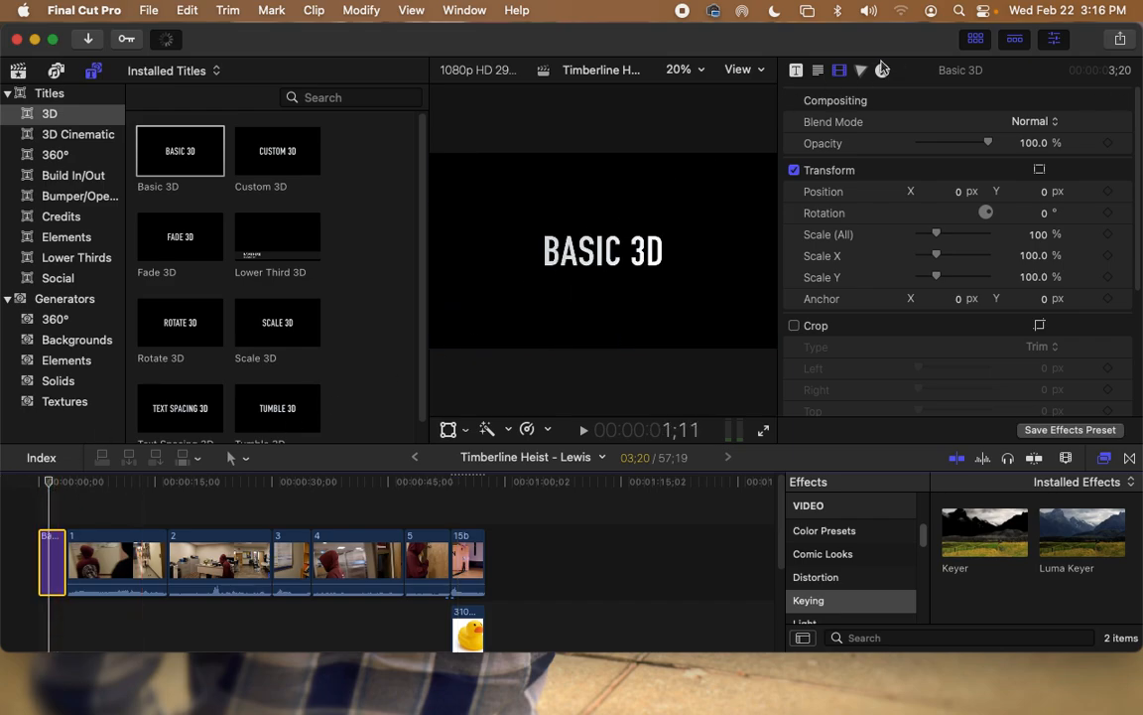
# Step: Change the title text to 'Timberline Heist' in the Duality font
pyautogui.click(795, 73)
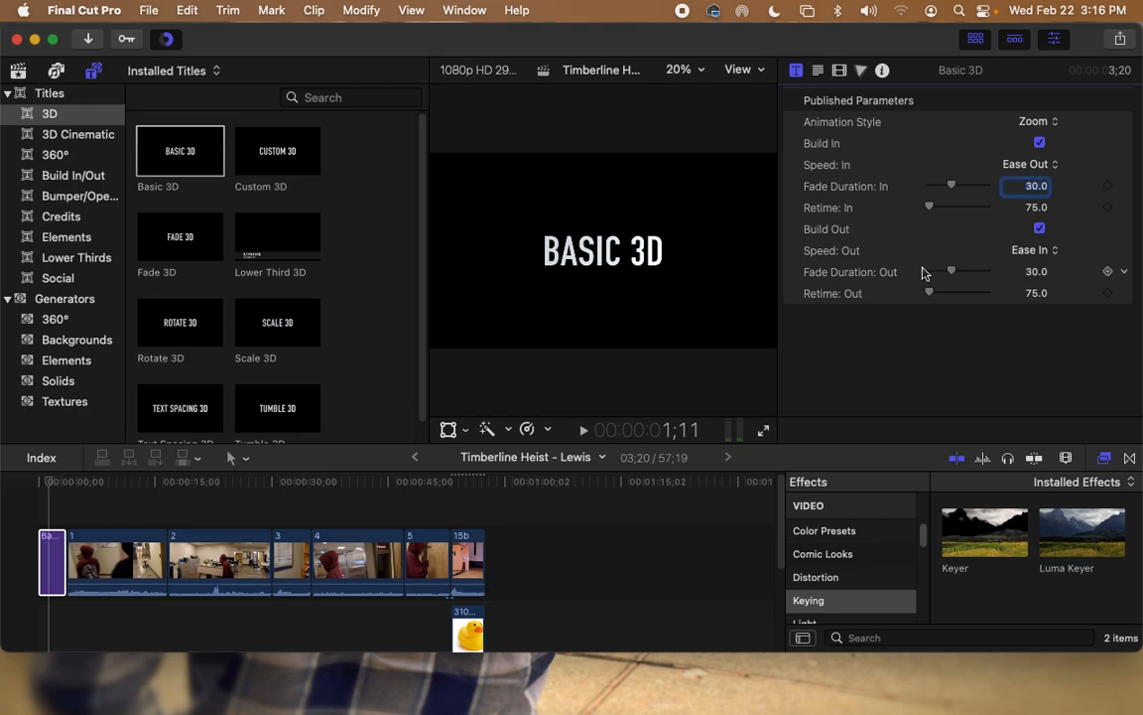
pyautogui.click(818, 72)
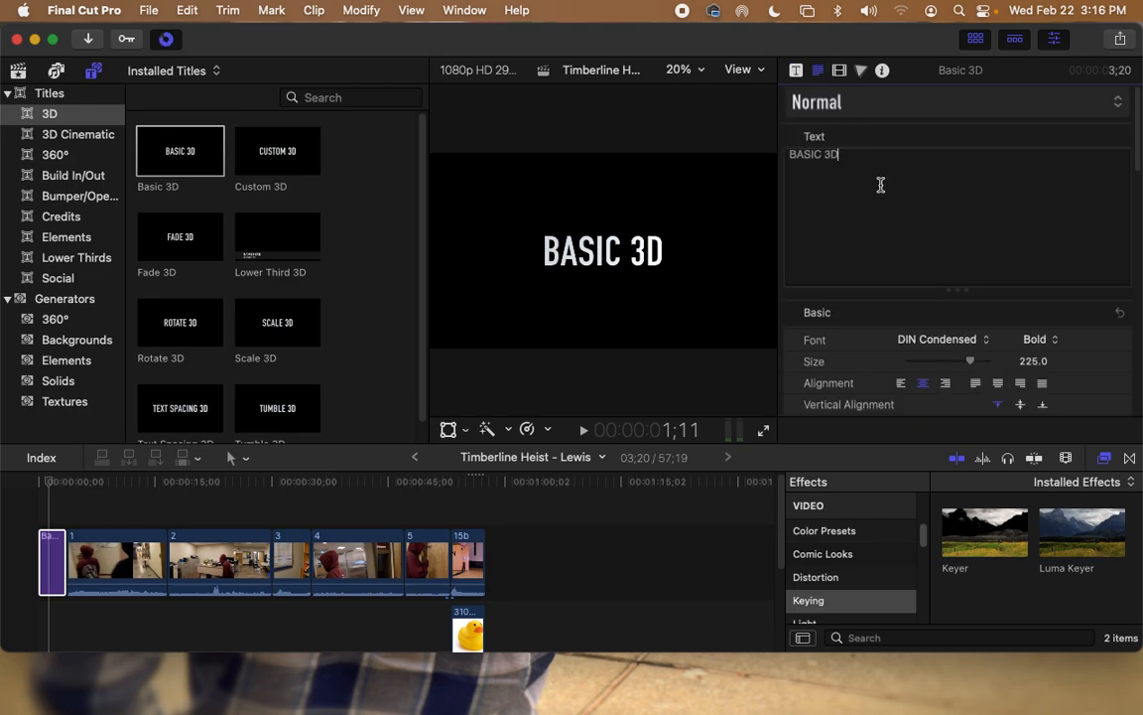
pyautogui.write('Timb')
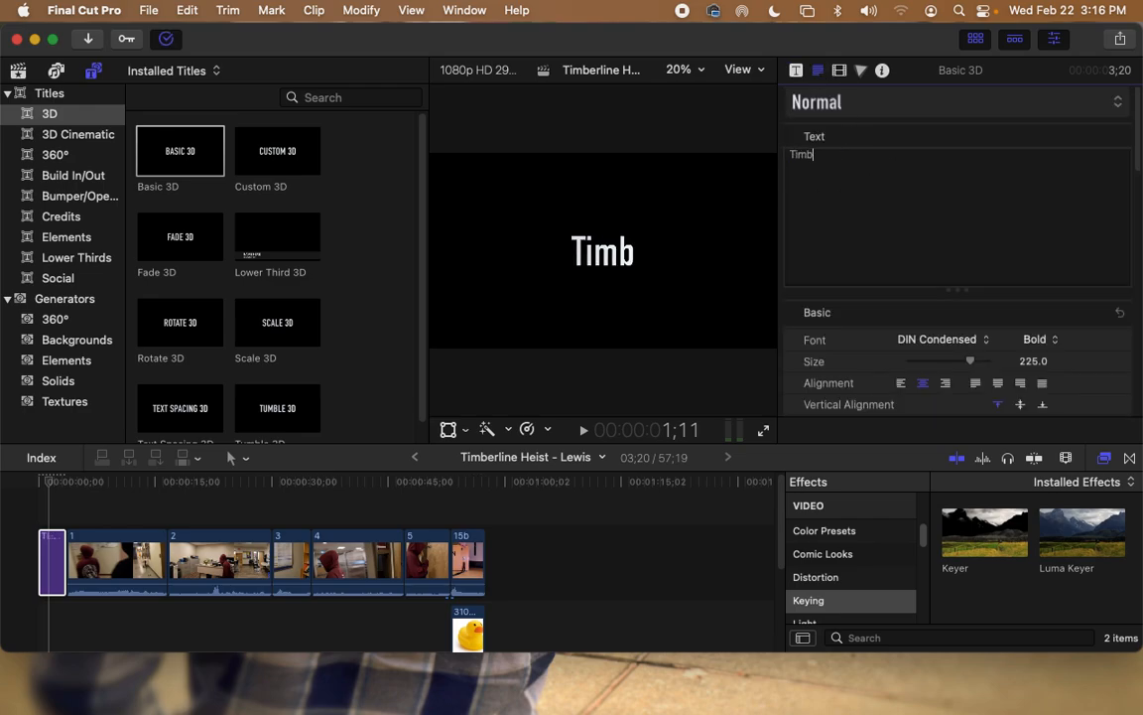
pyautogui.write('erline Heist')
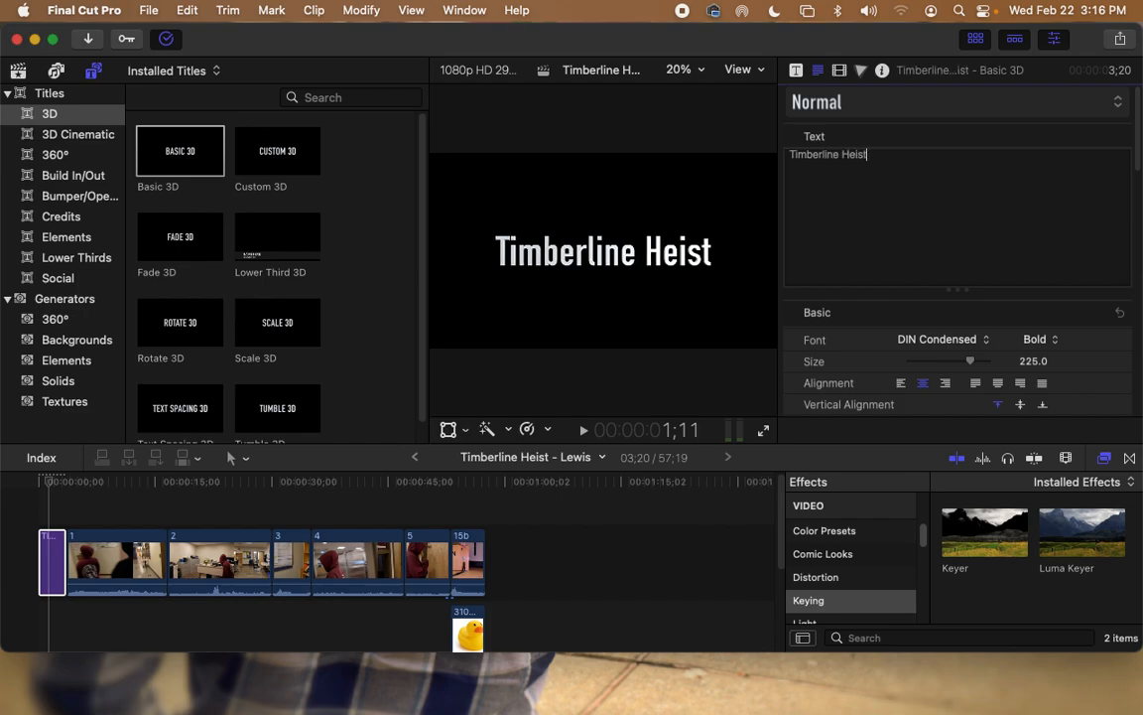
pyautogui.click(948, 338)
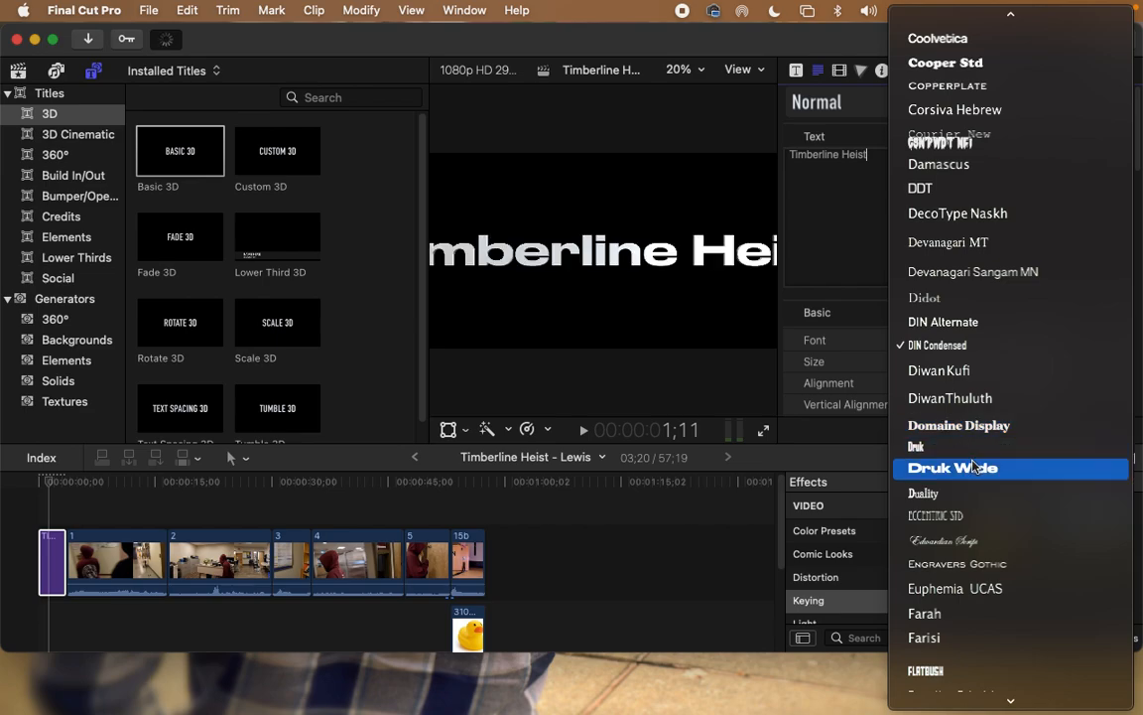
pyautogui.click(976, 492)
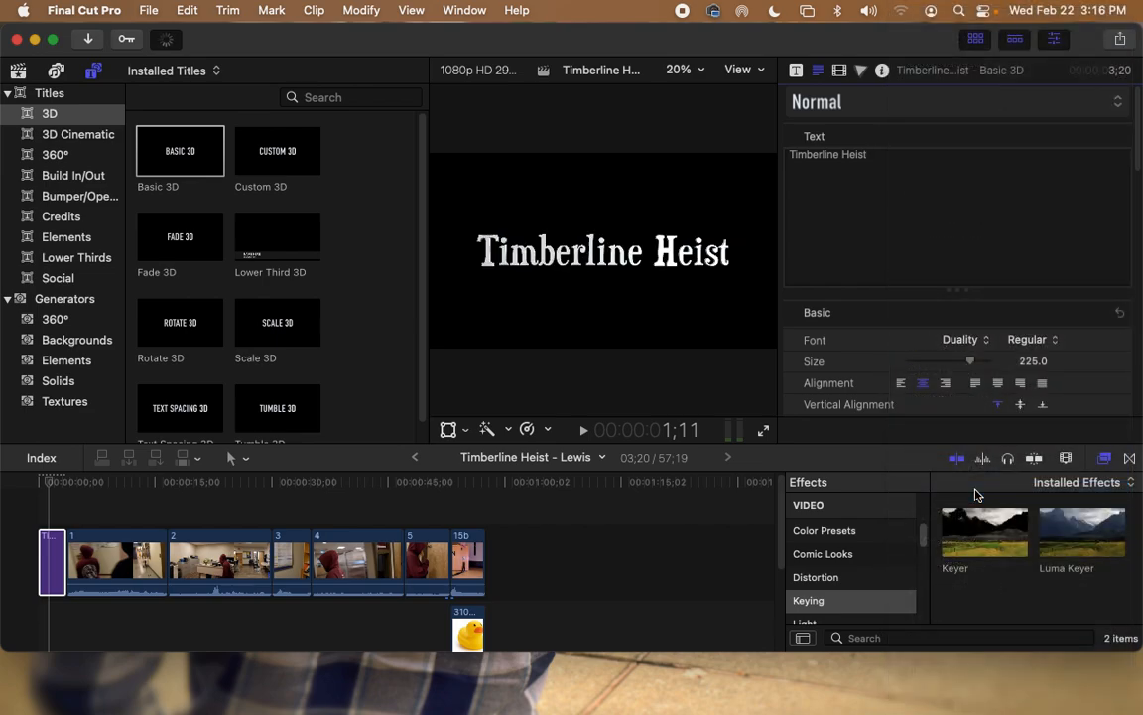
# Step: Set the title size to 247, tilt it to −14°, and preview the animation
pyautogui.moveTo(974, 366); pyautogui.dragTo(980, 367)
pyautogui.scroll(-3, 977, 377)
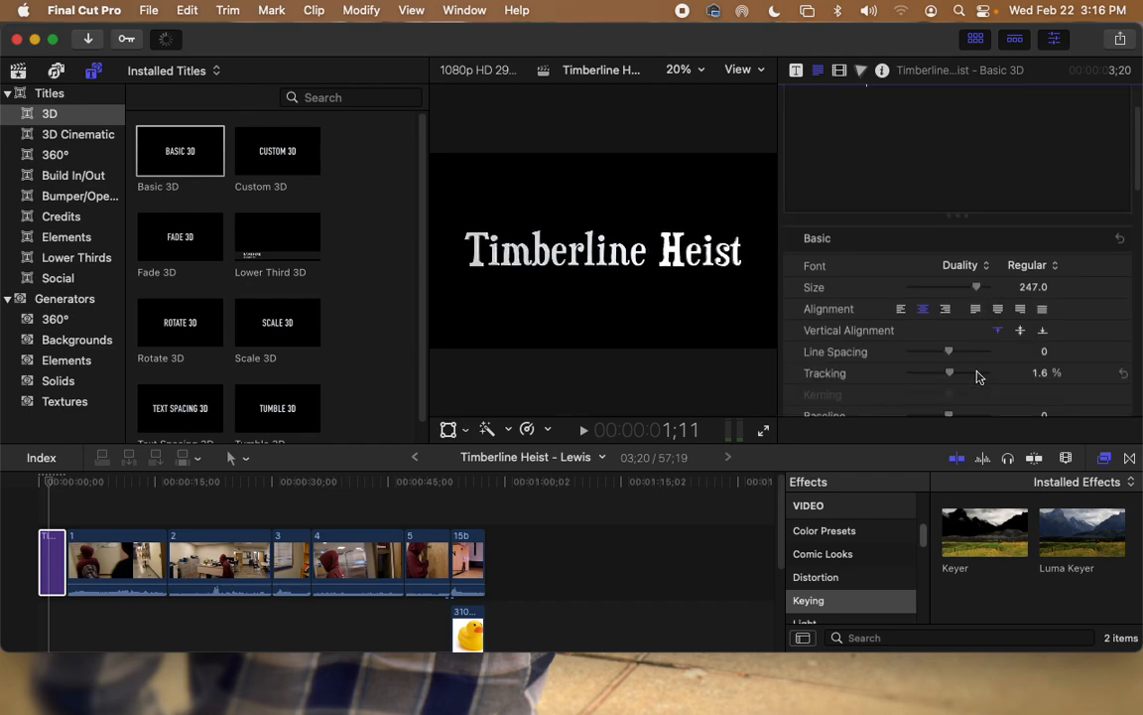
pyautogui.scroll(-2, 978, 375)
pyautogui.scroll(-5, 975, 373)
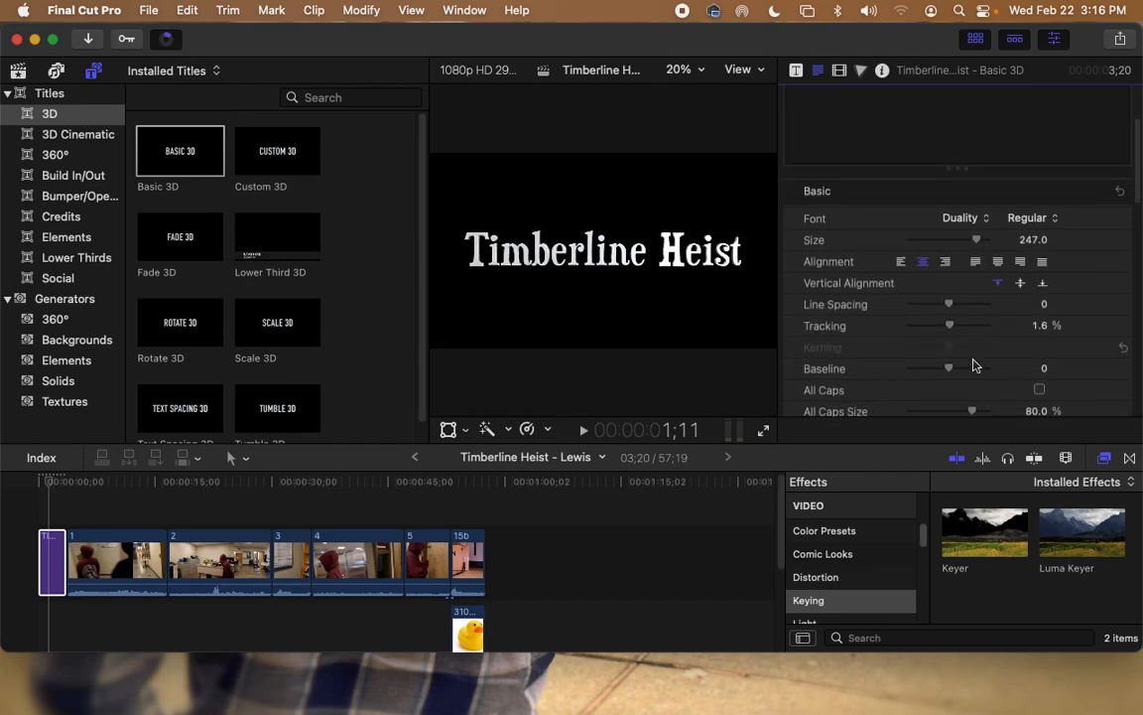
pyautogui.scroll(-5, 975, 367)
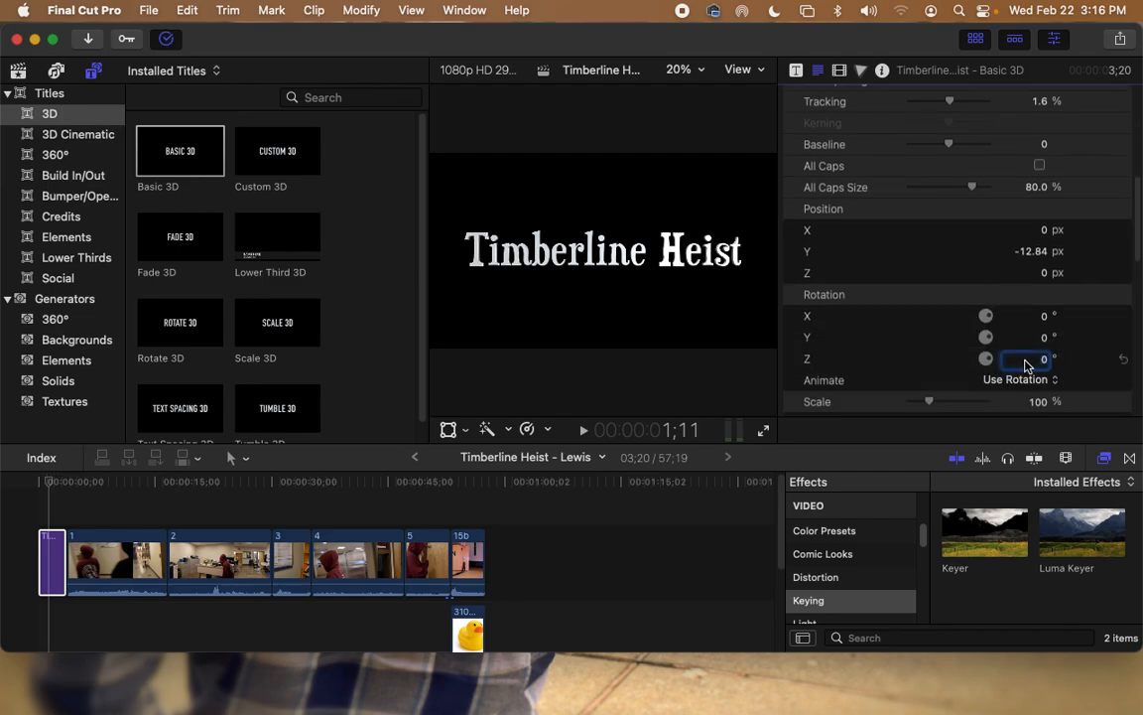
pyautogui.moveTo(1043, 367); pyautogui.dragTo(1030, 374)
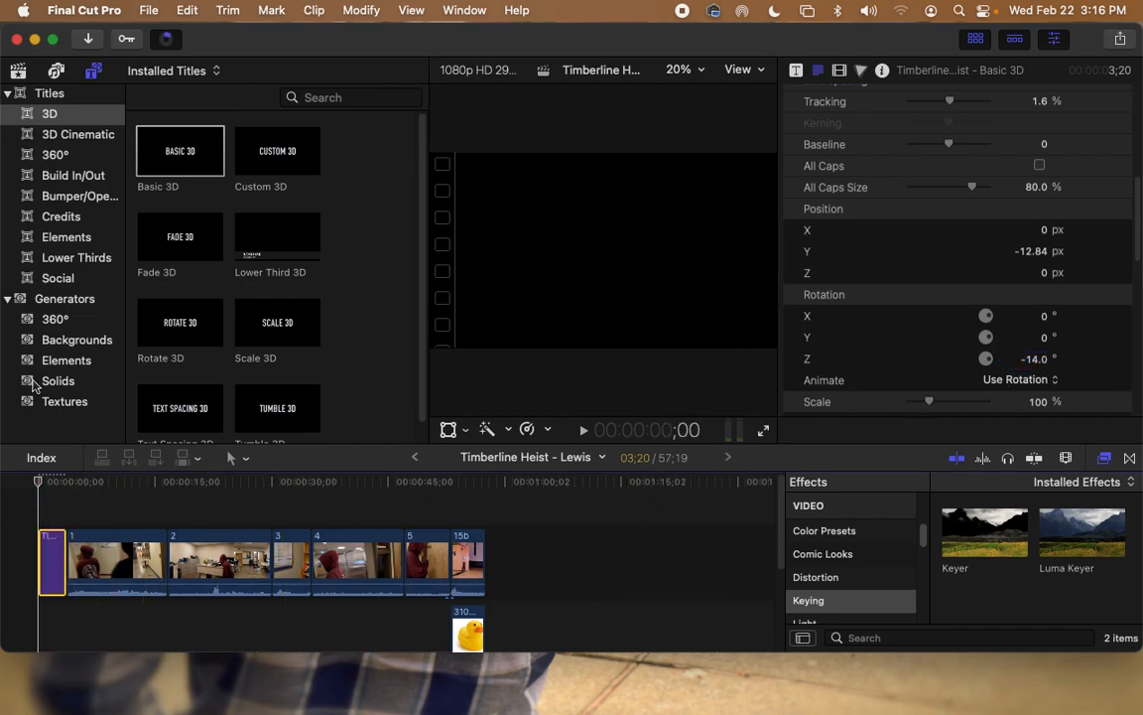
pyautogui.press('space')
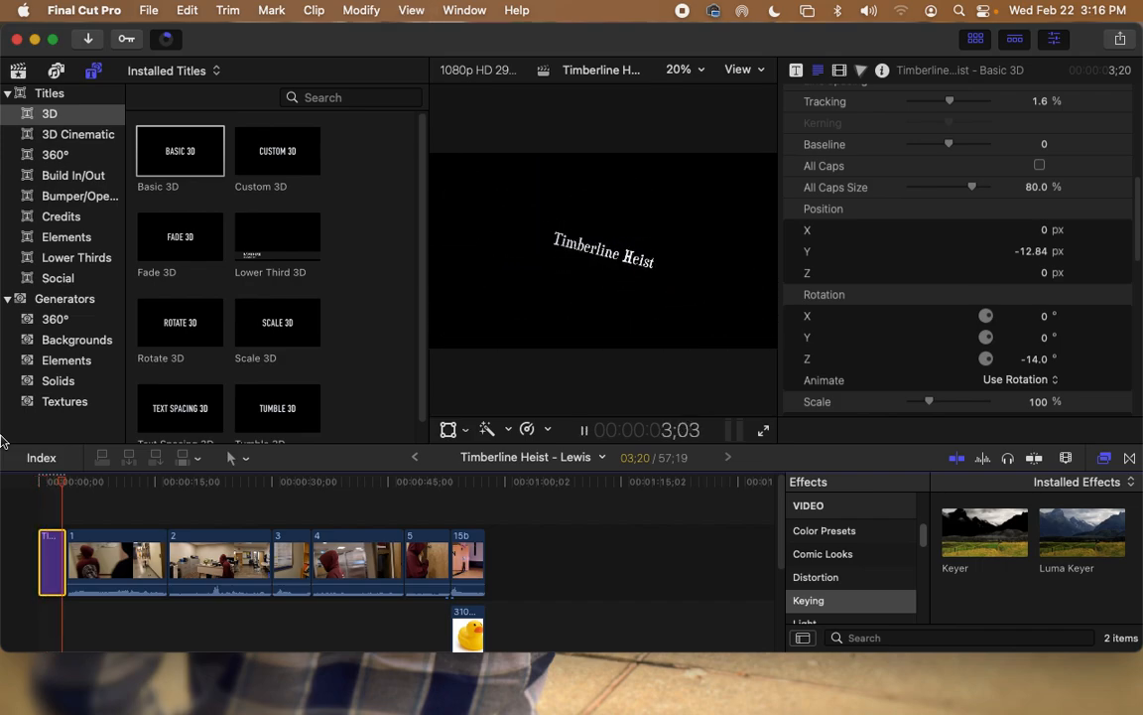
pyautogui.press('space')
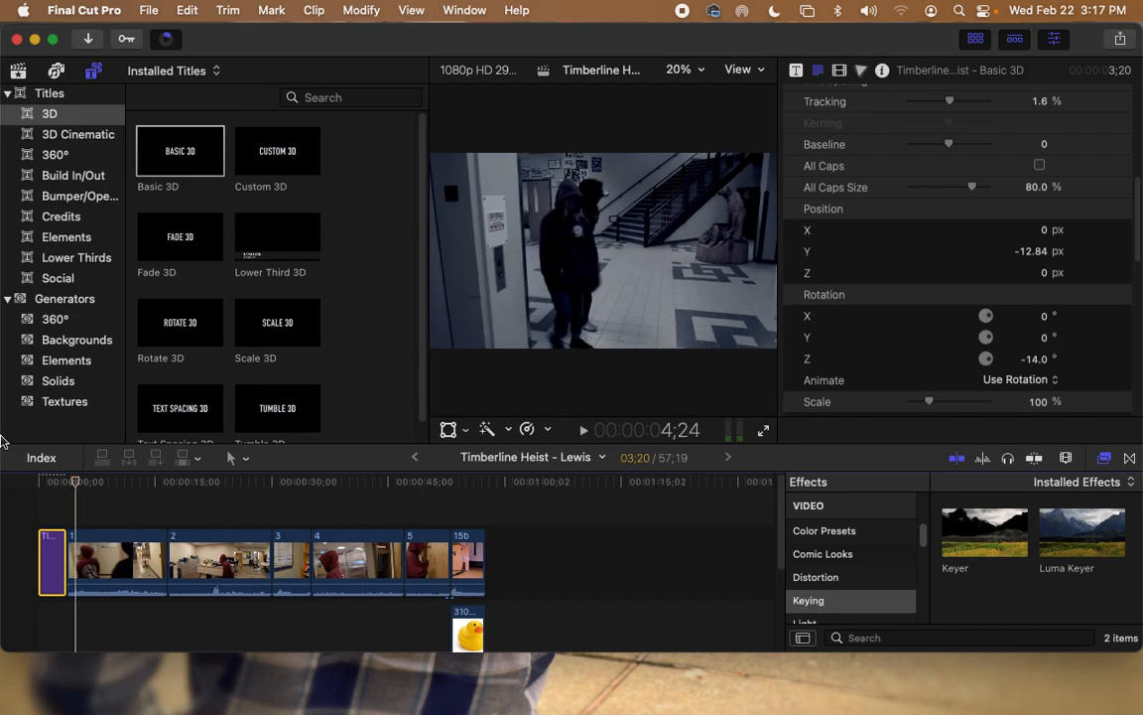
pyautogui.moveTo(89, 484); pyautogui.dragTo(57, 488)
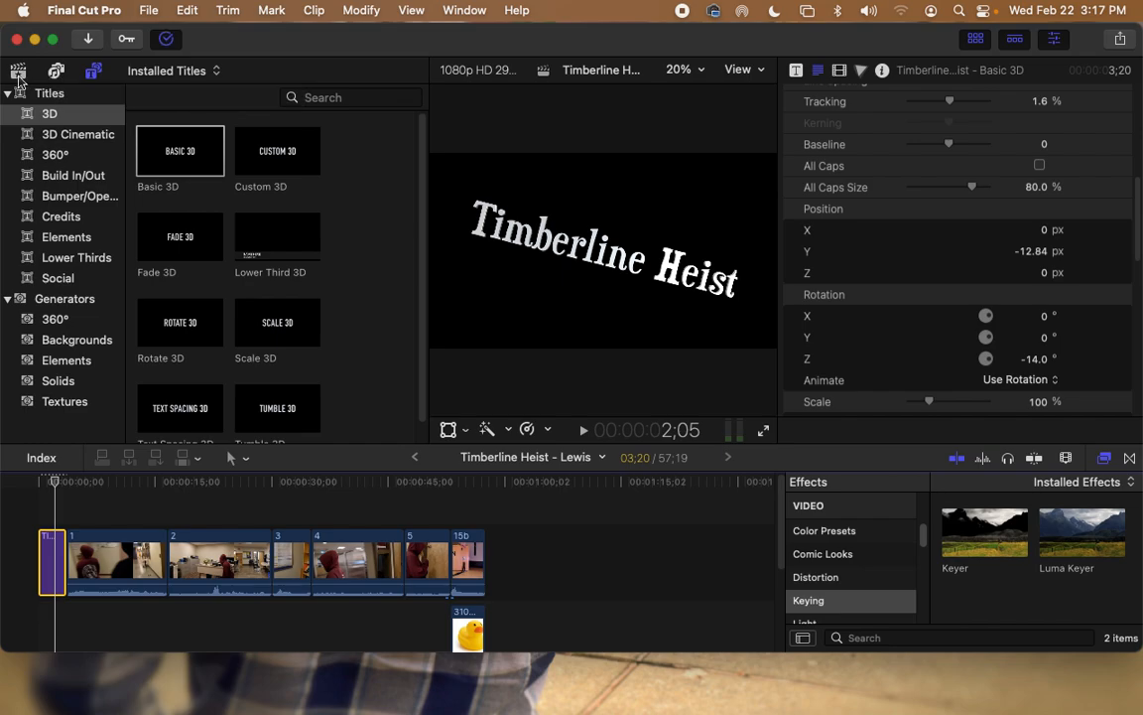
# Step: Connect the downloaded duck image at the timeline start beneath the title as a 4;04 clip, then preview it
pyautogui.click(17, 70)
pyautogui.scroll(-5, 289, 242)
pyautogui.scroll(-5, 290, 242)
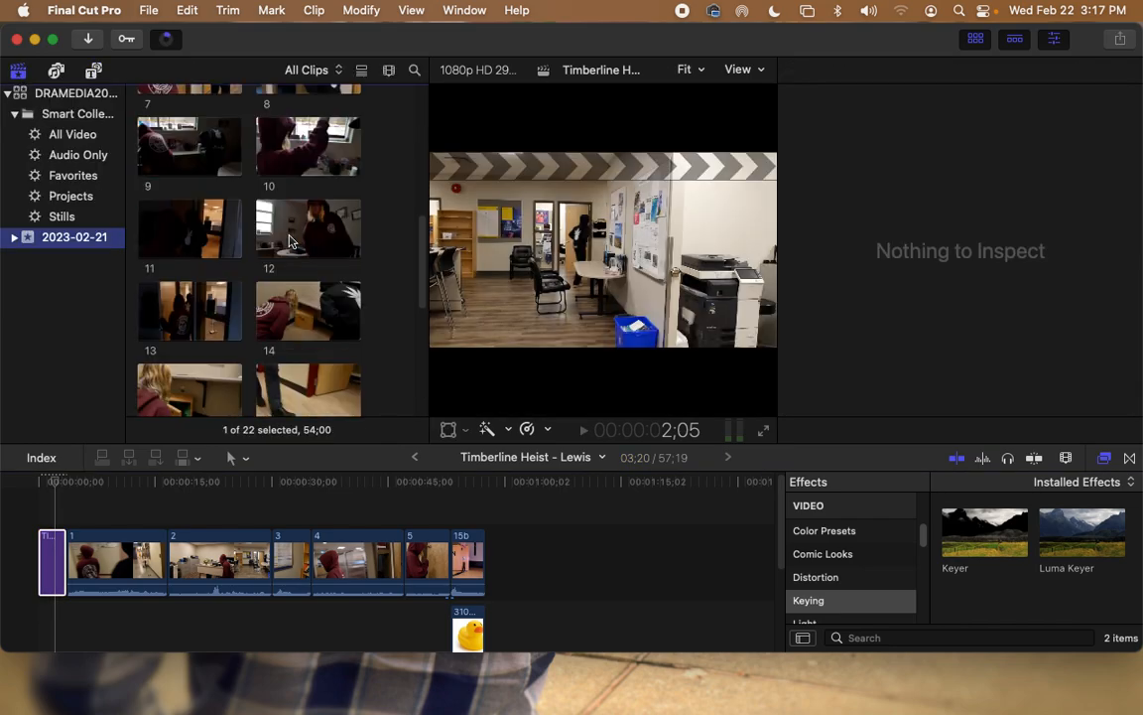
pyautogui.click(319, 377)
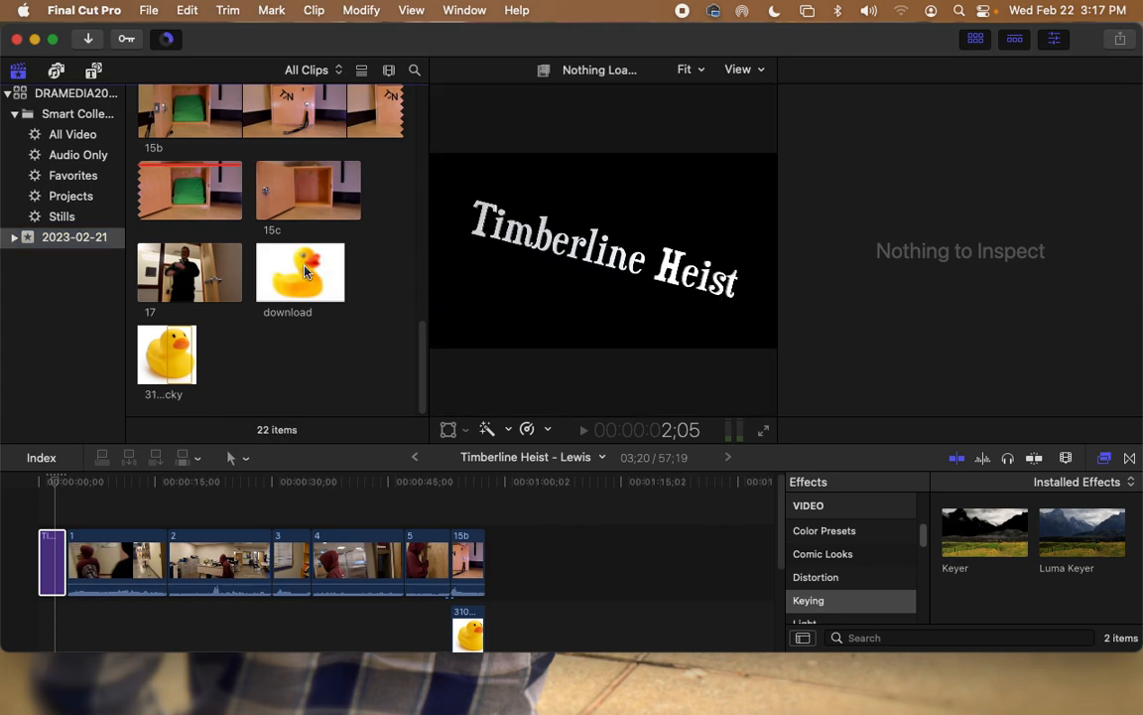
pyautogui.click(281, 248)
pyautogui.moveTo(285, 266); pyautogui.dragTo(63, 619)
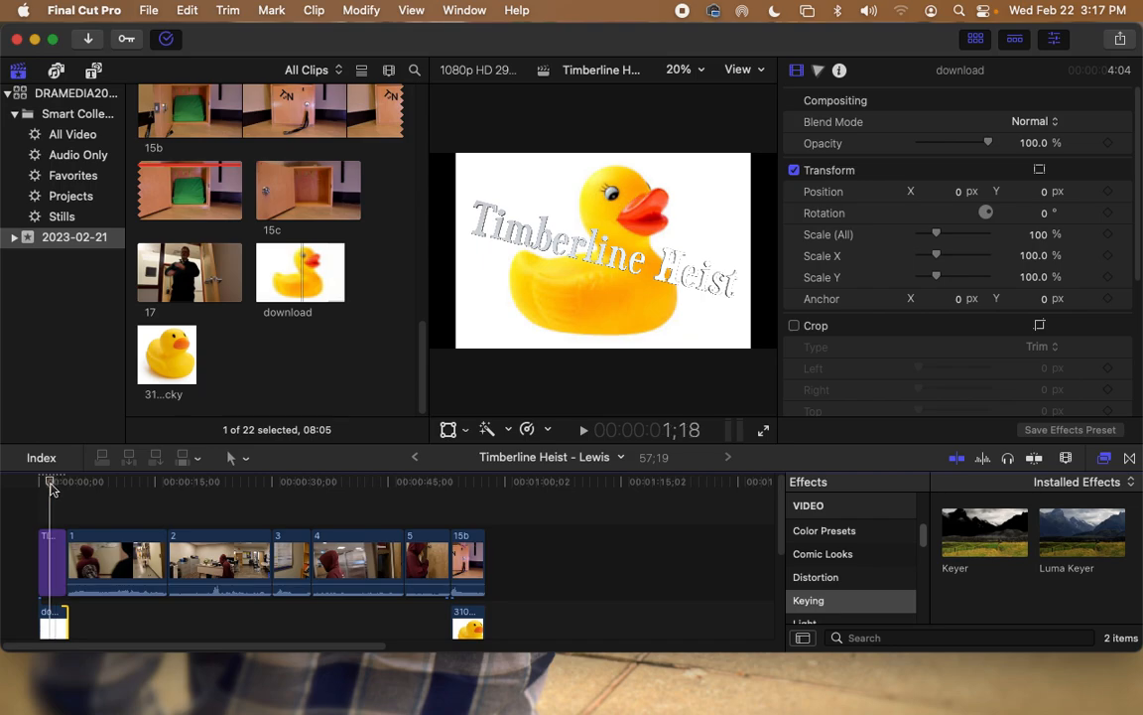
pyautogui.press('space')
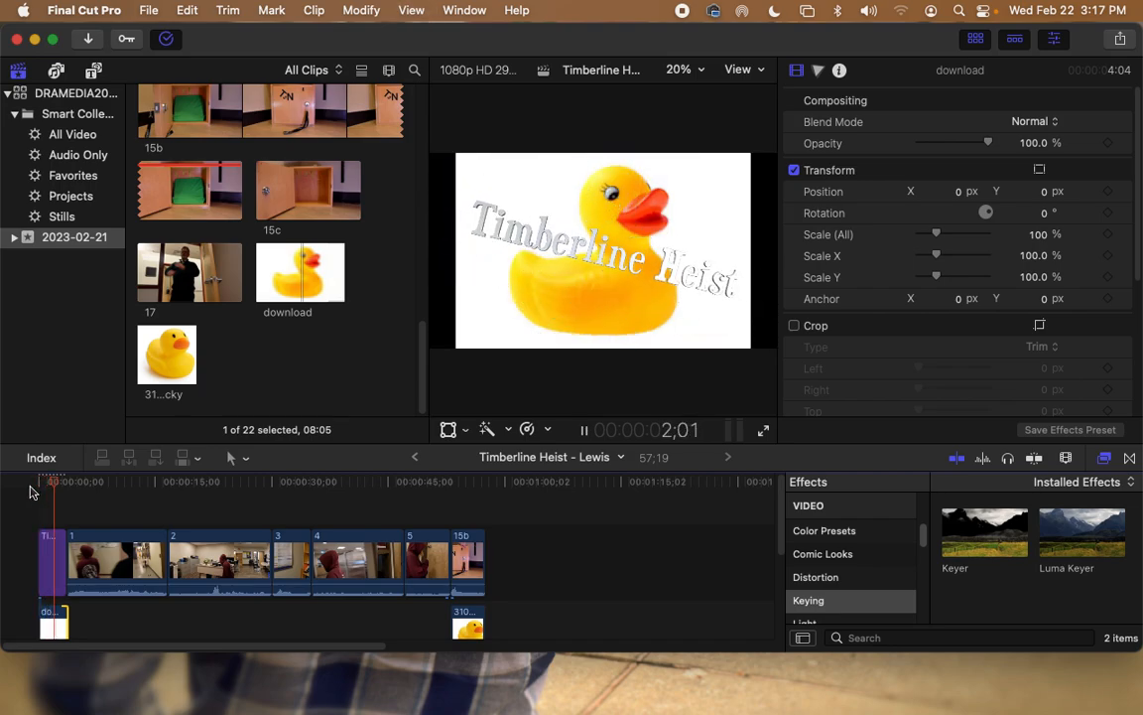
pyautogui.press('space')
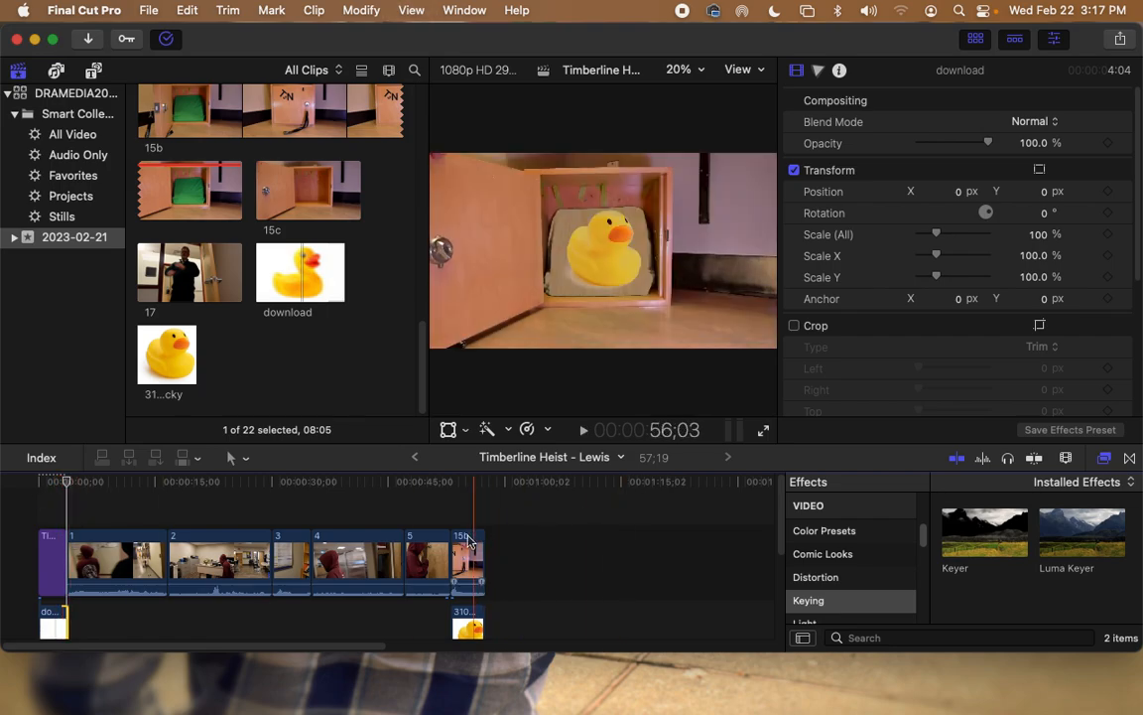
# Step: Add the Scrolling credits title after the last clip and play it
pyautogui.click(93, 71)
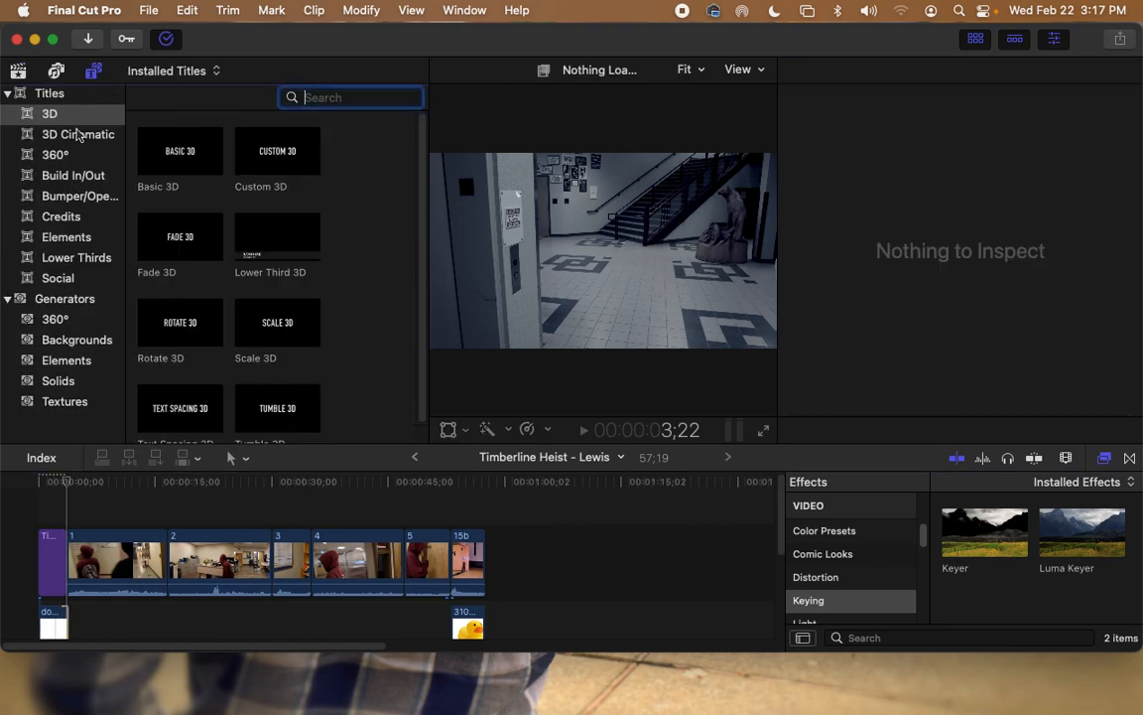
pyautogui.click(62, 216)
pyautogui.moveTo(184, 169); pyautogui.dragTo(508, 572)
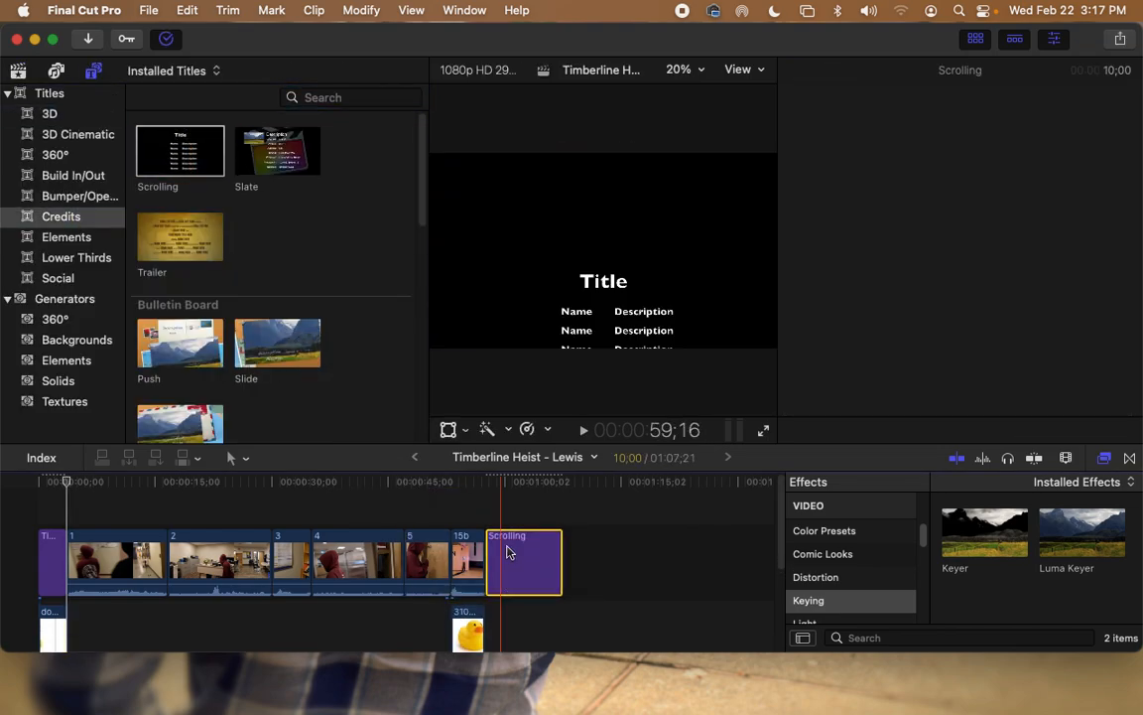
pyautogui.click(497, 500)
pyautogui.press('space')
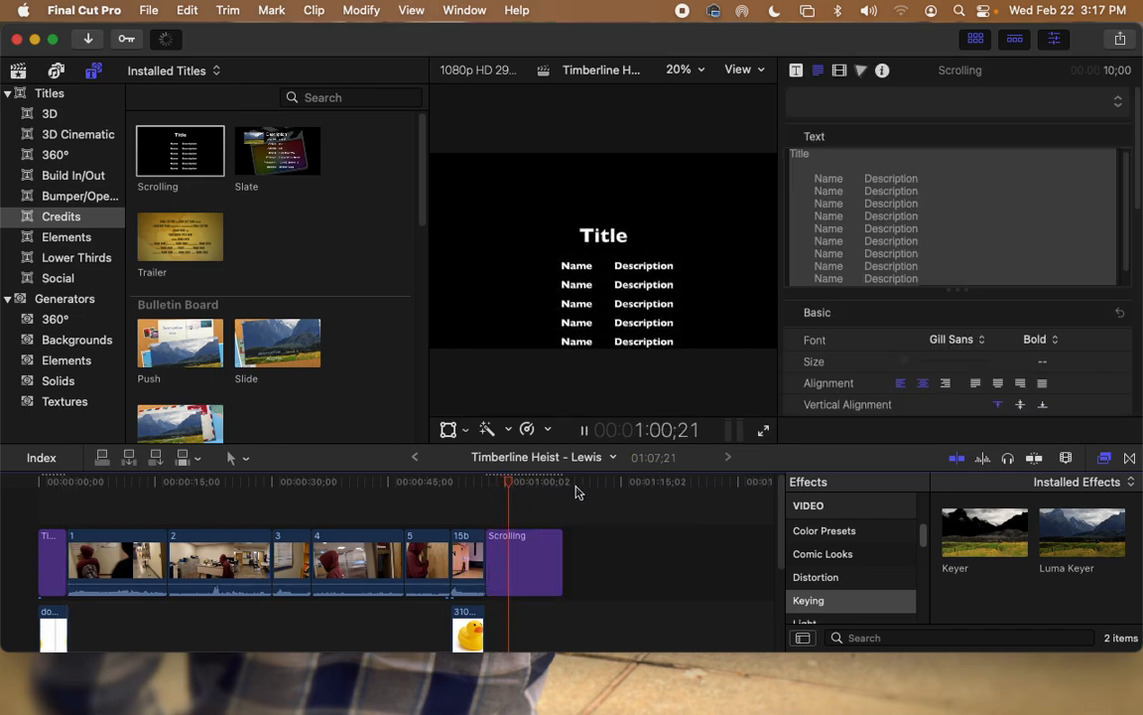
pyautogui.press('space')
# Step: Retitle the credits 'Timberline Heist' and delete the extra lines, keeping two Name/Description lines
pyautogui.click(821, 159)
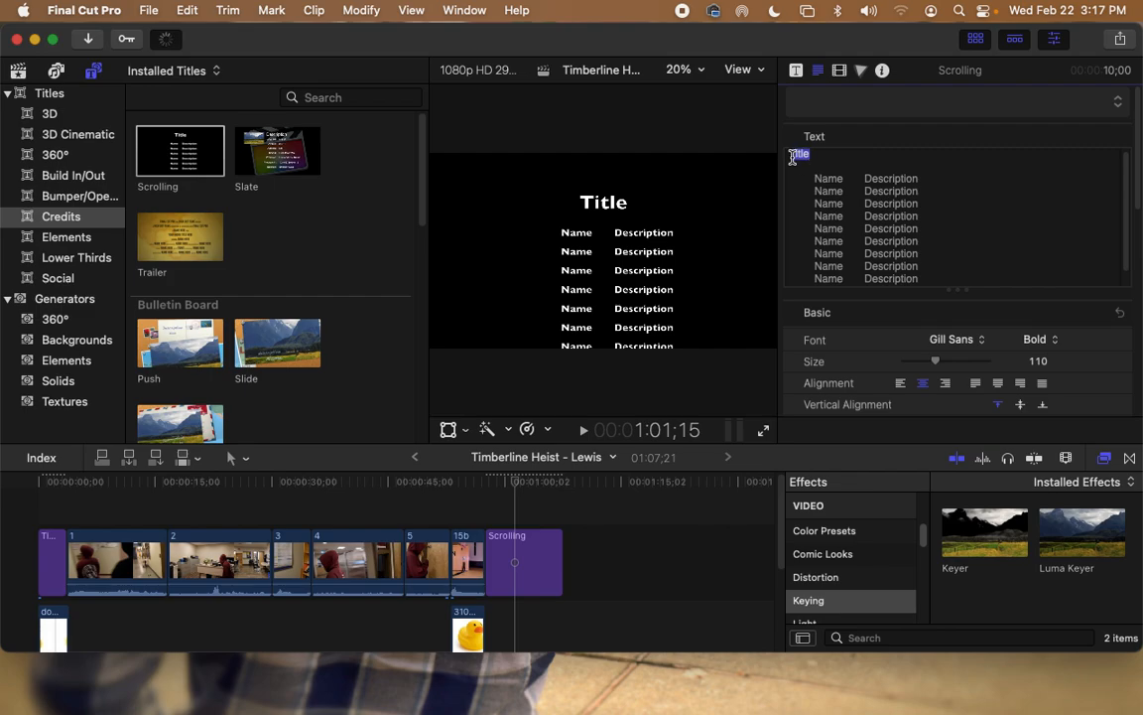
pyautogui.write('TTimb')
pyautogui.press('BackSpace')
pyautogui.press('BackSpace')
pyautogui.press('BackSpace')
pyautogui.press('BackSpace')
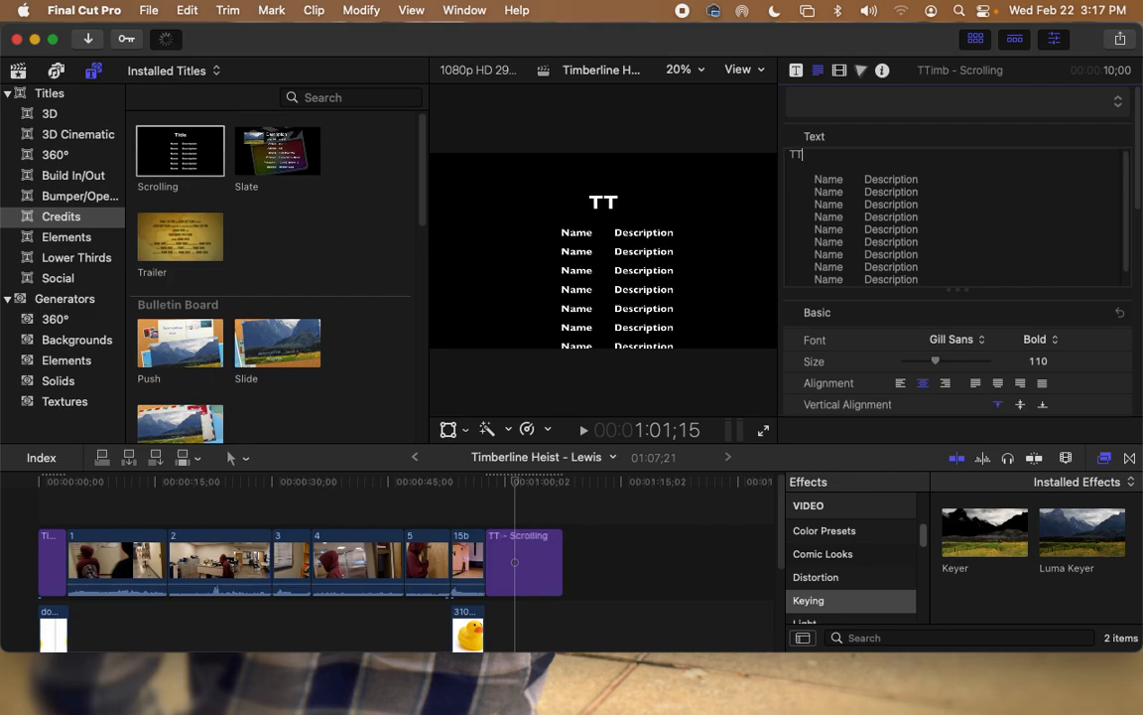
pyautogui.write('imberline He')
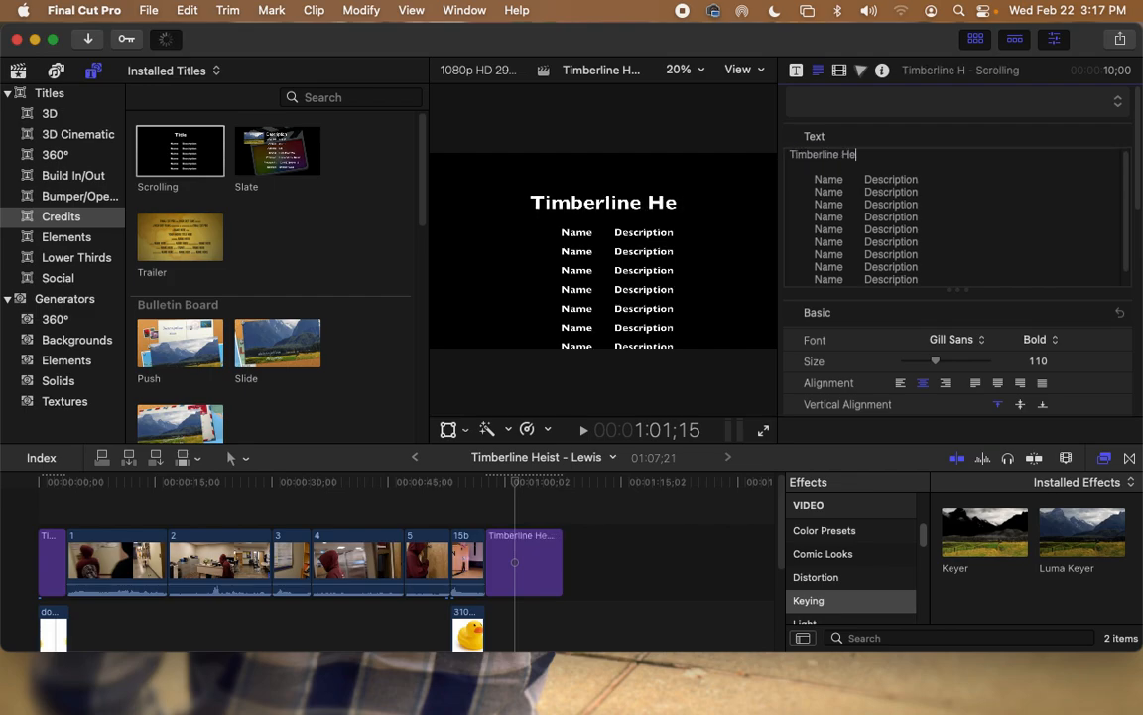
pyautogui.write('ist')
pyautogui.moveTo(924, 266); pyautogui.dragTo(858, 182)
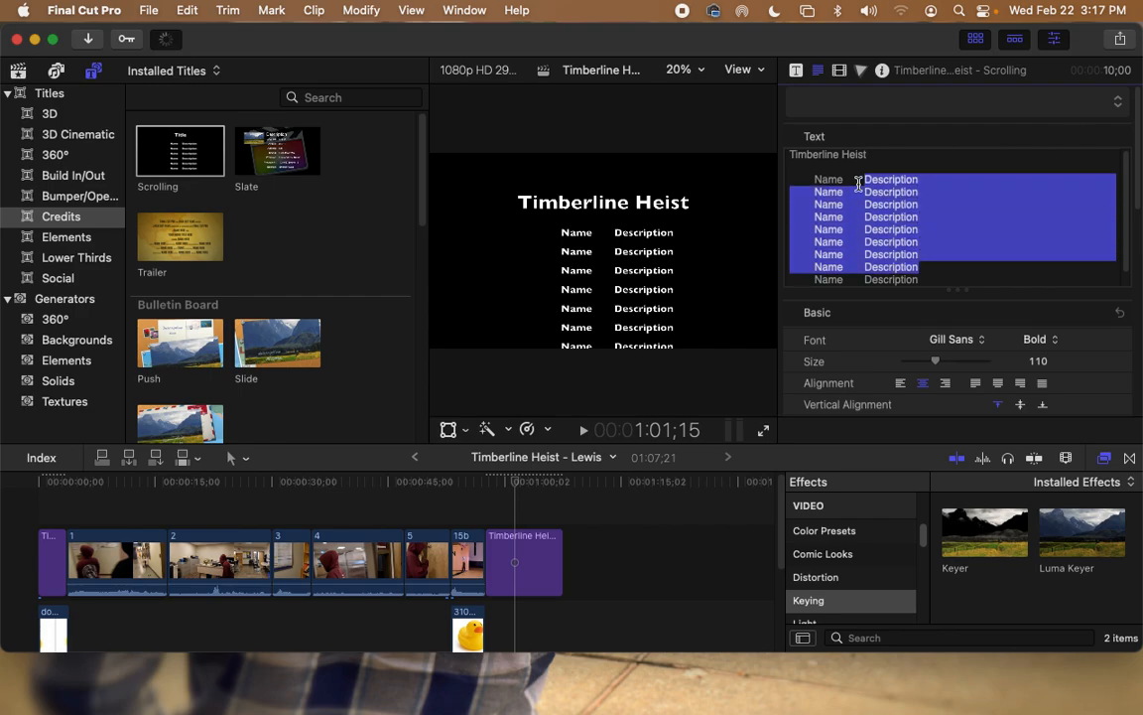
pyautogui.press('BackSpace')
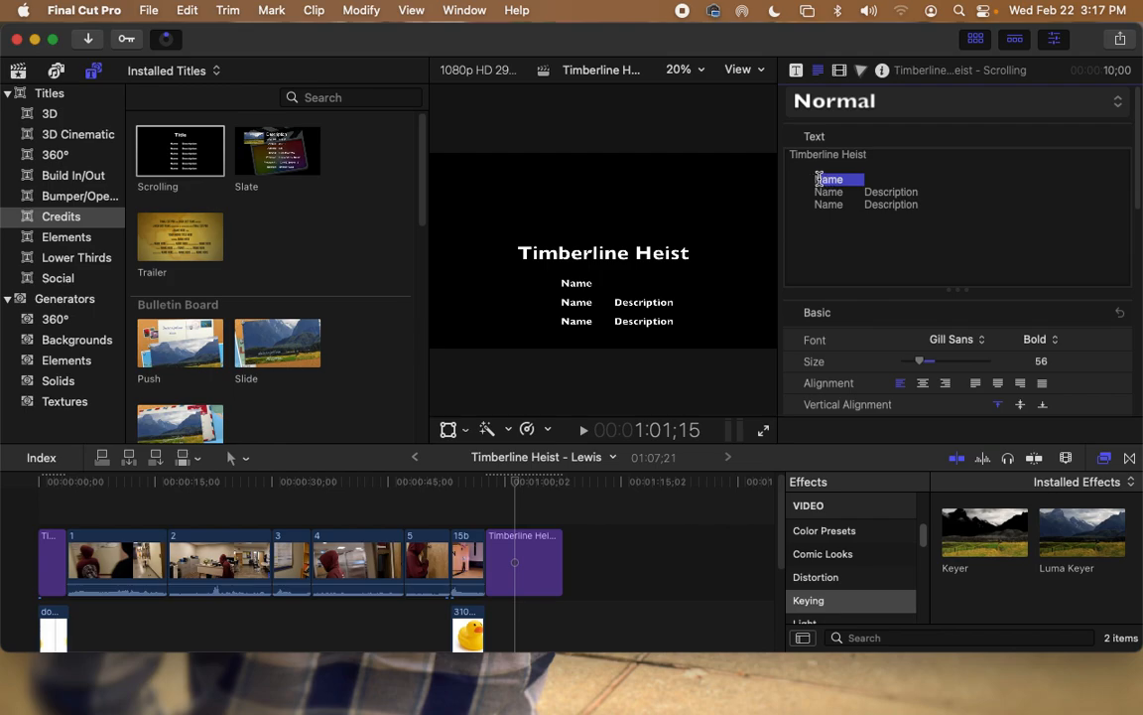
pyautogui.press('BackSpace')
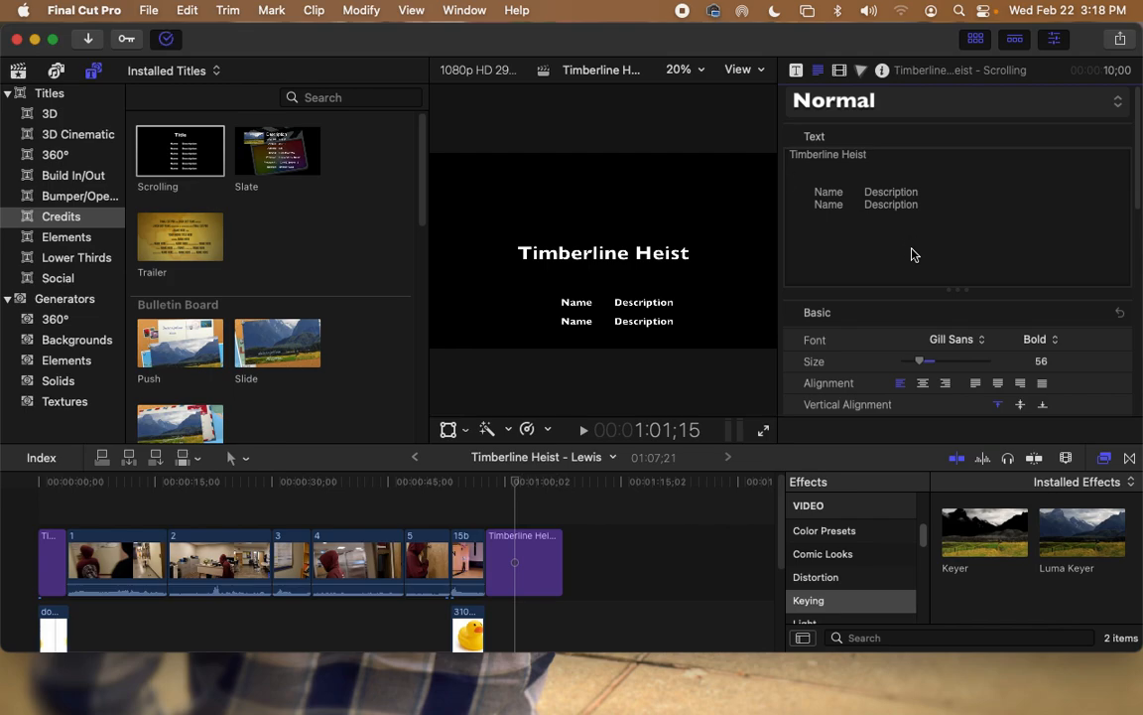
# Step: Change the credits font to Graphik Compact
pyautogui.click(953, 342)
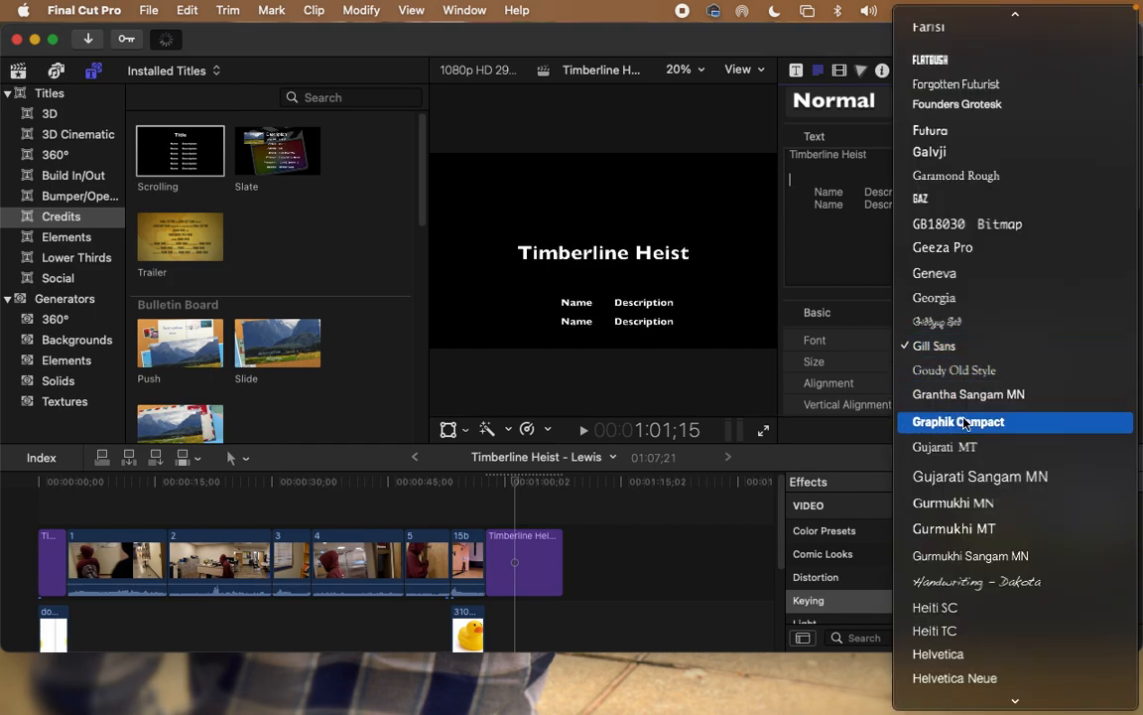
pyautogui.click(954, 418)
pyautogui.scroll(-3, 912, 337)
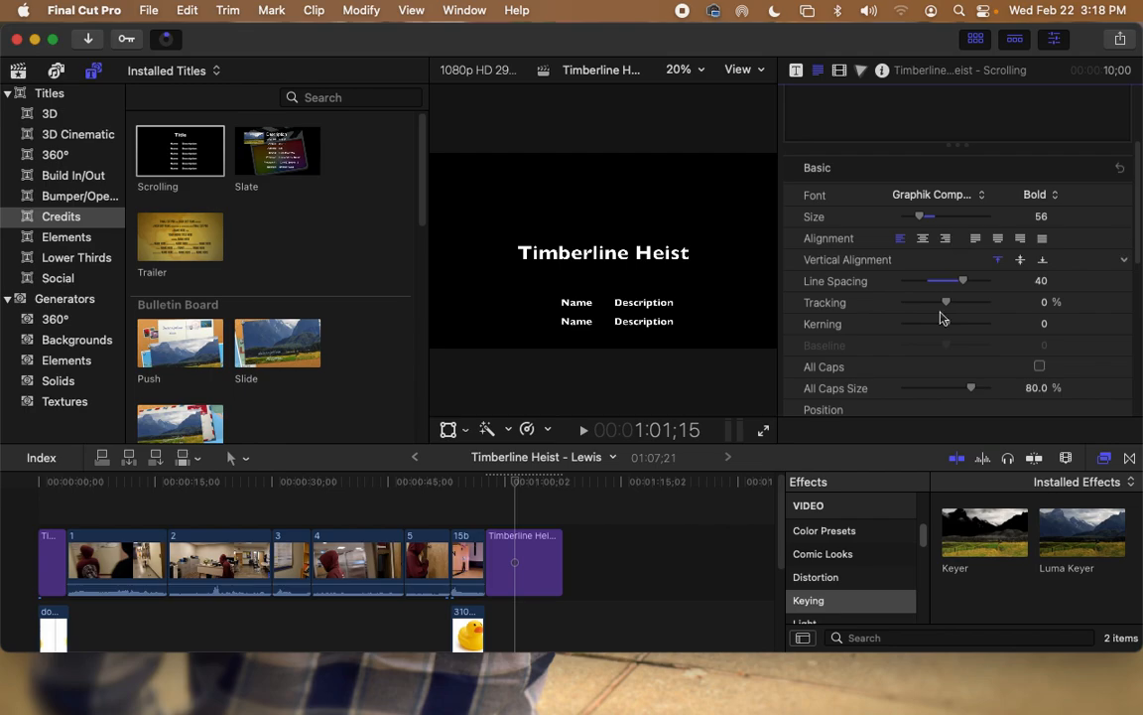
pyautogui.scroll(-2, 953, 342)
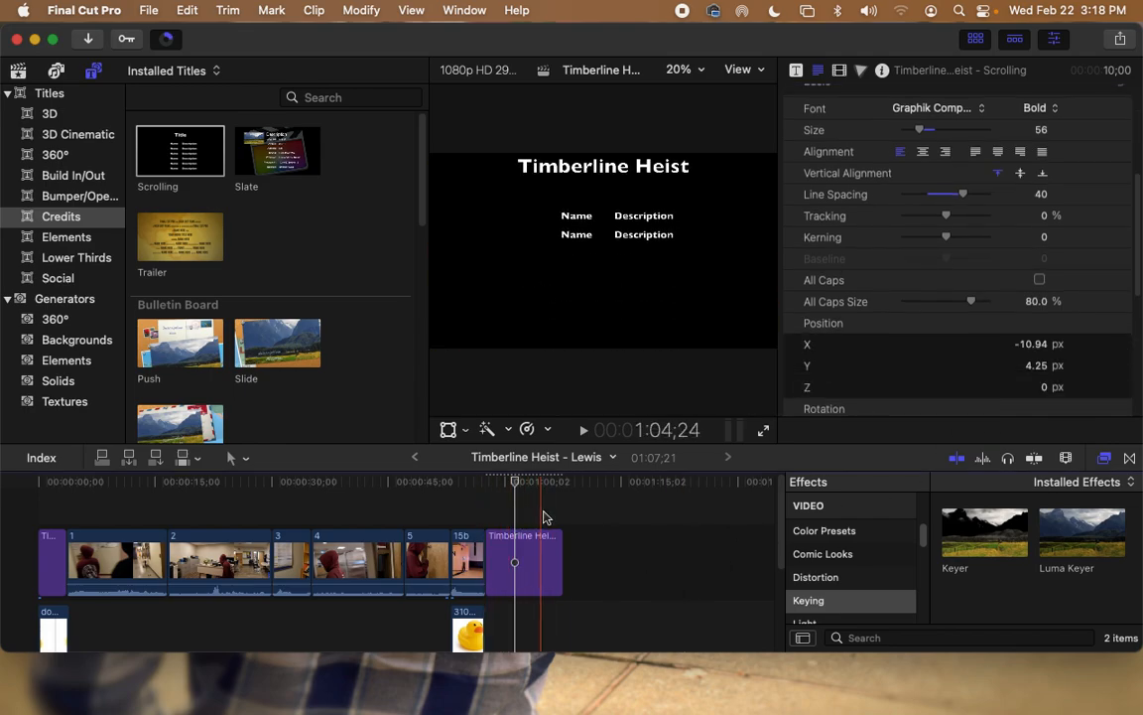
# Step: Trim the credits clip to about five seconds so the timeline runs 1:02;23
pyautogui.click(544, 556)
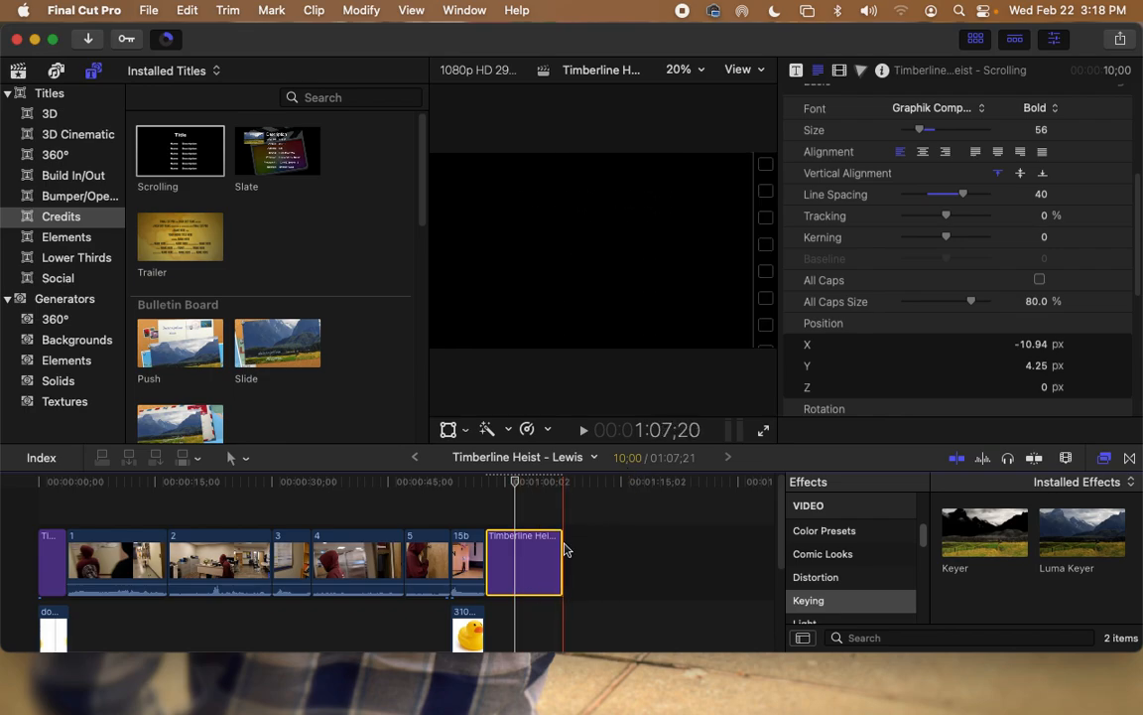
pyautogui.moveTo(560, 544); pyautogui.dragTo(518, 535)
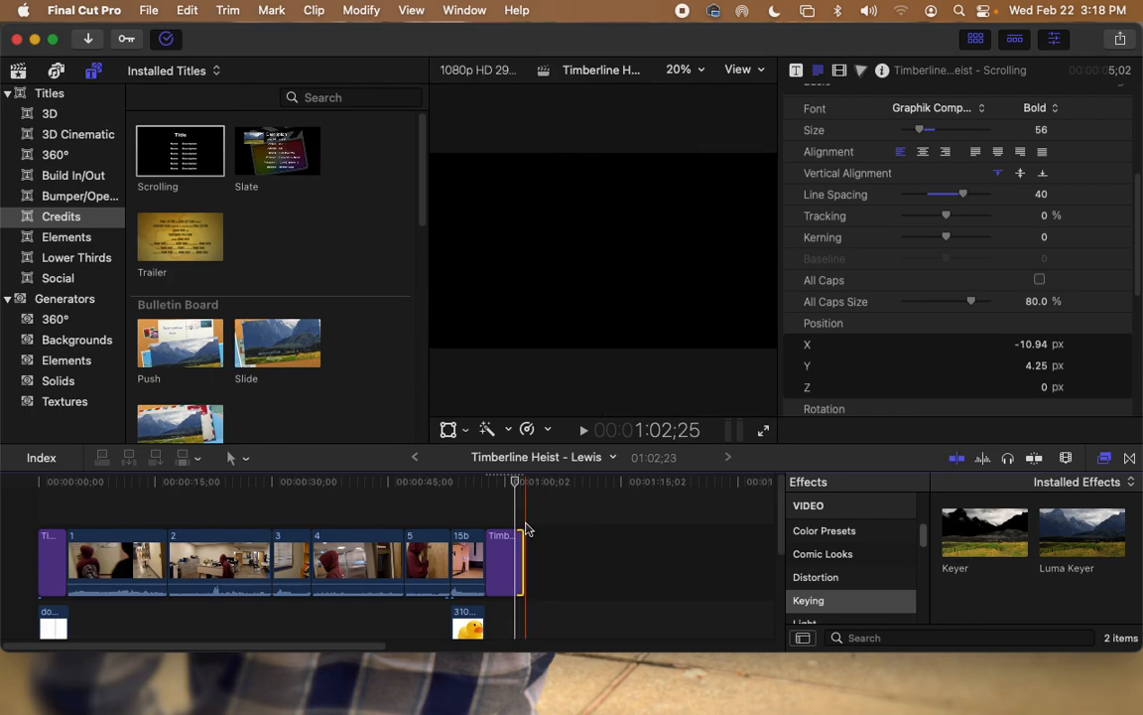
pyautogui.moveTo(515, 482); pyautogui.dragTo(218, 538)
# Step: Adjust clip 2's overall saturation in the Color Board
pyautogui.click(217, 538)
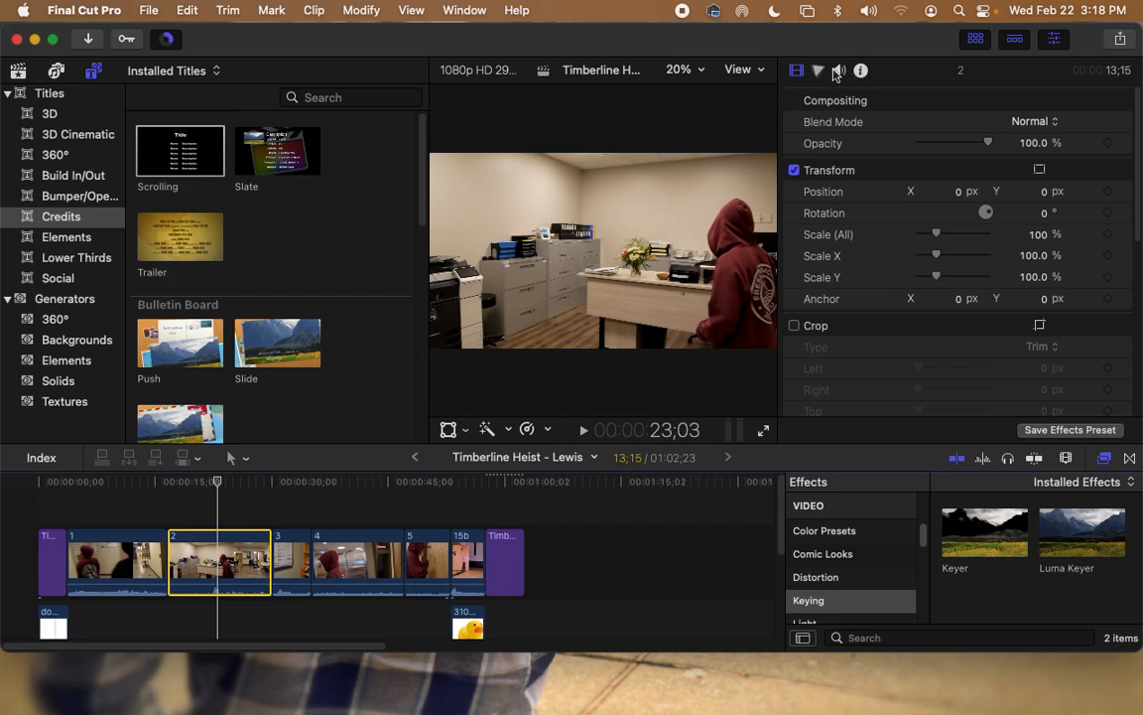
pyautogui.click(818, 72)
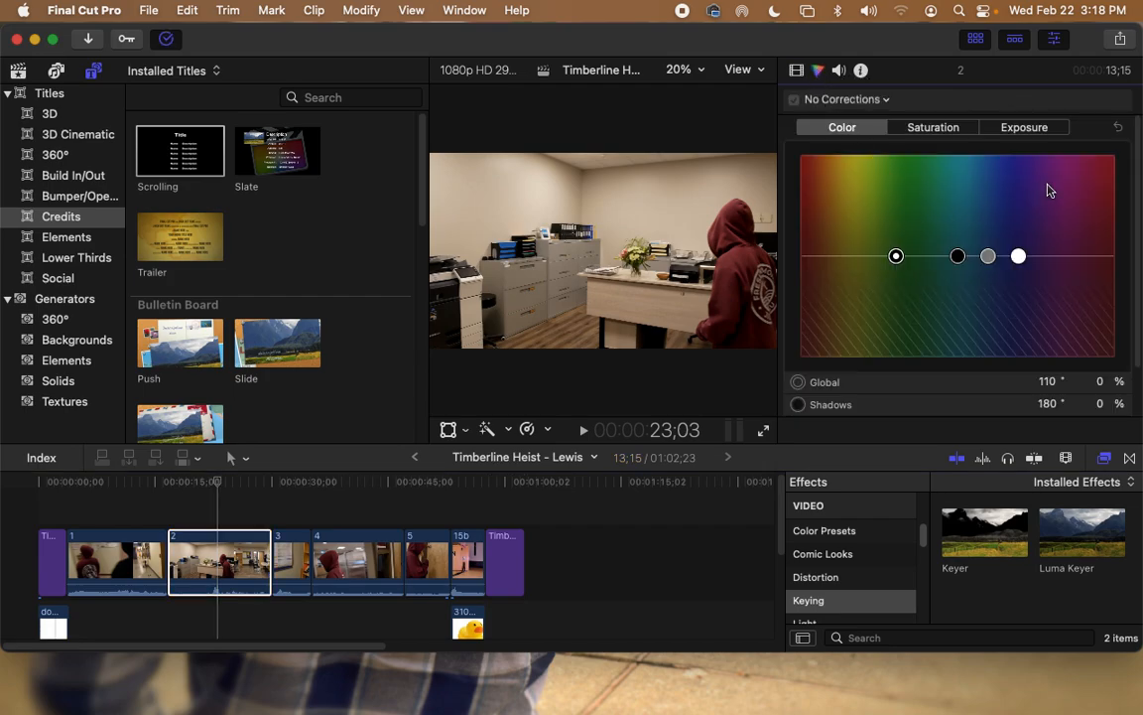
pyautogui.scroll(-3, 1029, 214)
pyautogui.scroll(3, 1022, 212)
pyautogui.click(925, 128)
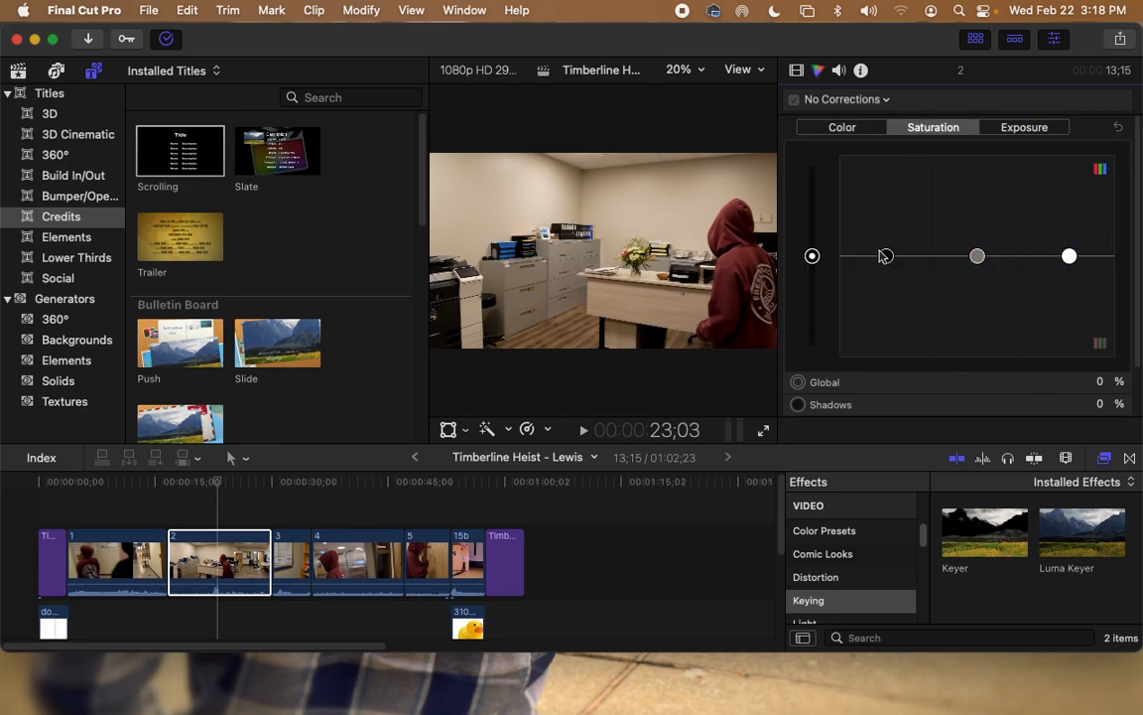
pyautogui.moveTo(813, 262)
pyautogui.mouseDown()
pyautogui.moveTo(821, 372)
pyautogui.moveTo(806, 157)
pyautogui.moveTo(812, 256)
pyautogui.mouseUp()
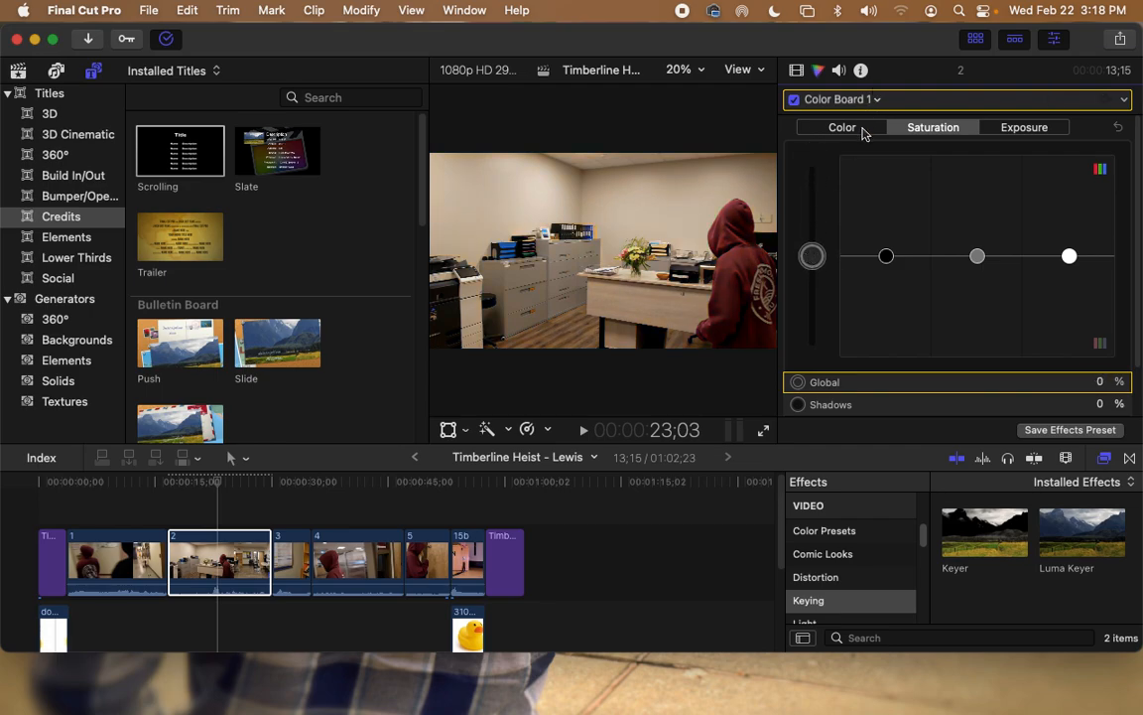
# Step: Warm clip 2's global colour toward yellow and tint its midtones, highlights and shadows
pyautogui.click(863, 129)
pyautogui.moveTo(891, 264); pyautogui.dragTo(832, 225)
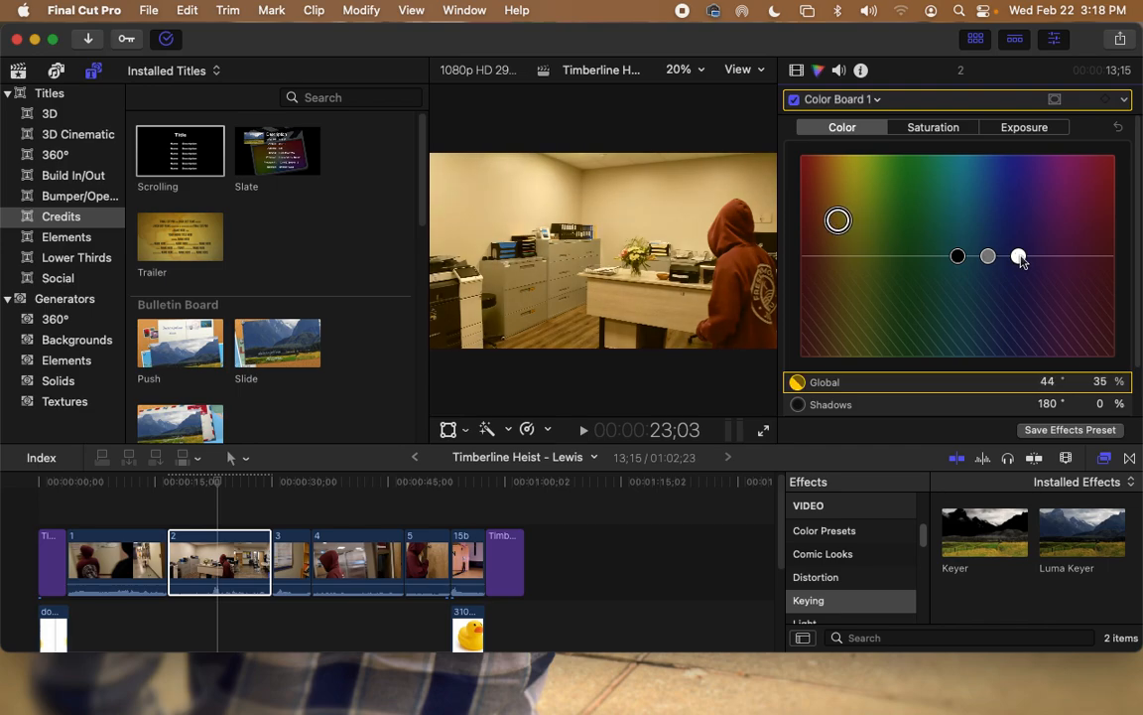
pyautogui.click(288, 484)
pyautogui.moveTo(982, 256); pyautogui.dragTo(1002, 182)
pyautogui.moveTo(1018, 256); pyautogui.dragTo(1040, 222)
pyautogui.click(956, 257)
pyautogui.moveTo(951, 261); pyautogui.dragTo(956, 239)
# Step: Try a blue shadow tint on clip 3, then reset it to 0%
pyautogui.click(290, 563)
pyautogui.moveTo(958, 256); pyautogui.dragTo(977, 202)
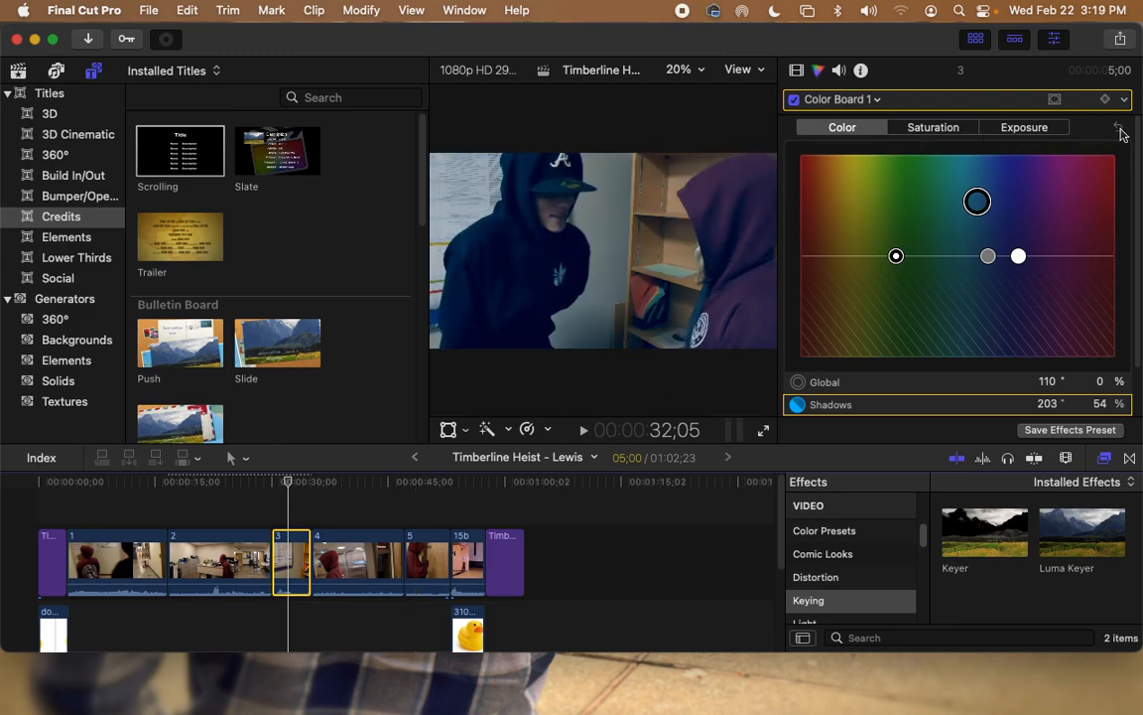
pyautogui.click(1120, 130)
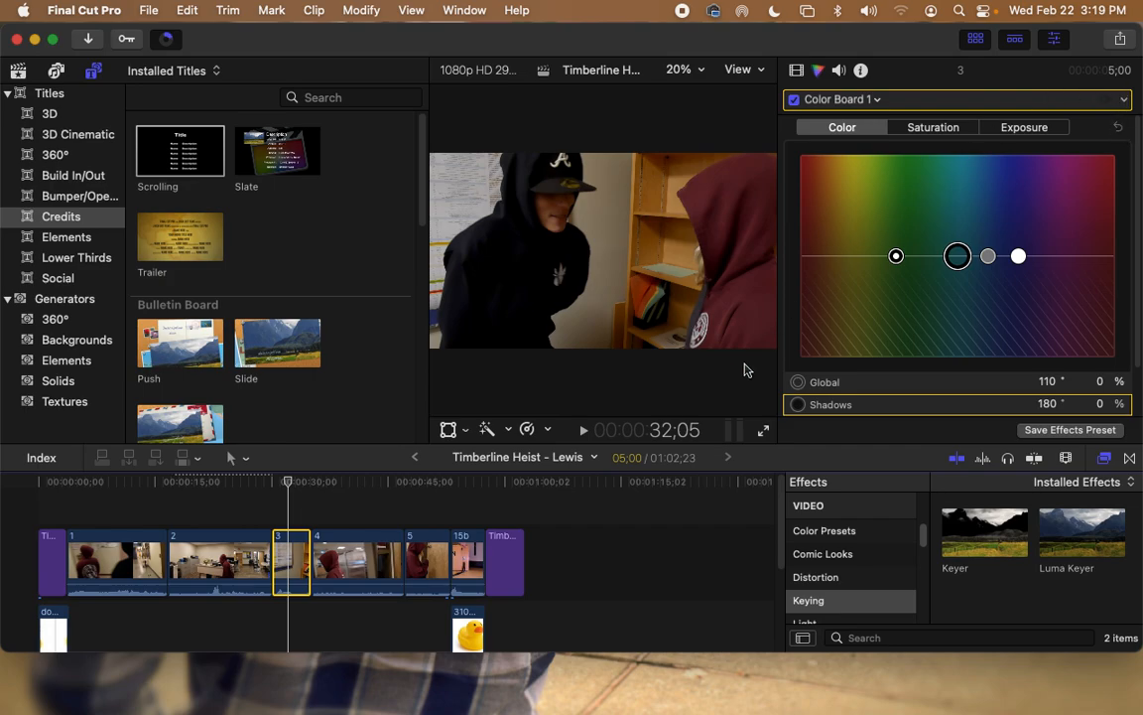
# Step: Fade in clip 1's audio over roughly its first 3;20
pyautogui.click(839, 71)
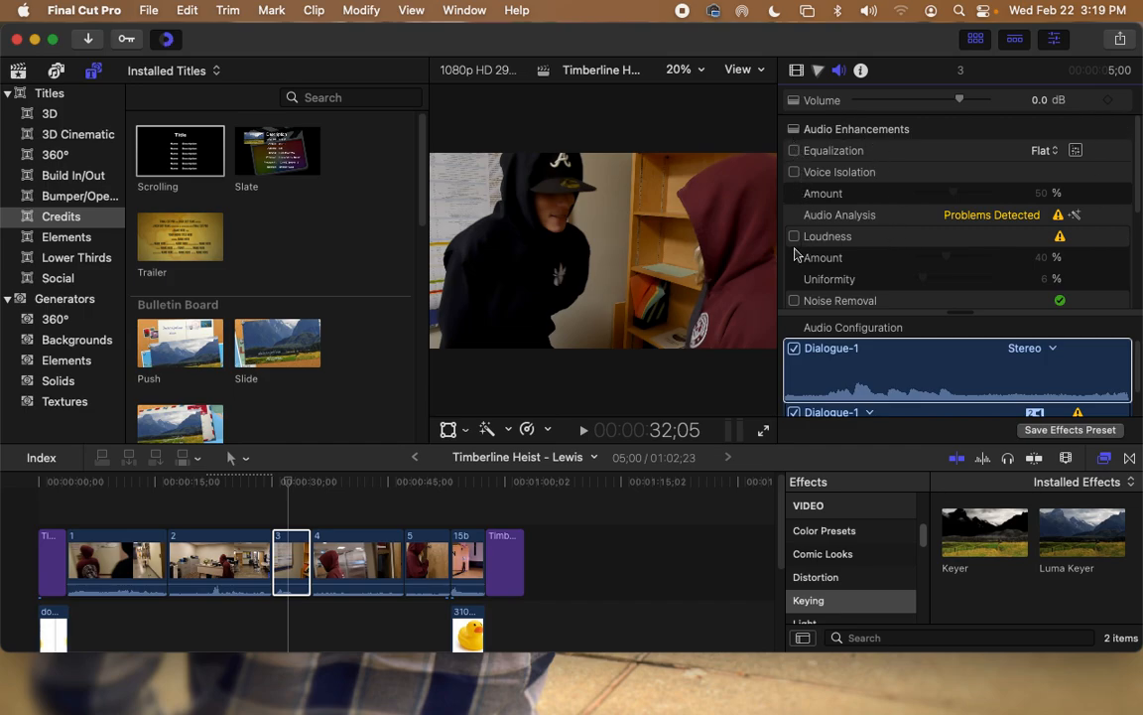
pyautogui.scroll(-2, 809, 278)
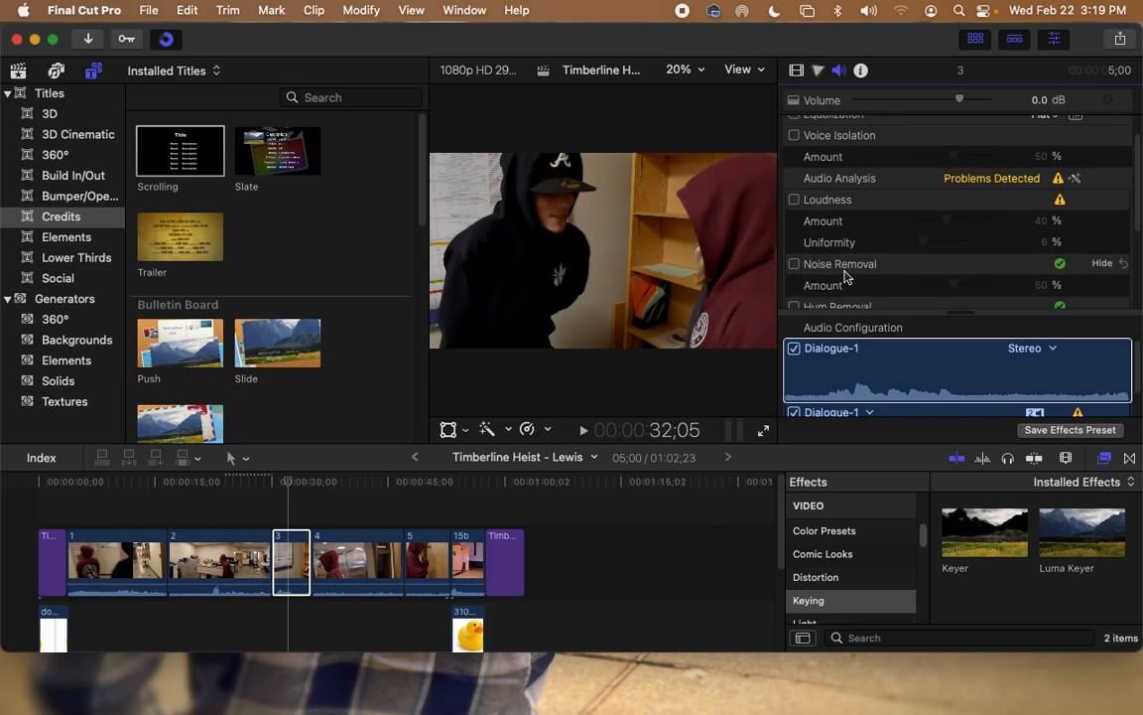
pyautogui.scroll(-7, 848, 275)
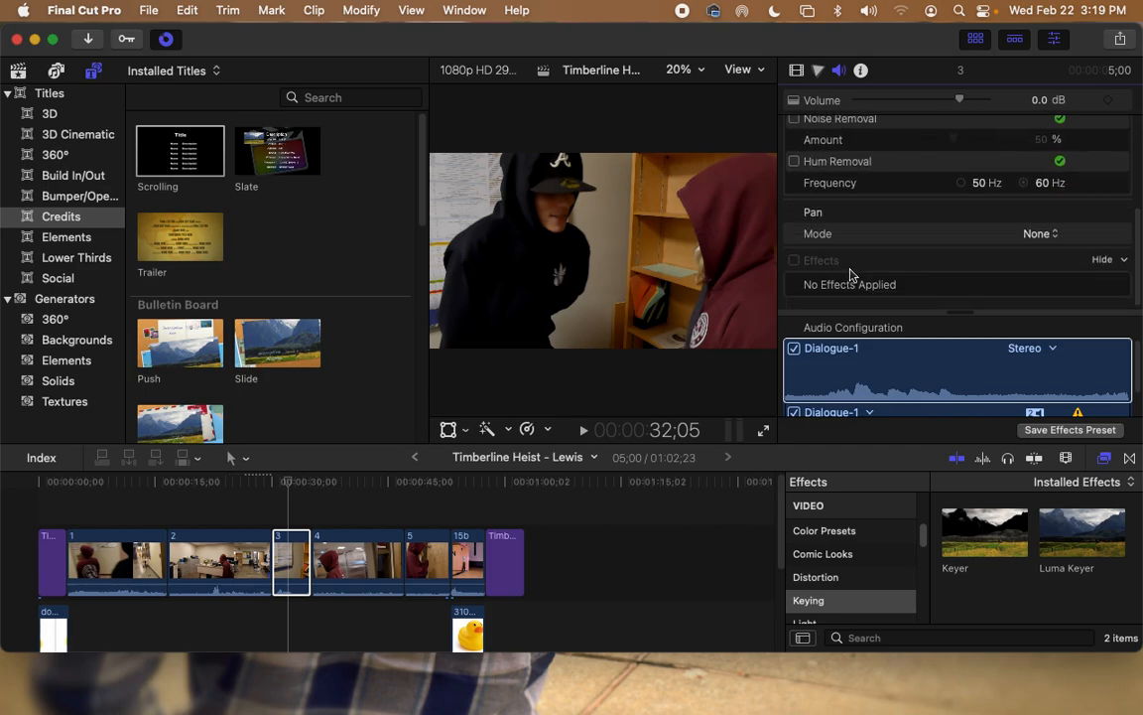
pyautogui.scroll(9, 850, 273)
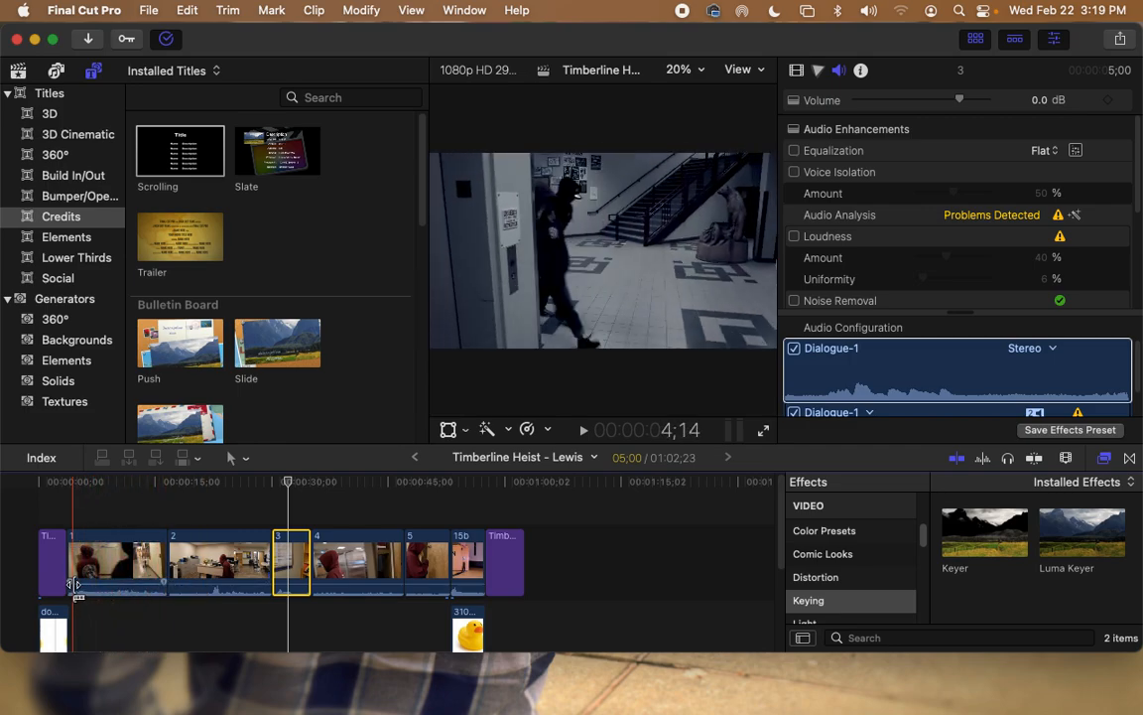
pyautogui.moveTo(72, 584); pyautogui.dragTo(133, 582)
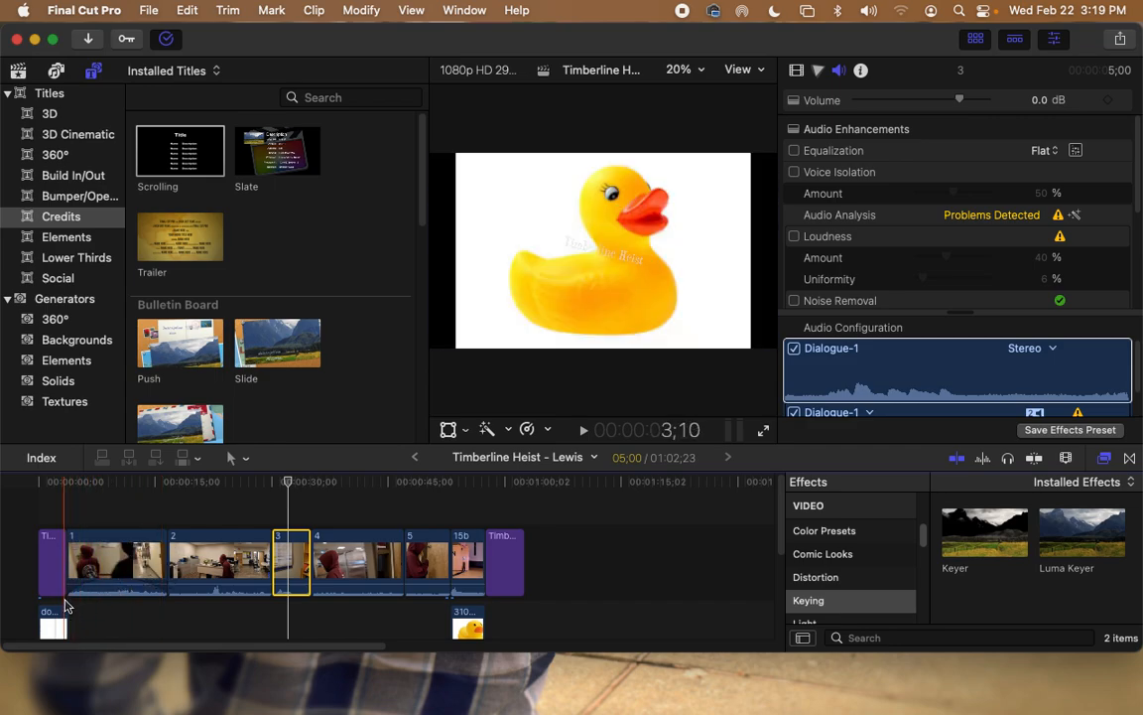
# Step: Play the opening from the title and stop partway into clip 1
pyautogui.click(57, 510)
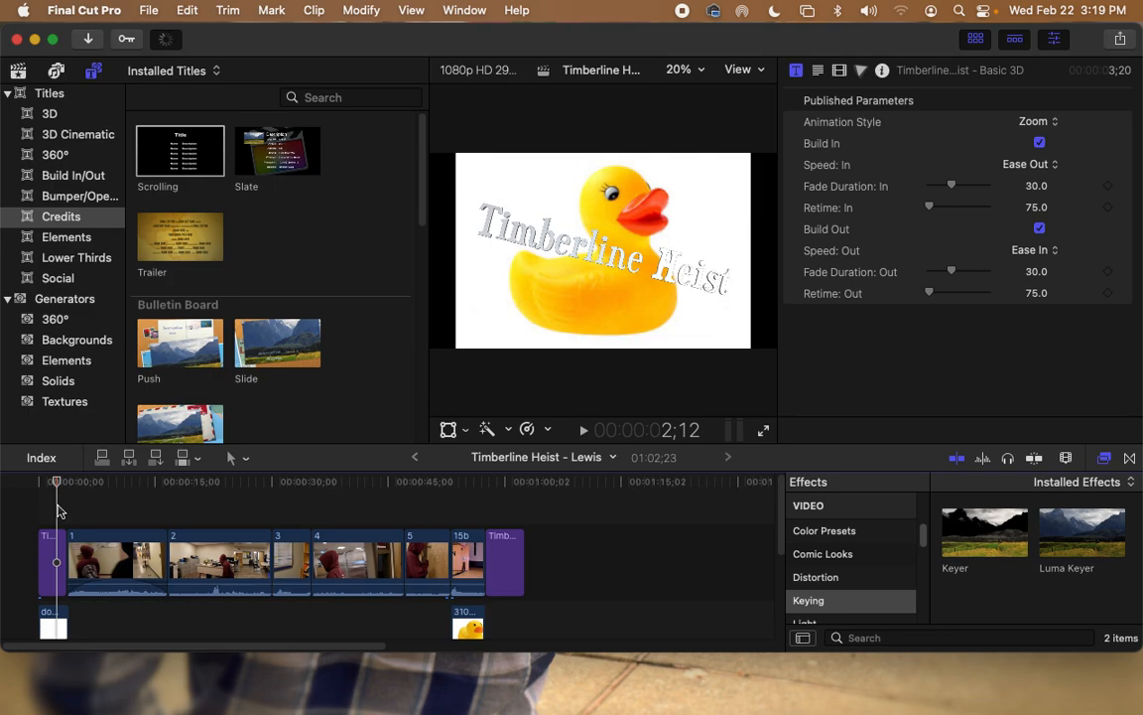
pyautogui.press('space')
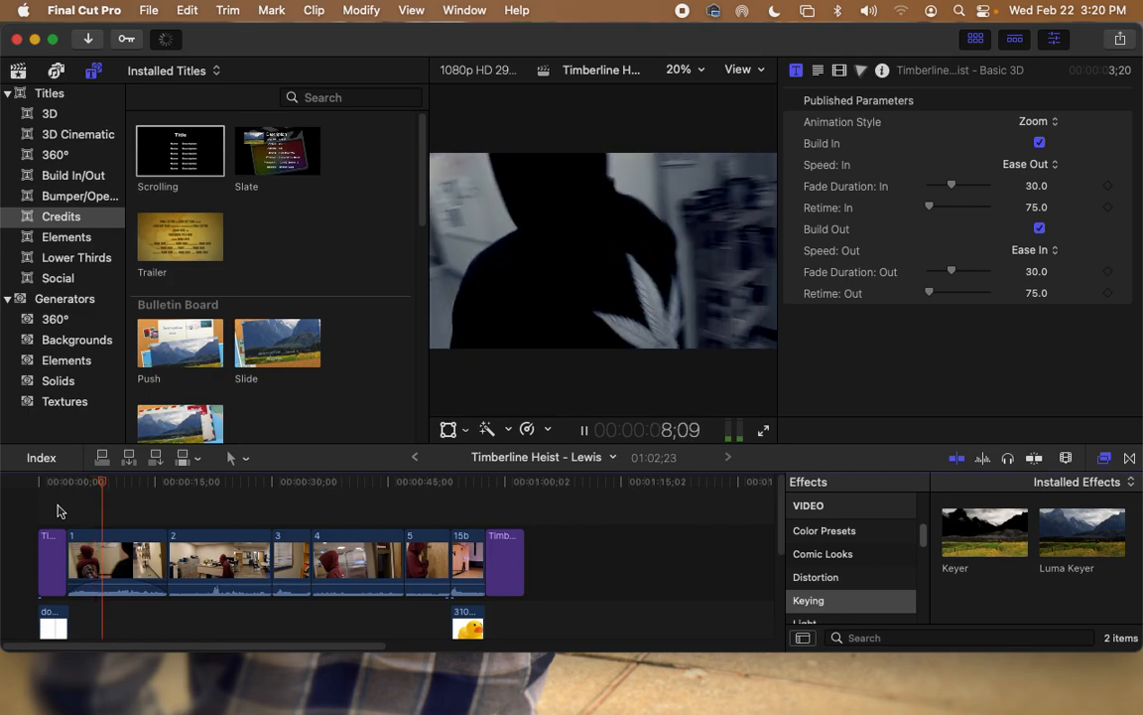
pyautogui.press('space')
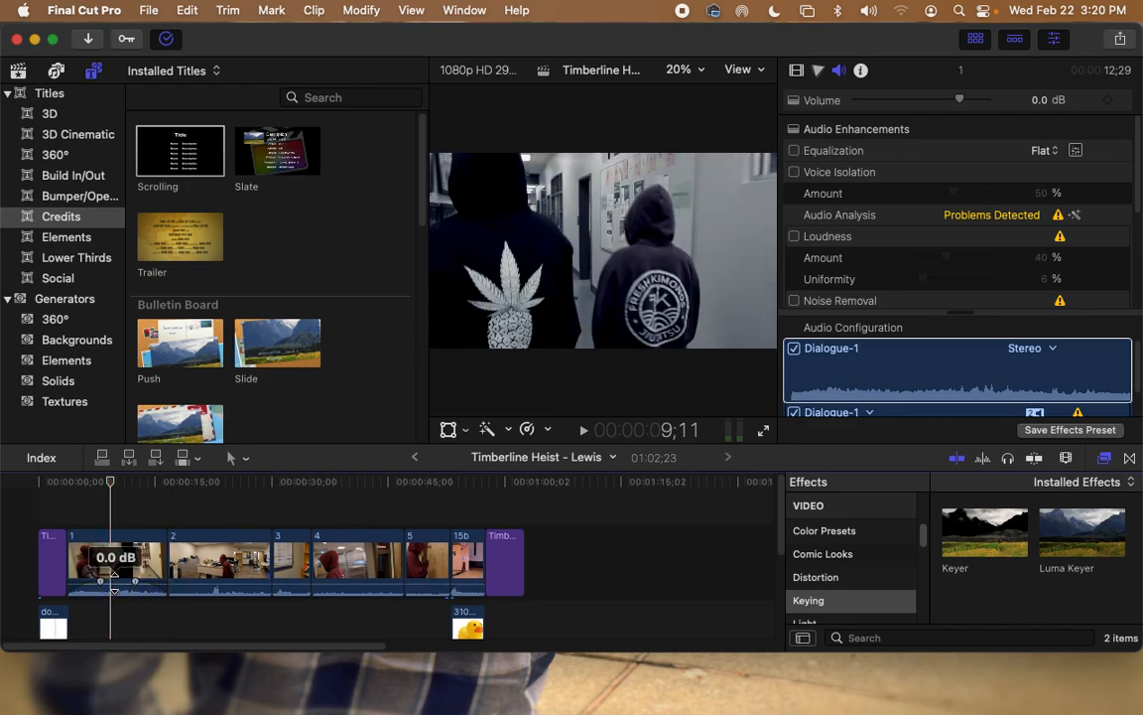
# Step: Mute clips 1 and 15b by dropping their volume lines to −∞ dB, then scrub through clip 2
pyautogui.moveTo(114, 575); pyautogui.dragTo(114, 593)
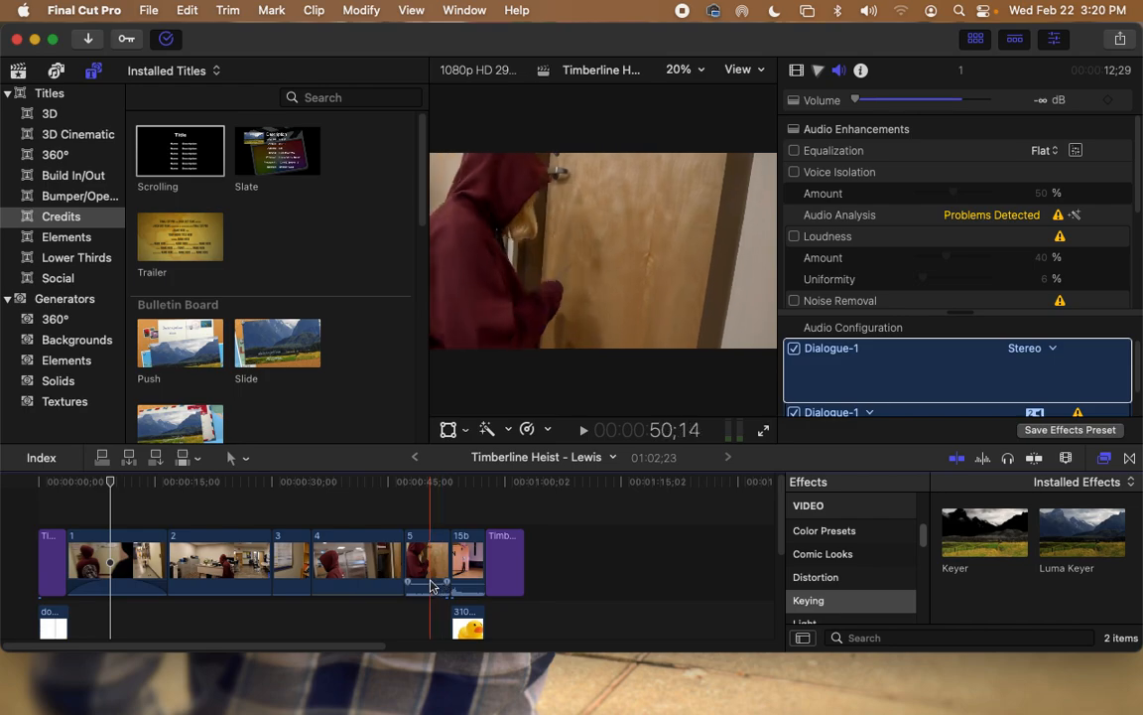
pyautogui.moveTo(466, 580); pyautogui.dragTo(466, 595)
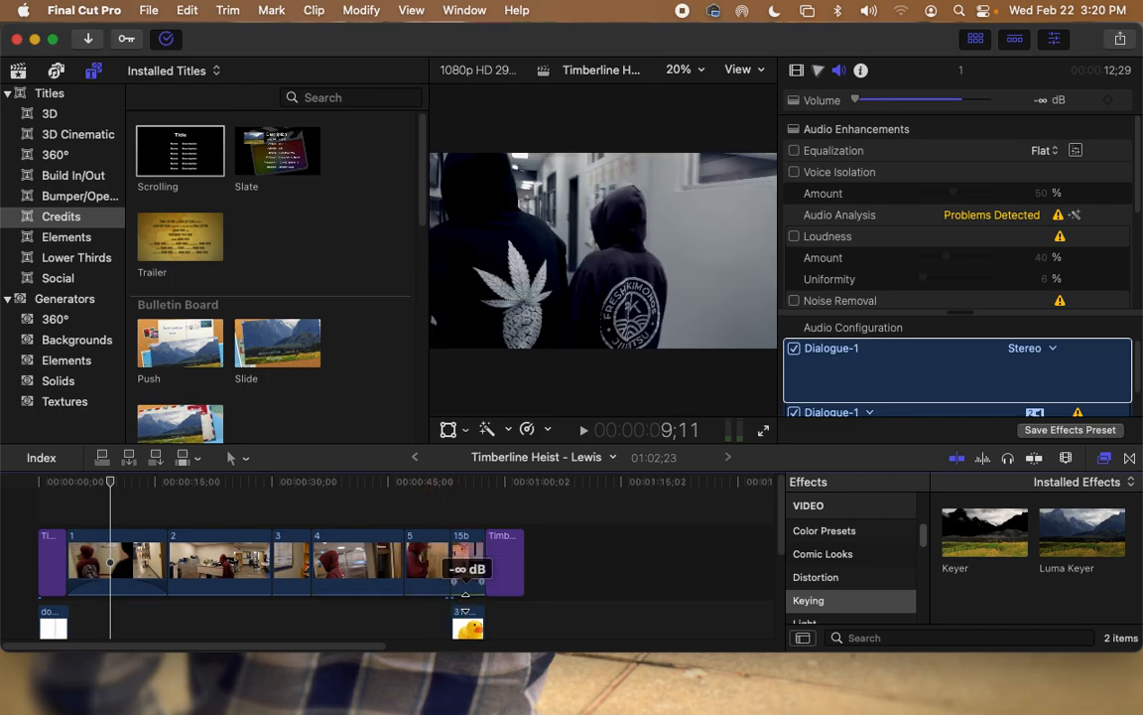
pyautogui.click(120, 615)
pyautogui.click(209, 621)
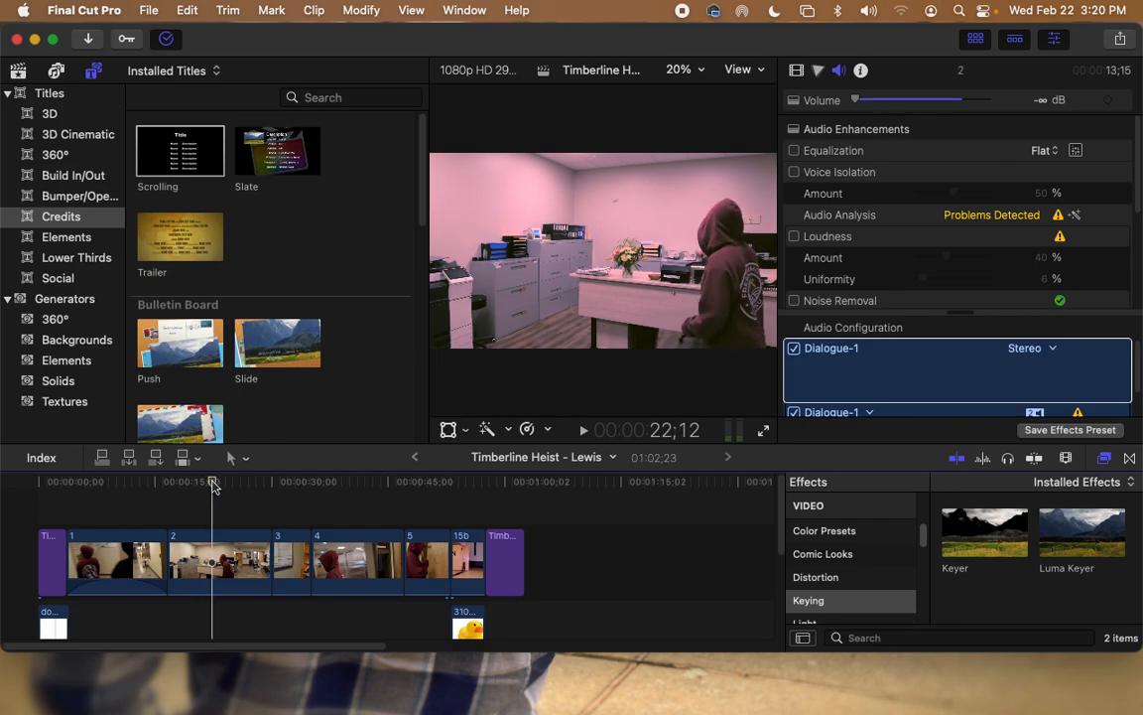
pyautogui.moveTo(209, 484)
pyautogui.mouseDown()
pyautogui.moveTo(231, 487)
pyautogui.moveTo(214, 480)
pyautogui.mouseUp()
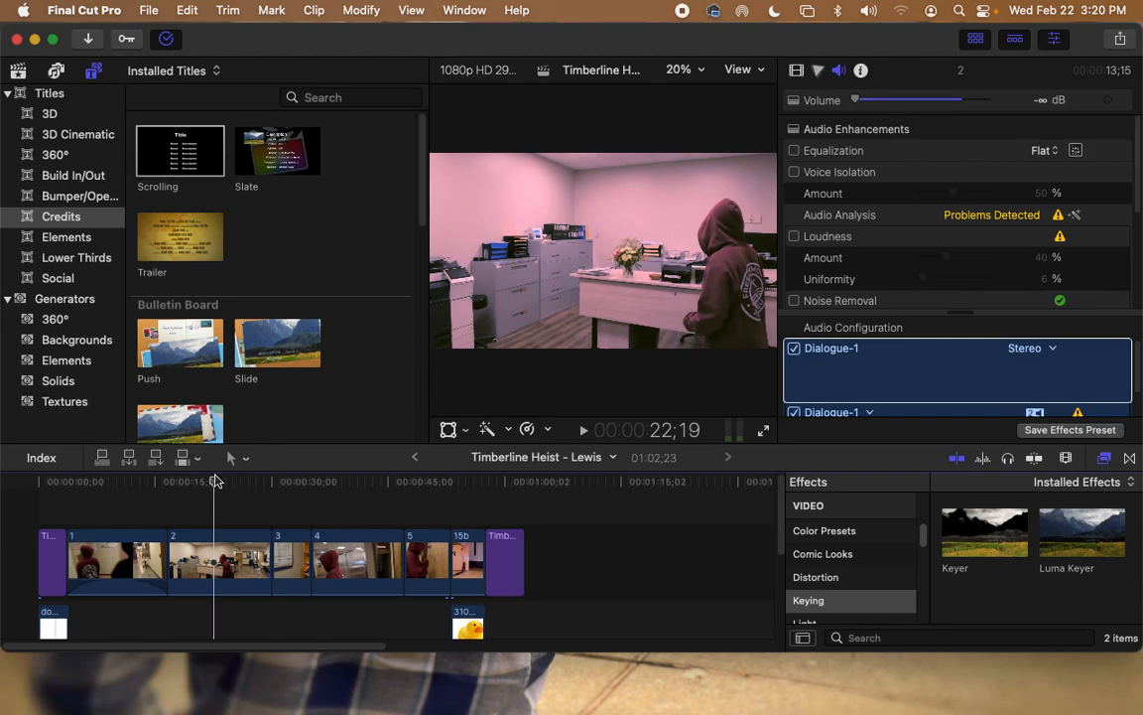
# Step: Bring Chrome forward, close the rubber ducky image search tab, and switch to the Bensound page
pyautogui.moveTo(265, 709)
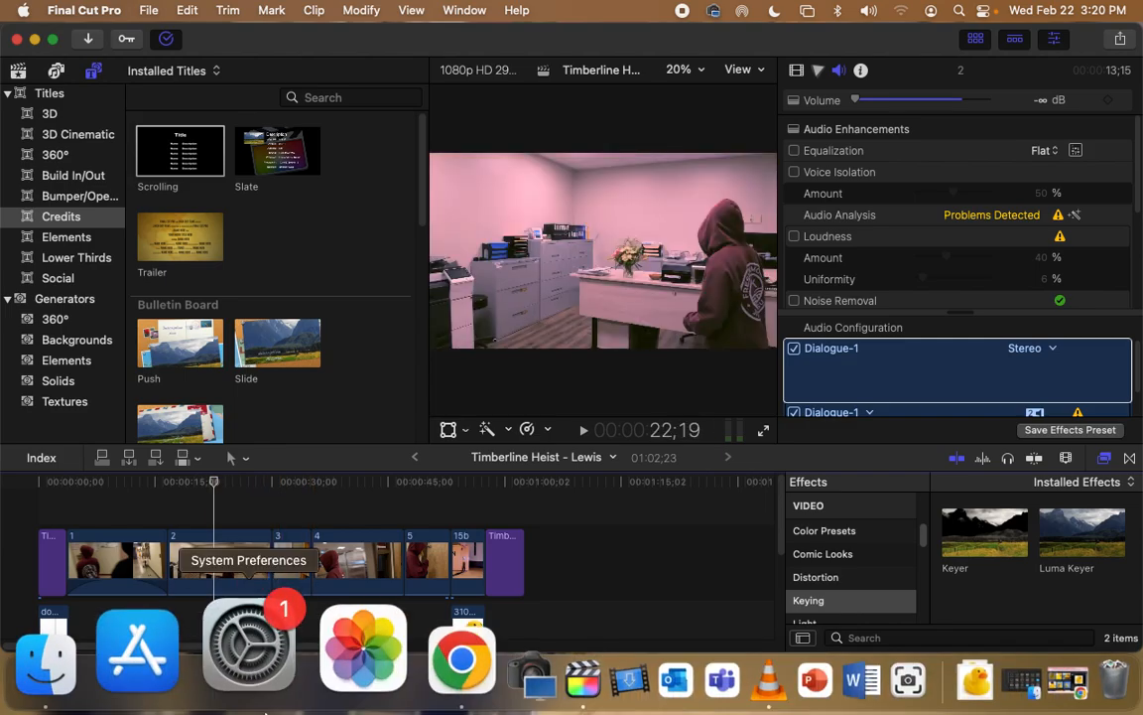
pyautogui.click(359, 695)
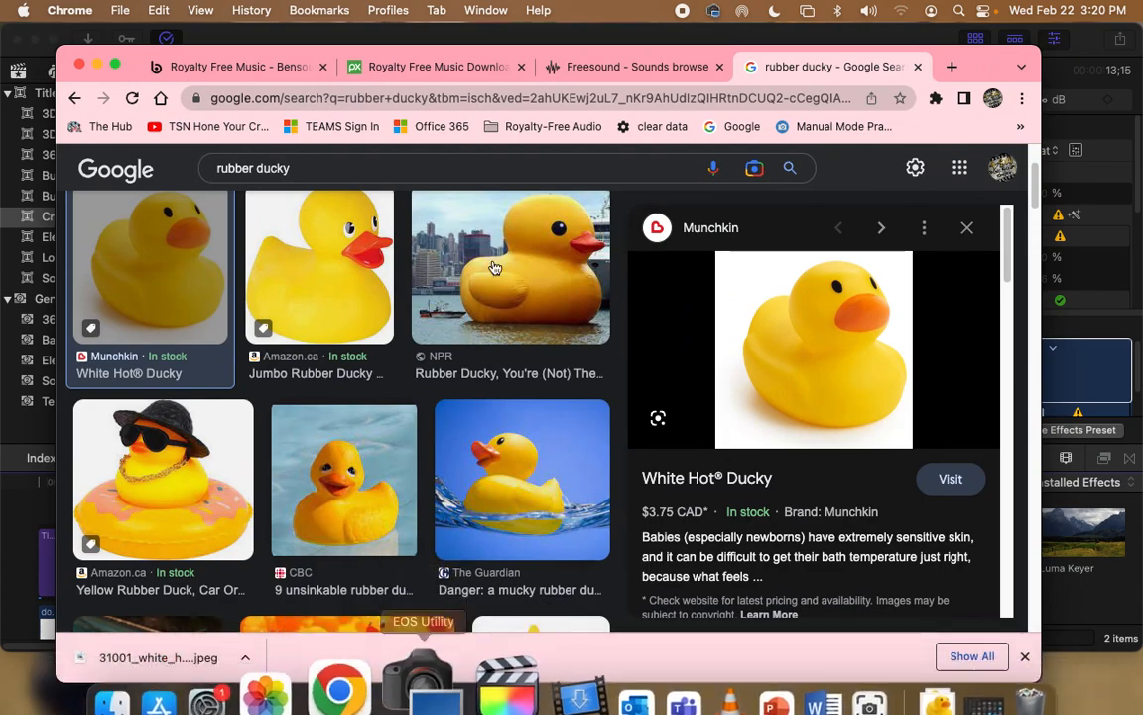
pyautogui.click(537, 129)
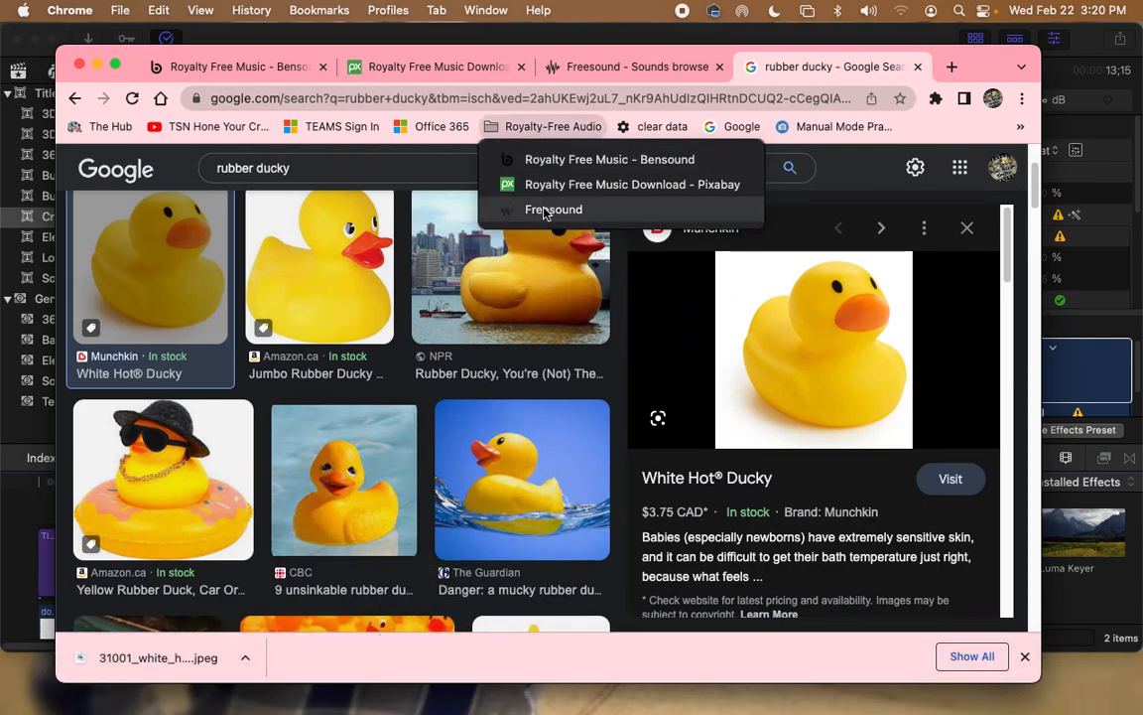
pyautogui.click(544, 131)
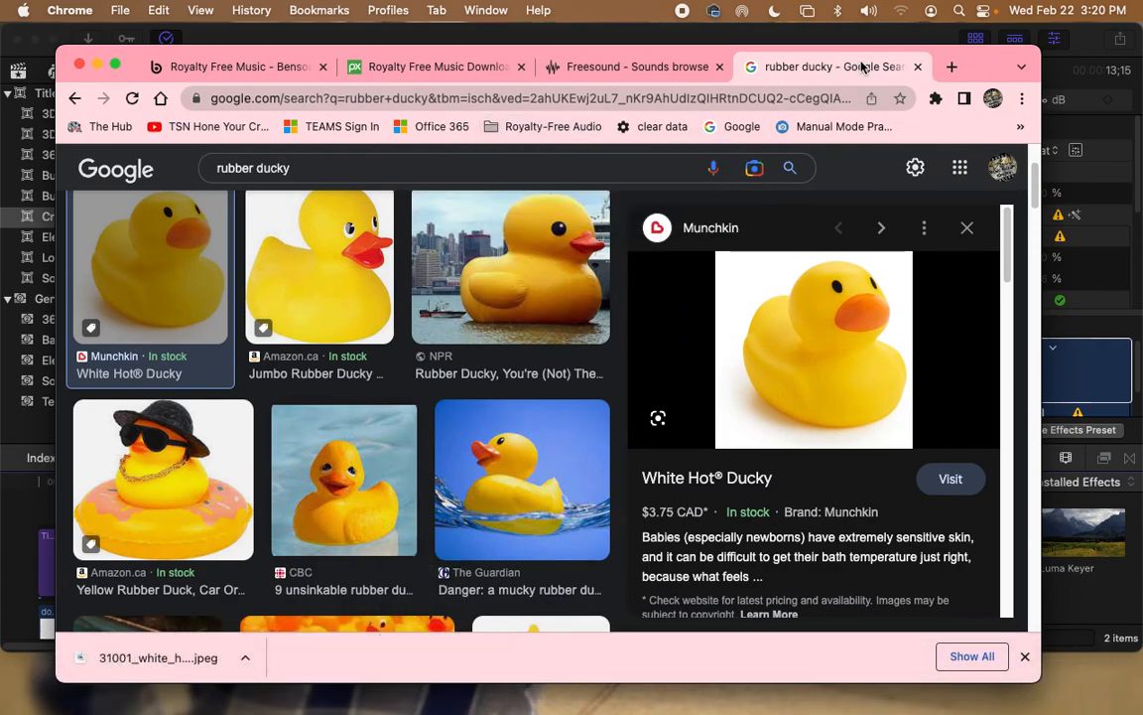
pyautogui.click(917, 66)
pyautogui.click(167, 67)
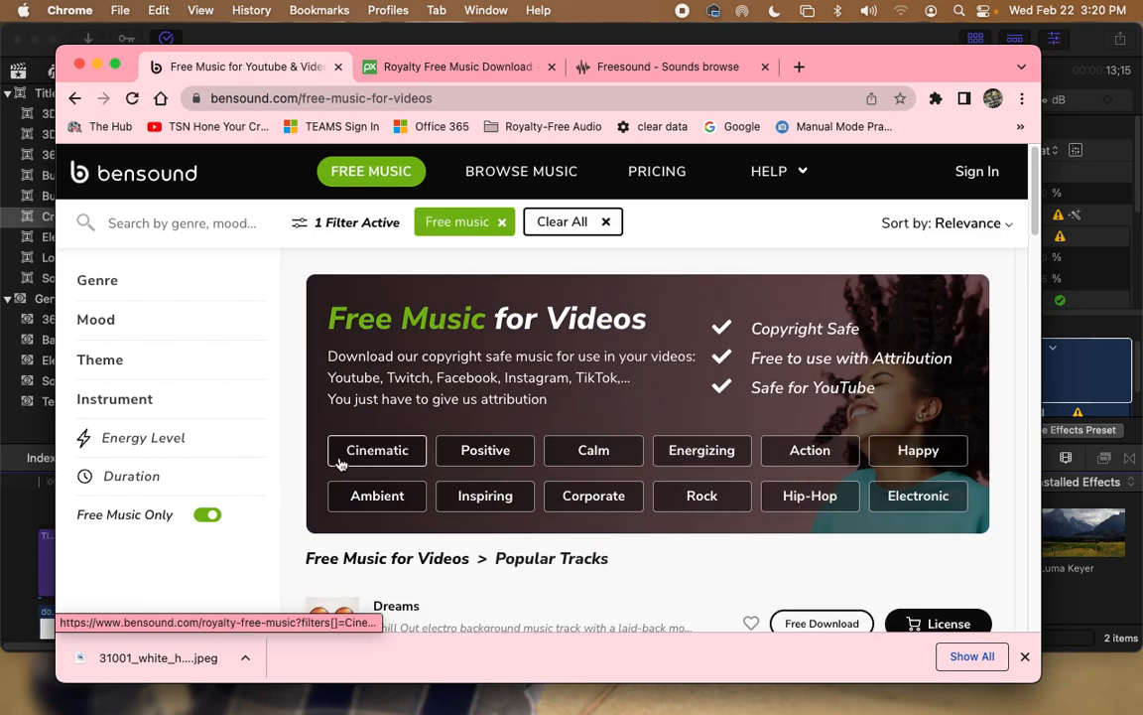
# Step: Filter Bensound to Cinematic, preview Evolution, and download it free with the attribution license
pyautogui.click(377, 450)
pyautogui.scroll(-5, 318, 447)
pyautogui.scroll(-2, 340, 471)
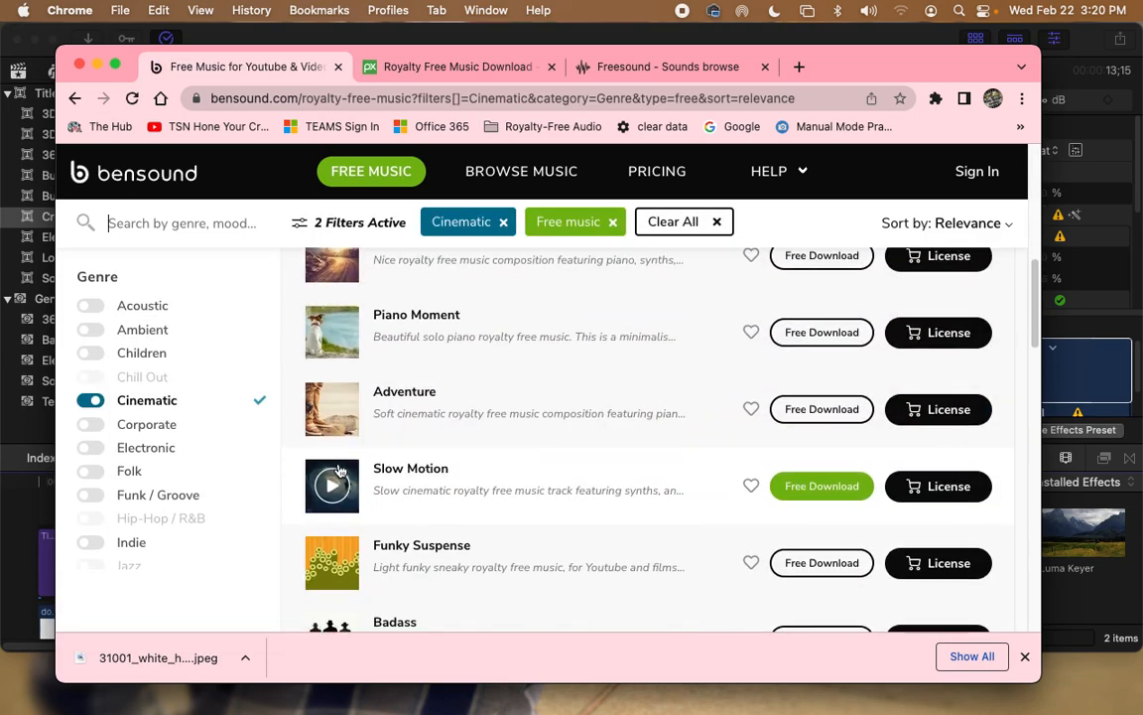
pyautogui.scroll(3, 340, 471)
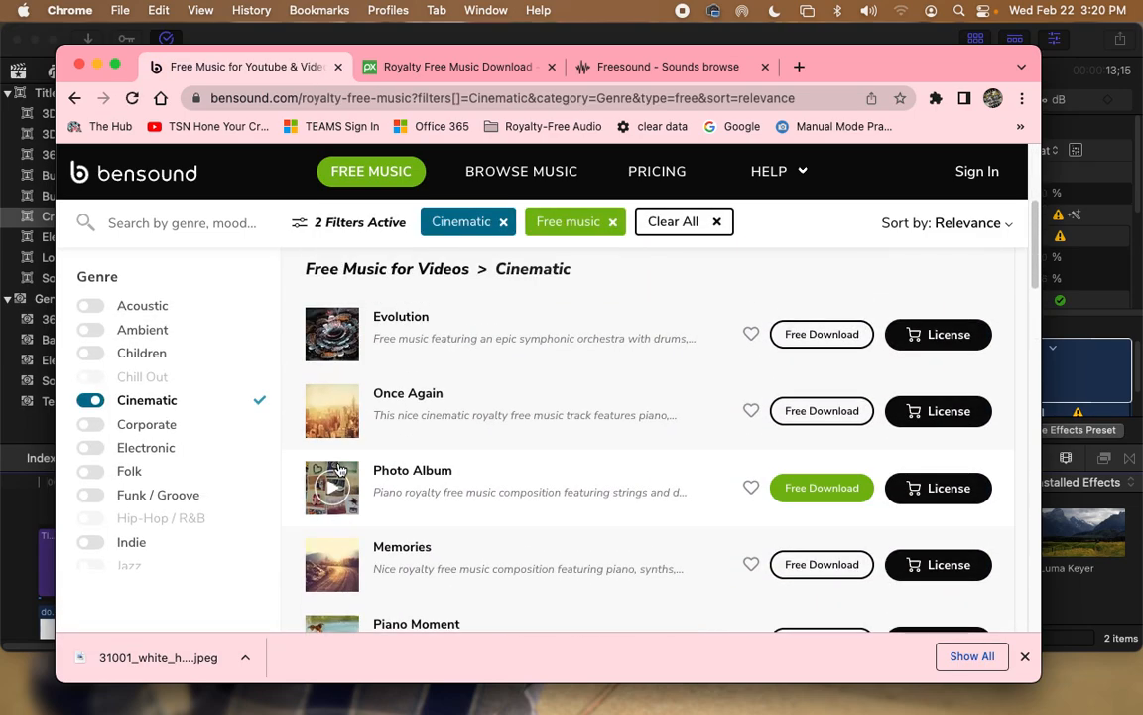
pyautogui.click(328, 338)
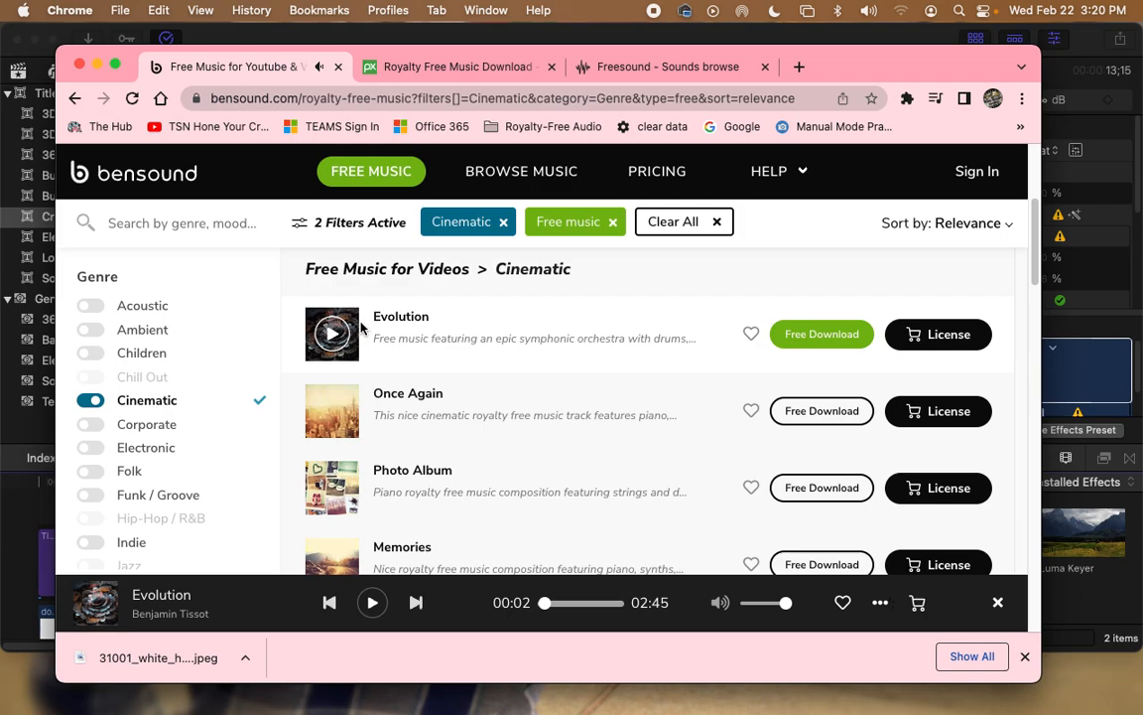
pyautogui.click(831, 335)
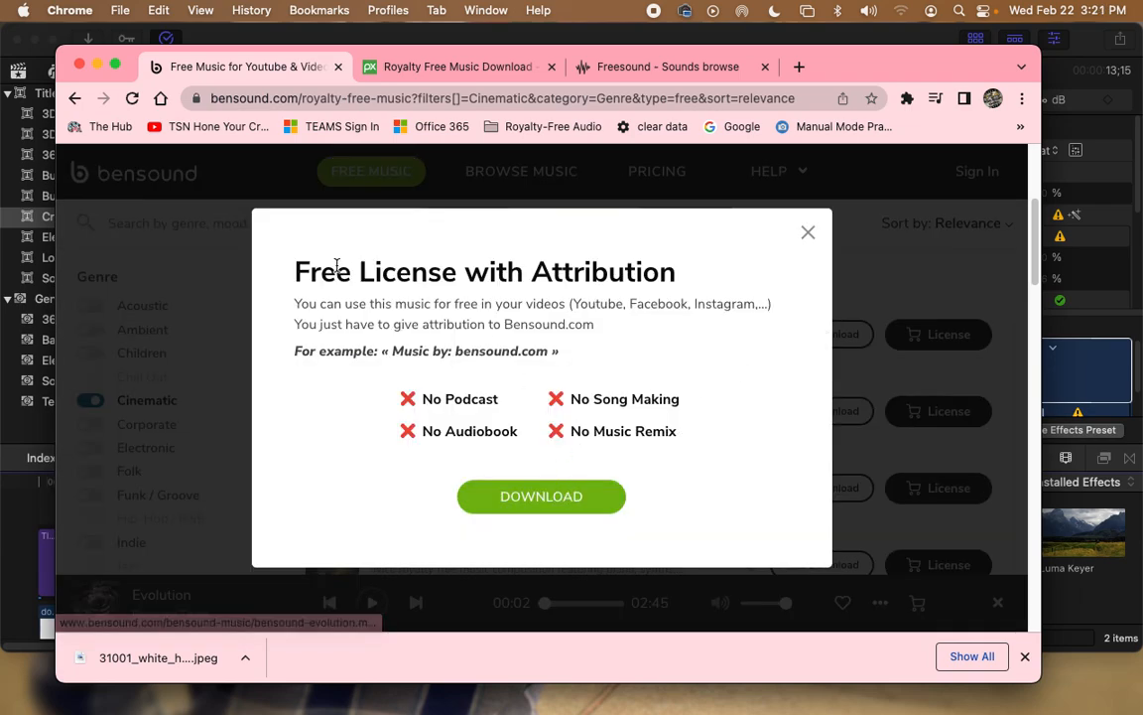
pyautogui.click(562, 496)
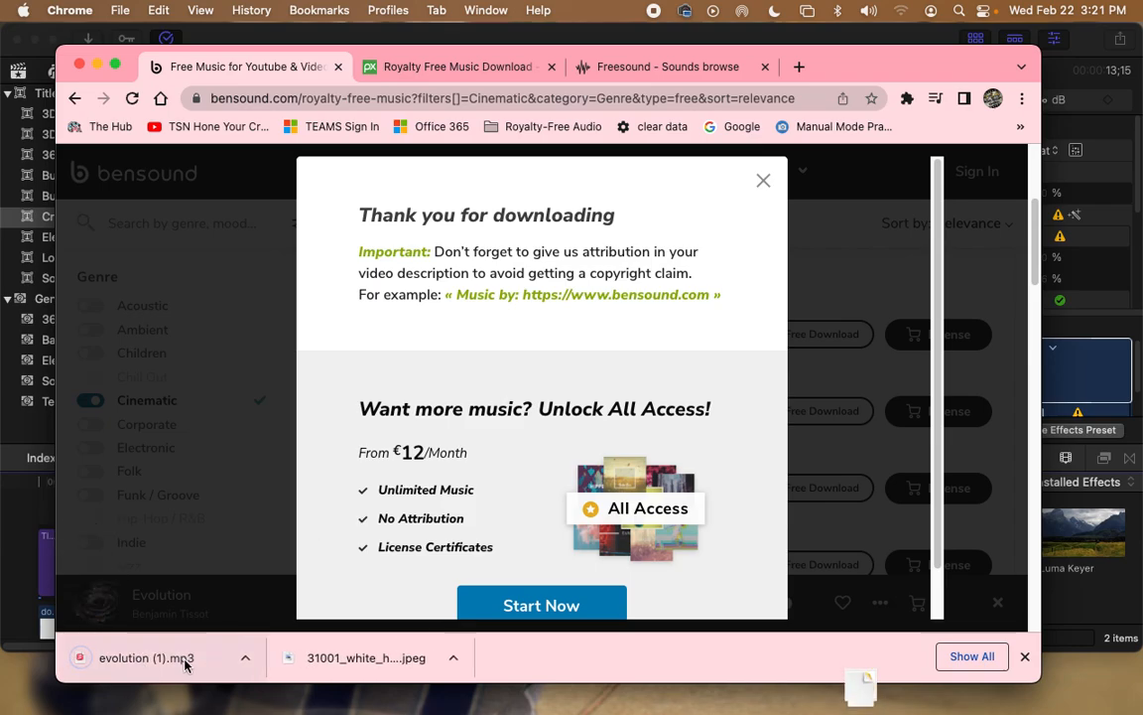
# Step: Reveal evolution (1).mp3 in Downloads and drag it into the Final Cut Pro timeline
pyautogui.click(244, 657)
pyautogui.click(297, 666)
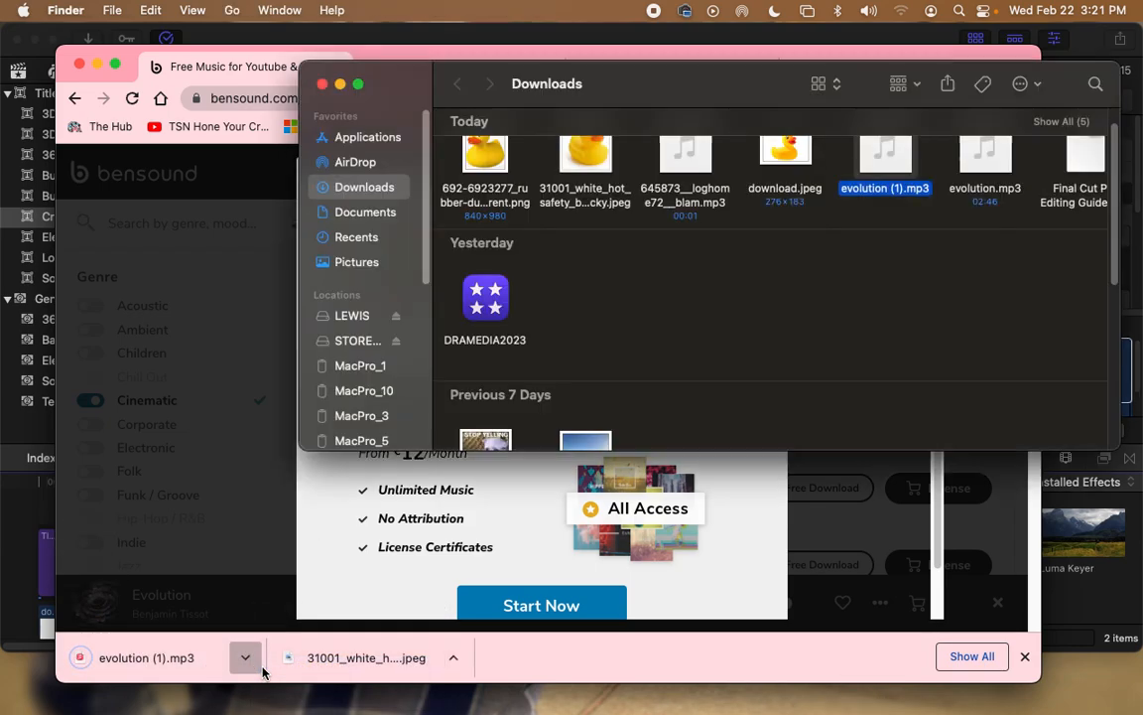
pyautogui.moveTo(424, 71); pyautogui.dragTo(439, 296)
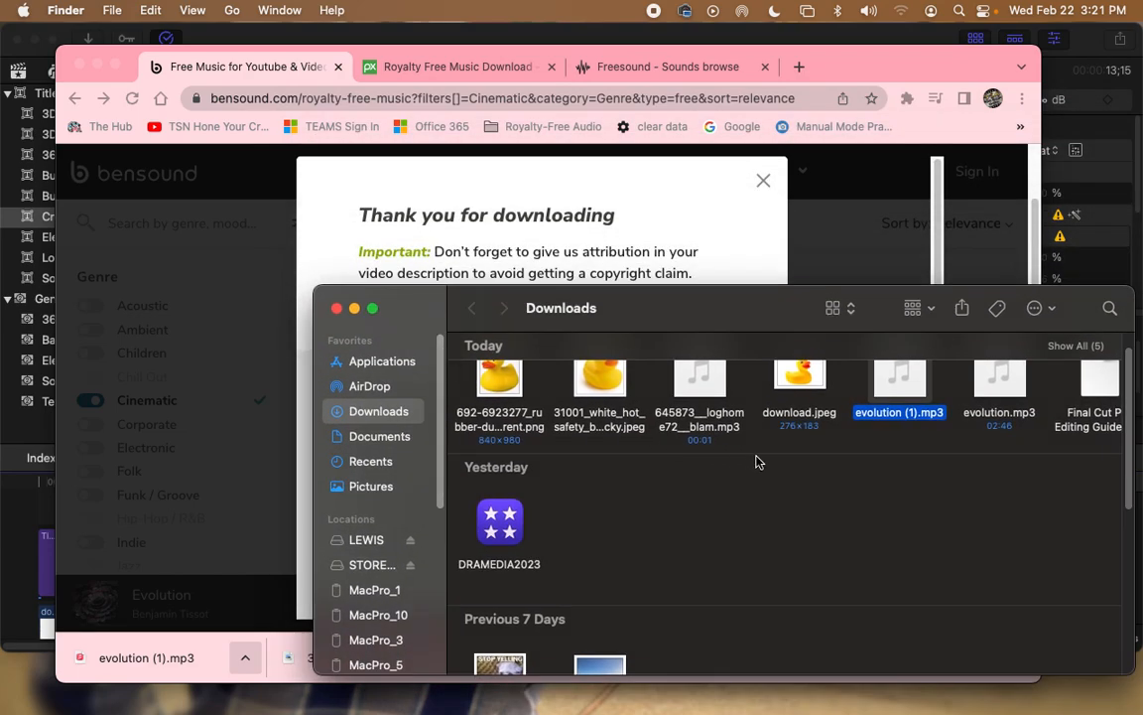
pyautogui.click(375, 30)
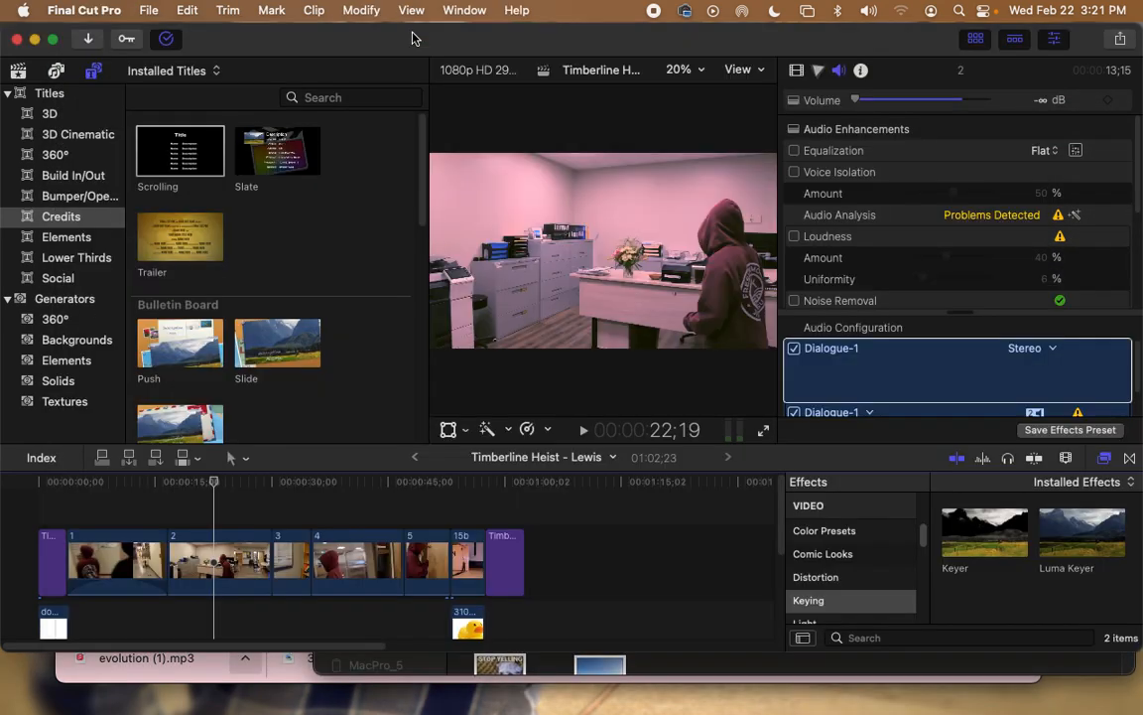
pyautogui.click(884, 675)
pyautogui.click(911, 397)
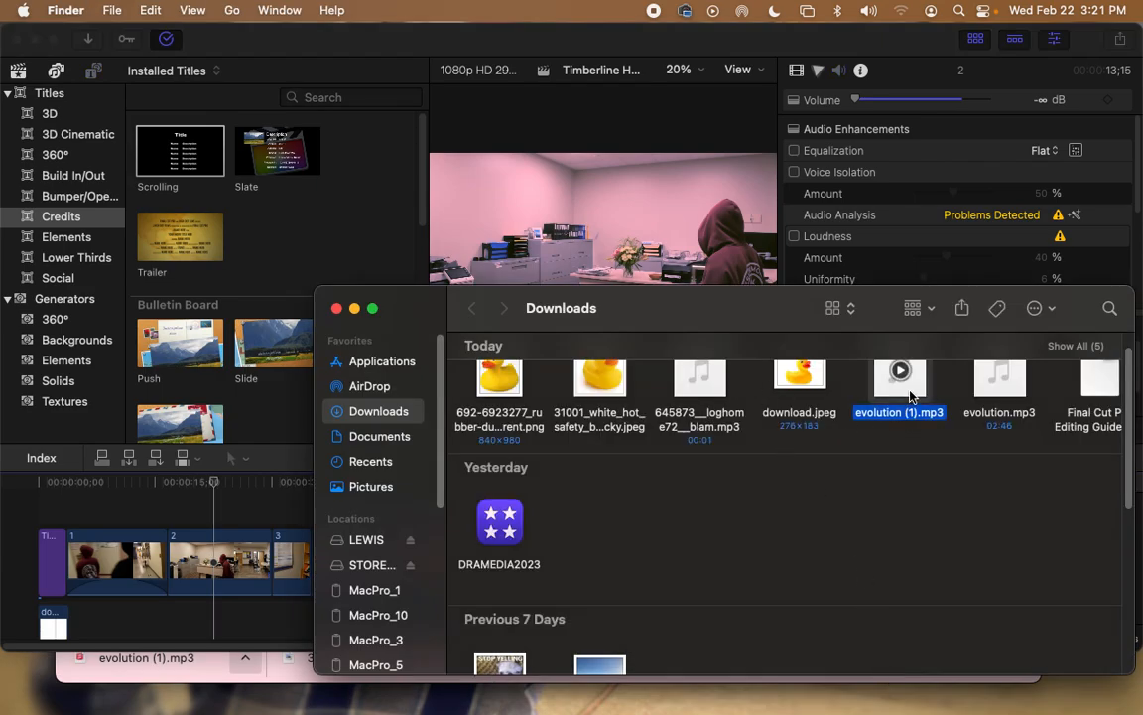
pyautogui.moveTo(918, 389); pyautogui.dragTo(91, 620)
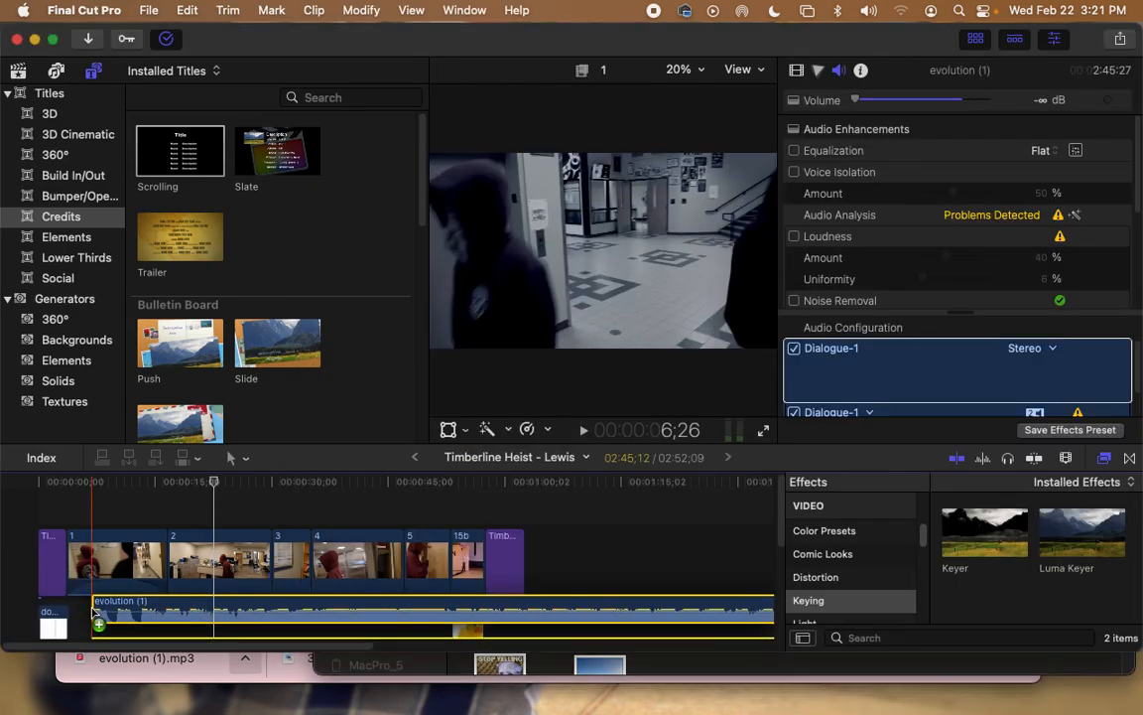
# Step: Align the evolution (1) music clip to 00:00 and preview the opening from the timeline start
pyautogui.scroll(-5, 182, 612)
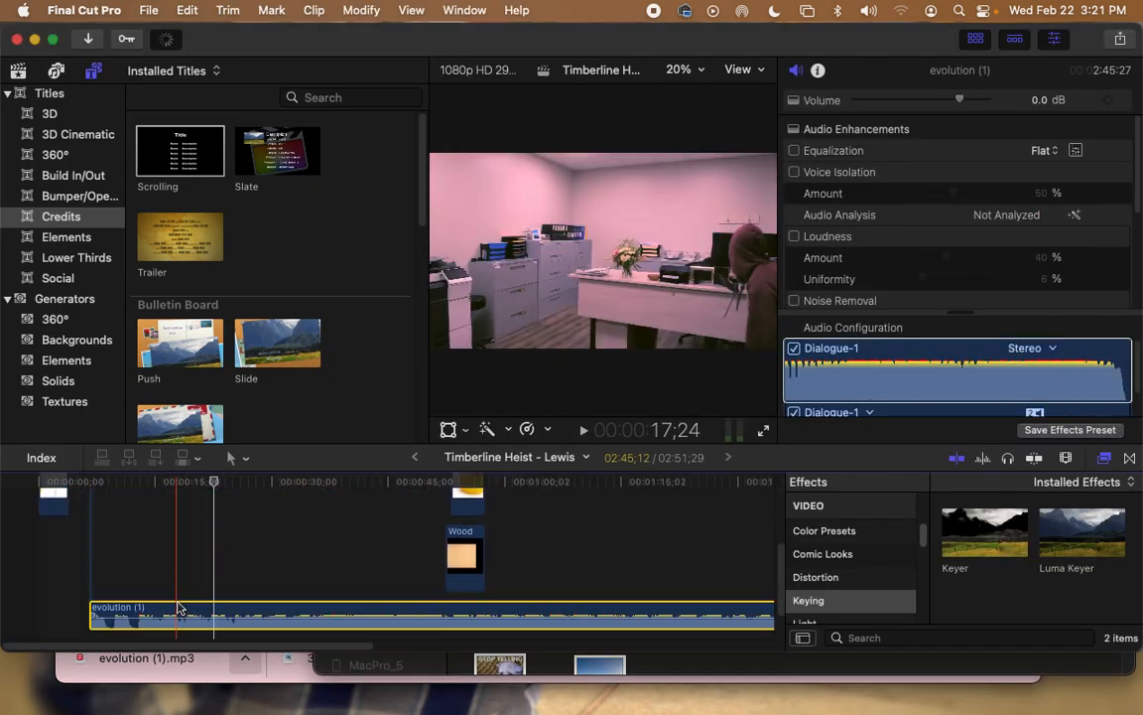
pyautogui.moveTo(169, 618); pyautogui.dragTo(104, 608)
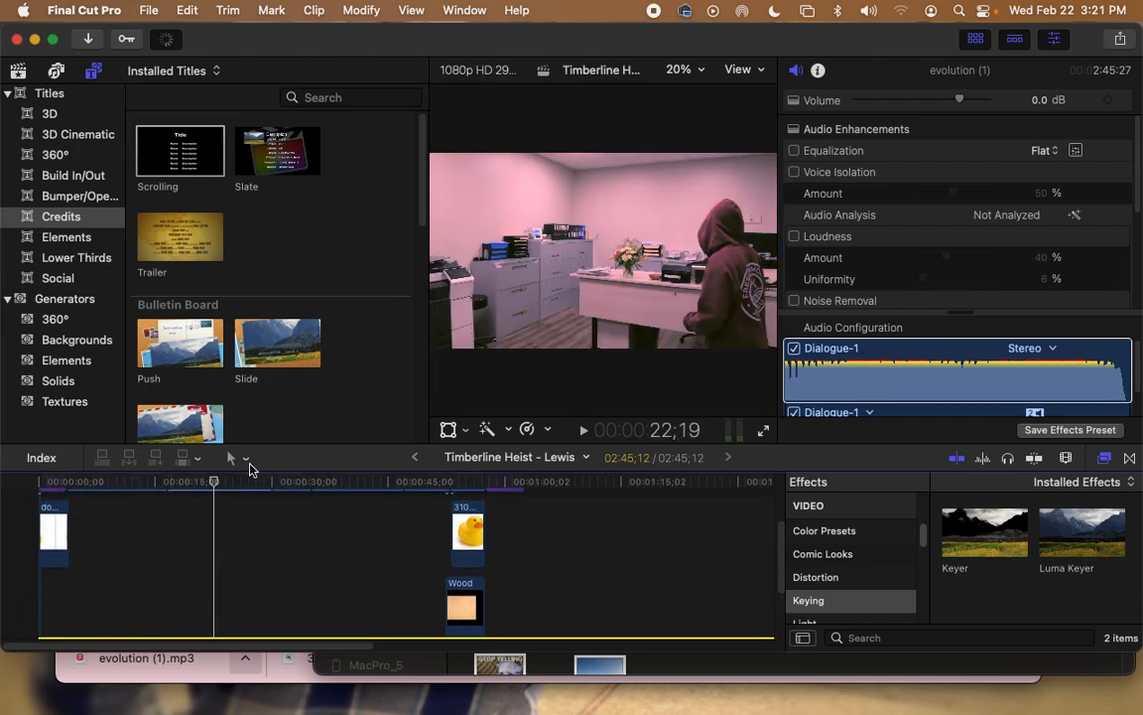
pyautogui.click(38, 486)
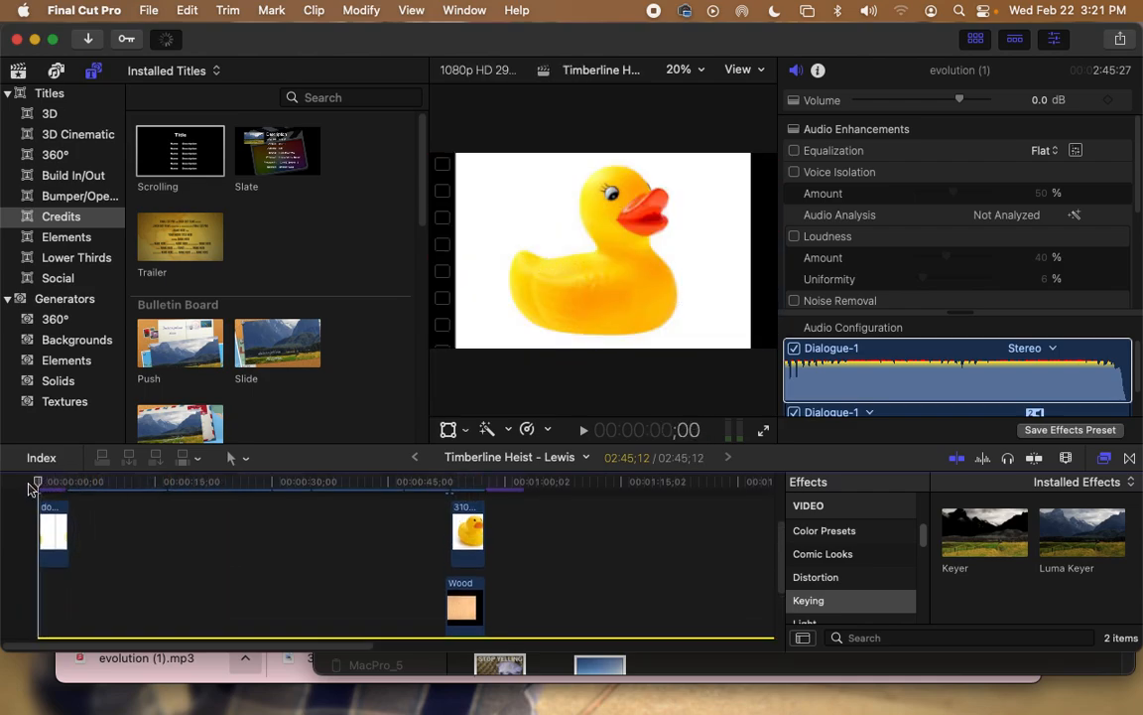
pyautogui.press('space')
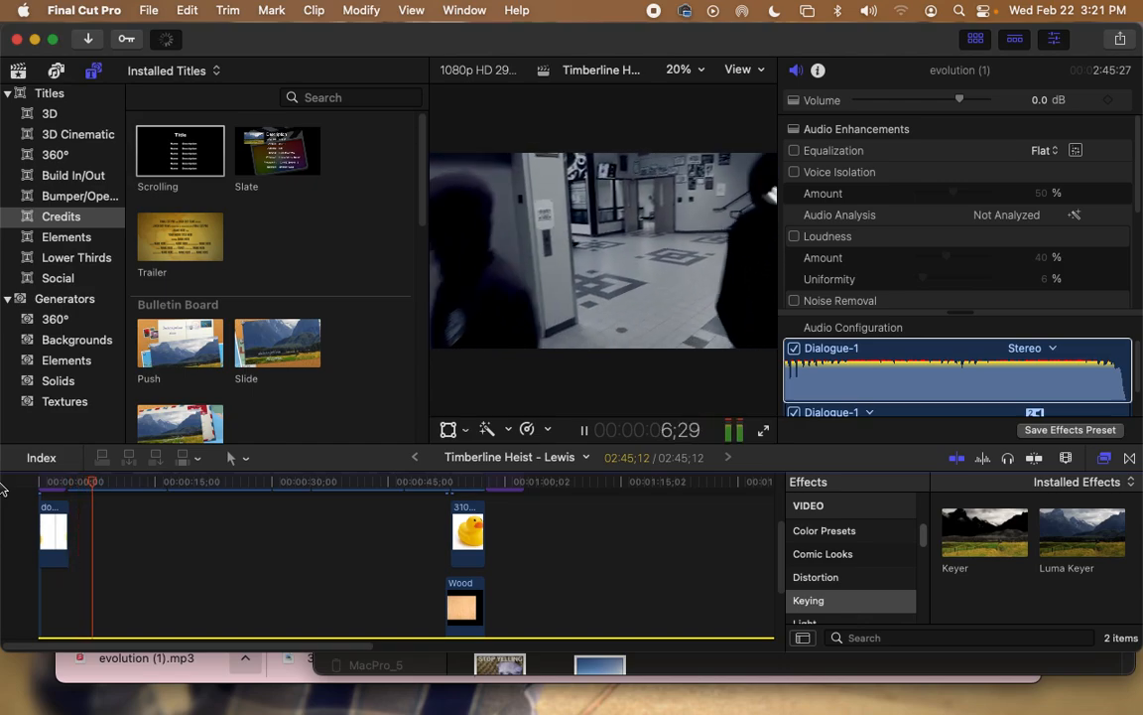
pyautogui.press('space')
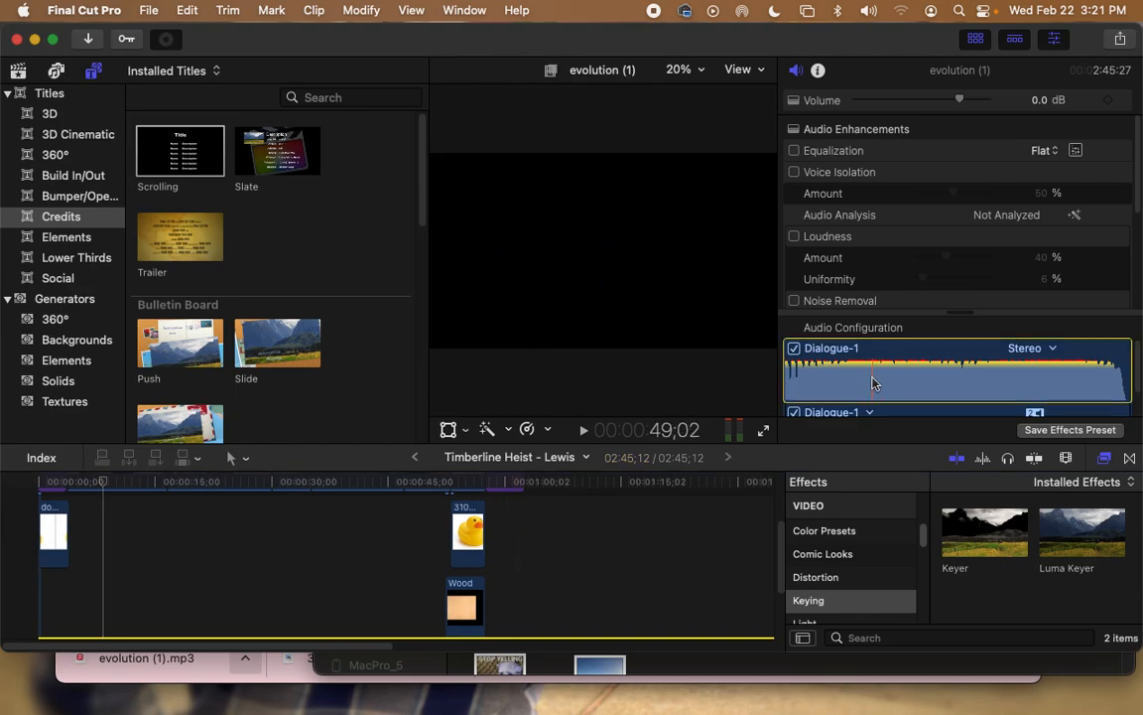
pyautogui.moveTo(786, 537); pyautogui.dragTo(782, 576)
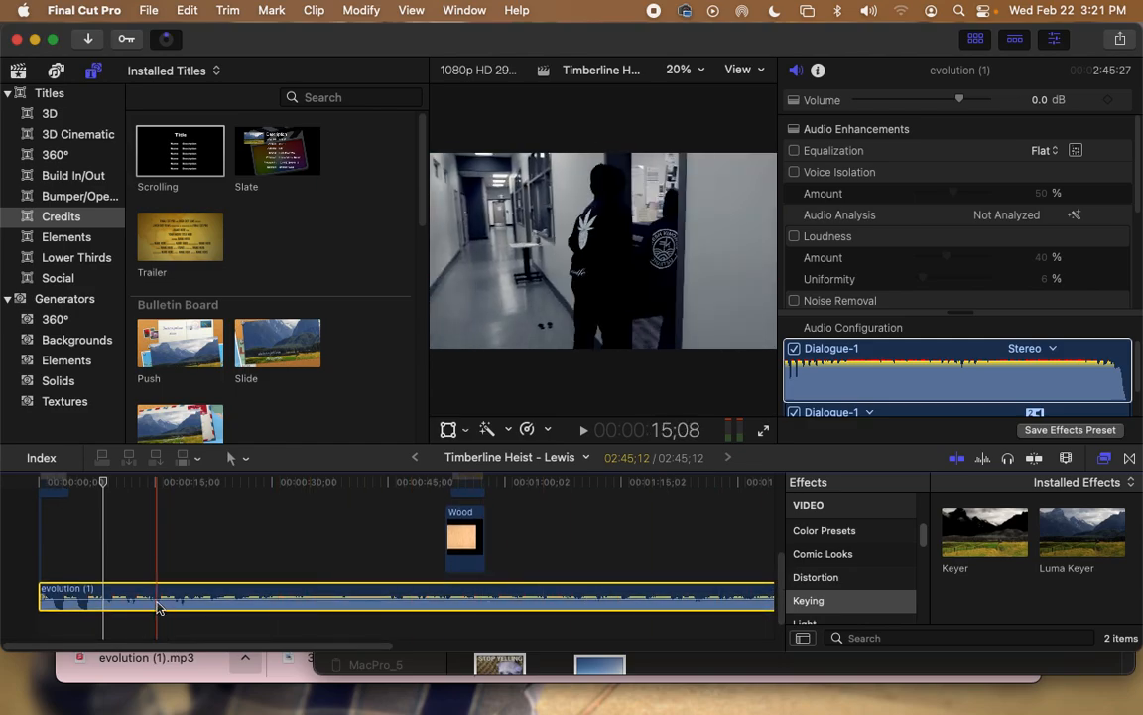
# Step: Turn the evolution music down to about −20.6 dB, then play the opening from the start
pyautogui.moveTo(157, 599); pyautogui.dragTo(158, 600)
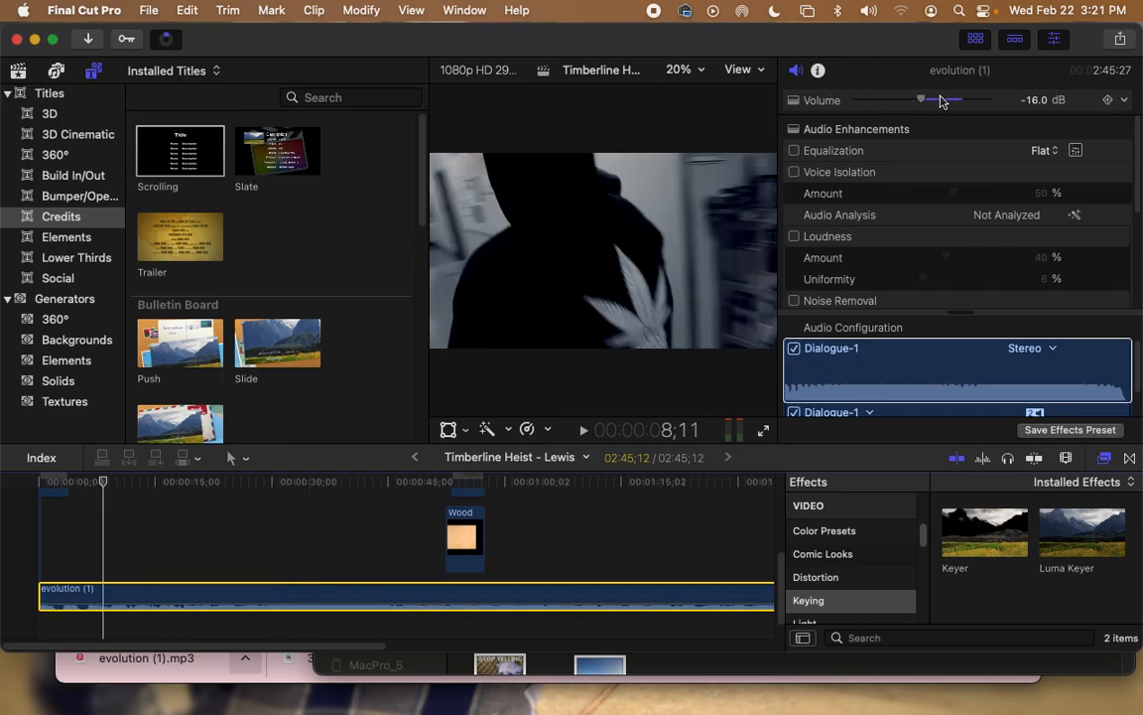
pyautogui.moveTo(922, 104)
pyautogui.mouseDown()
pyautogui.moveTo(881, 106)
pyautogui.moveTo(929, 106)
pyautogui.moveTo(885, 106)
pyautogui.moveTo(914, 104)
pyautogui.mouseUp()
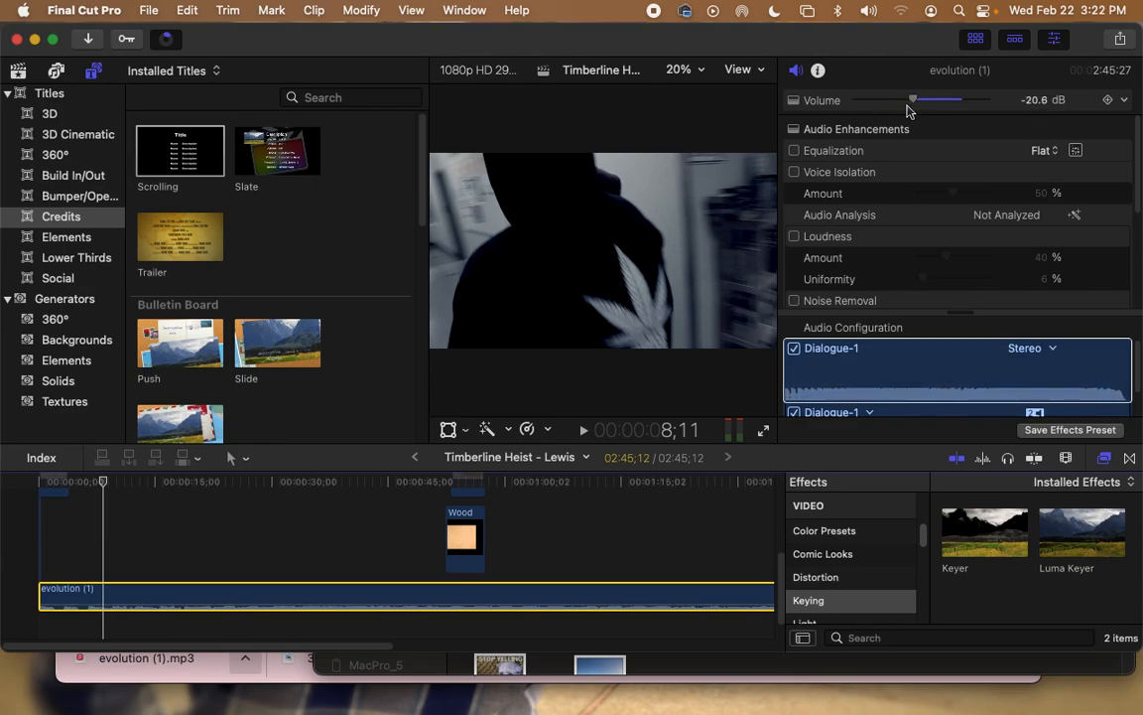
pyautogui.moveTo(100, 479); pyautogui.dragTo(3, 478)
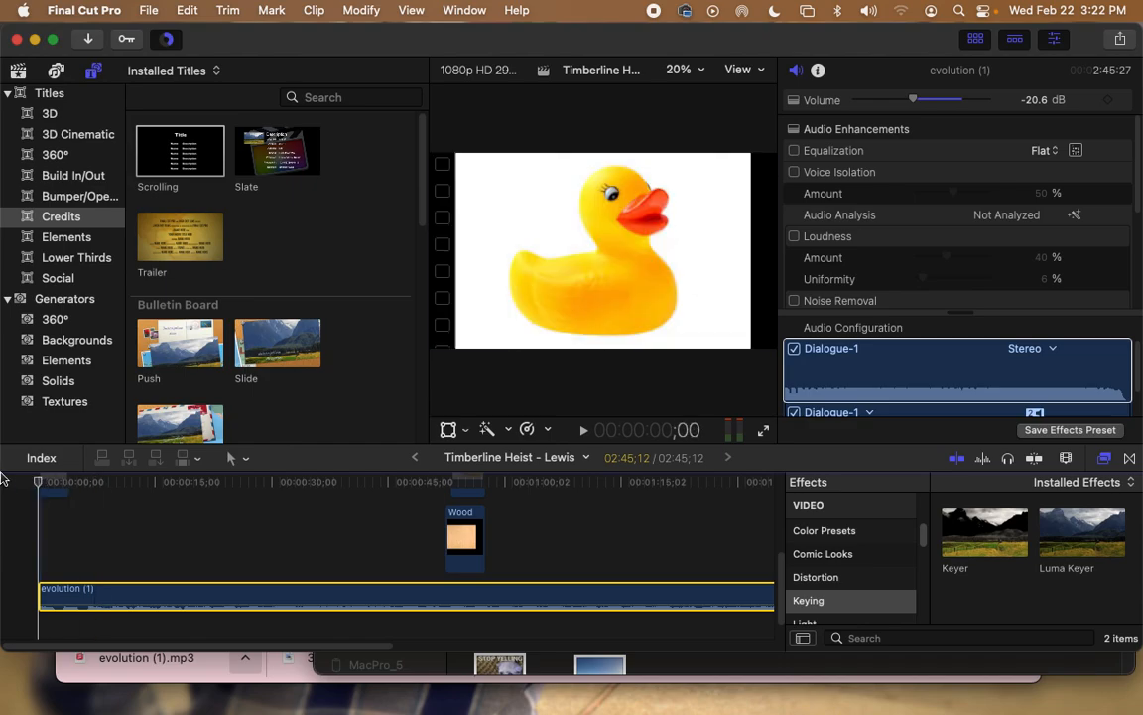
pyautogui.press('space')
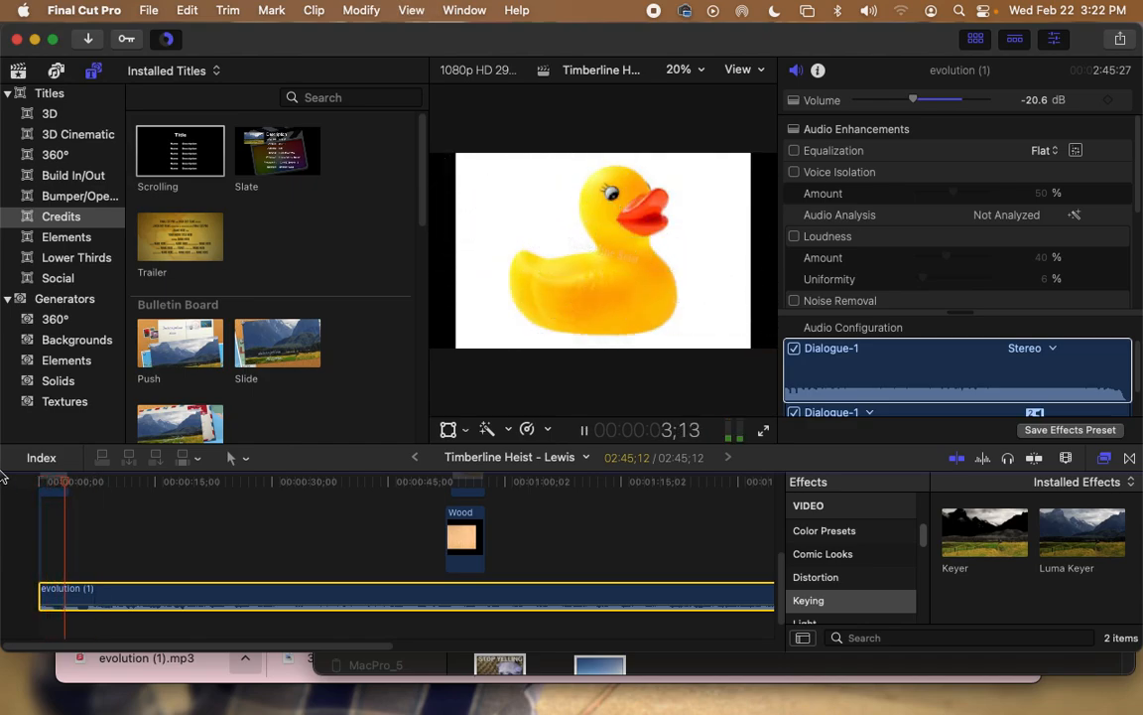
pyautogui.press('space')
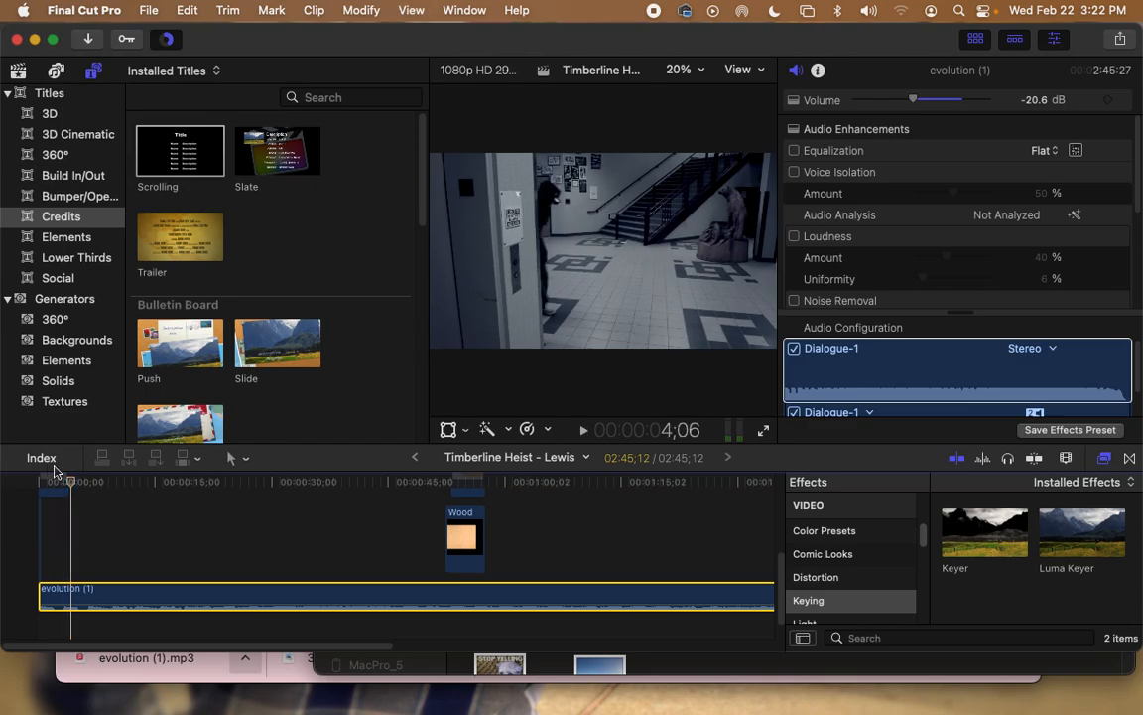
pyautogui.moveTo(76, 485); pyautogui.dragTo(66, 486)
pyautogui.click(236, 458)
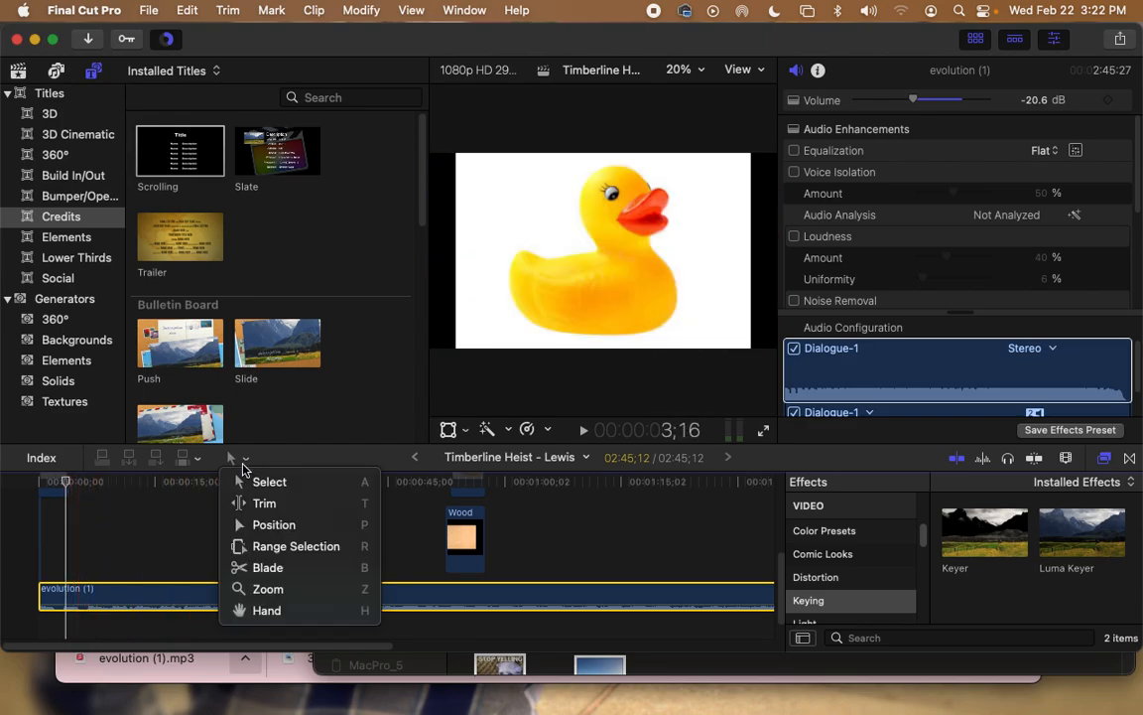
# Step: Blade the evolution music near 3 seconds and raise the short opening piece to −3 dB
pyautogui.click(251, 566)
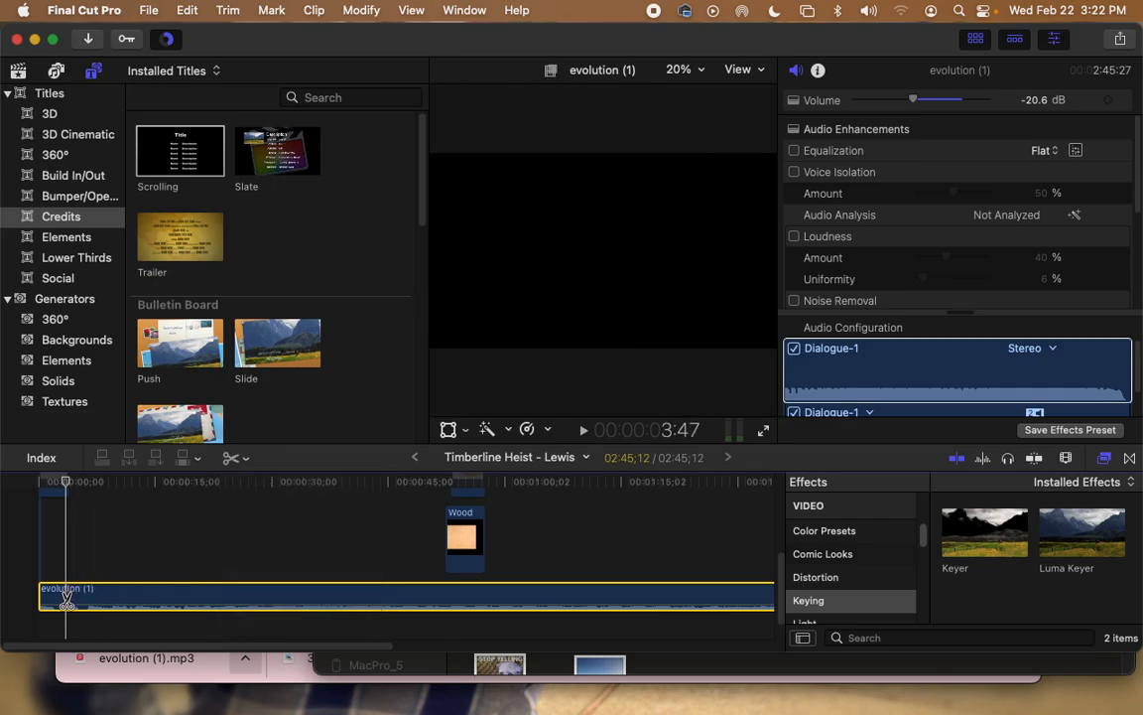
pyautogui.click(65, 600)
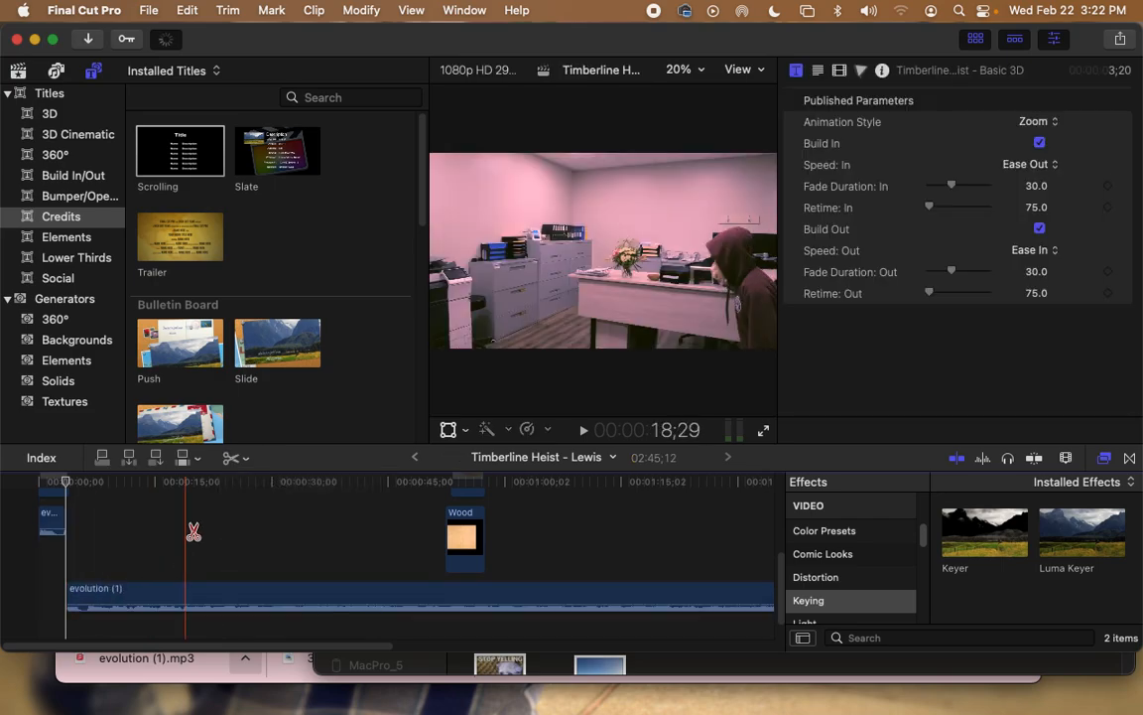
pyautogui.click(235, 457)
pyautogui.click(249, 481)
pyautogui.moveTo(52, 522)
pyautogui.mouseDown()
pyautogui.moveTo(52, 541)
pyautogui.moveTo(52, 524)
pyautogui.mouseUp()
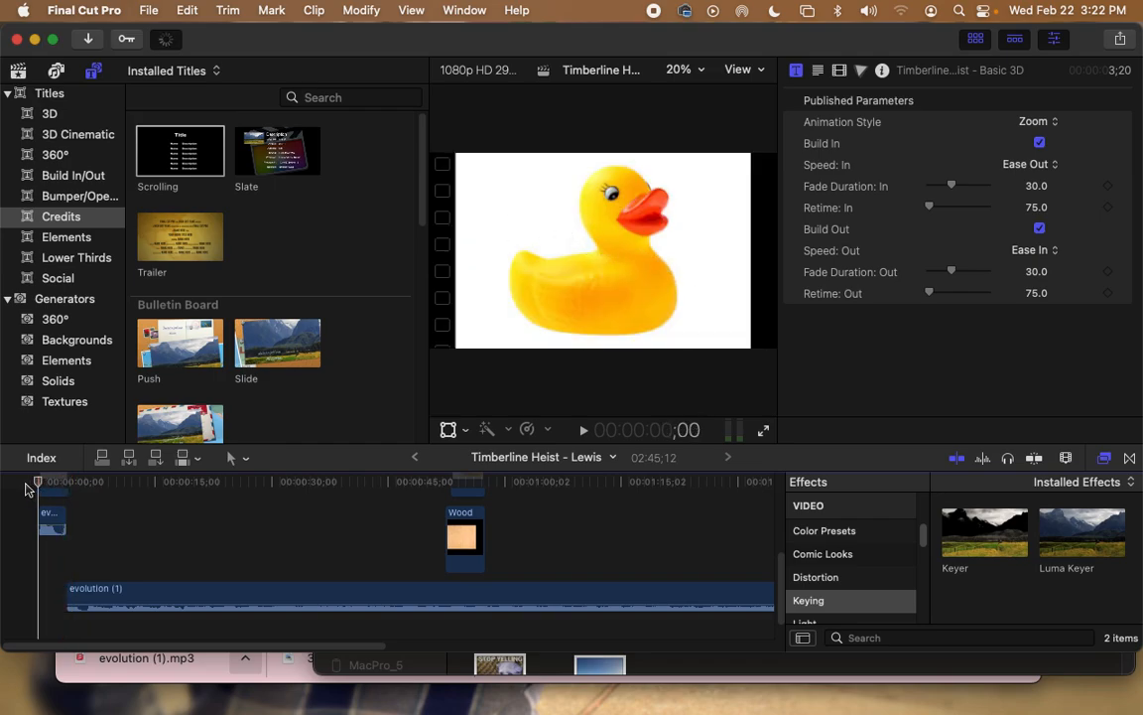
pyautogui.press('space')
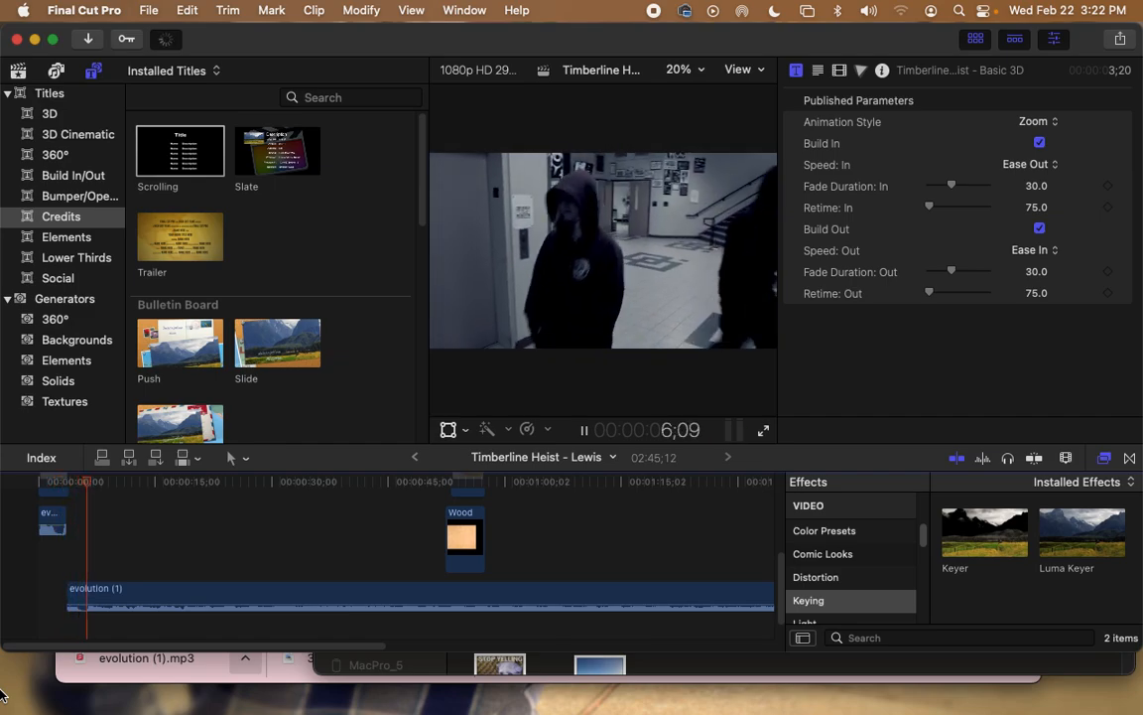
pyautogui.press('space')
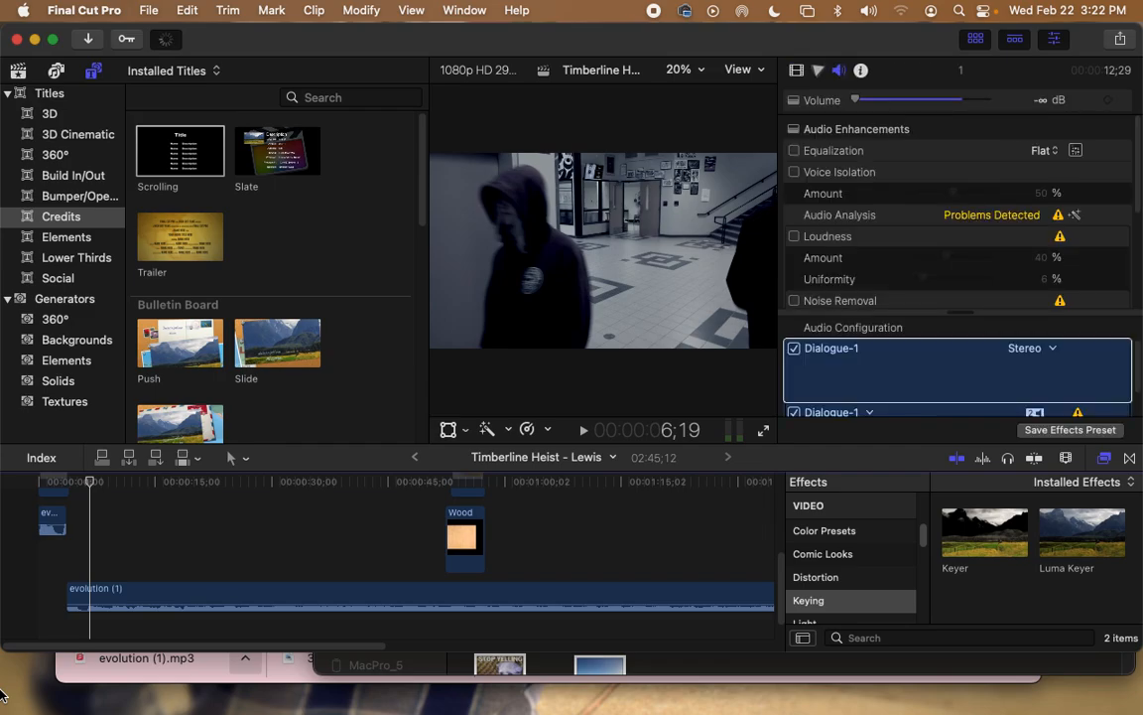
# Step: Trim the clip edges so the main evolution music starts about three seconds in, then replay
pyautogui.moveTo(60, 522); pyautogui.dragTo(50, 523)
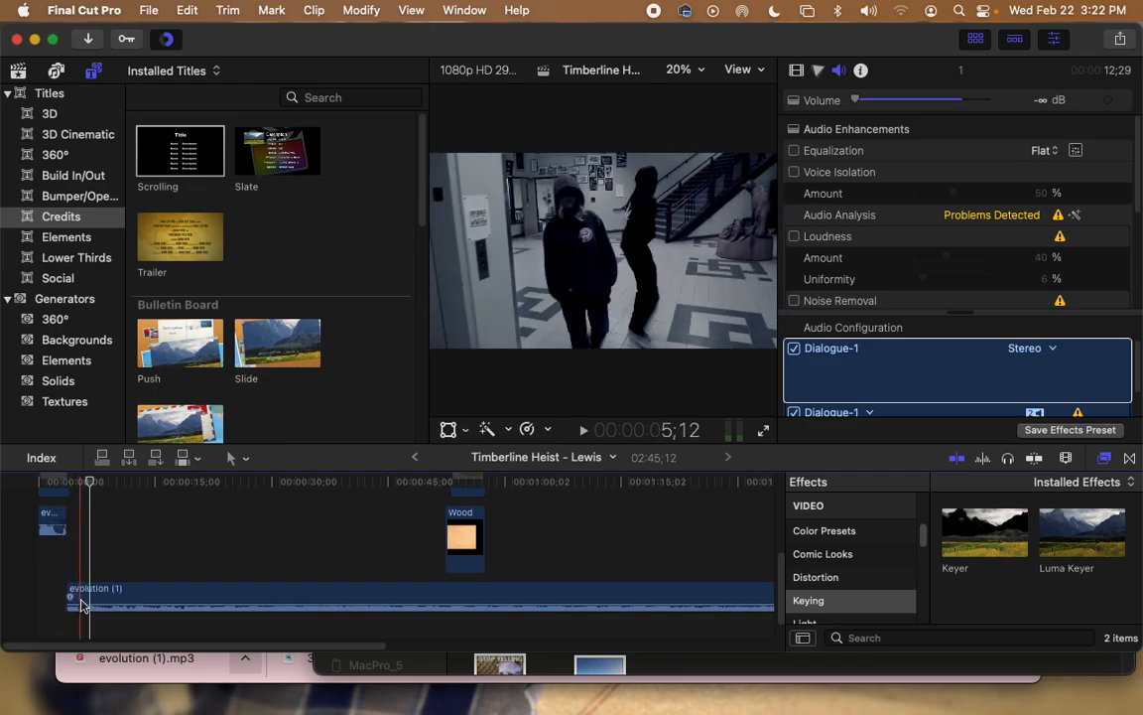
pyautogui.moveTo(64, 597); pyautogui.dragTo(77, 597)
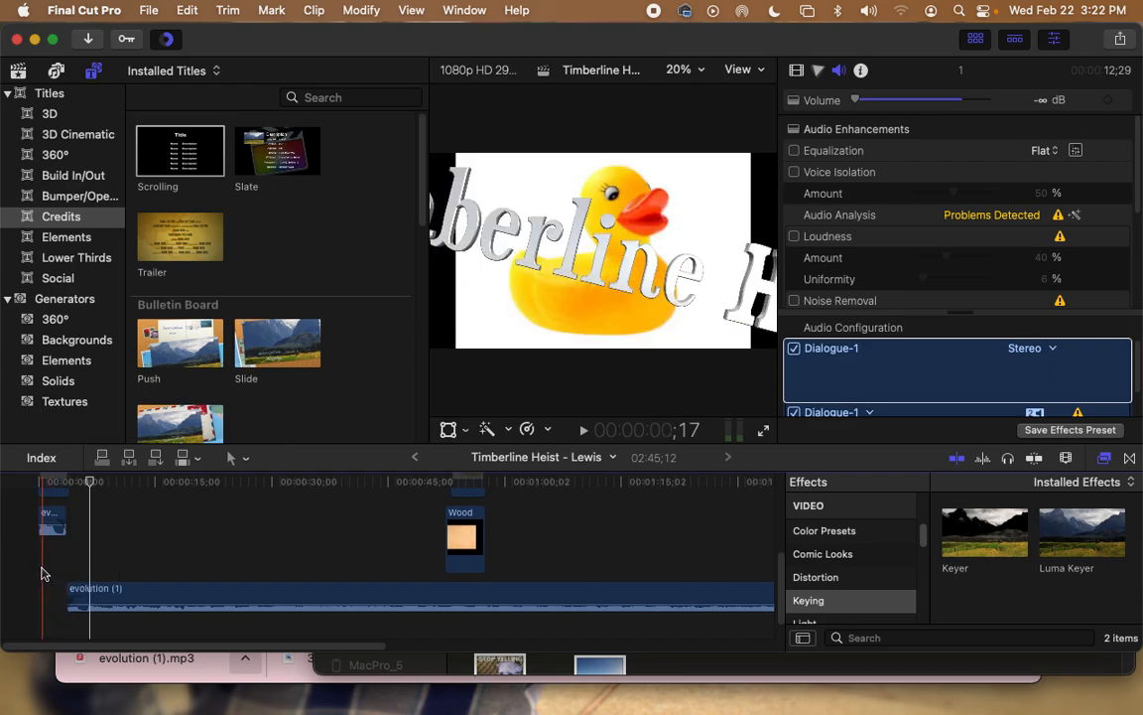
pyautogui.click(34, 571)
pyautogui.press('space')
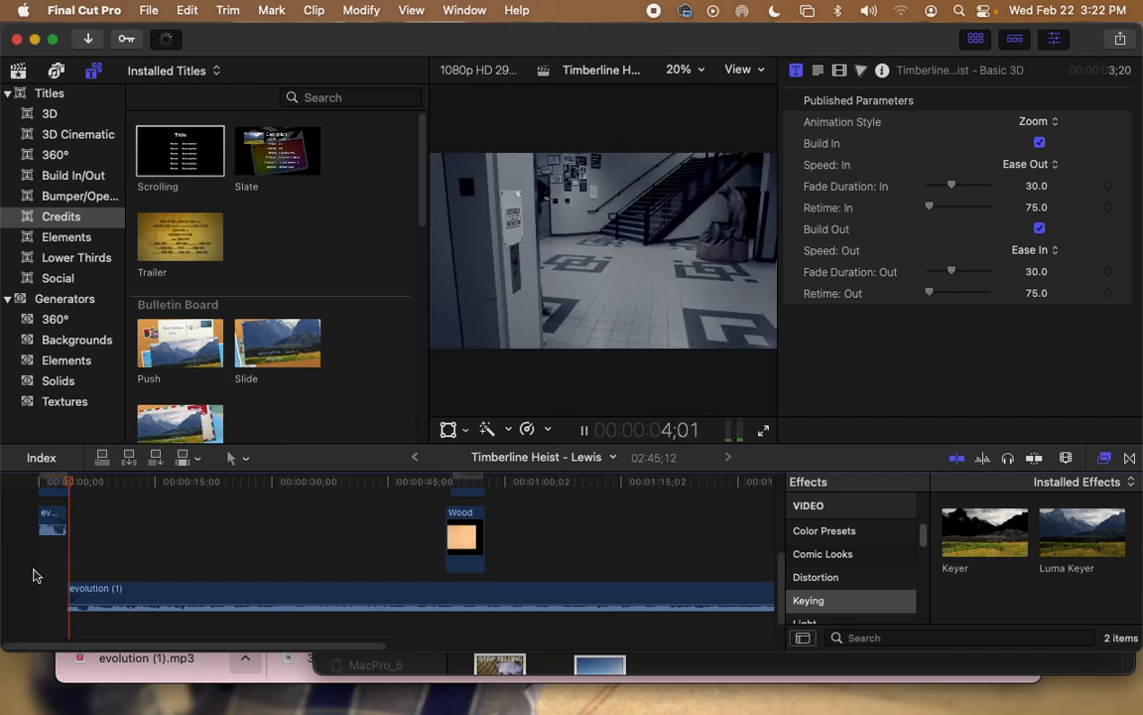
pyautogui.press('space')
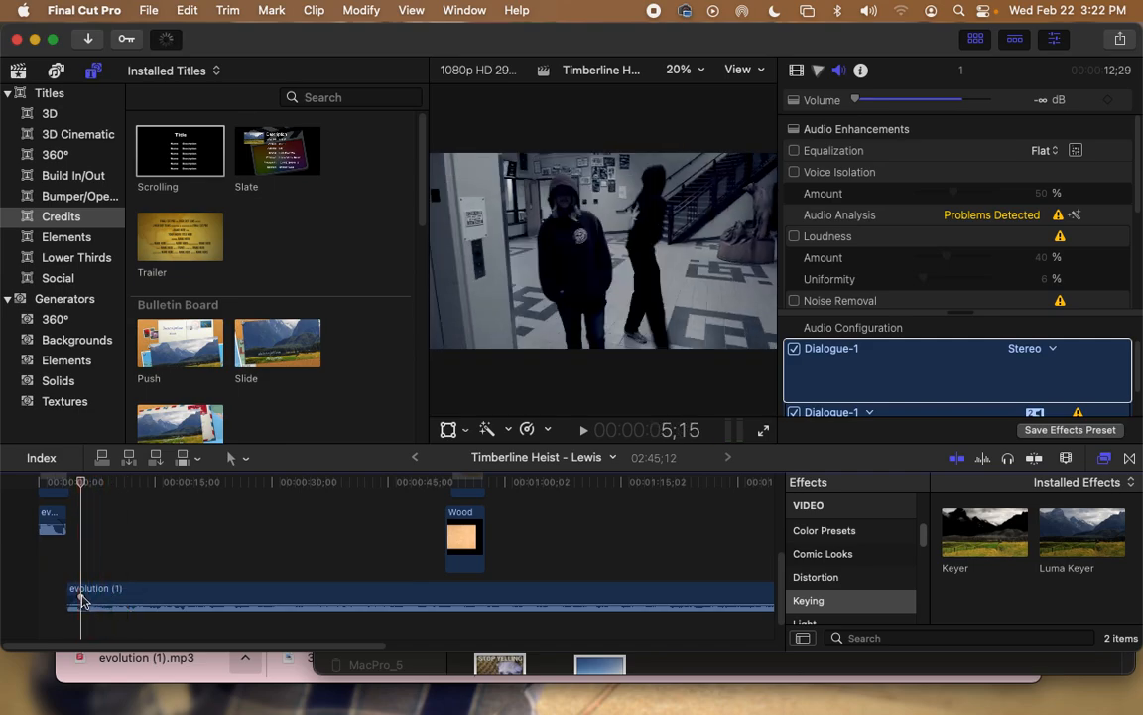
# Step: Trim the evolution music's end back to about 28 seconds, deselect it, and return to Chrome
pyautogui.moveTo(194, 648); pyautogui.dragTo(581, 652)
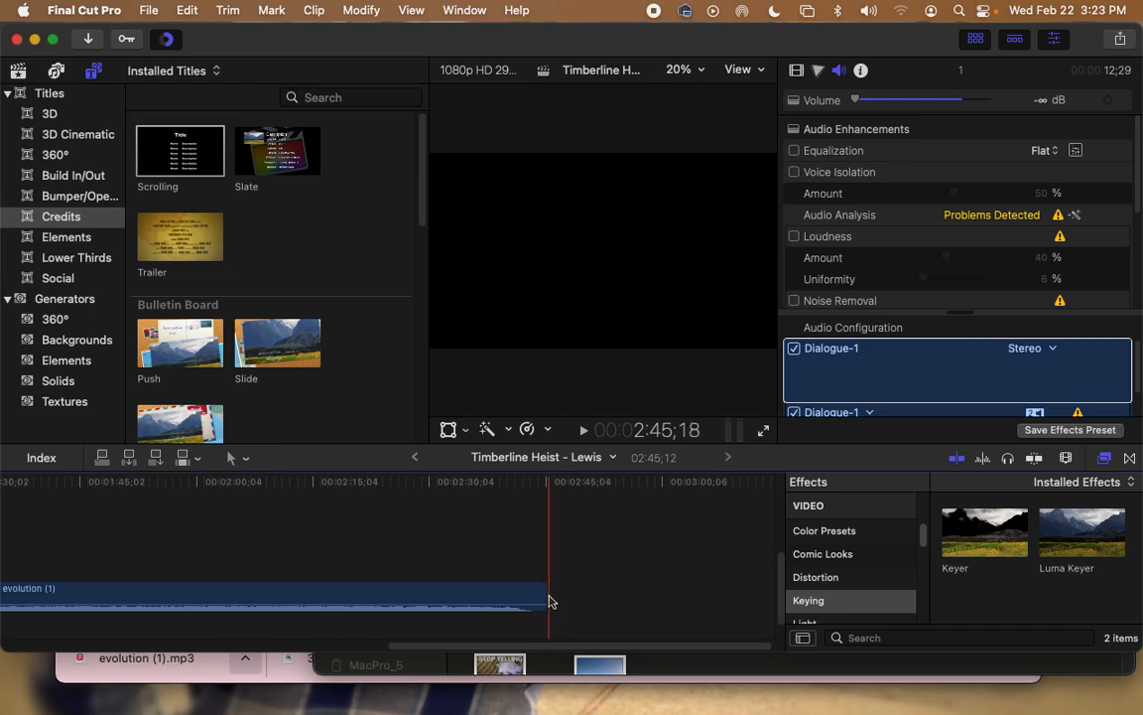
pyautogui.moveTo(546, 593); pyautogui.dragTo(274, 592)
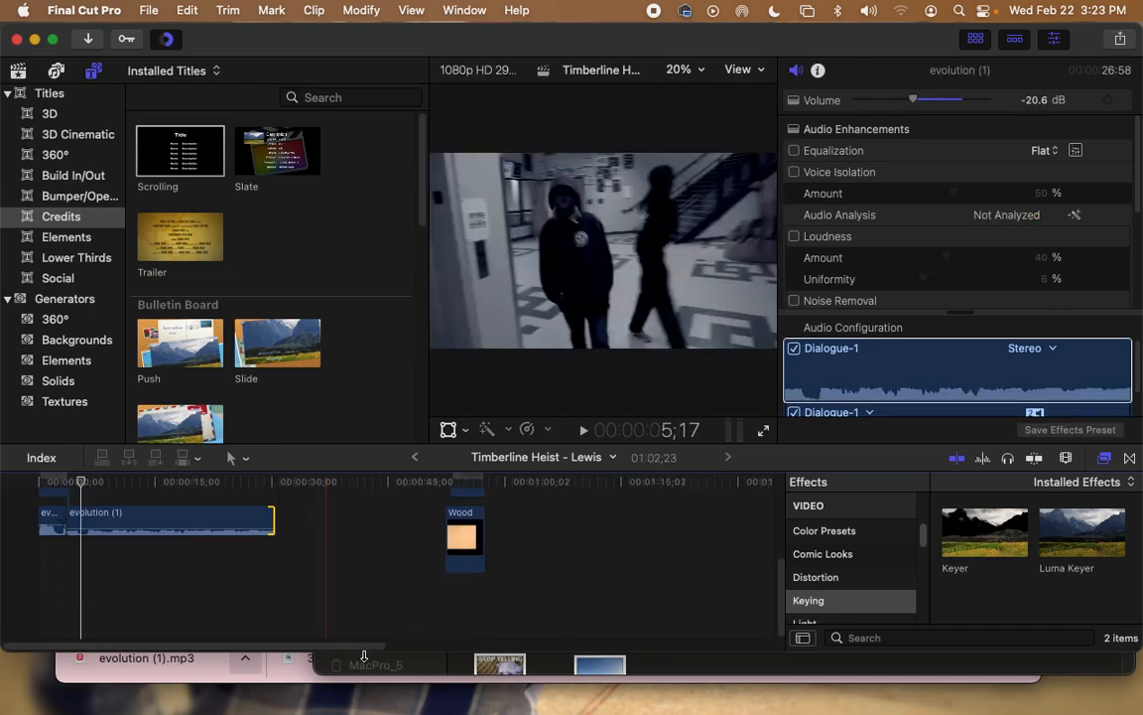
pyautogui.scroll(2, 248, 625)
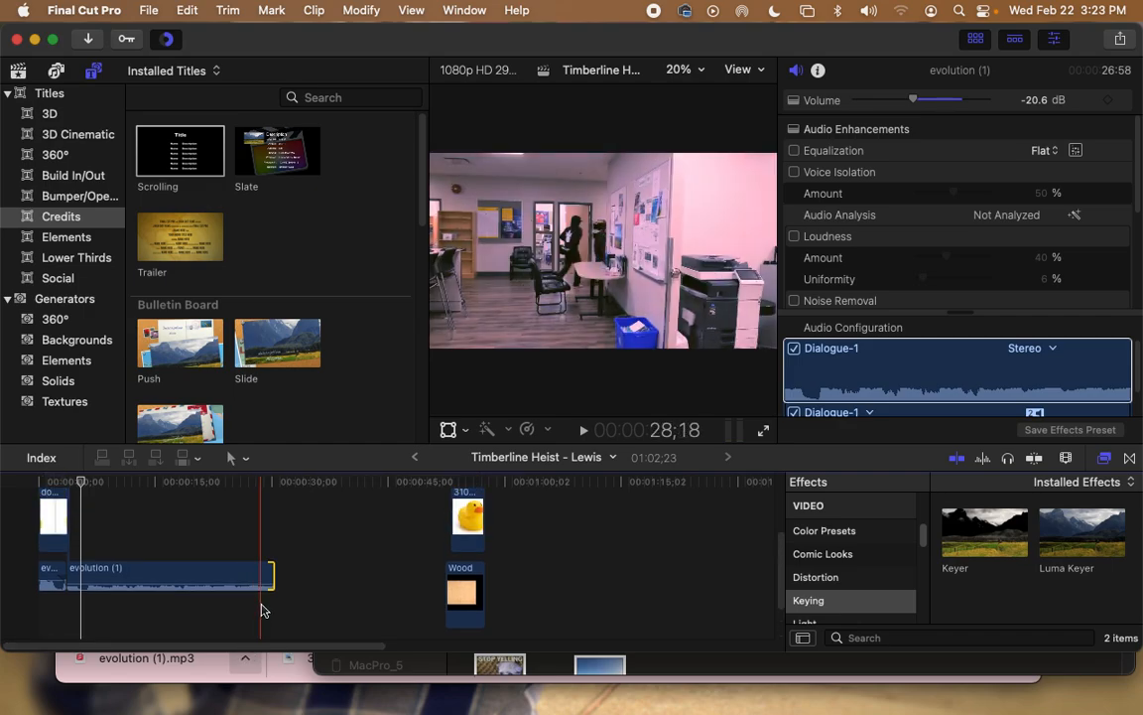
pyautogui.scroll(4, 161, 520)
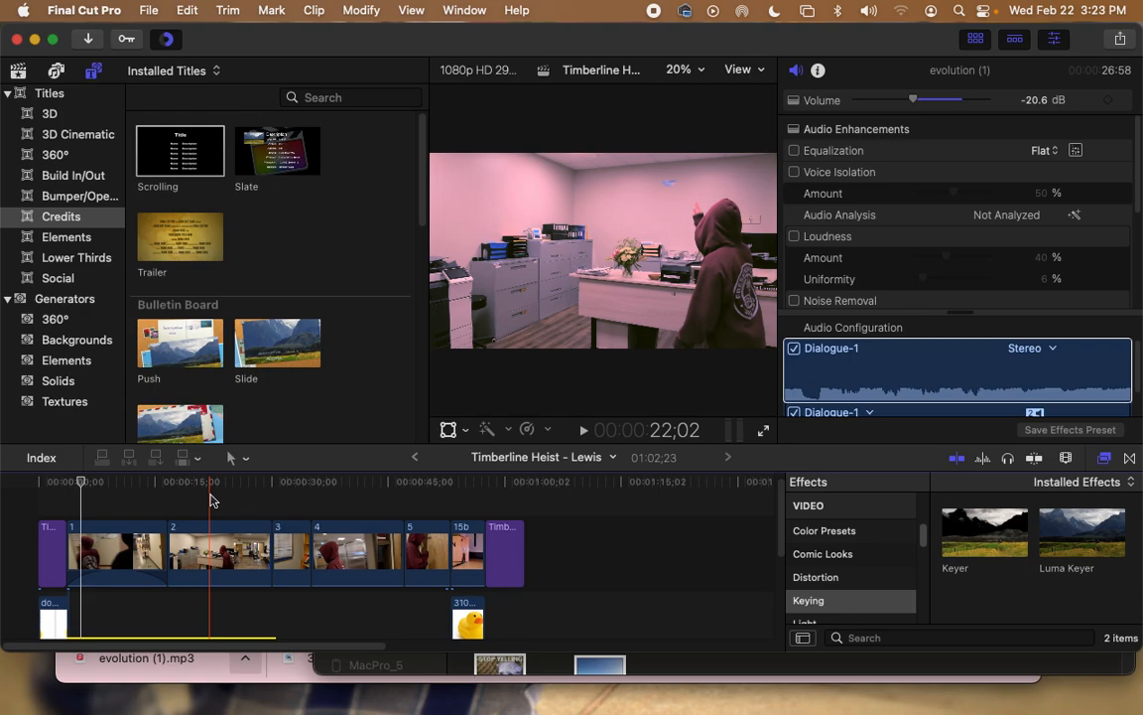
pyautogui.click(214, 501)
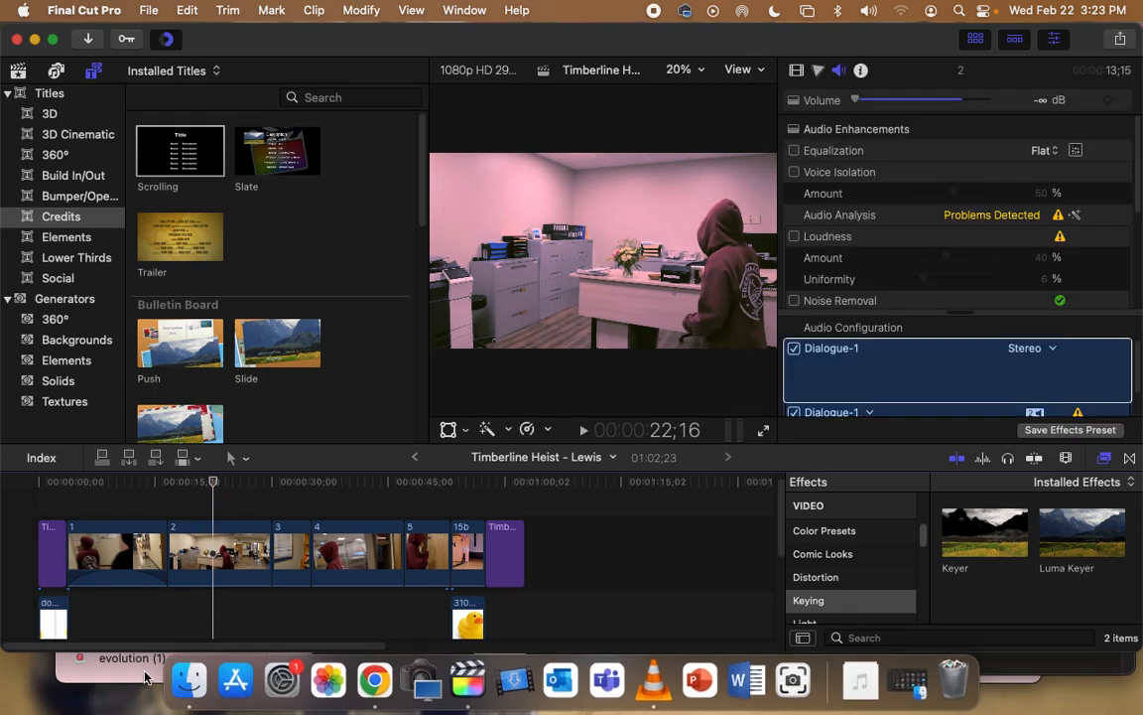
pyautogui.click(661, 679)
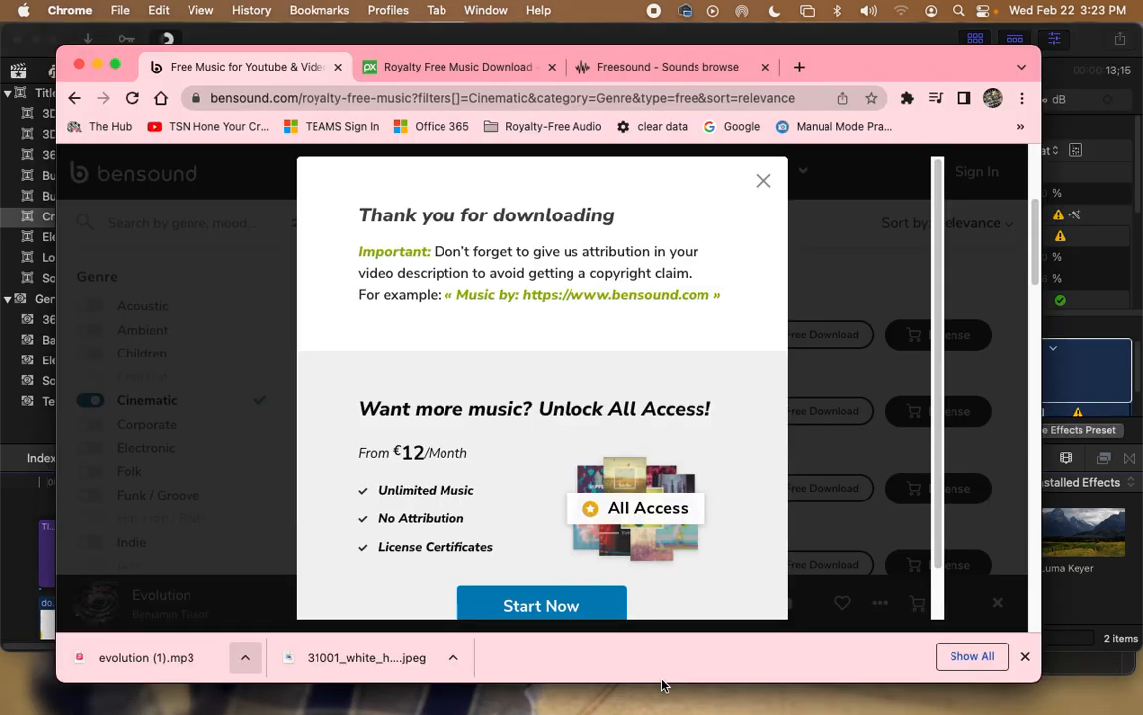
# Step: Close the Bensound tab, search Pixabay for 'suspense', and download The Blackest Bouquet
pyautogui.click(337, 67)
pyautogui.click(411, 452)
pyautogui.write('suspense')
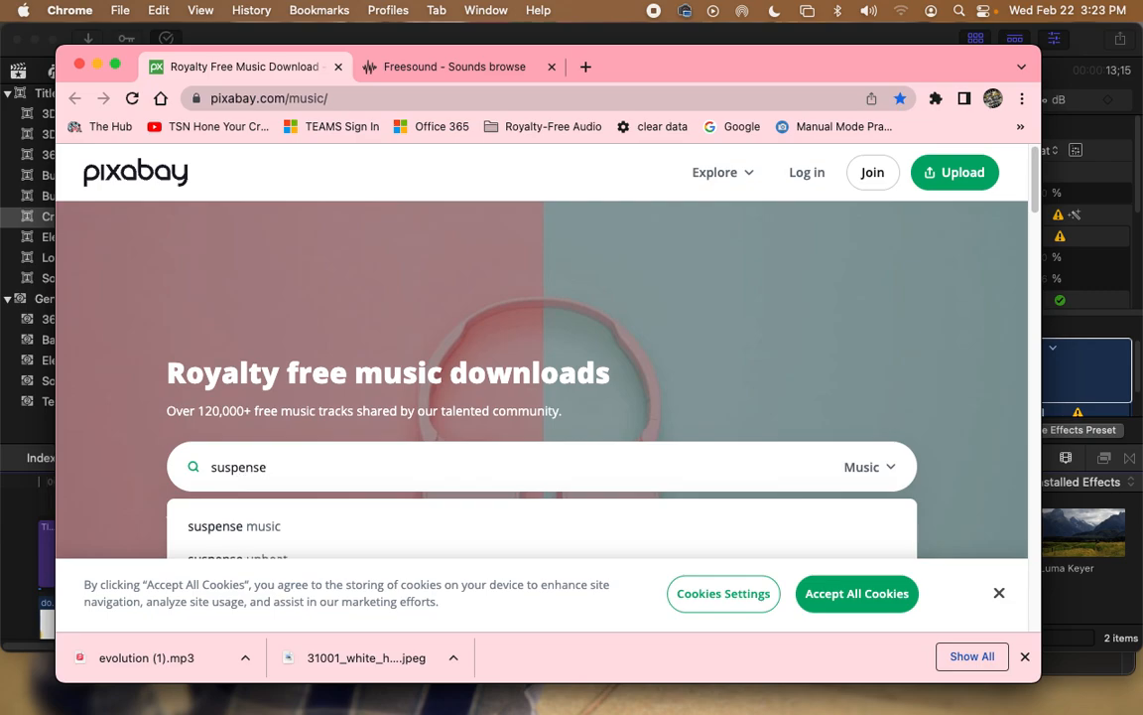
pyautogui.press('Return')
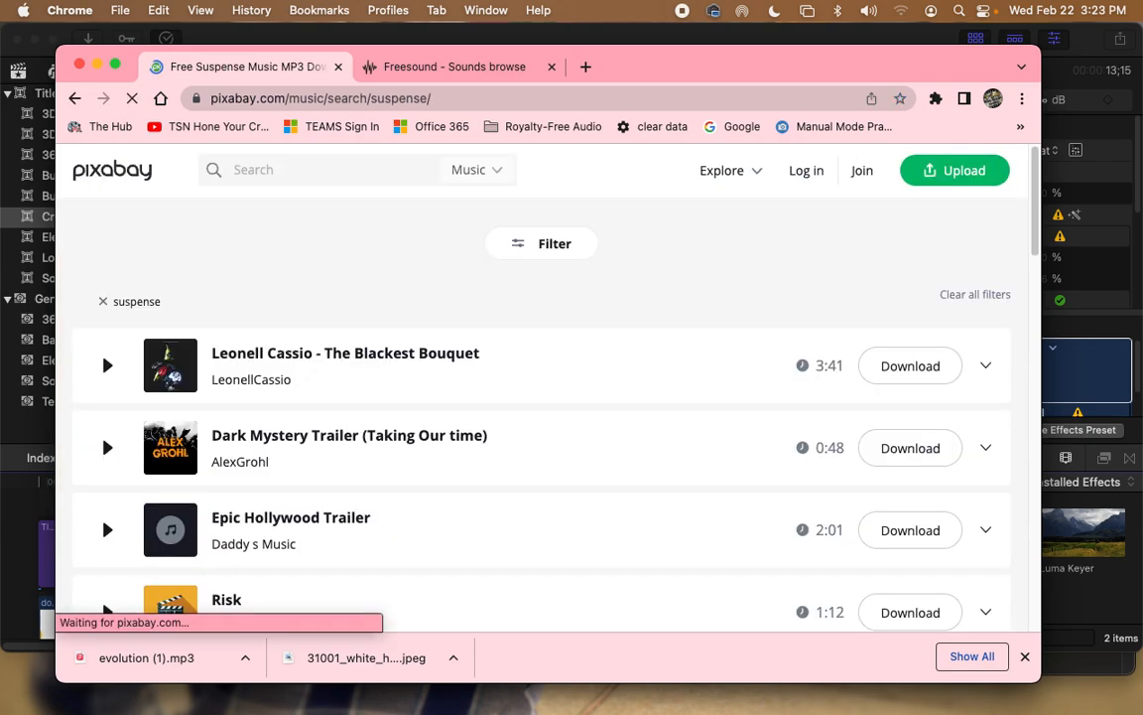
pyautogui.click(910, 366)
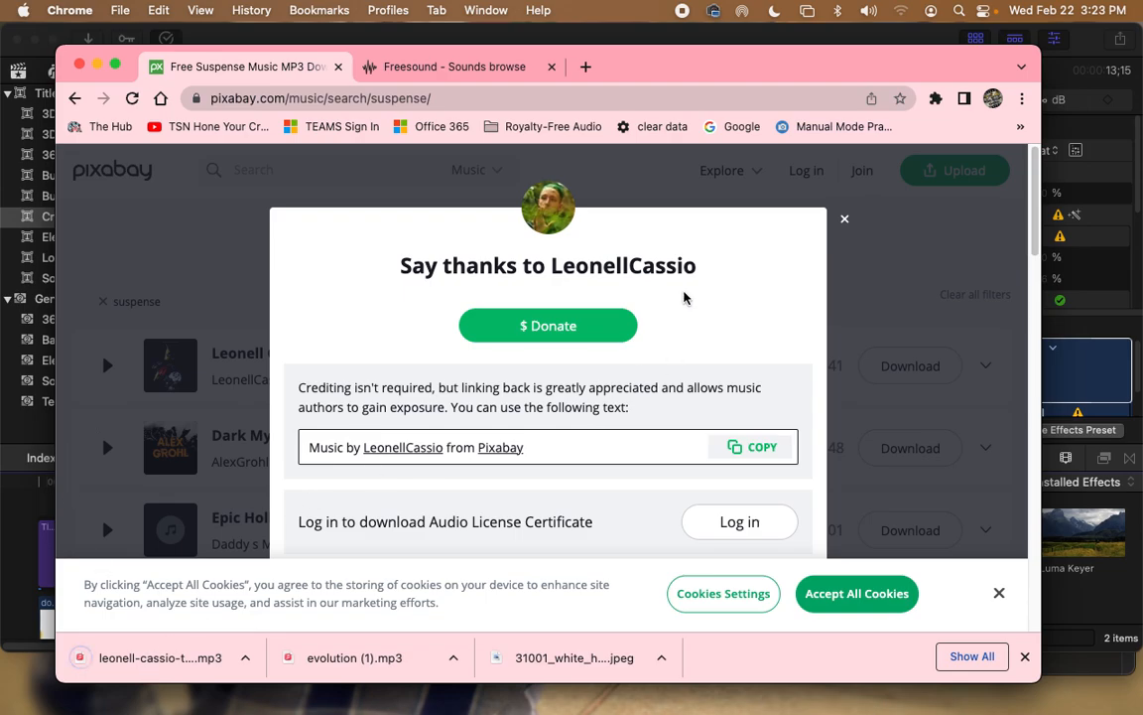
# Step: Drag the downloaded track toward Final Cut, cancel the replace-clip prompt, and dismiss the thank-you message
pyautogui.moveTo(156, 665); pyautogui.dragTo(39, 605)
pyautogui.click(18, 548)
pyautogui.click(845, 217)
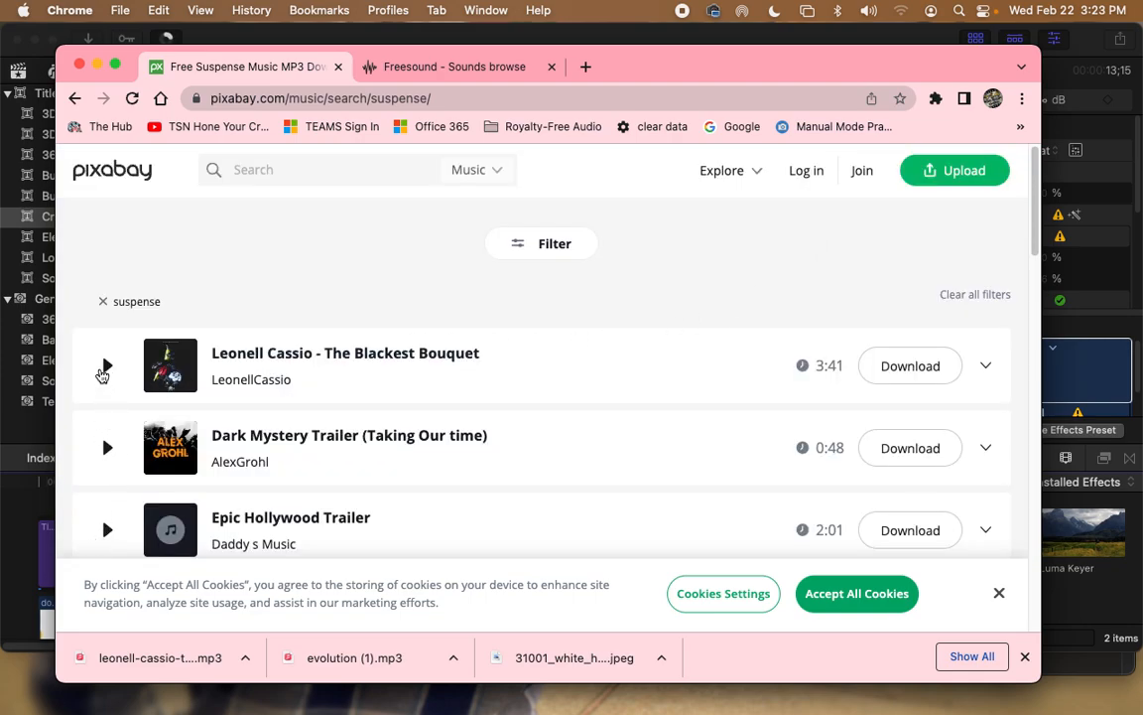
# Step: Preview The Blackest Bouquet and Epic Hollywood Trailer from the suspense results
pyautogui.click(106, 368)
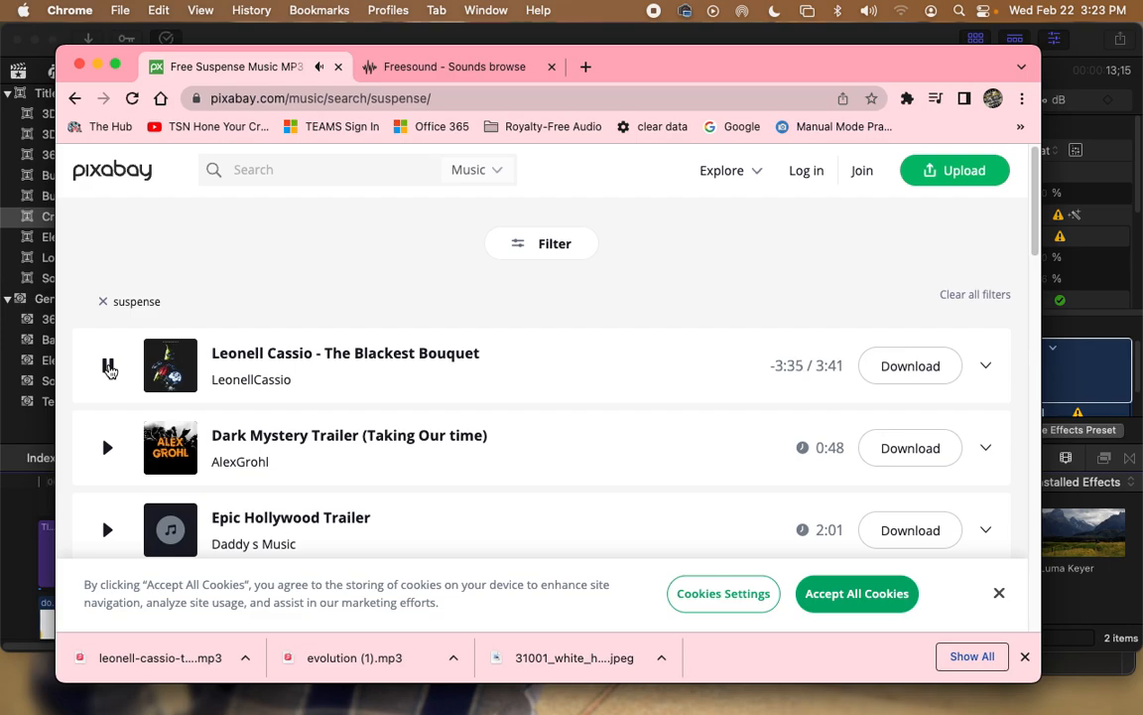
pyautogui.click(109, 370)
pyautogui.click(108, 532)
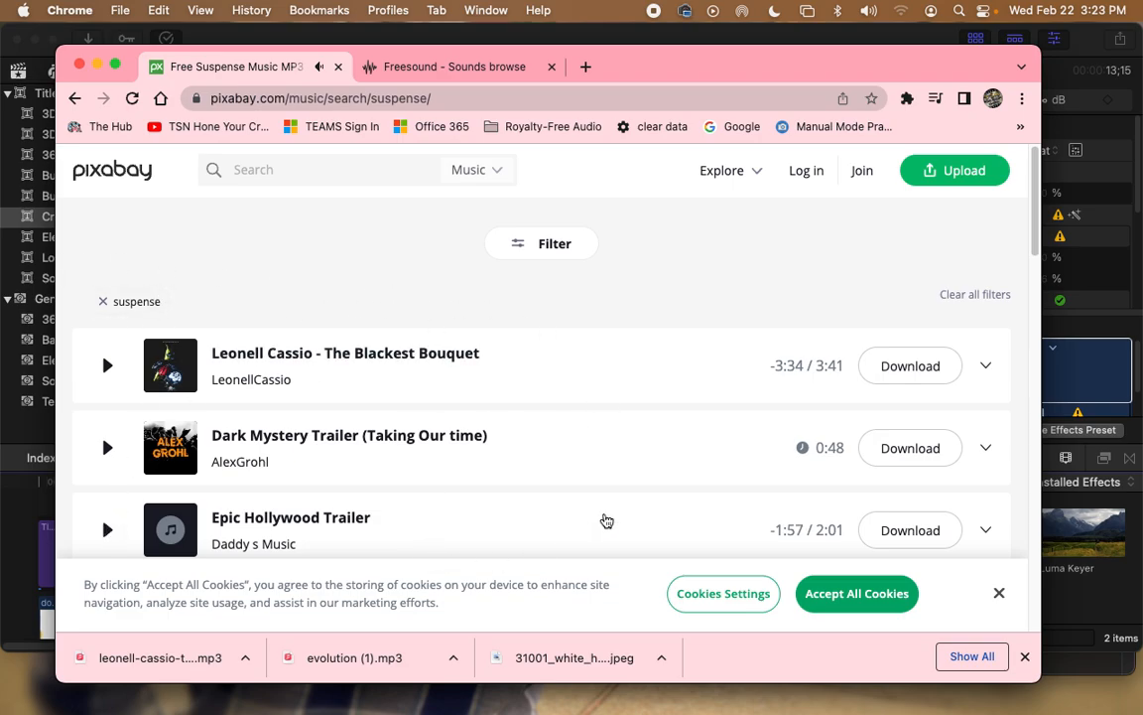
# Step: Filter the suspense results to the Upbeat genre and stop the Mountain Path preview
pyautogui.click(571, 235)
pyautogui.scroll(-4, 129, 373)
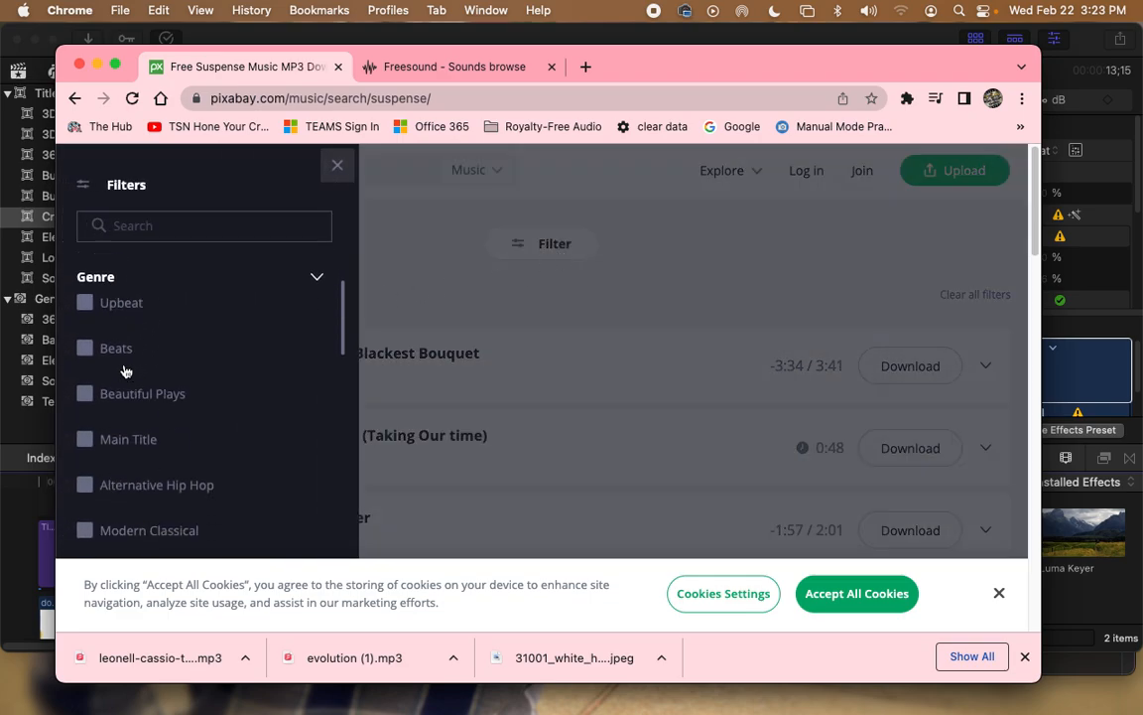
pyautogui.scroll(3, 109, 358)
pyautogui.click(114, 395)
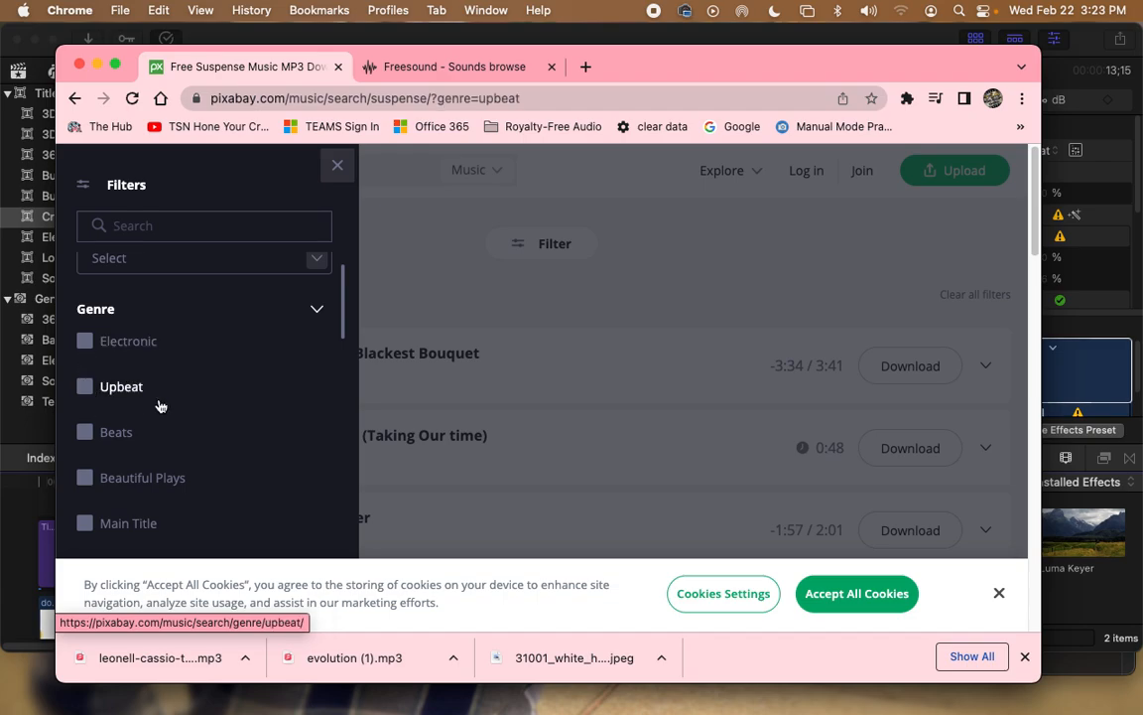
pyautogui.click(488, 350)
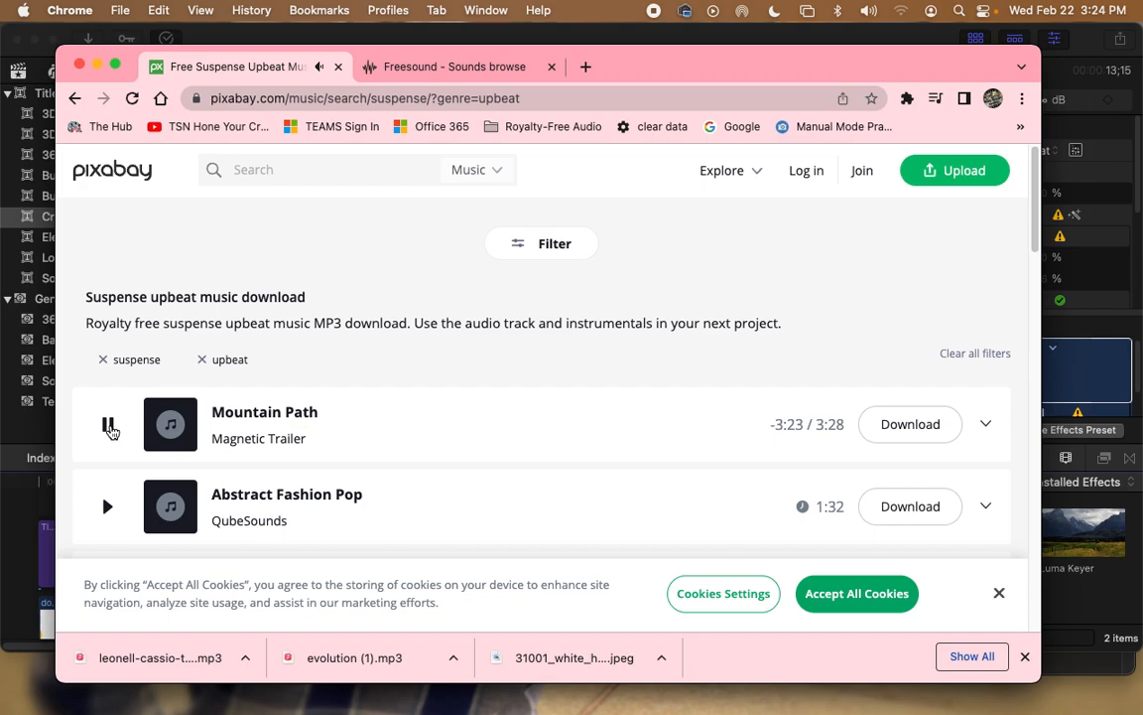
pyautogui.click(110, 426)
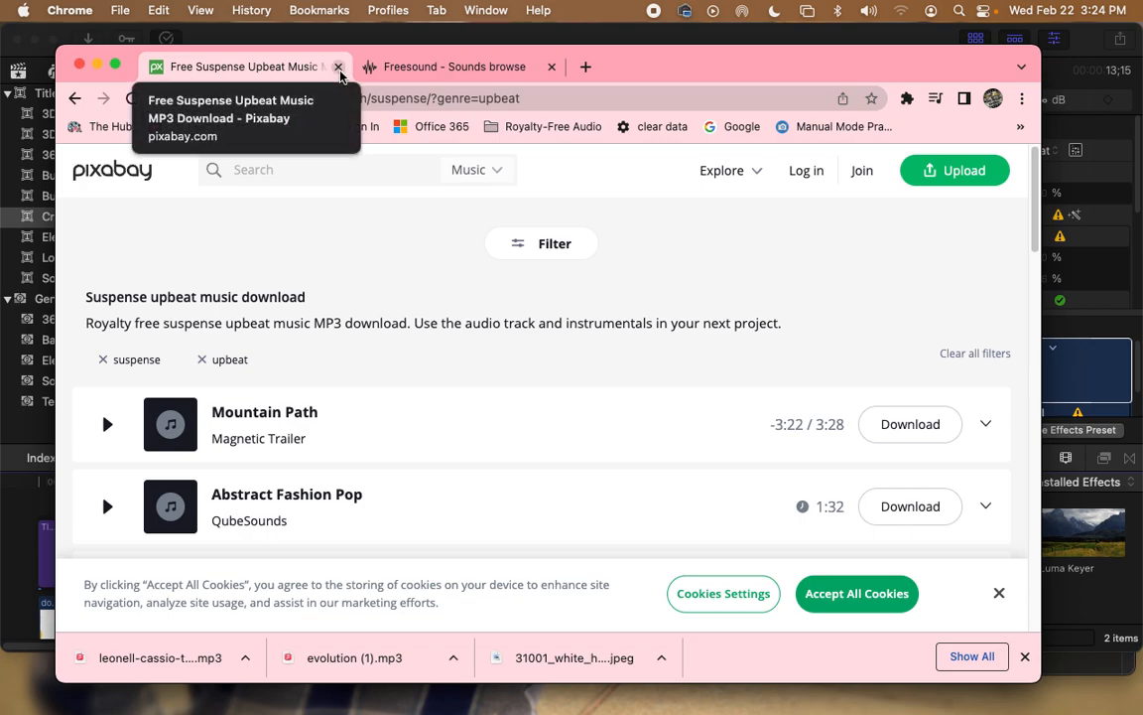
# Step: Close the Pixabay tab, search Freesound for 'thud', and preview the big thud2.wav sound
pyautogui.click(338, 67)
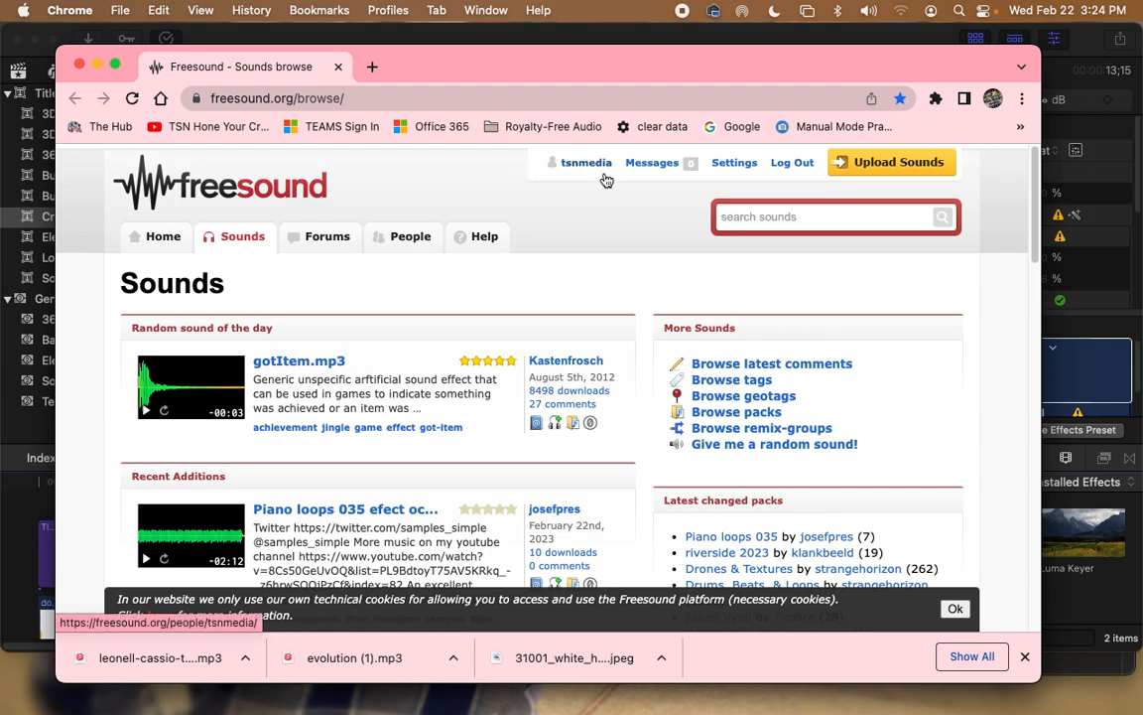
pyautogui.click(774, 216)
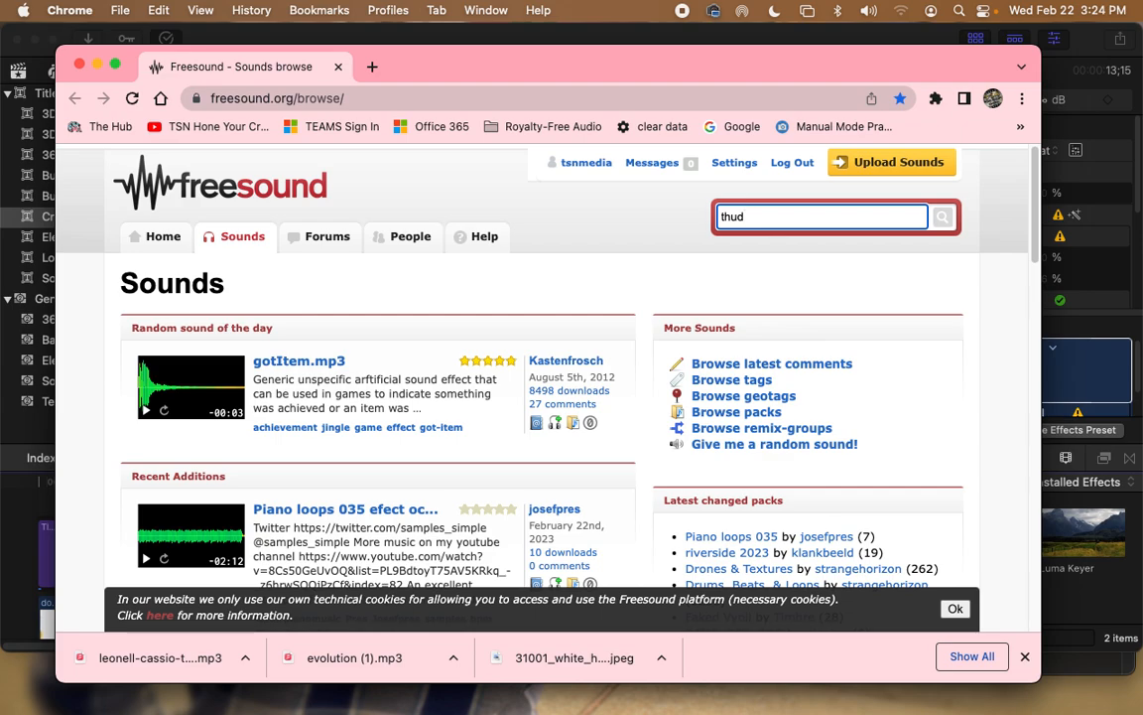
pyautogui.press('Return')
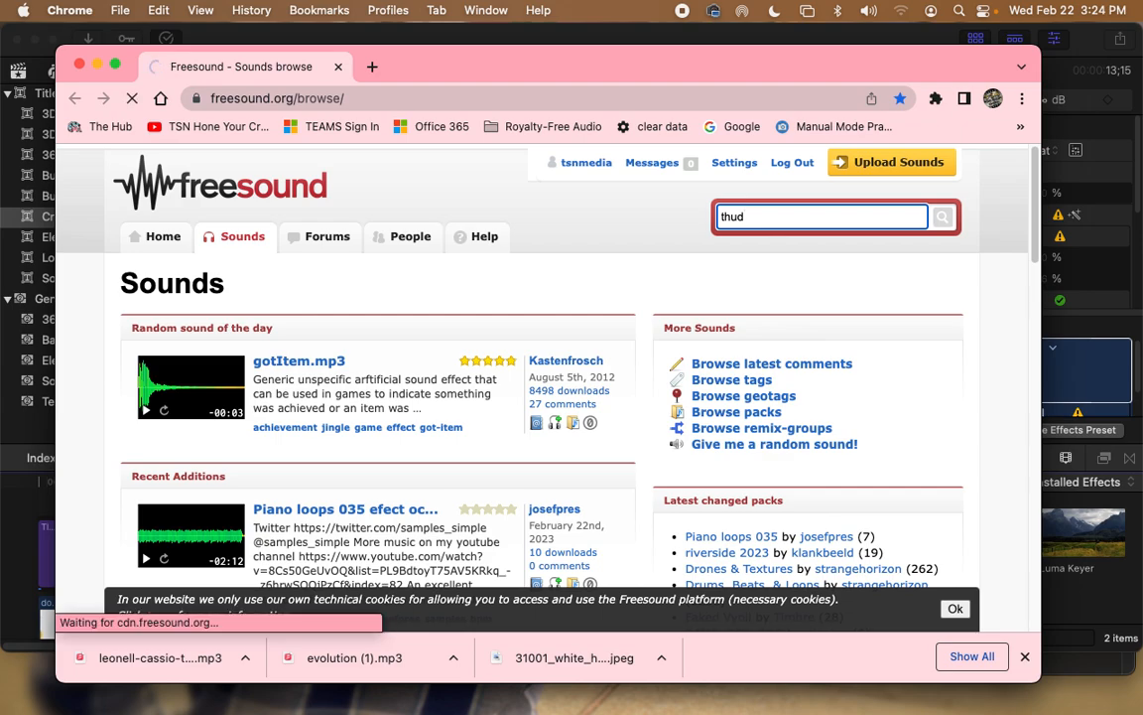
pyautogui.scroll(-6, 476, 431)
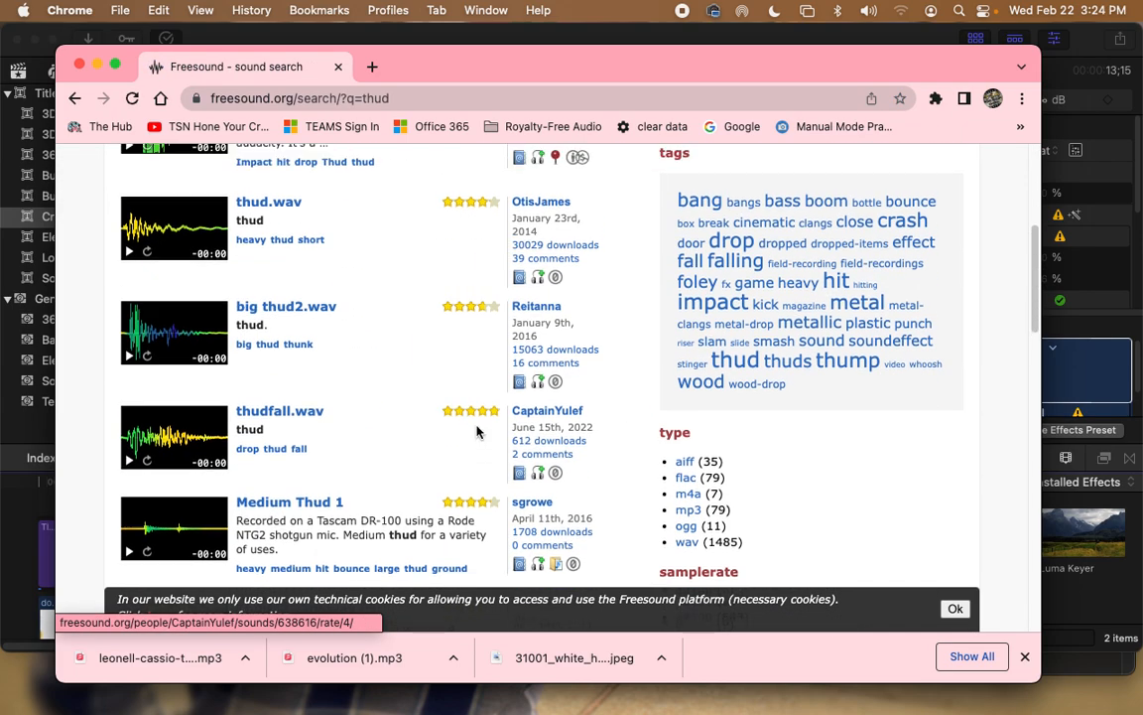
pyautogui.scroll(10, 476, 432)
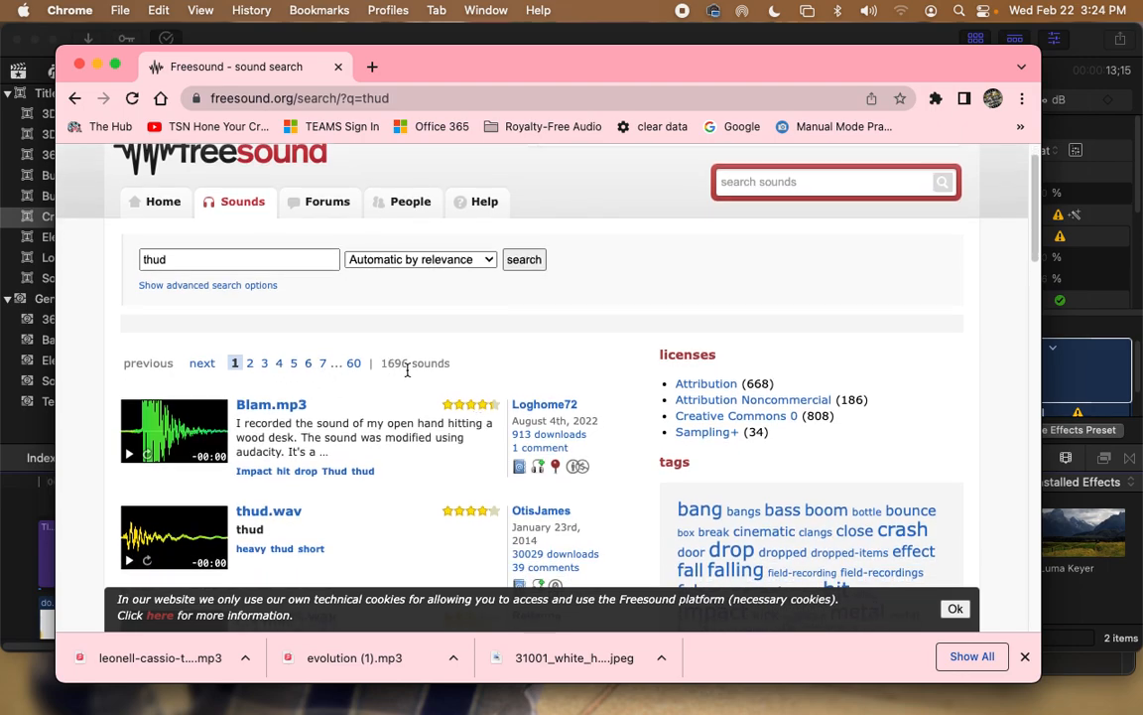
pyautogui.click(404, 392)
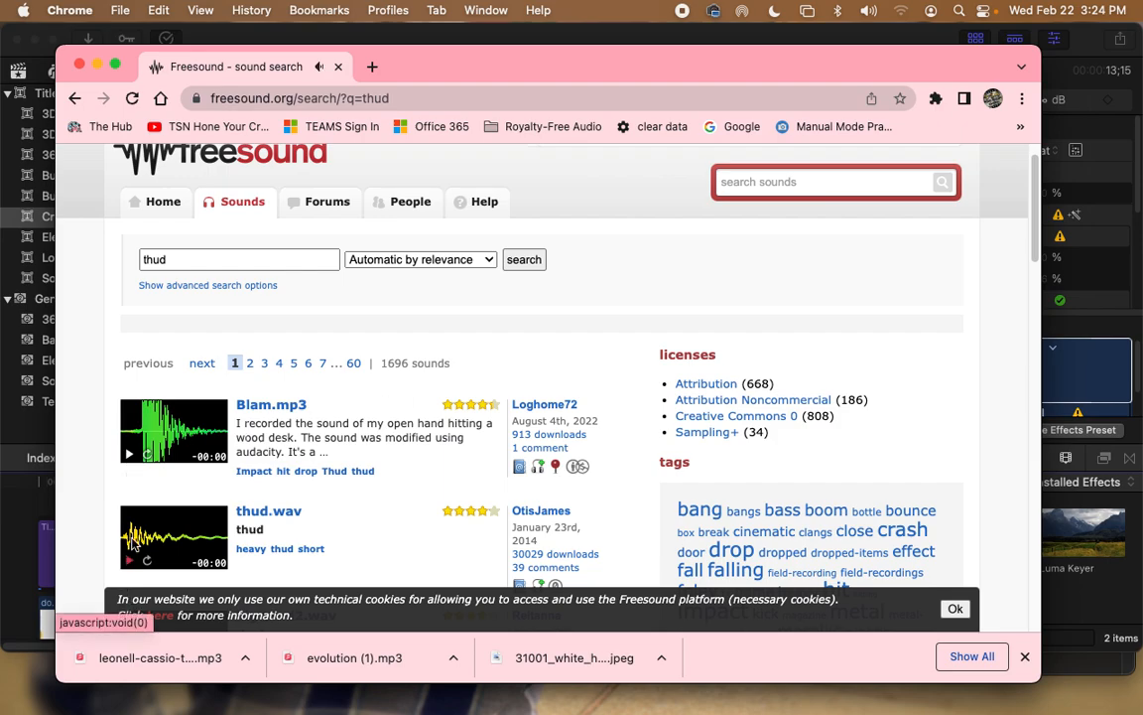
pyautogui.scroll(-5, 130, 556)
pyautogui.click(130, 394)
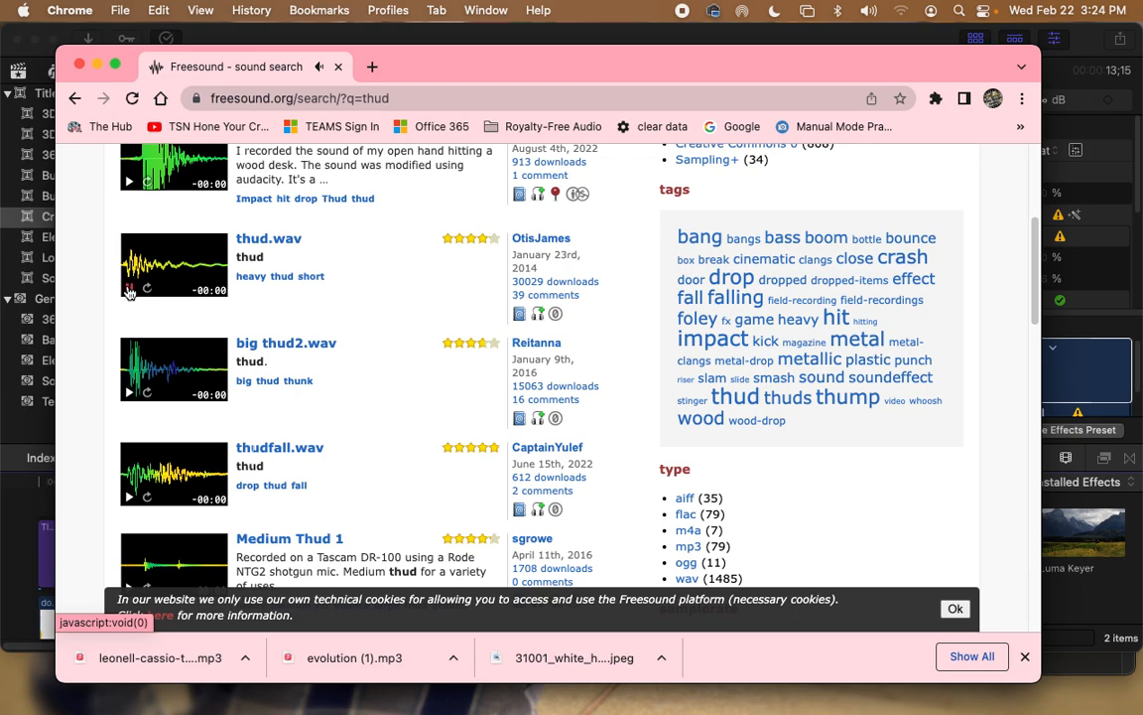
# Step: Download thud.wav from its Freesound page and drag it toward Final Cut Pro
pyautogui.click(292, 246)
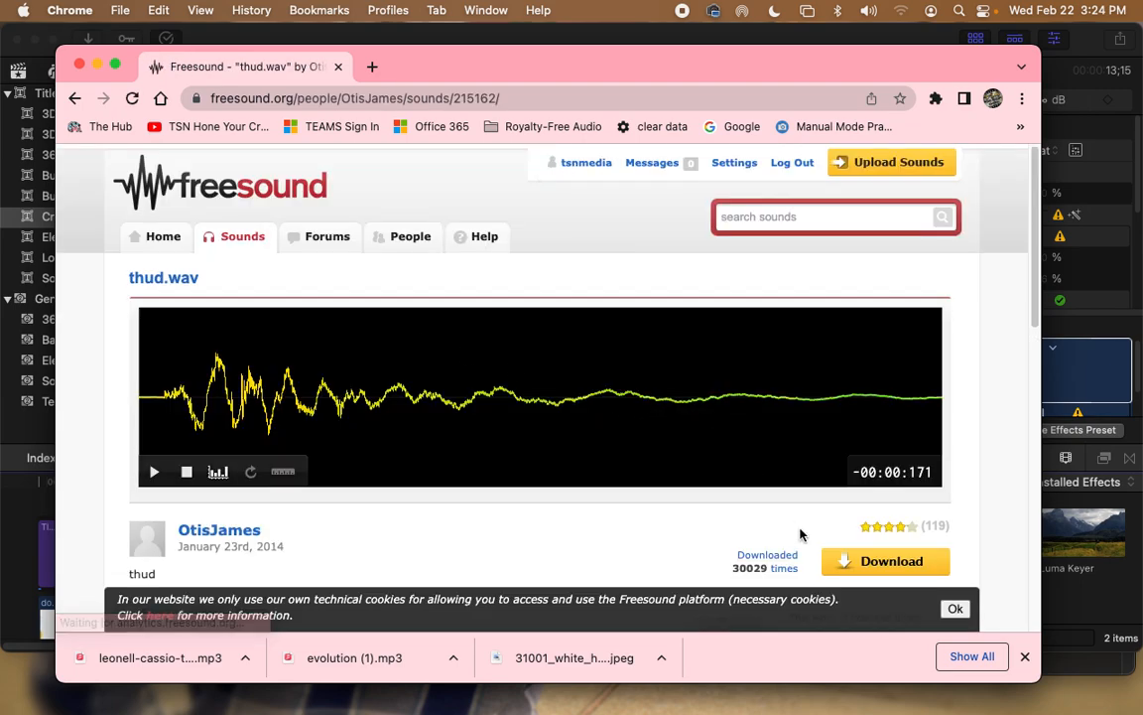
pyautogui.click(891, 561)
pyautogui.moveTo(149, 657); pyautogui.dragTo(49, 496)
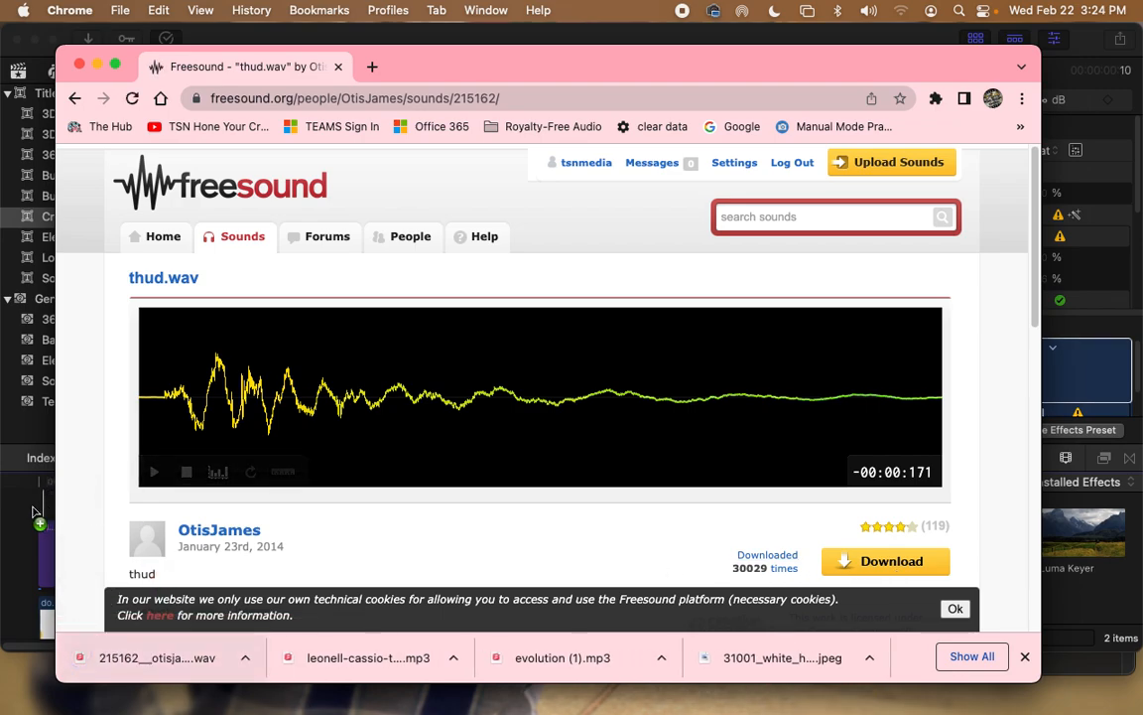
# Step: Bring Final Cut Pro forward and select the short thud audio clip in the browser
pyautogui.click(33, 512)
pyautogui.scroll(-5, 34, 515)
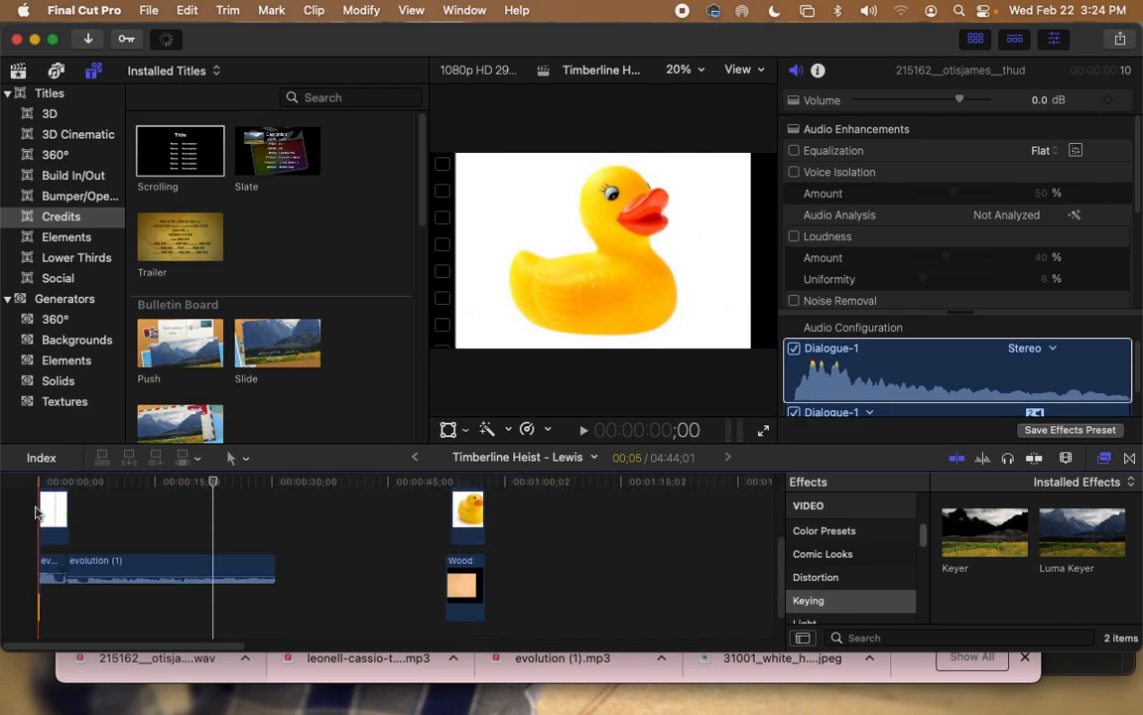
pyautogui.moveTo(38, 602)
pyautogui.mouseDown()
pyautogui.moveTo(80, 611)
pyautogui.moveTo(39, 600)
pyautogui.mouseUp()
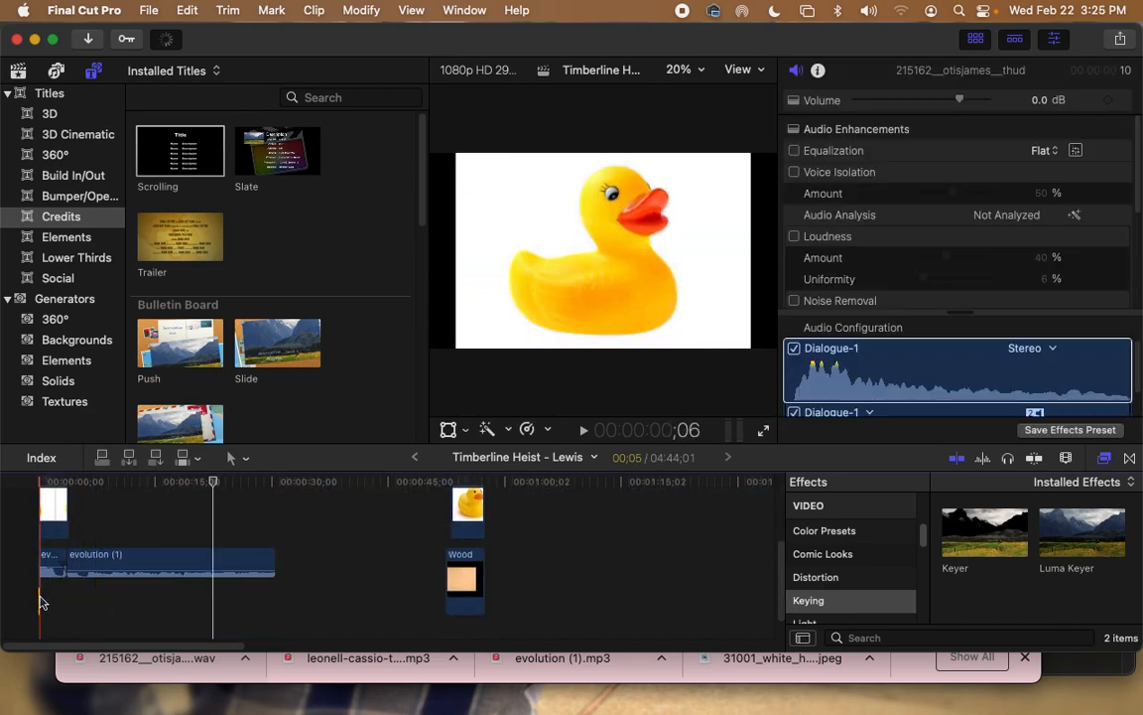
pyautogui.click(40, 603)
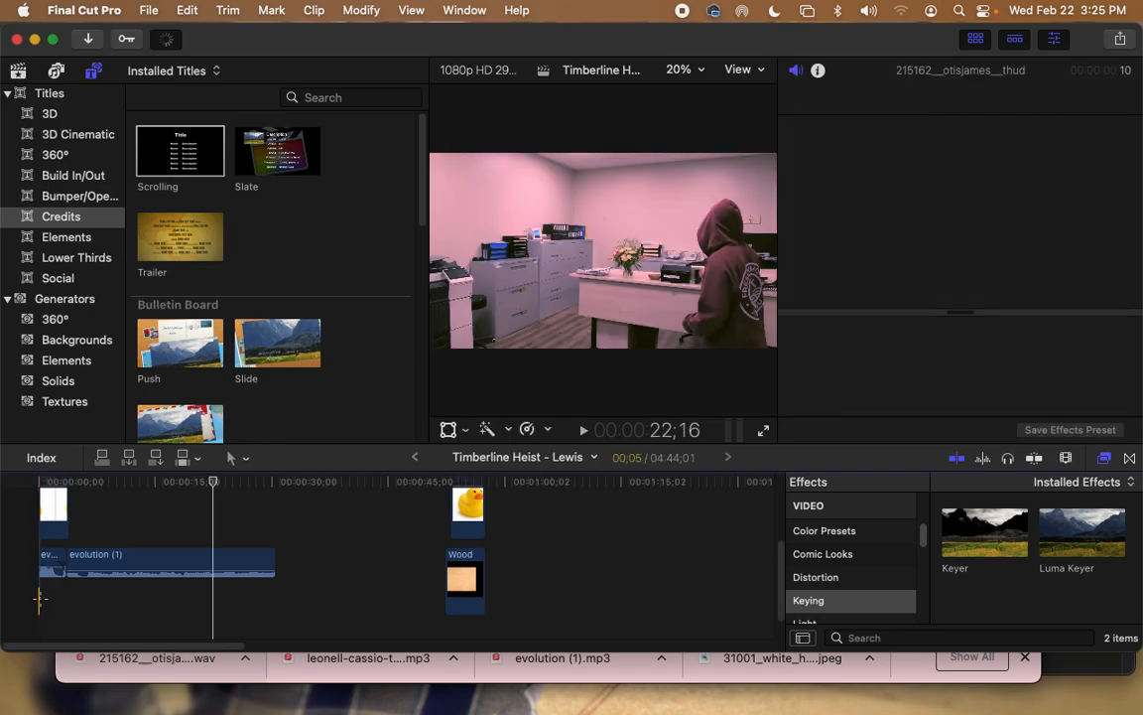
pyautogui.click(42, 602)
pyautogui.moveTo(38, 601); pyautogui.dragTo(51, 602)
pyautogui.click(69, 600)
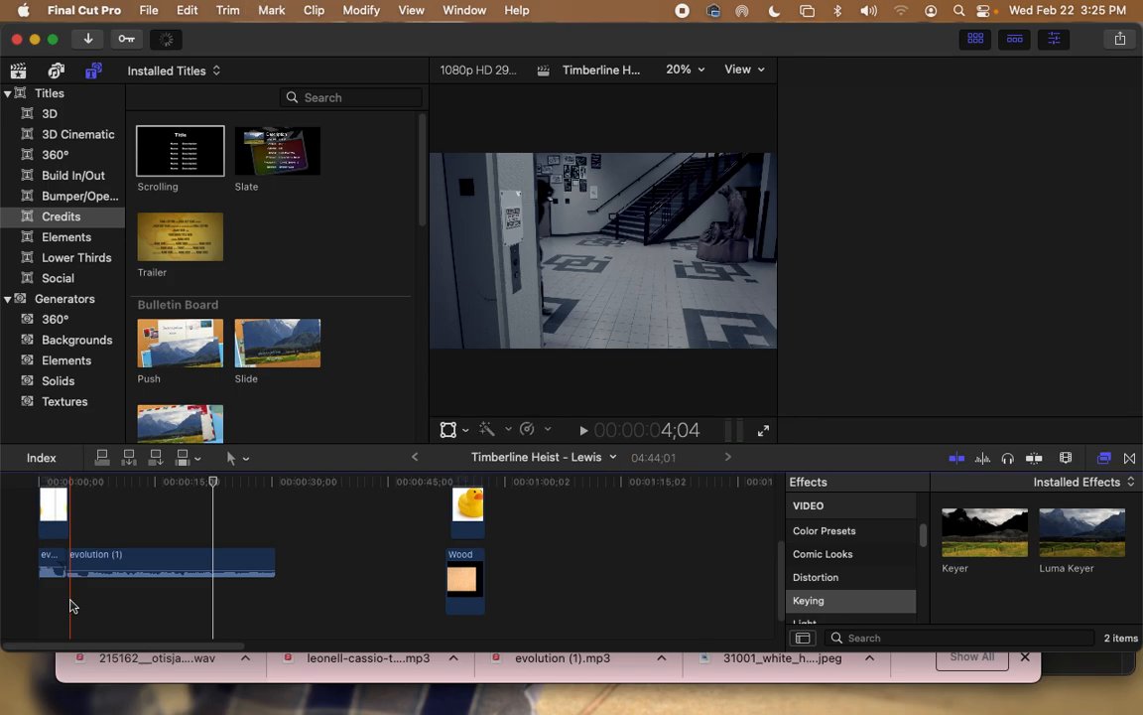
# Step: Show All Clips and drag the 215162 thud clip into the timeline near 22 seconds
pyautogui.click(18, 71)
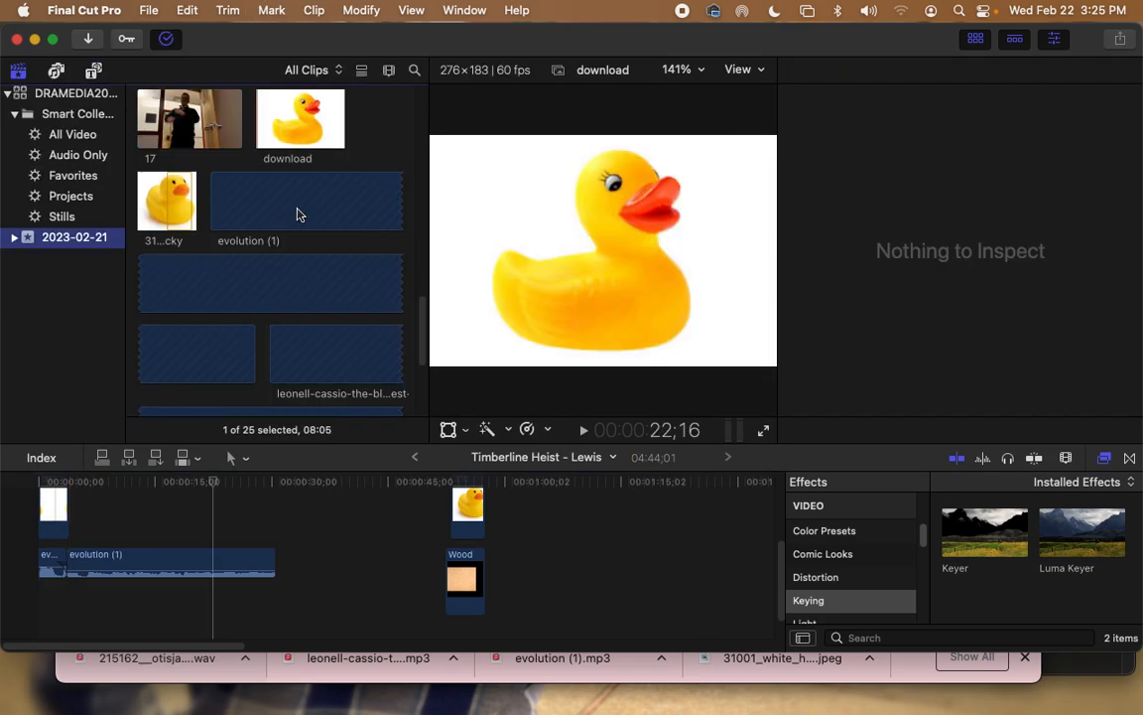
pyautogui.scroll(-5, 300, 212)
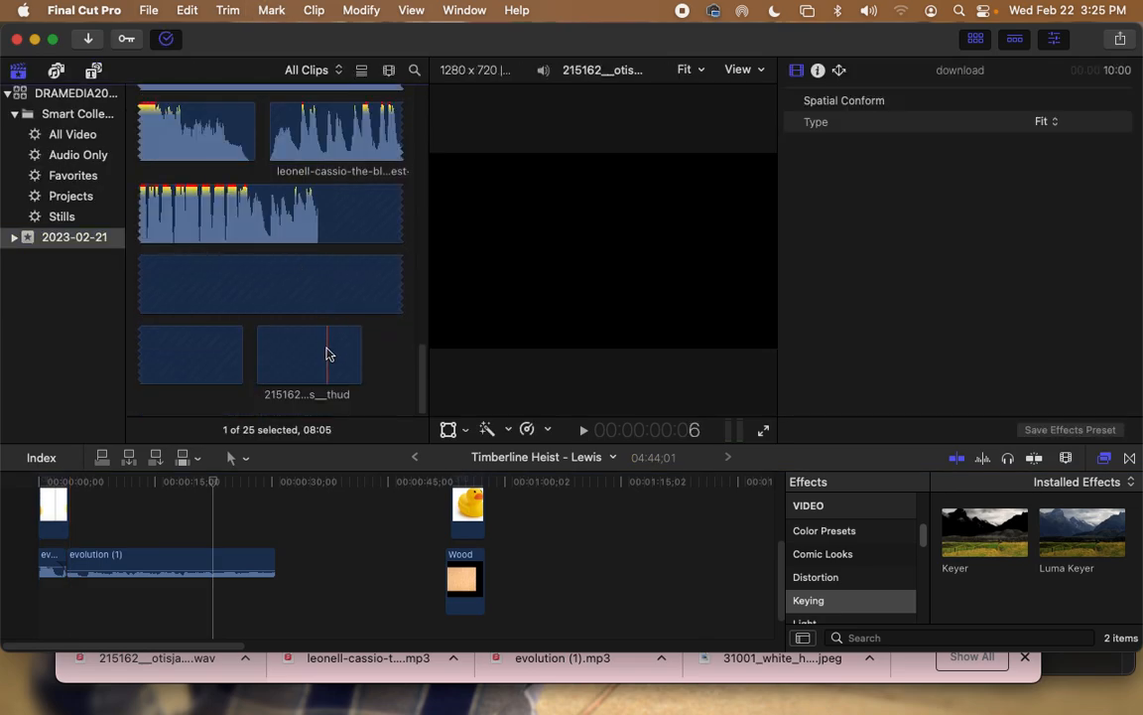
pyautogui.click(327, 360)
pyautogui.moveTo(298, 370); pyautogui.dragTo(215, 604)
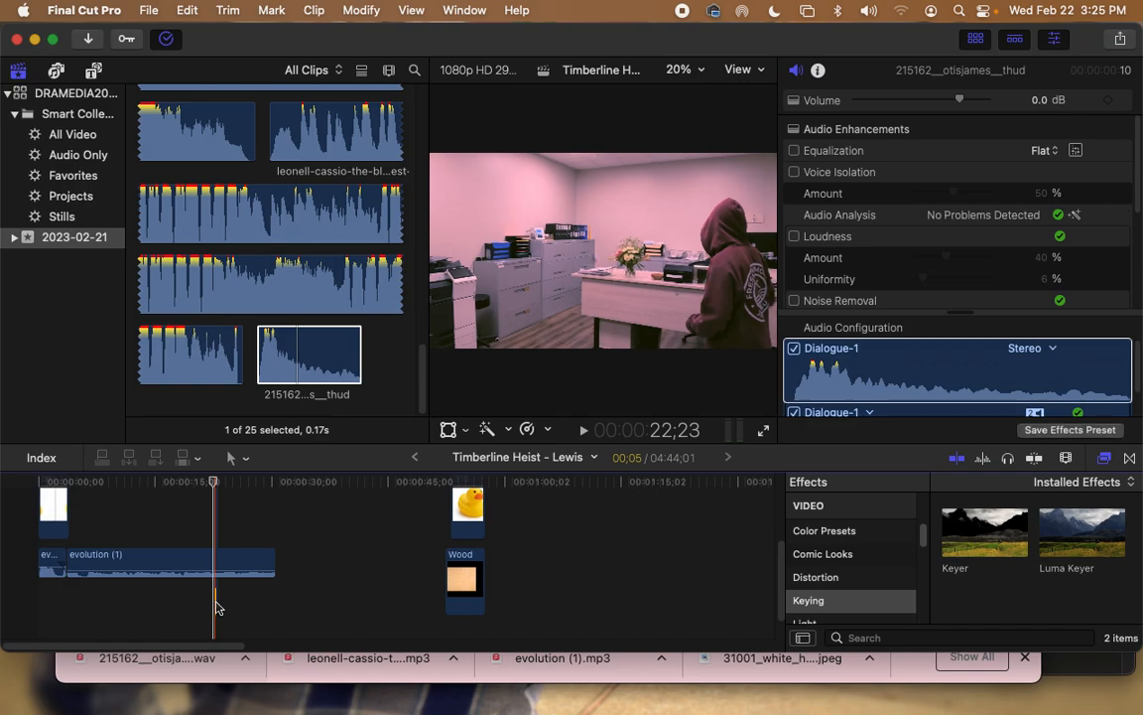
pyautogui.moveTo(211, 484); pyautogui.dragTo(182, 486)
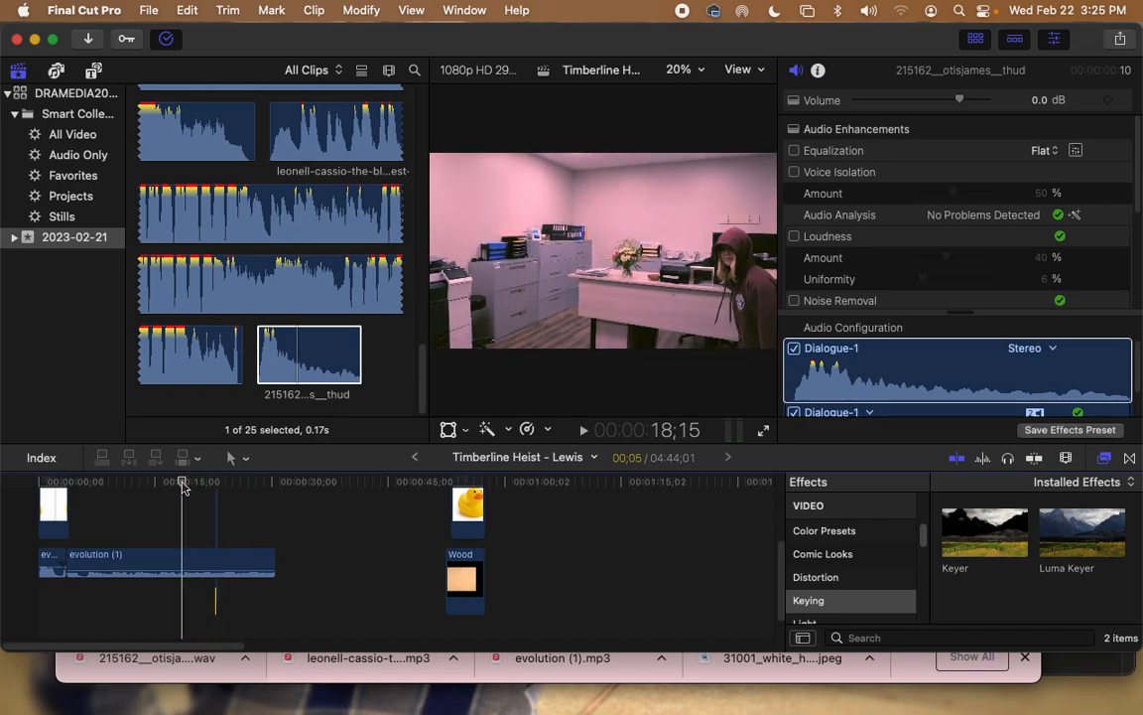
pyautogui.press('space')
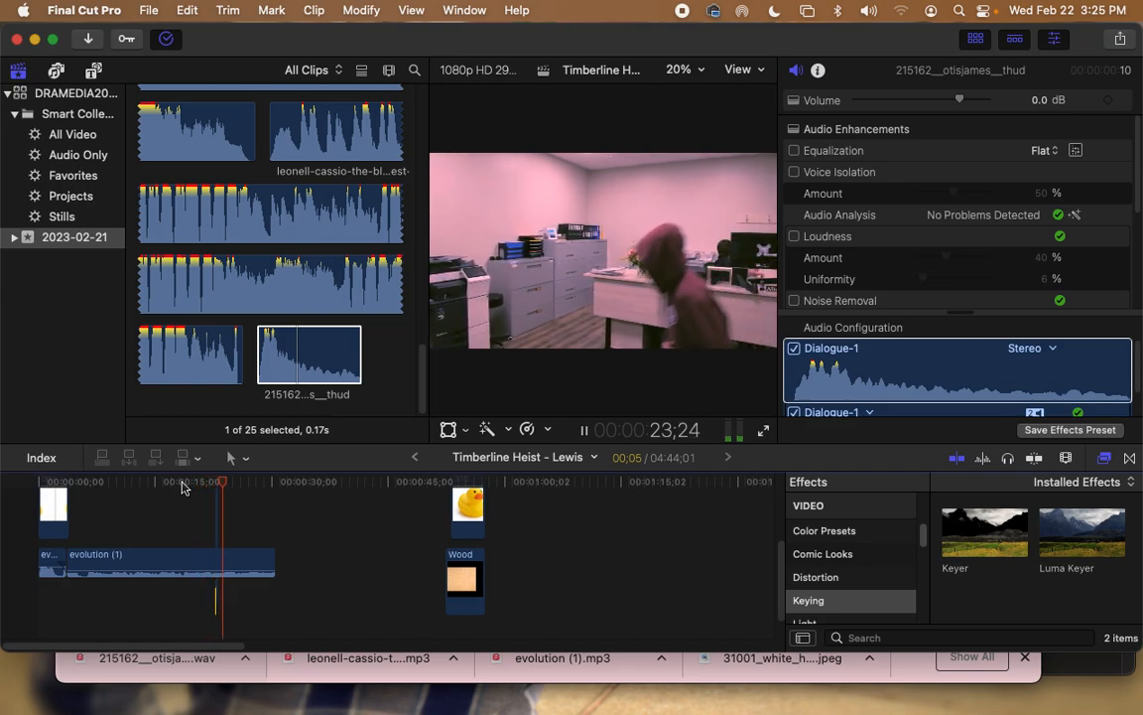
pyautogui.press('space')
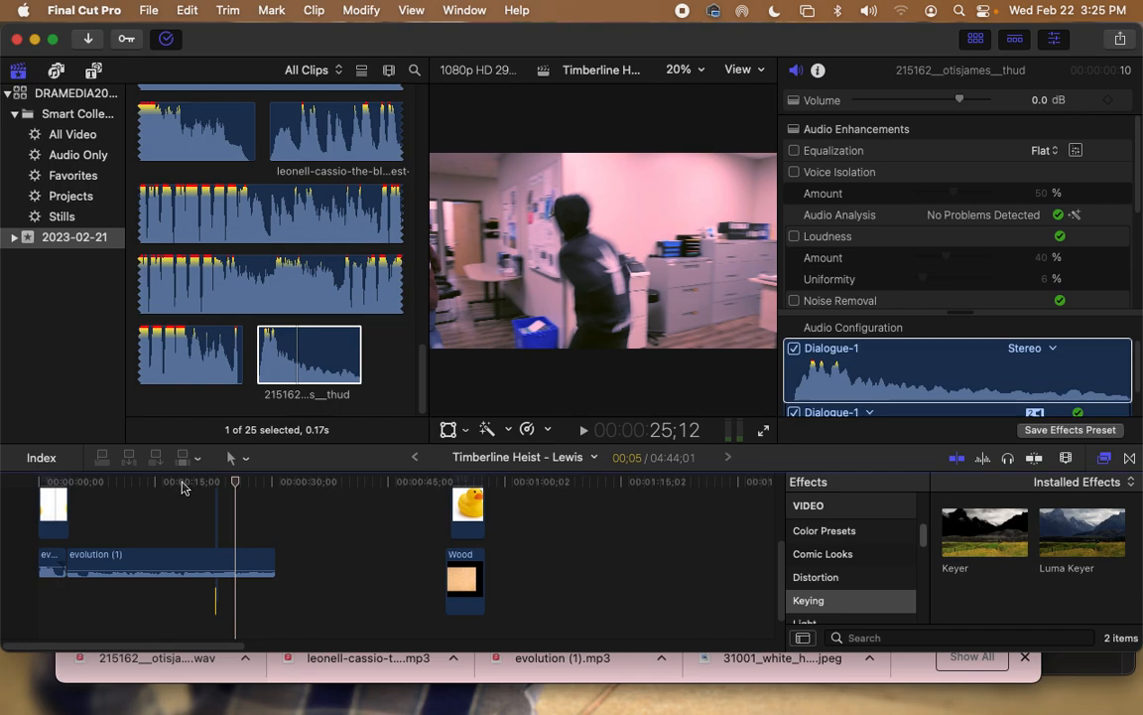
pyautogui.press('space')
pyautogui.press('space')
pyautogui.scroll(5, 782, 579)
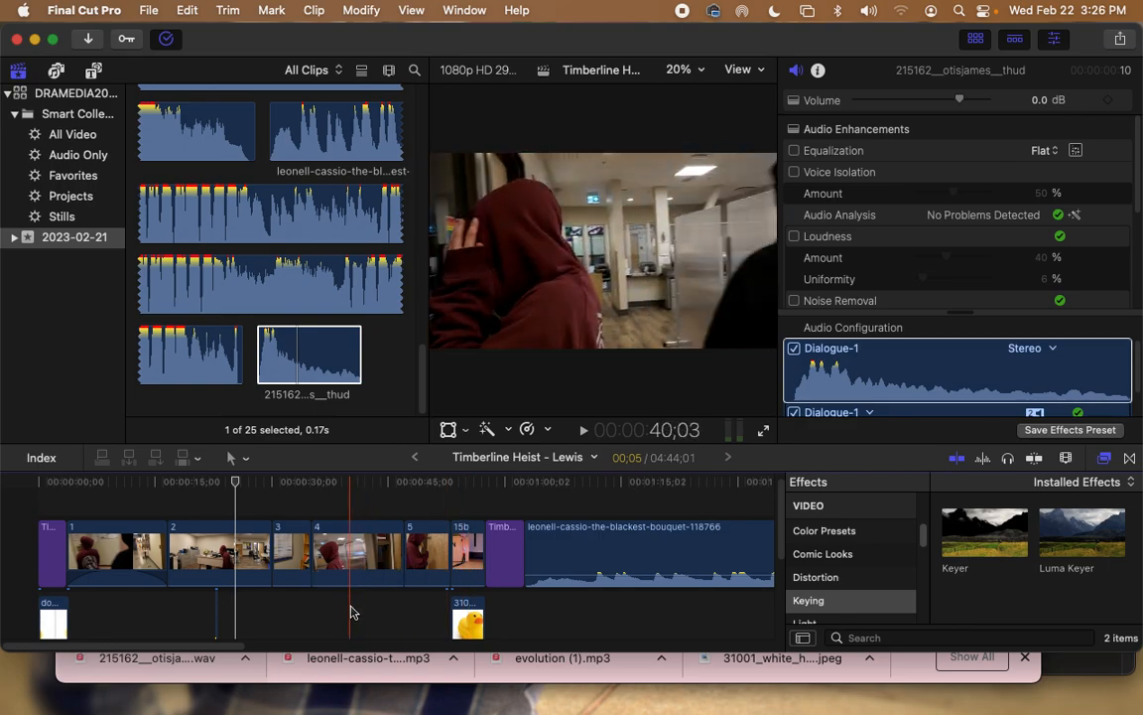
# Step: Delete the Blackest Bouquet music clip and clip 15b, then shift the window slightly down
pyautogui.scroll(1, 343, 612)
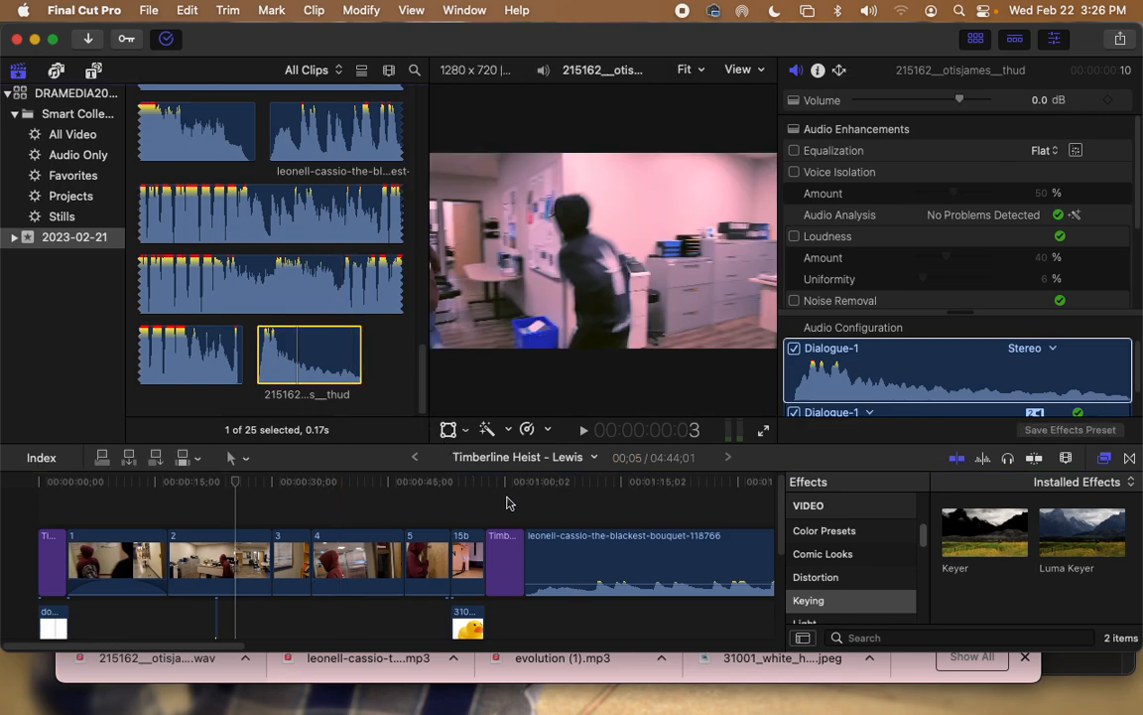
pyautogui.click(555, 559)
pyautogui.press('Delete')
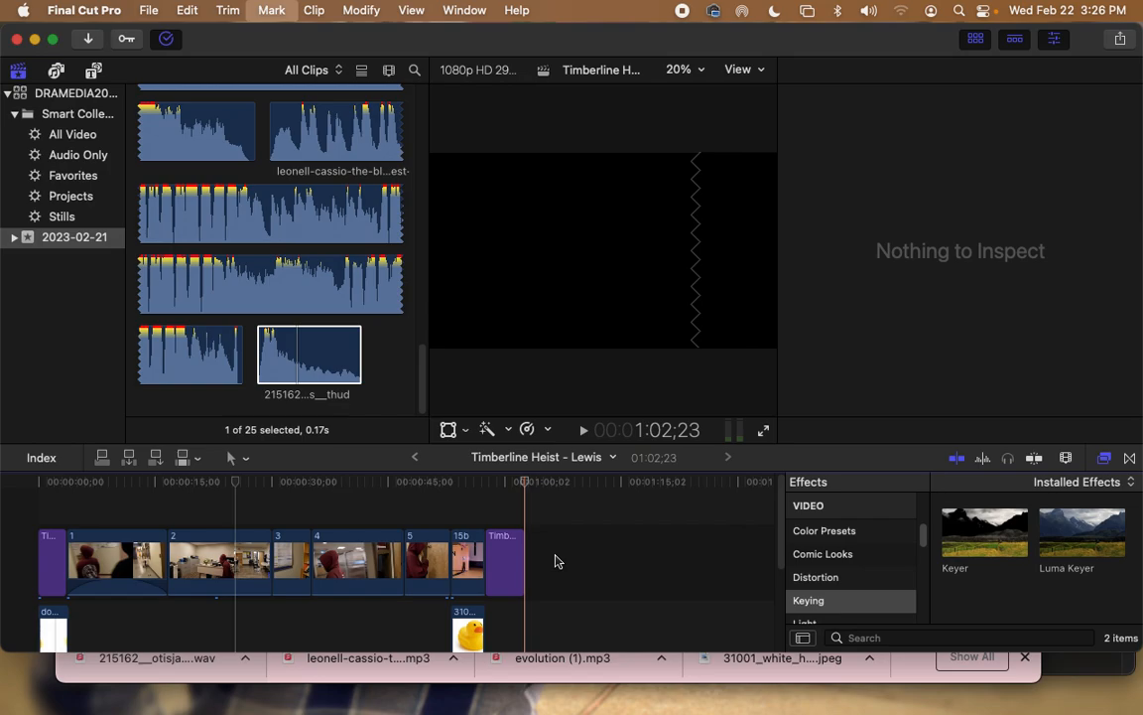
pyautogui.click(479, 554)
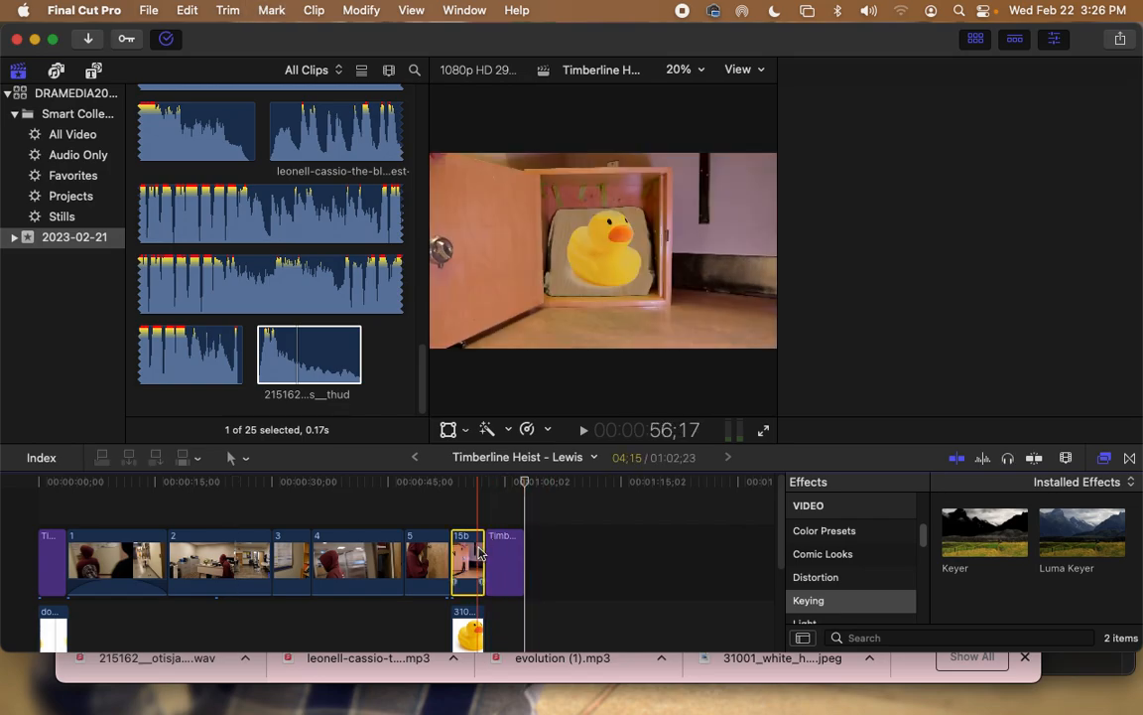
pyautogui.press('Delete')
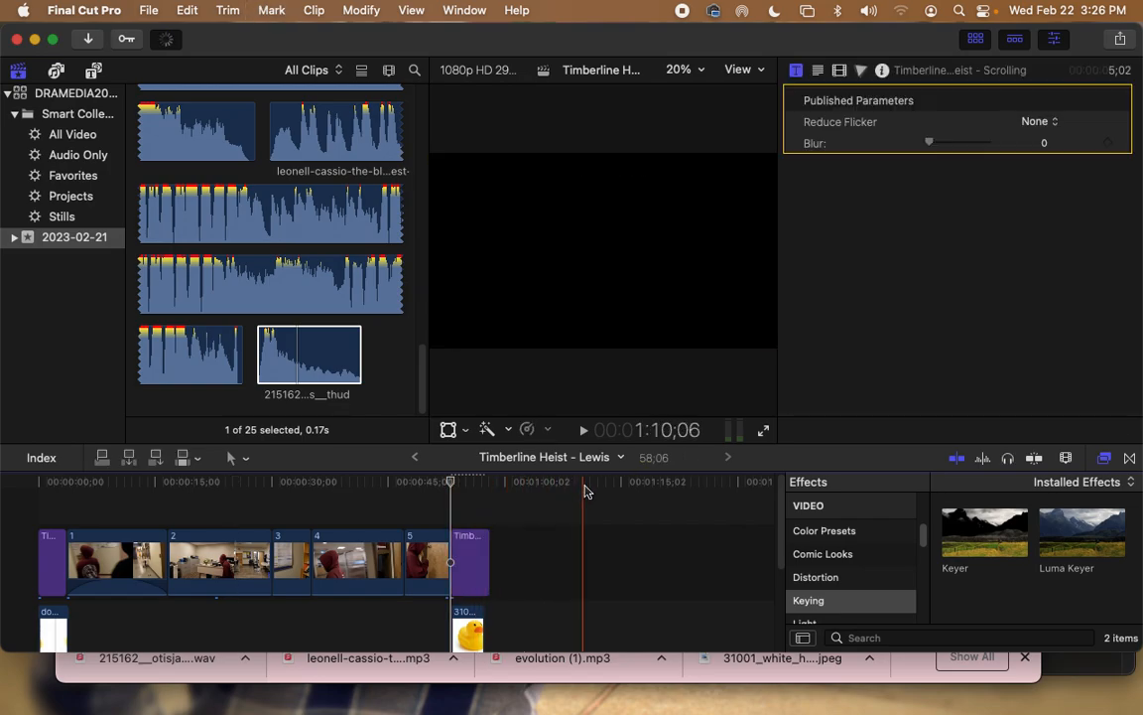
pyautogui.moveTo(277, 41); pyautogui.dragTo(345, 38)
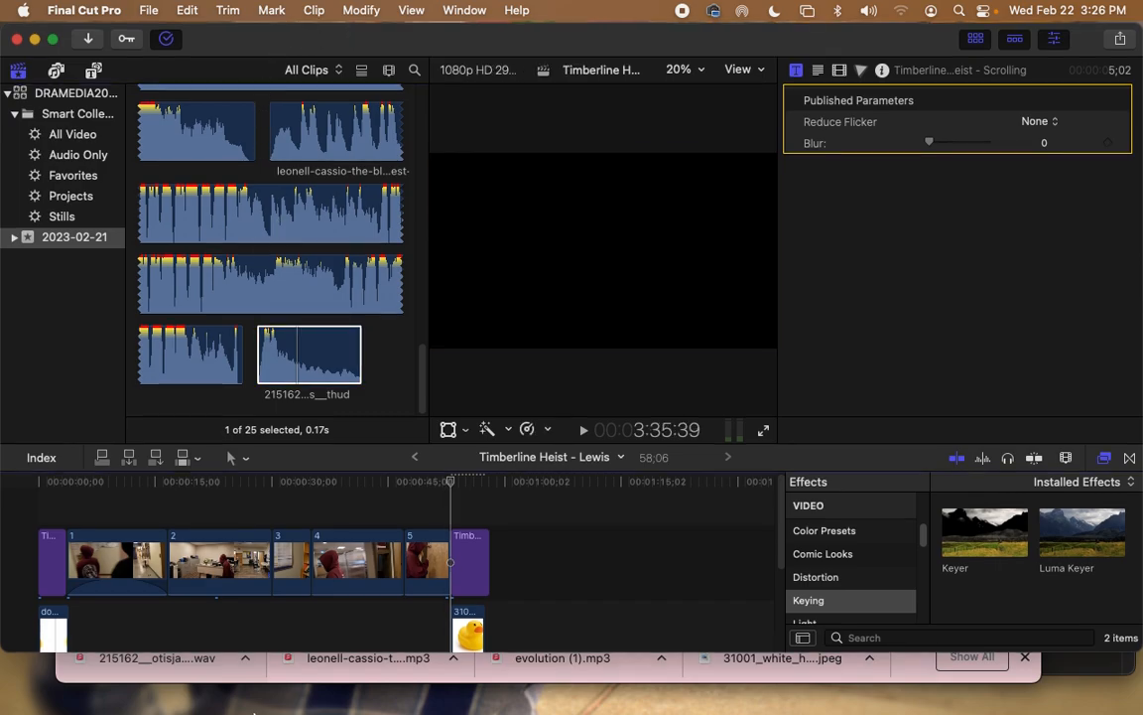
pyautogui.moveTo(240, 708)
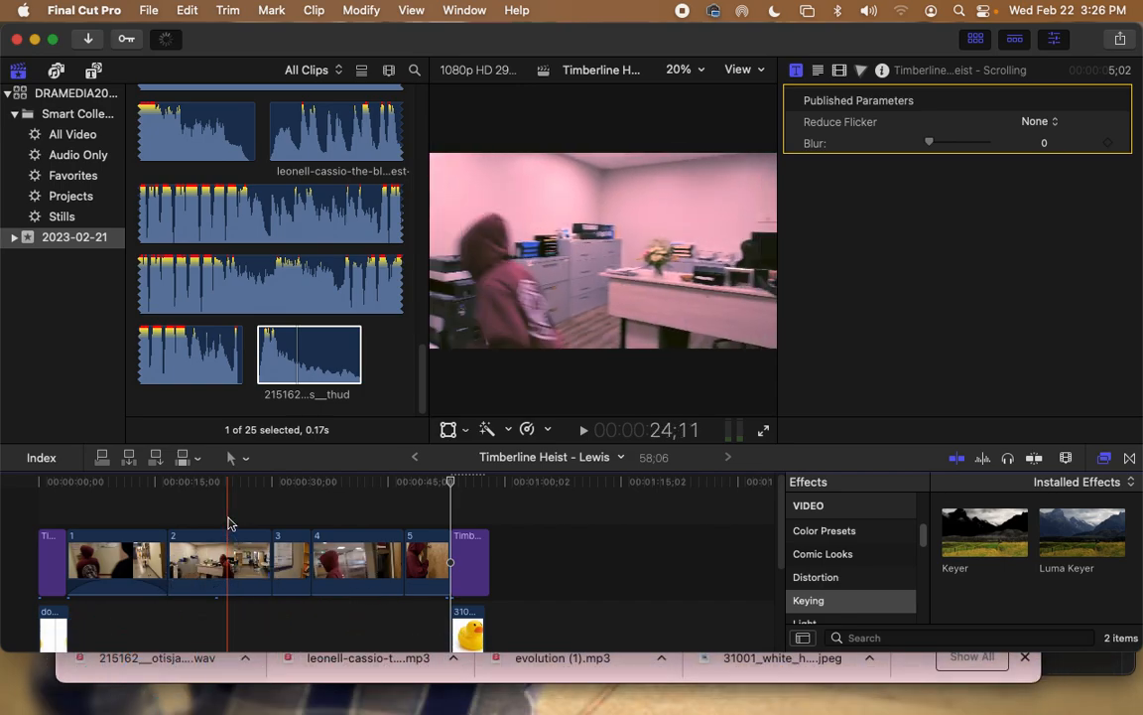